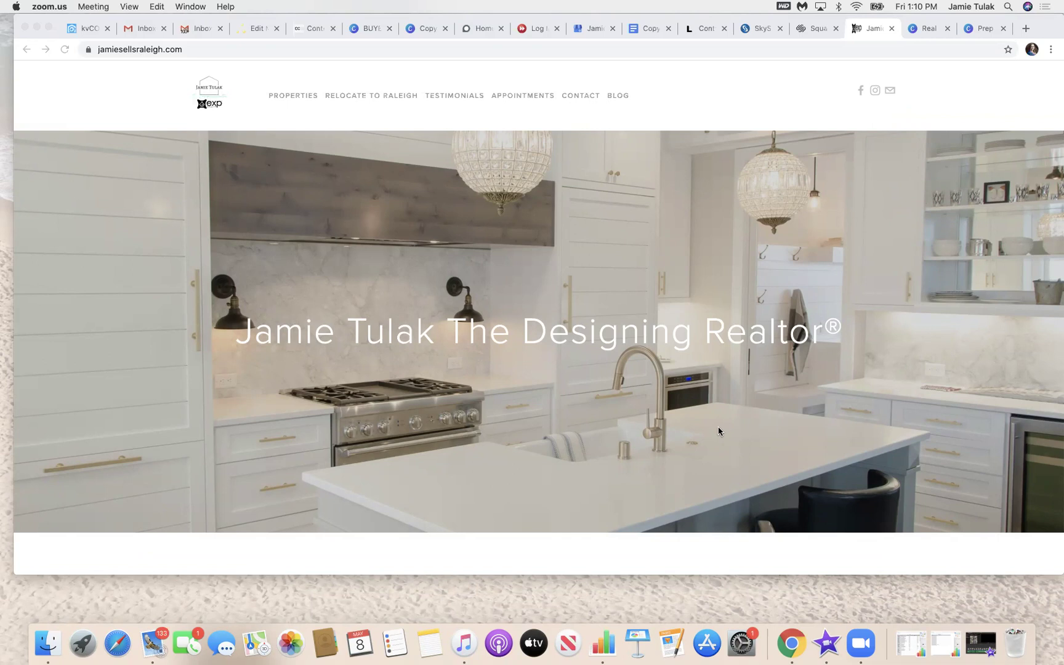
Scroll up and down through the jamiesellsraleigh.com home page to review its content.
scroll(719, 431, "down", 1)
scroll(718, 431, "up", 1)
scroll(676, 455, "down", 5)
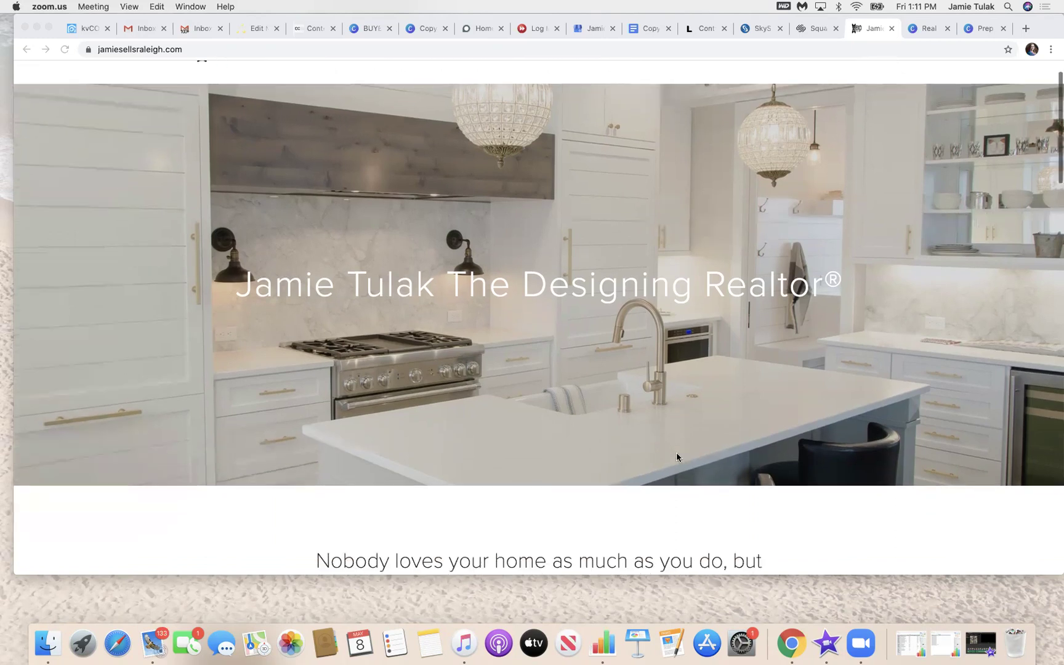
scroll(676, 457, "down", 5)
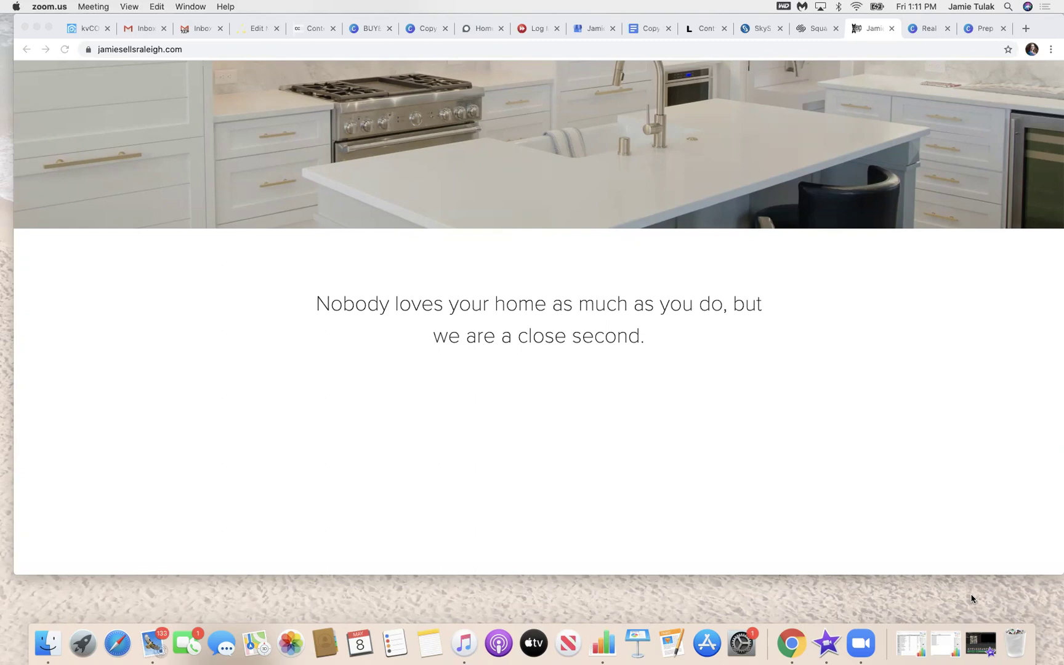
scroll(904, 385, "up", 5)
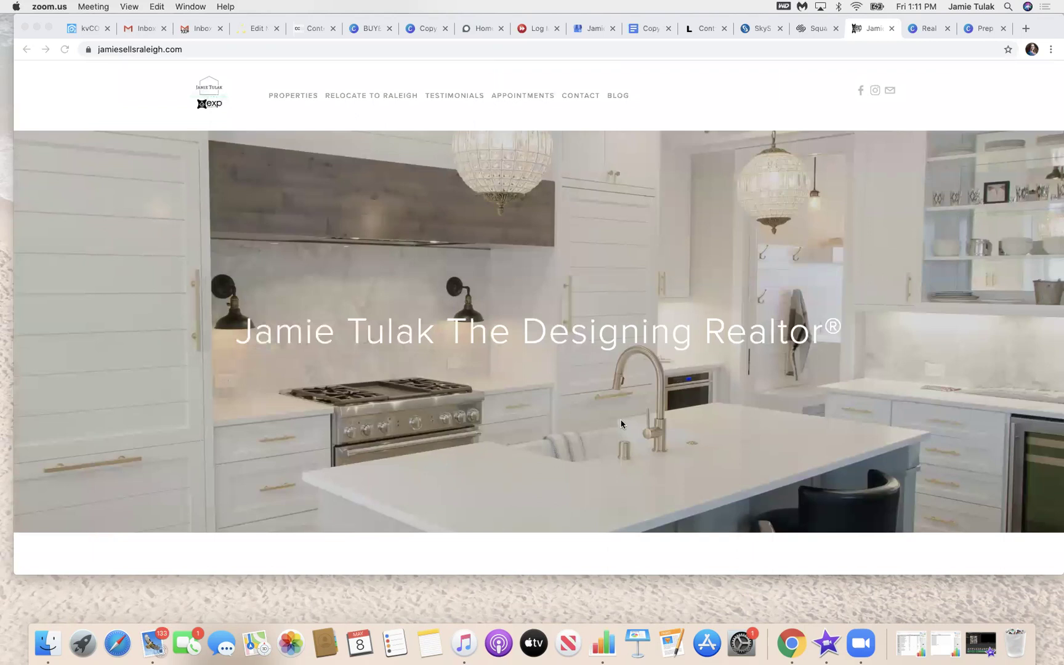
scroll(621, 424, "down", 2)
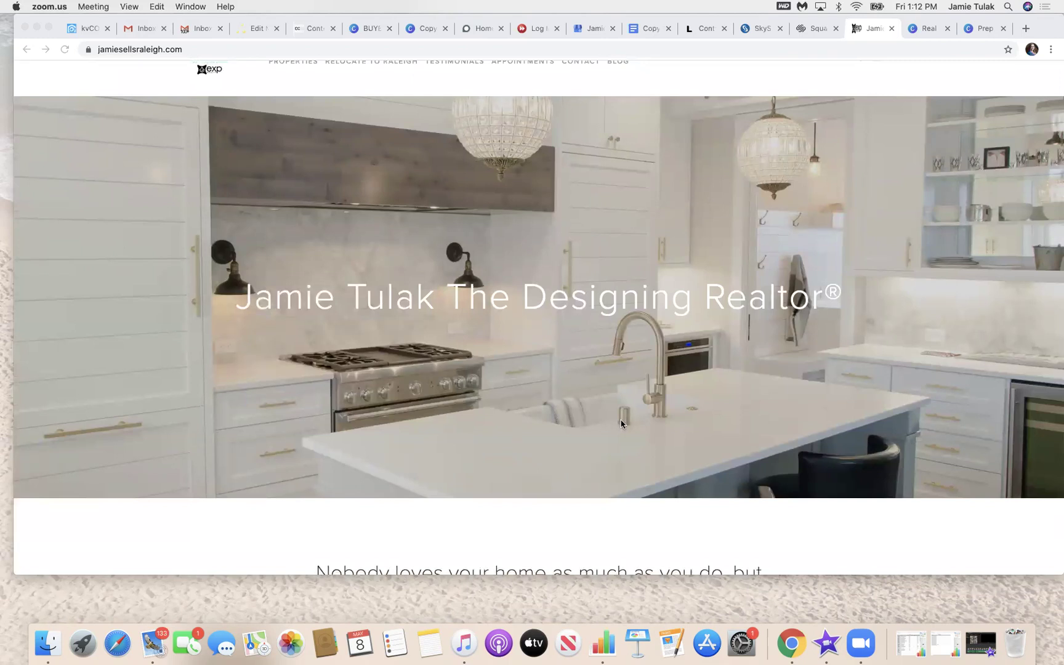
scroll(621, 424, "up", 2)
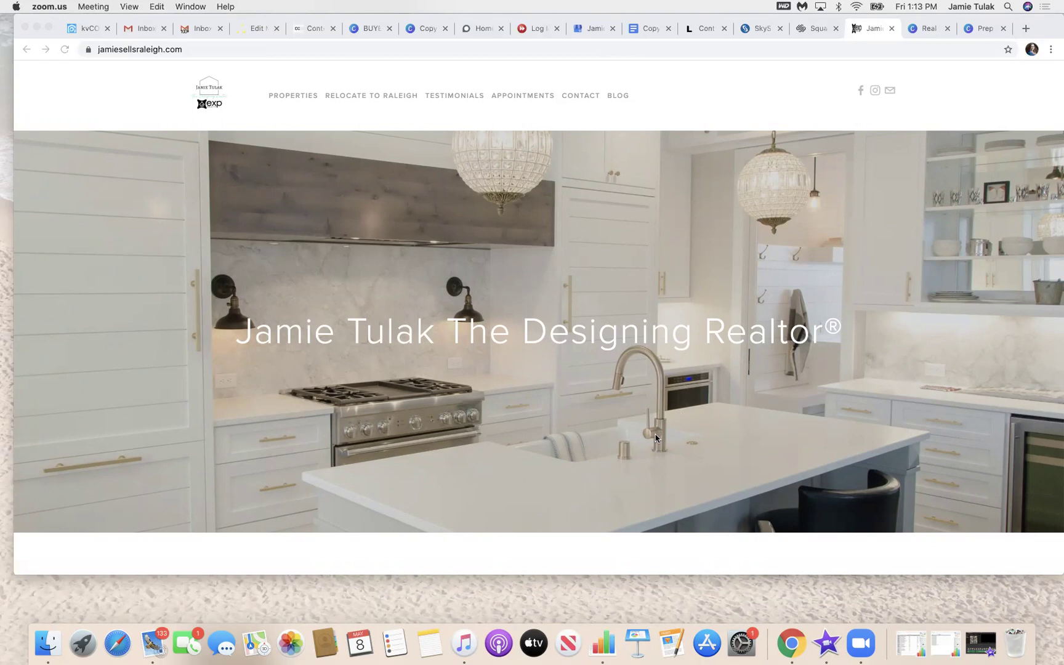
scroll(656, 438, "down", 2)
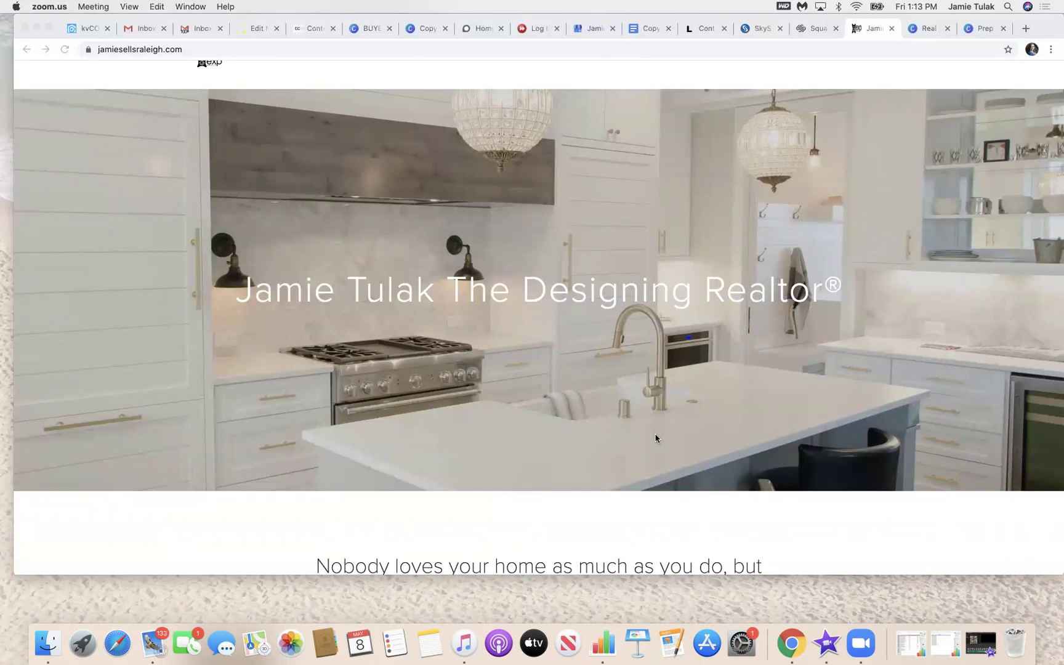
scroll(655, 438, "up", 2)
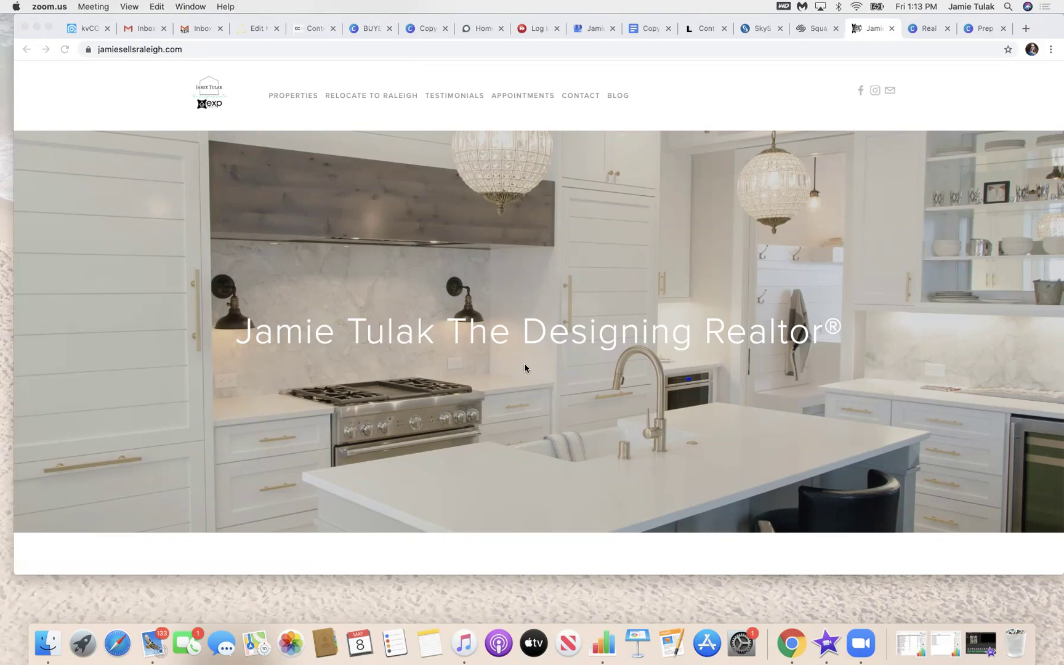
scroll(525, 368, "down", 3)
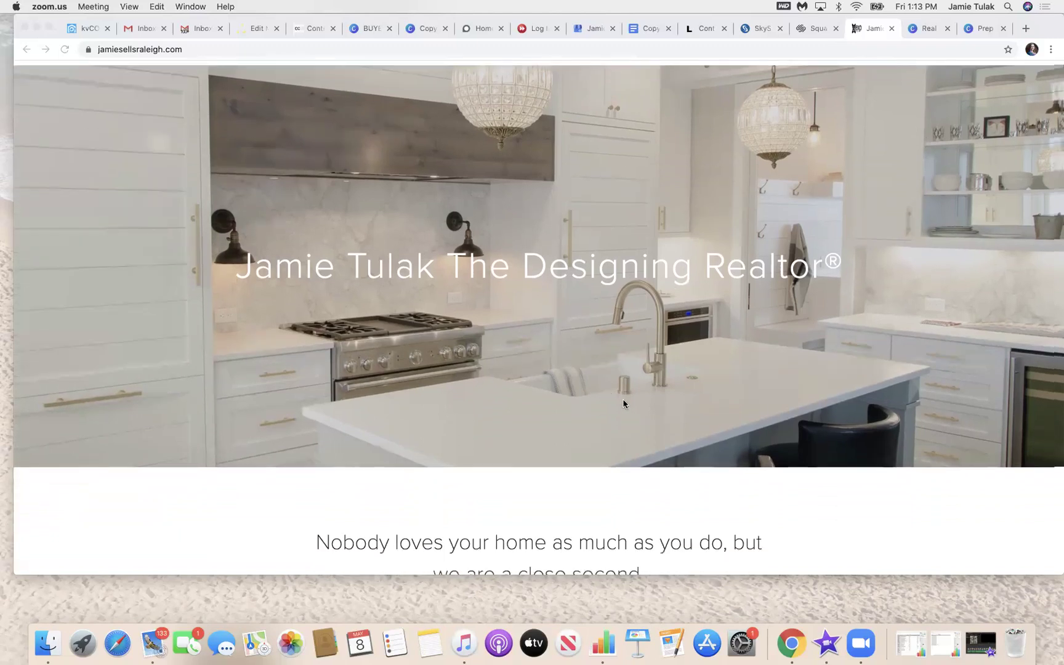
scroll(623, 401, "down", 10)
scroll(627, 393, "down", 1)
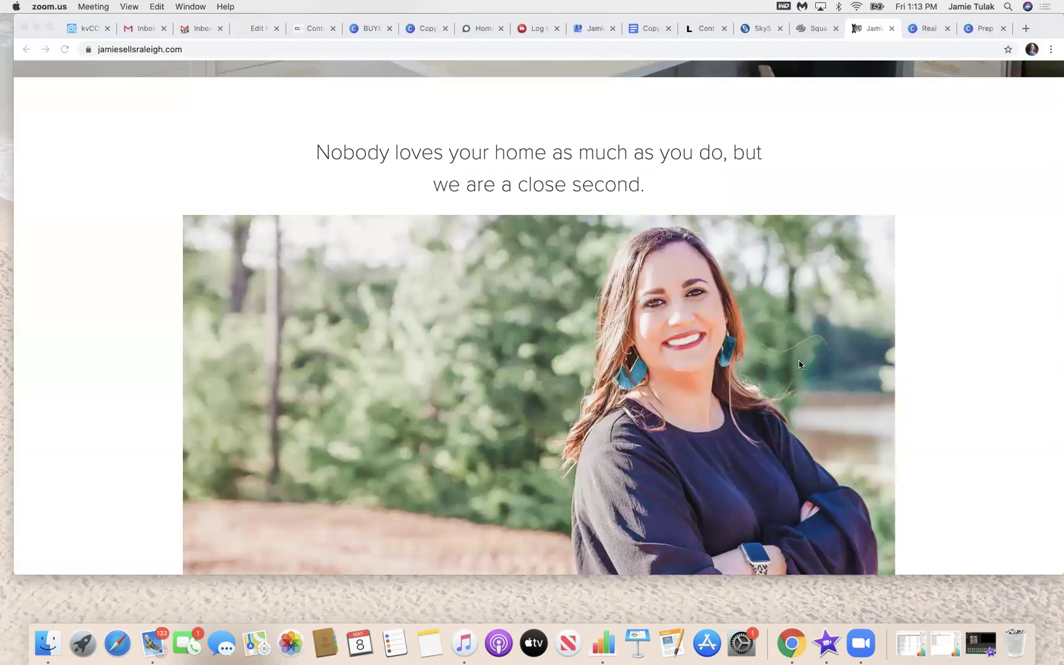
scroll(799, 364, "down", 5)
scroll(799, 364, "down", 4)
scroll(799, 364, "up", 11)
scroll(800, 366, "down", 8)
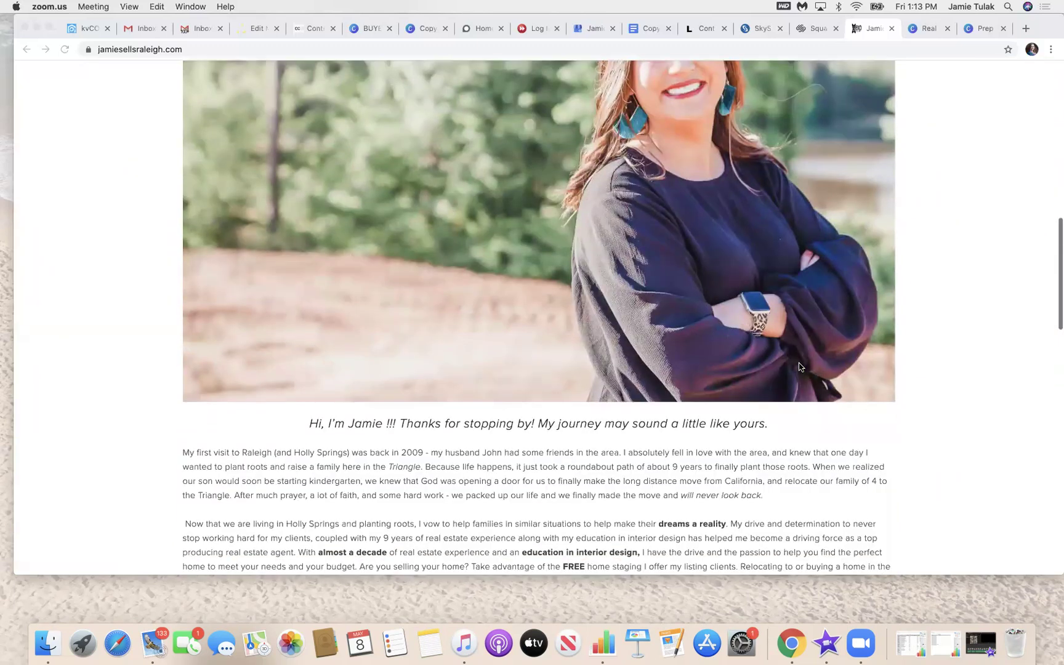
scroll(799, 366, "down", 3)
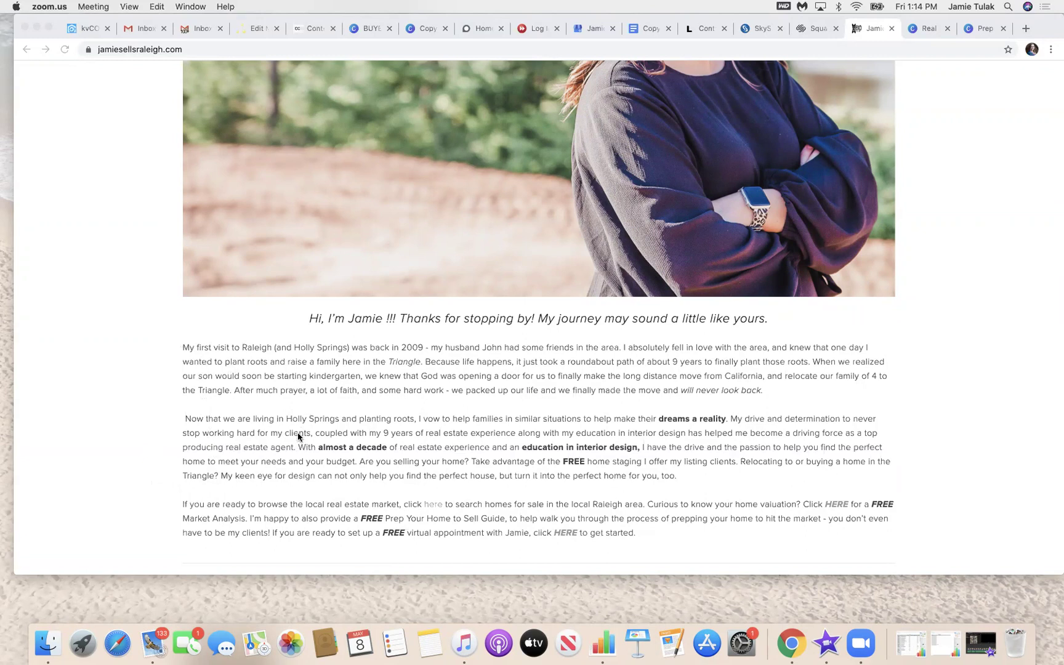
scroll(298, 436, "down", 1)
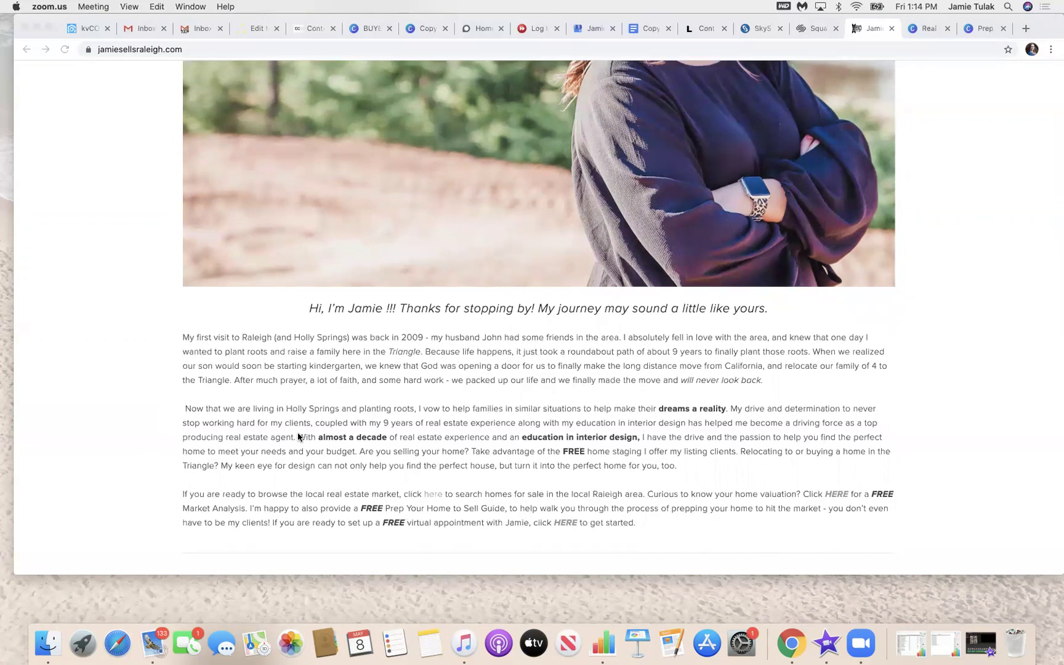
scroll(298, 436, "down", 5)
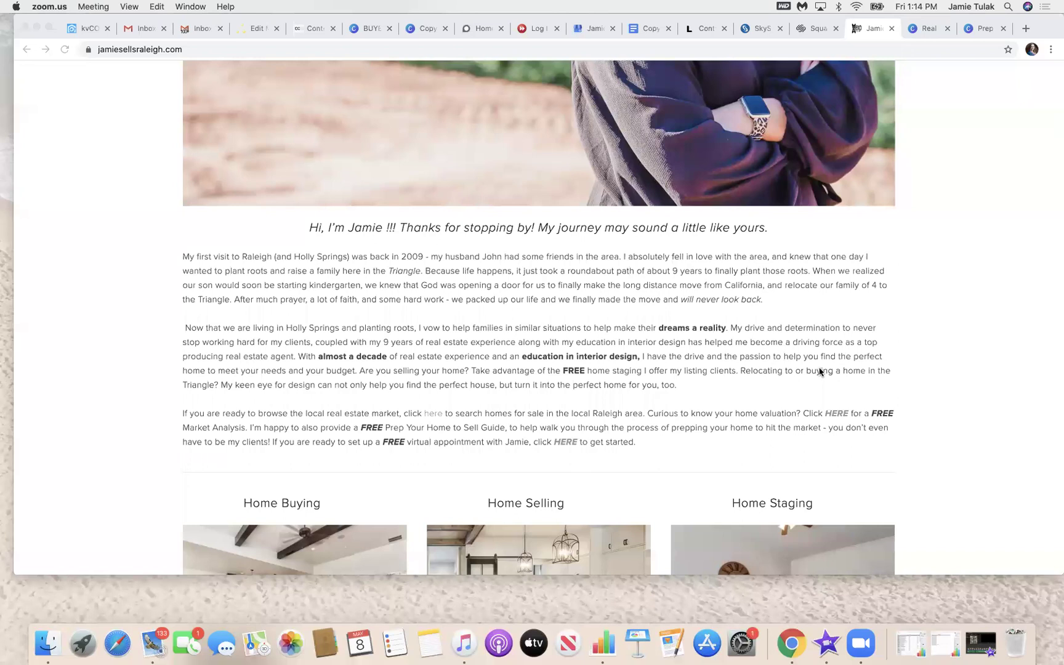
scroll(820, 372, "up", 10)
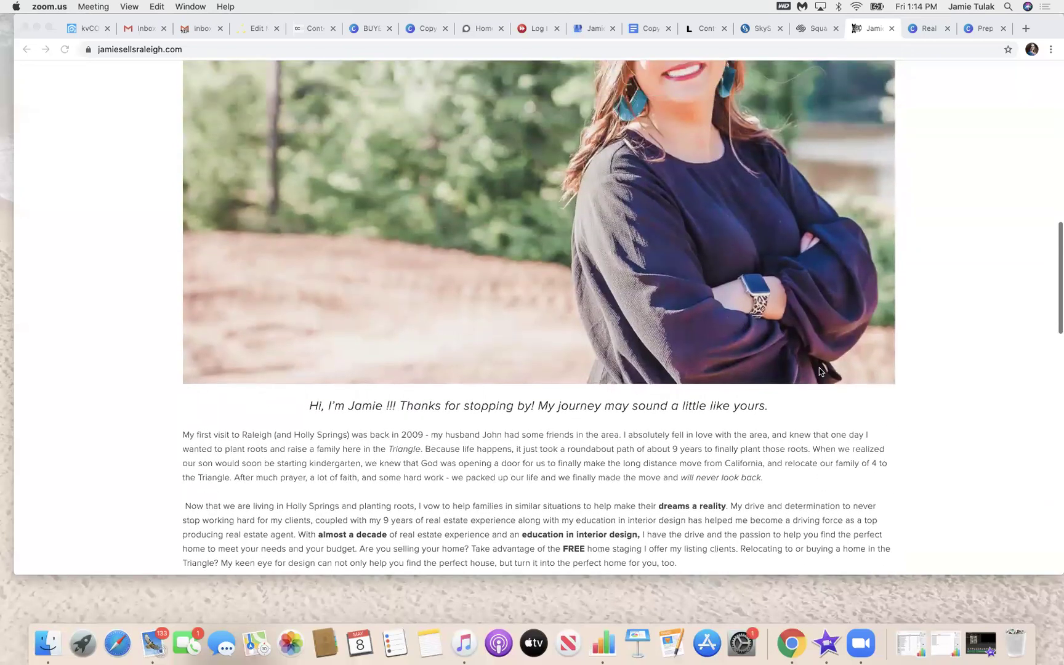
scroll(819, 367, "up", 2)
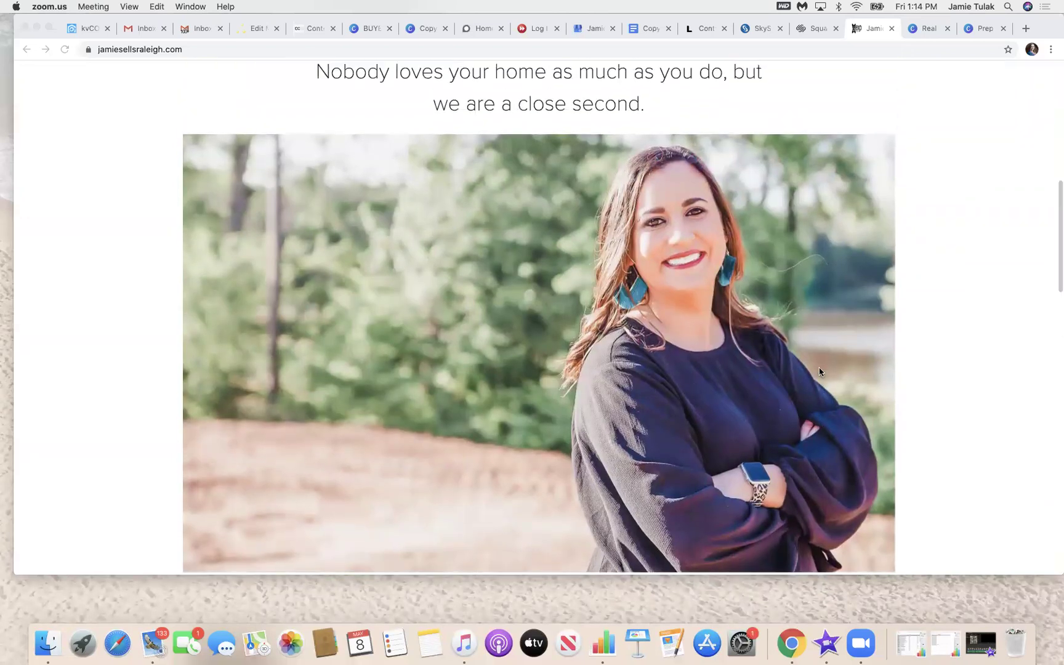
scroll(819, 367, "down", 2)
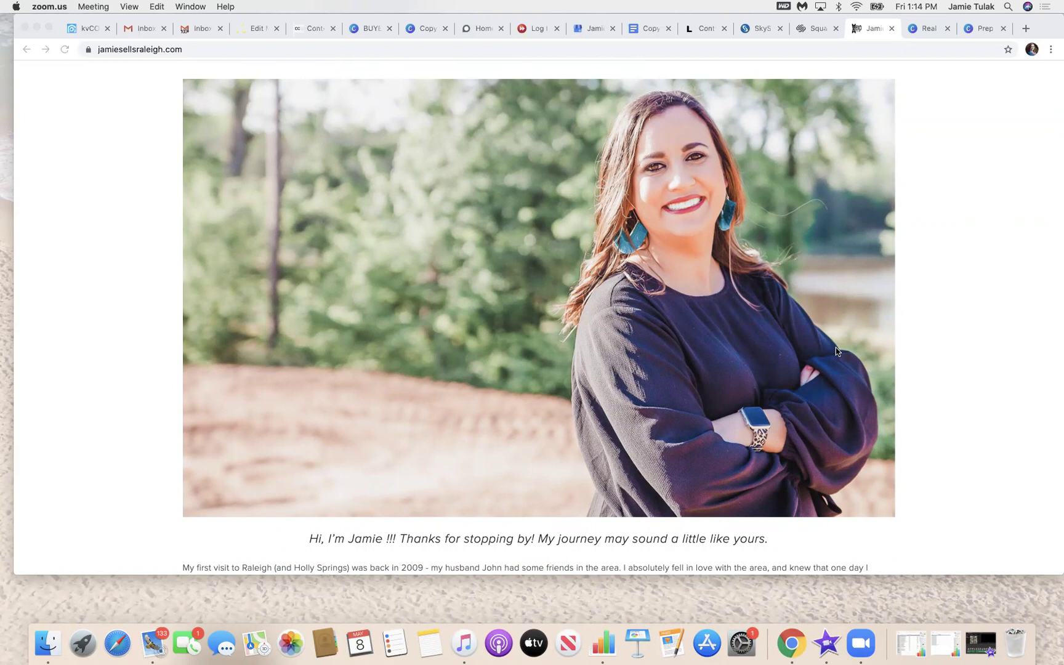
scroll(836, 351, "up", 1)
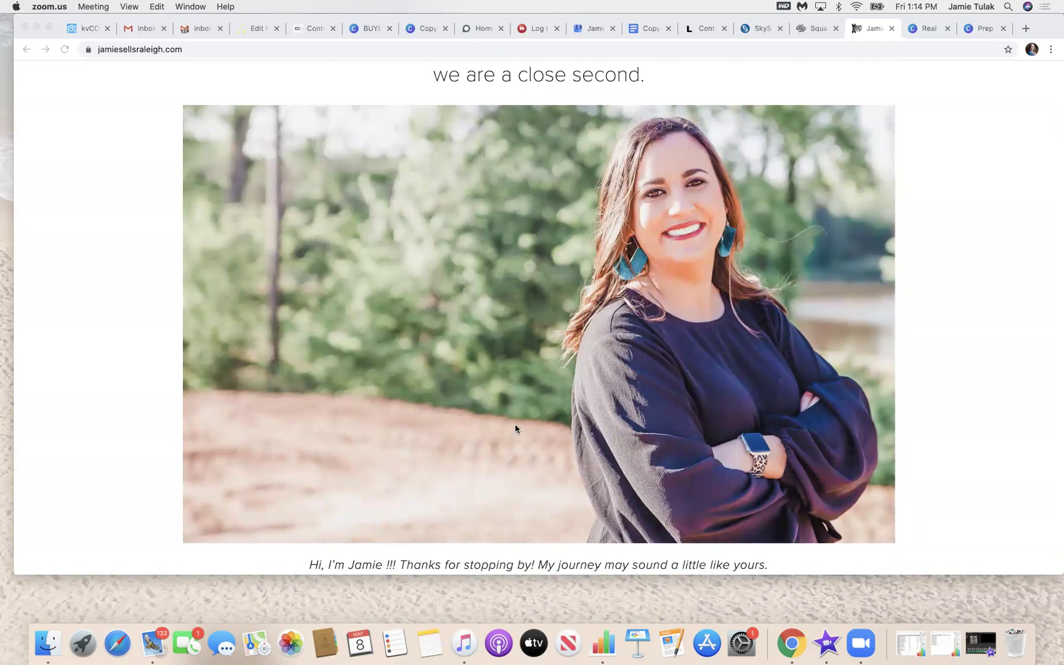
scroll(516, 430, "down", 2)
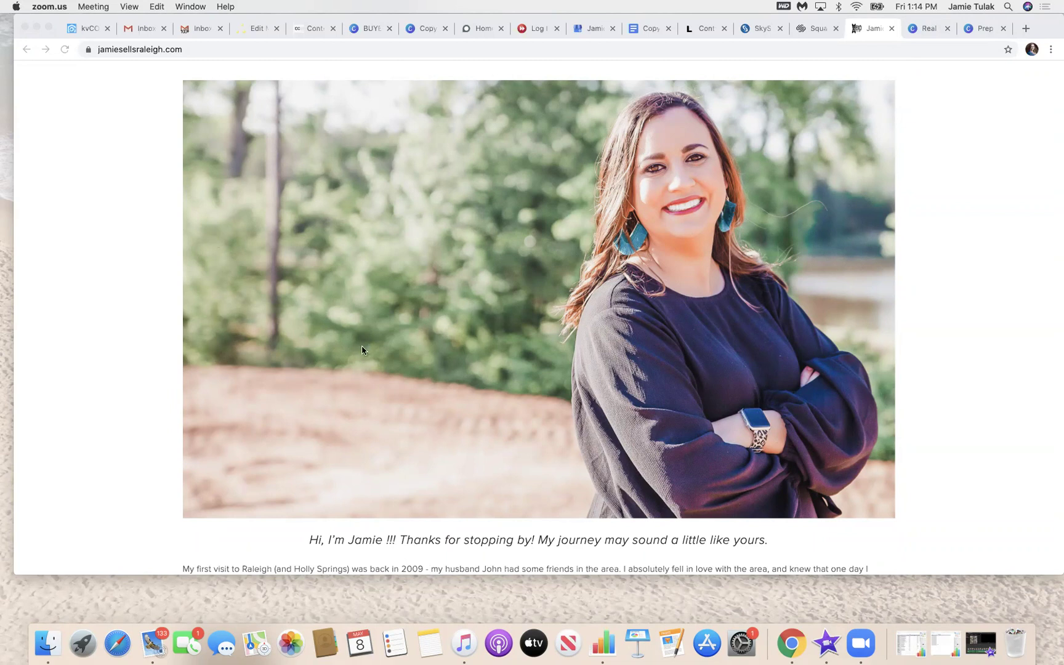
scroll(419, 435, "down", 2)
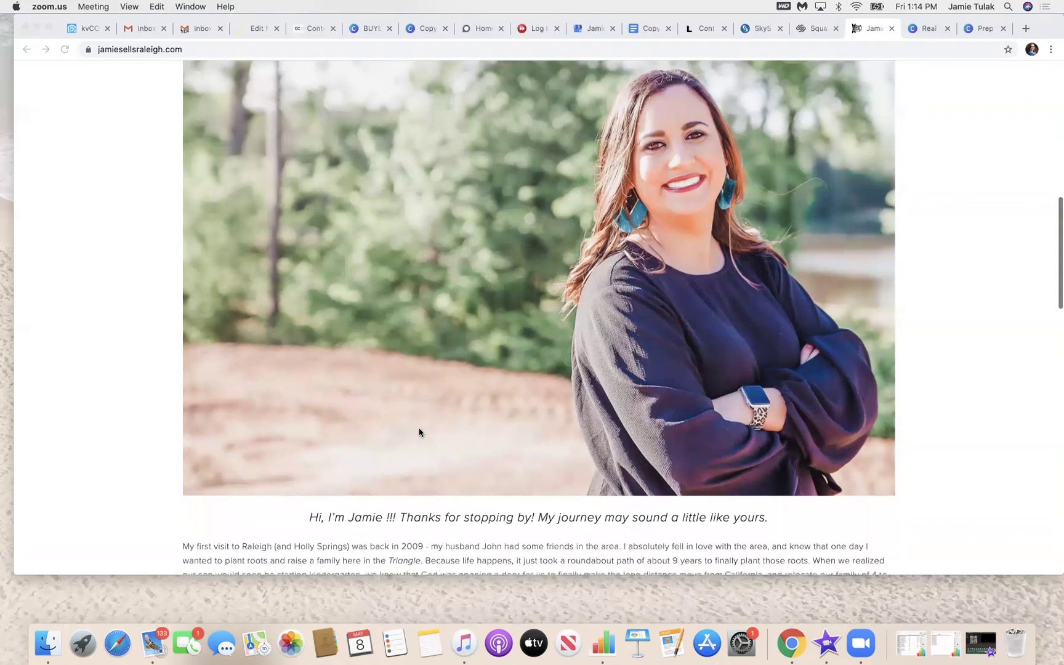
scroll(419, 432, "up", 2)
scroll(419, 432, "down", 3)
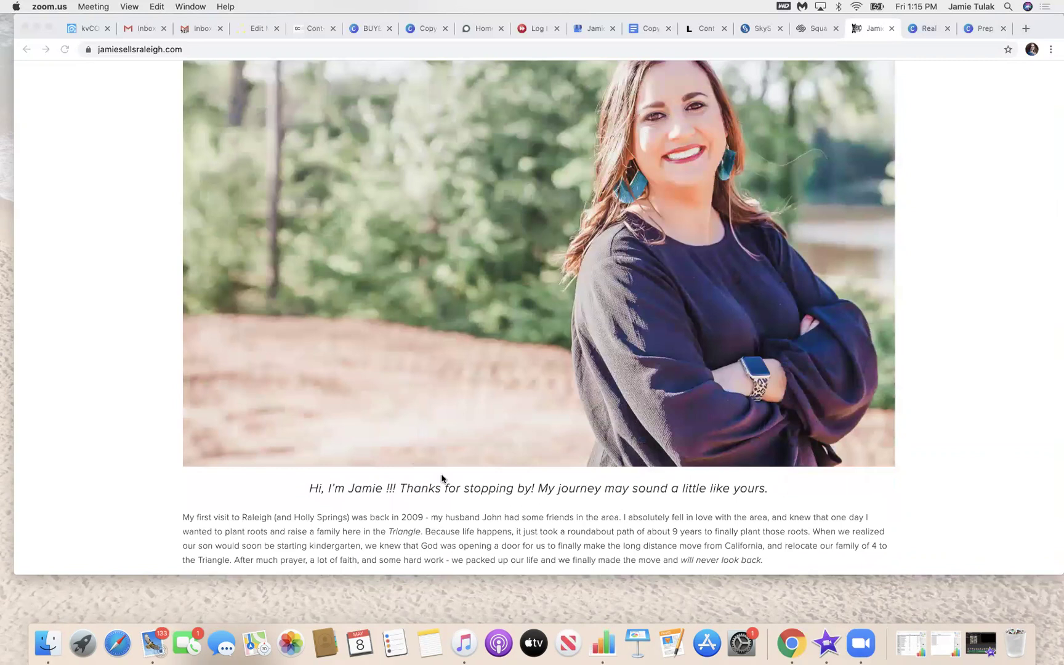
scroll(594, 459, "down", 10)
scroll(594, 459, "down", 5)
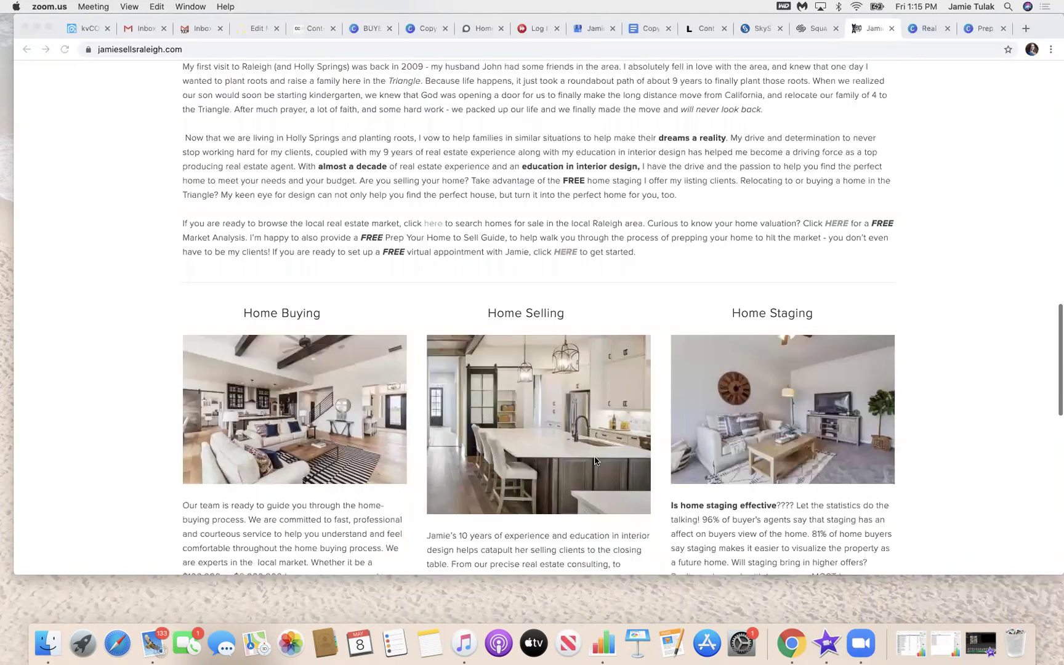
scroll(595, 459, "up", 5)
scroll(594, 459, "up", 15)
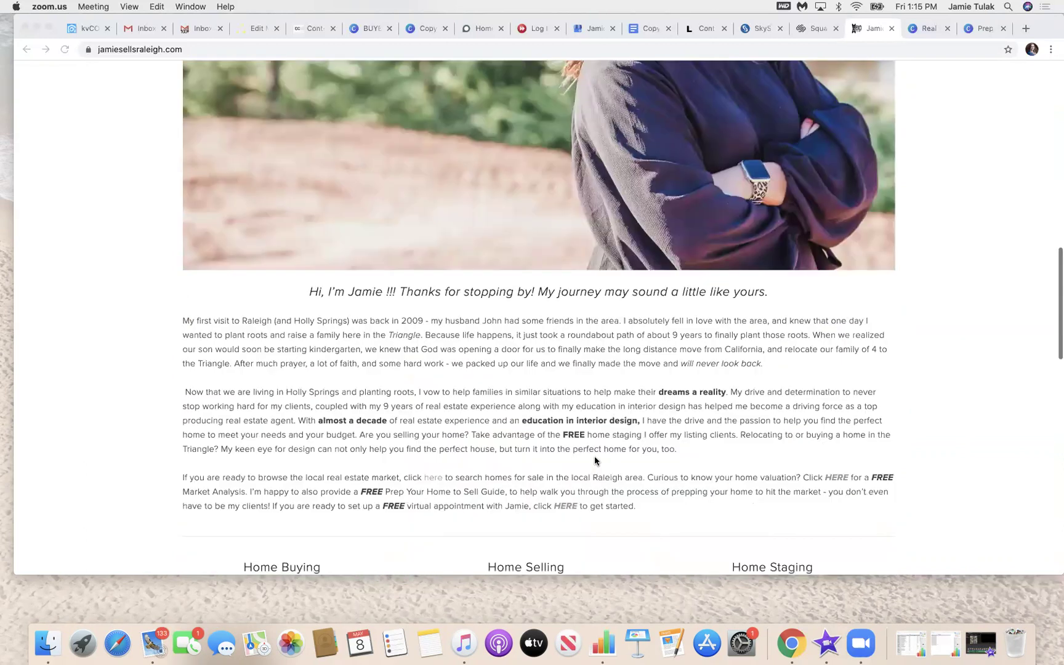
scroll(595, 459, "down", 15)
scroll(595, 459, "down", 4)
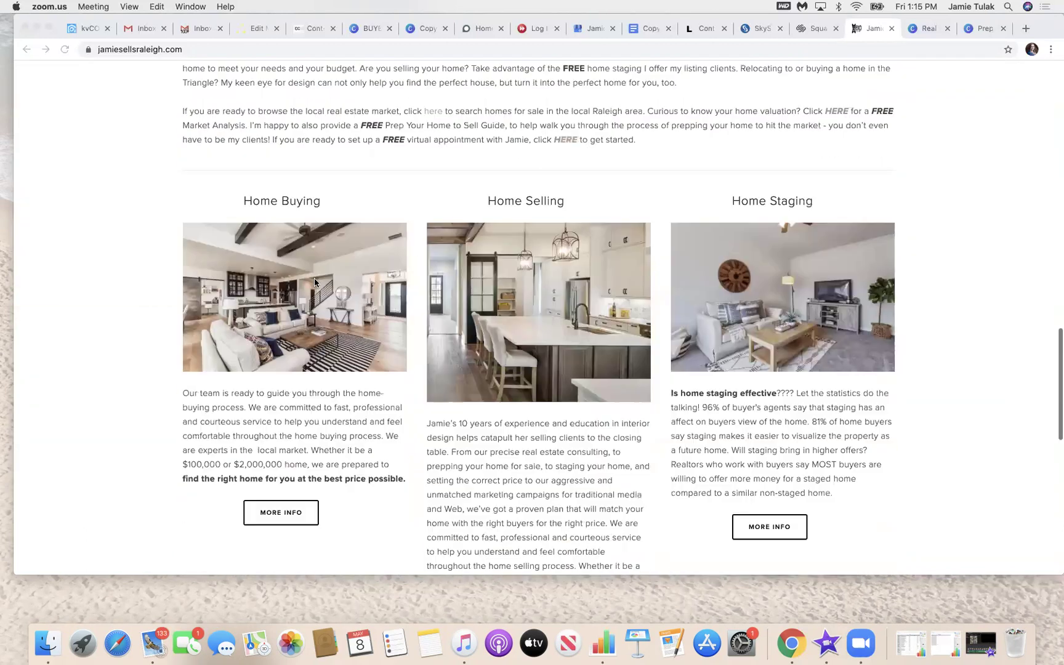
scroll(536, 426, "down", 7)
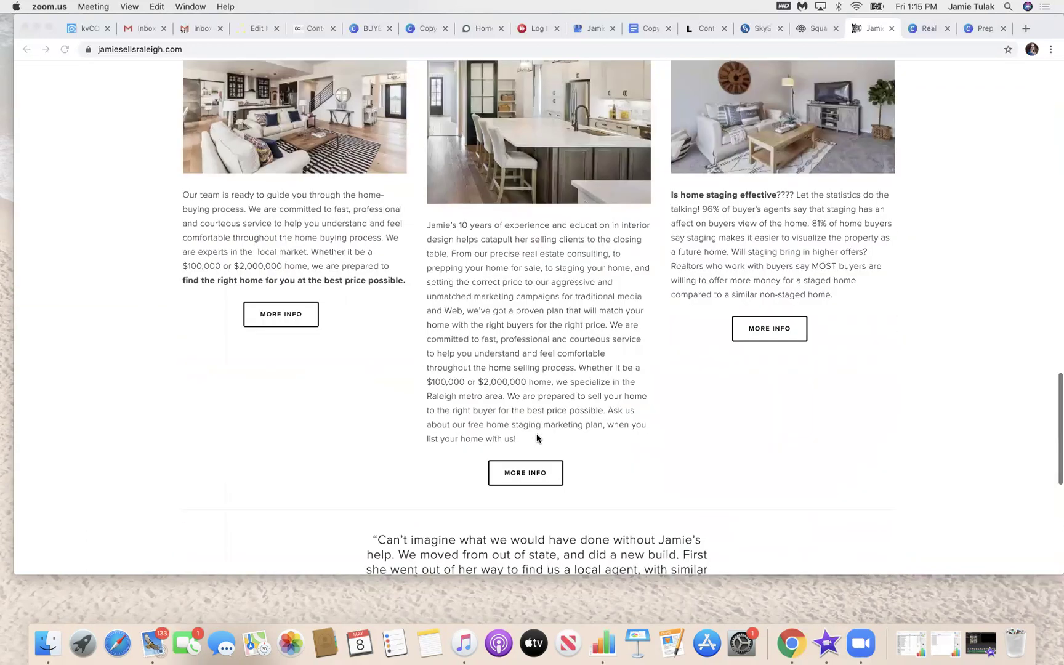
scroll(534, 406, "up", 6)
scroll(534, 405, "up", 1)
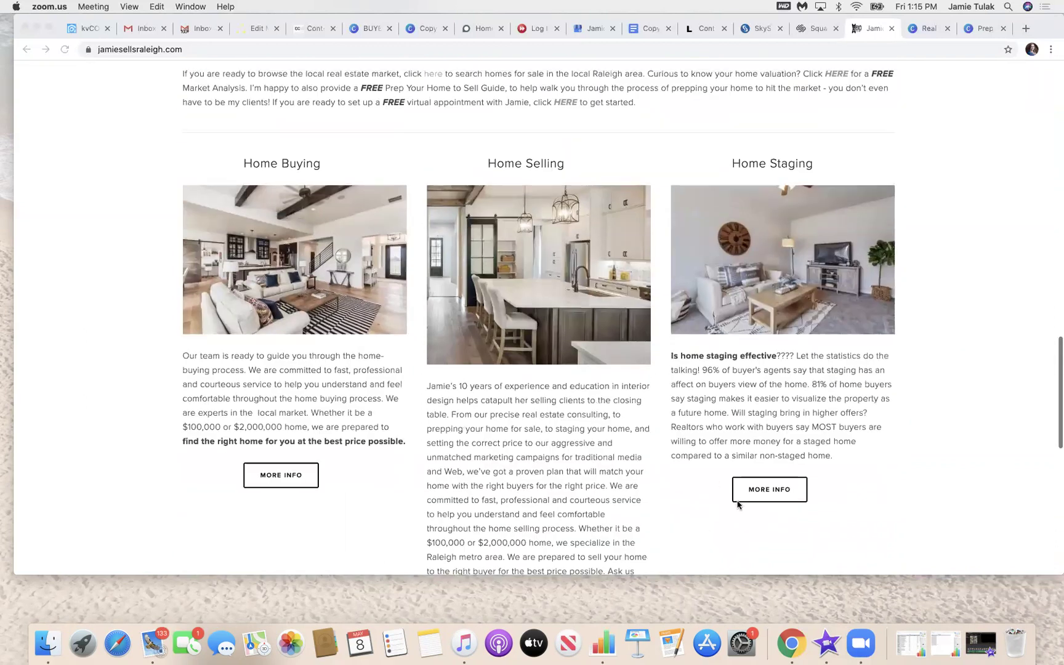
scroll(428, 314, "up", 14)
scroll(428, 317, "up", 4)
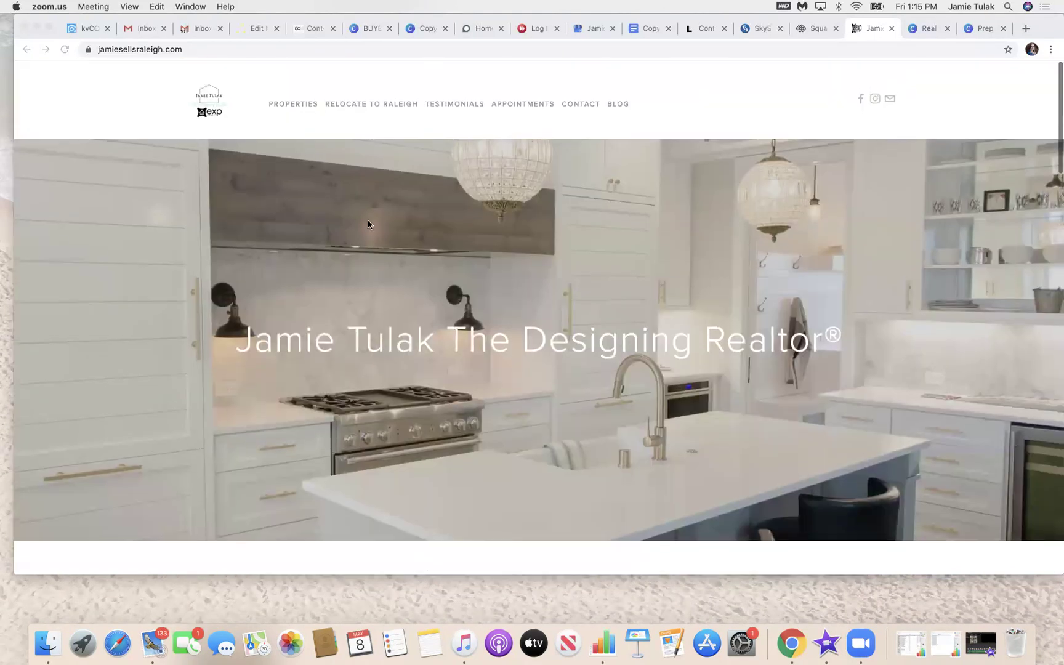
Bring the about-me paragraphs with the free market analysis HERE link into view.
left_click(294, 99)
mouse_move(294, 99)
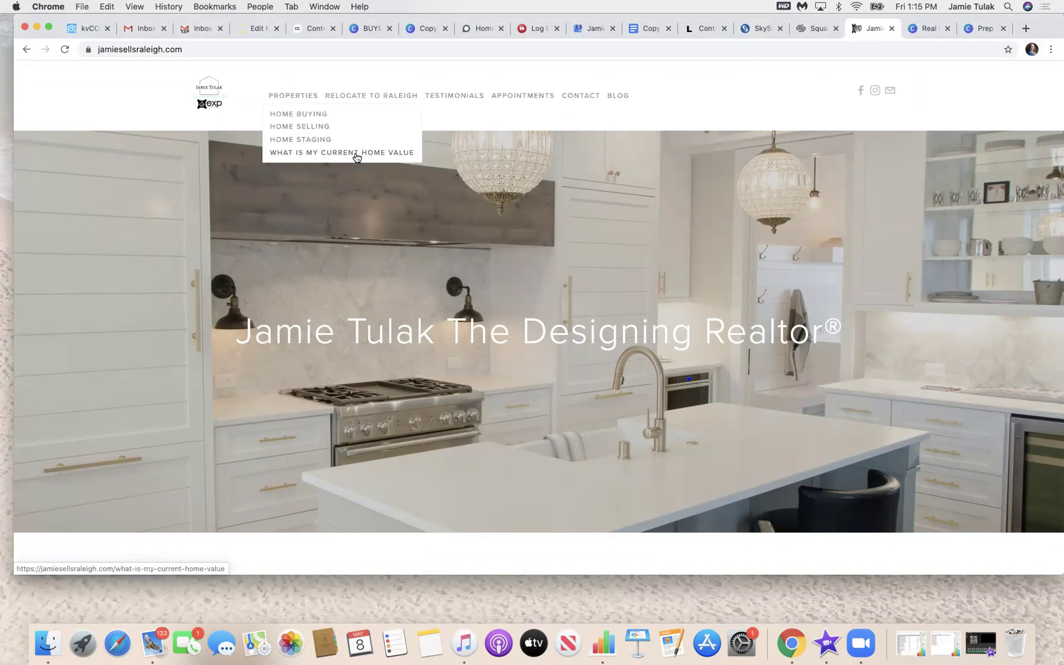
scroll(567, 385, "down", 5)
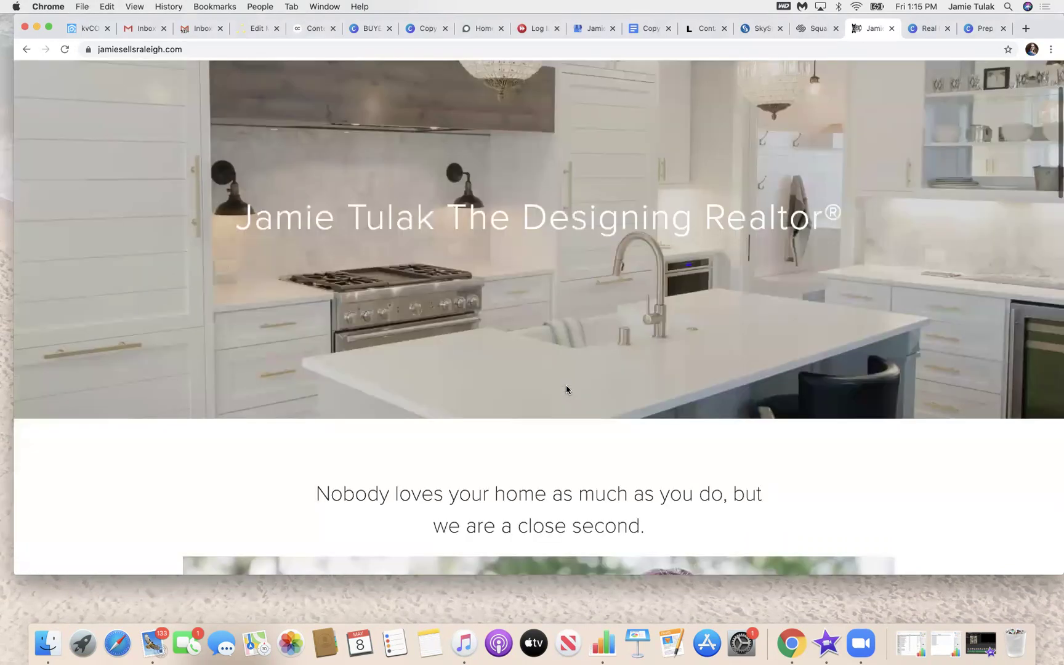
scroll(566, 388, "down", 12)
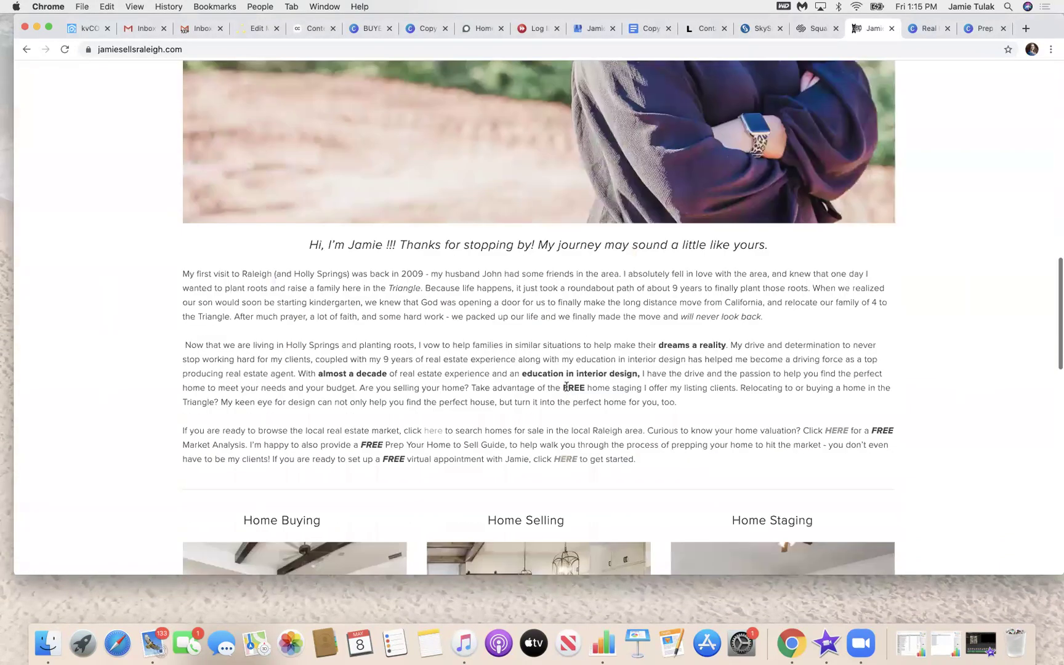
scroll(566, 386, "down", 10)
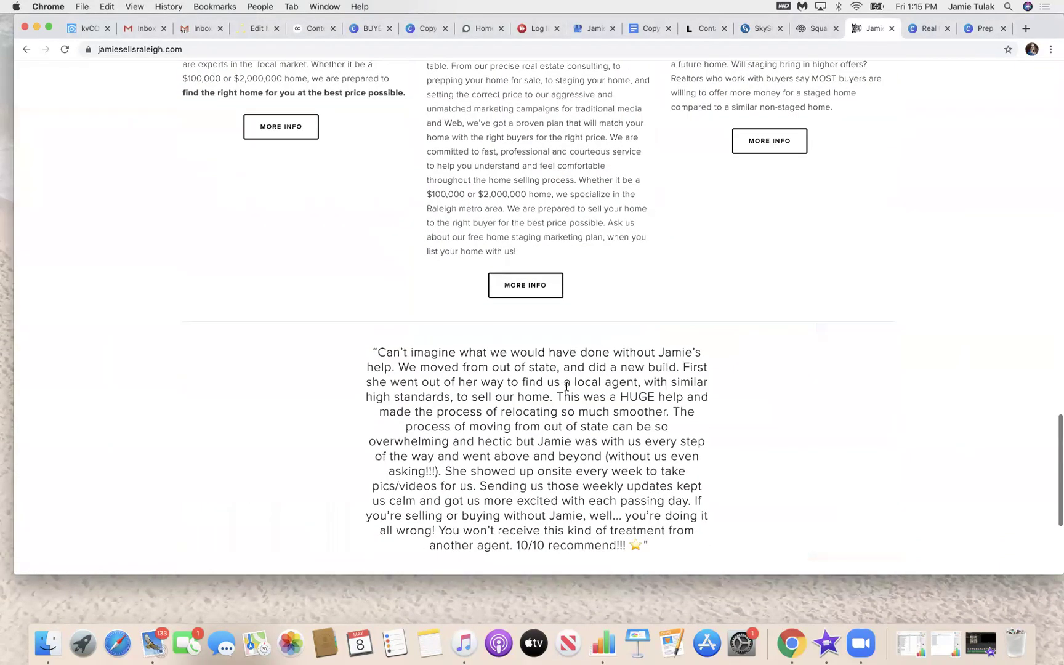
scroll(567, 386, "up", 5)
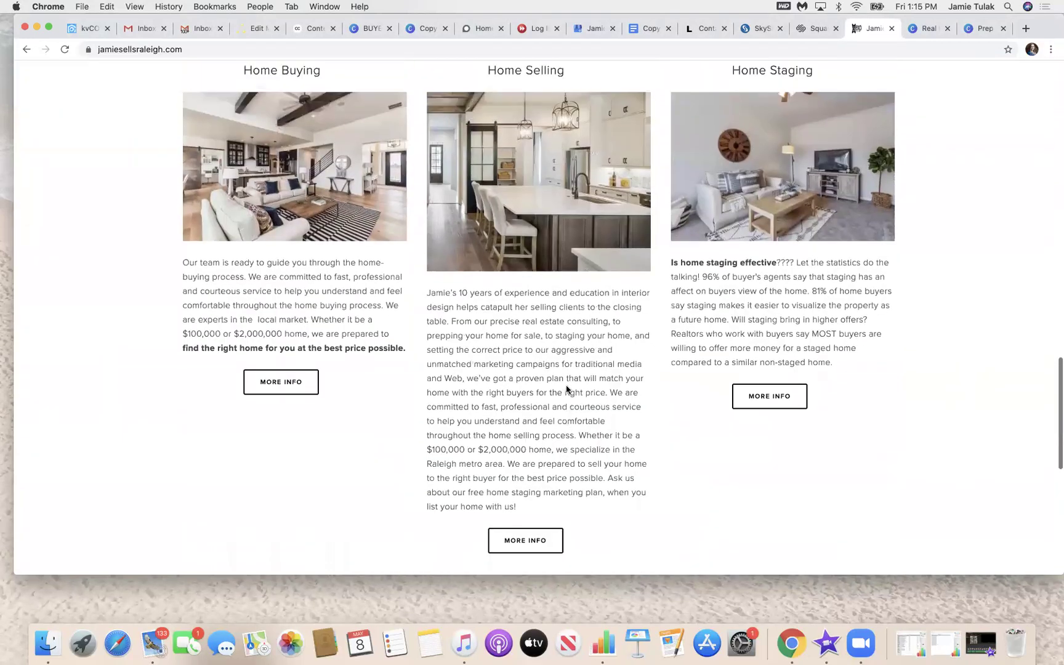
scroll(566, 386, "up", 7)
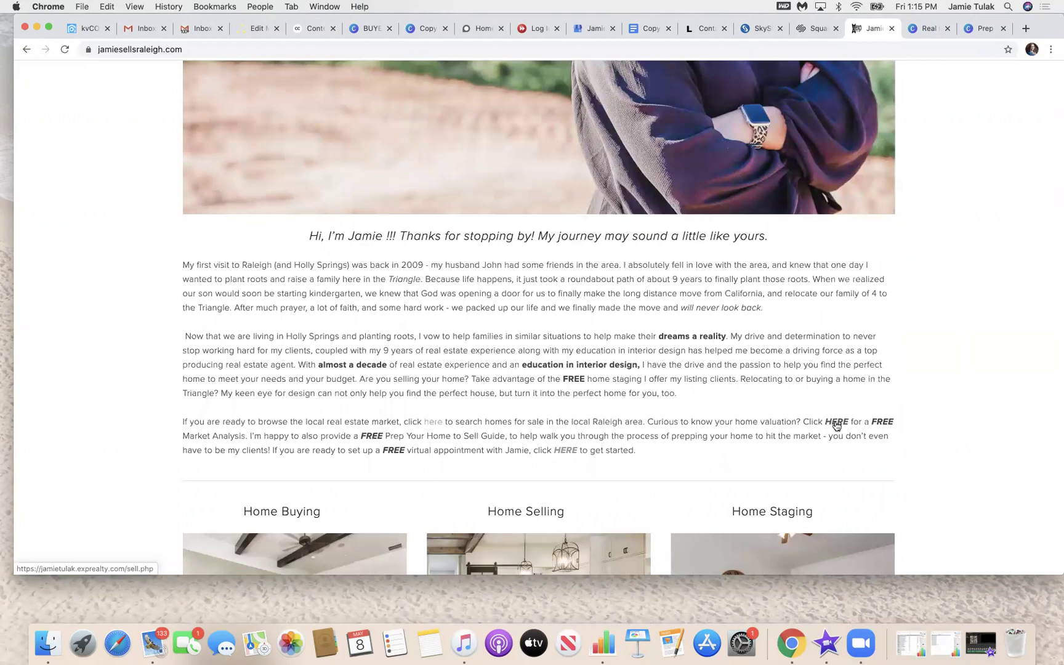
Open the HERE link to the sell.php home-value page, then return to the Home Buying column.
left_click(837, 422)
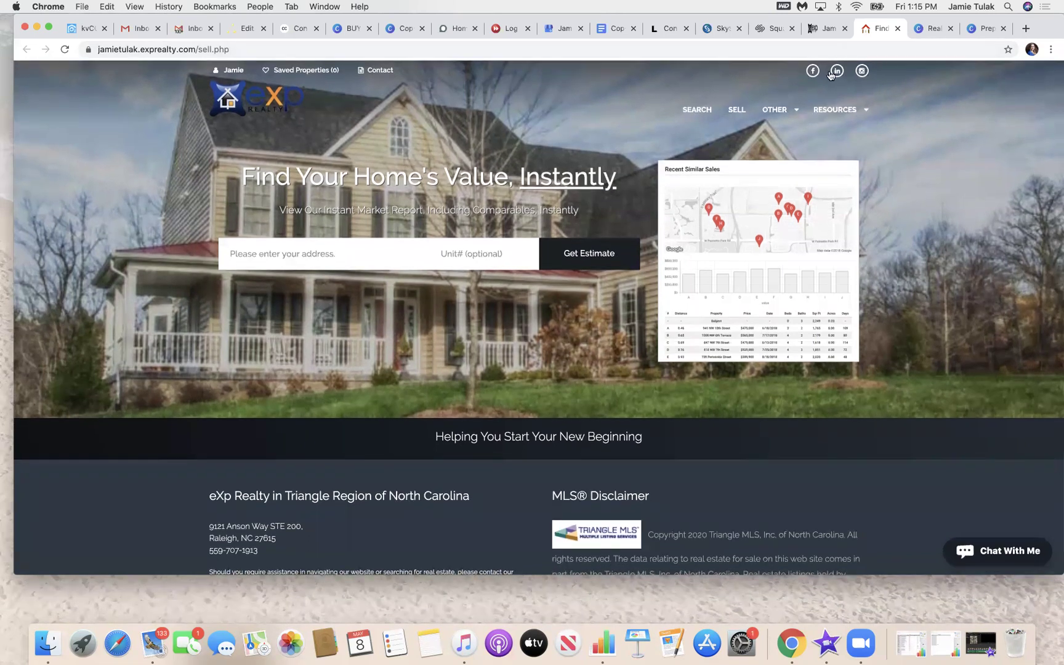
left_click(820, 29)
scroll(725, 296, "down", 5)
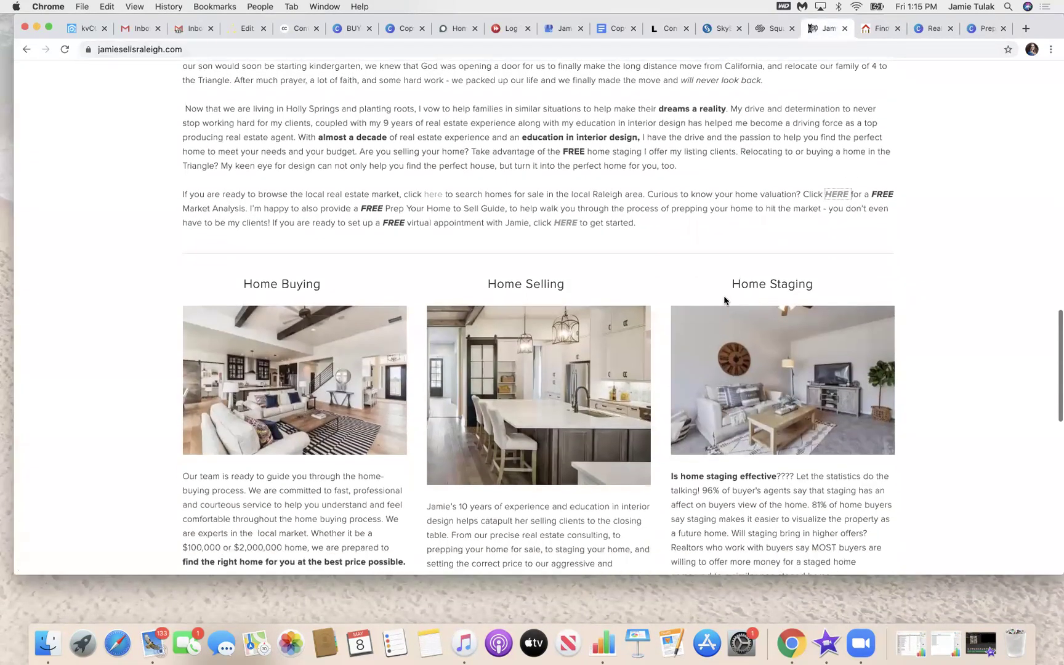
scroll(724, 301, "down", 3)
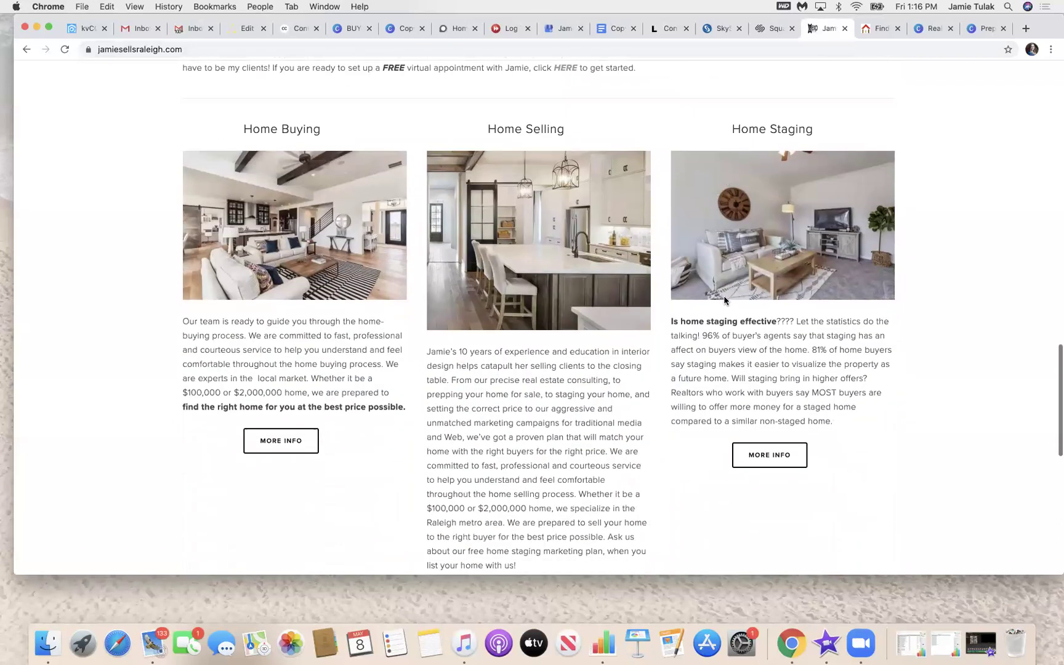
scroll(724, 300, "down", 1)
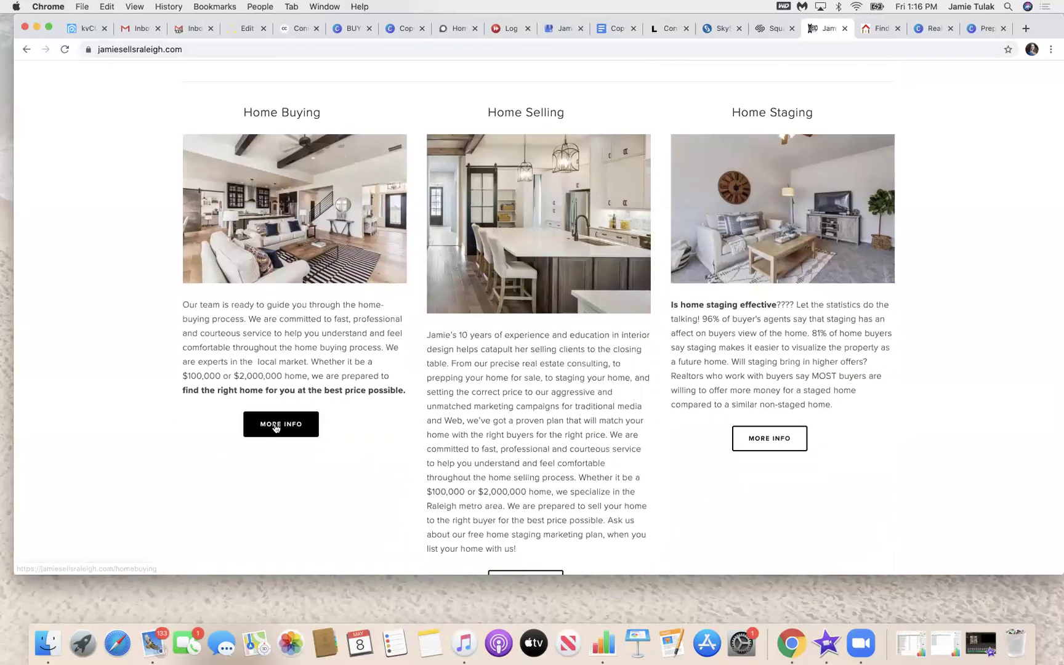
Open the /homebuying page via MORE INFO and scroll down to the First Time Home Buyer Guide.
left_click(276, 428)
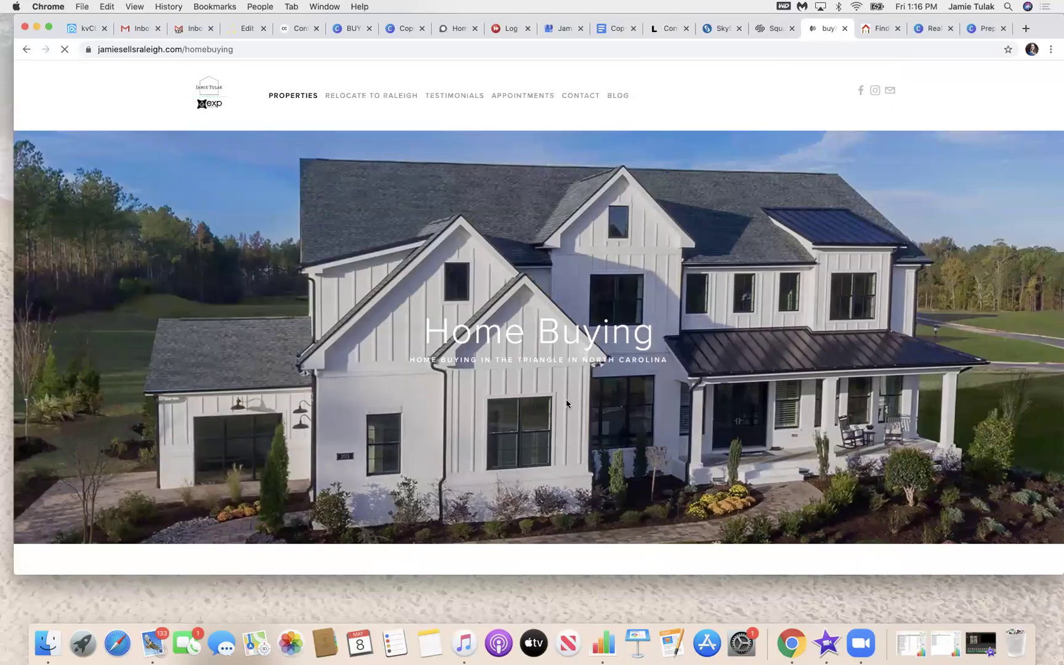
scroll(567, 403, "down", 5)
scroll(567, 403, "down", 3)
scroll(567, 404, "down", 2)
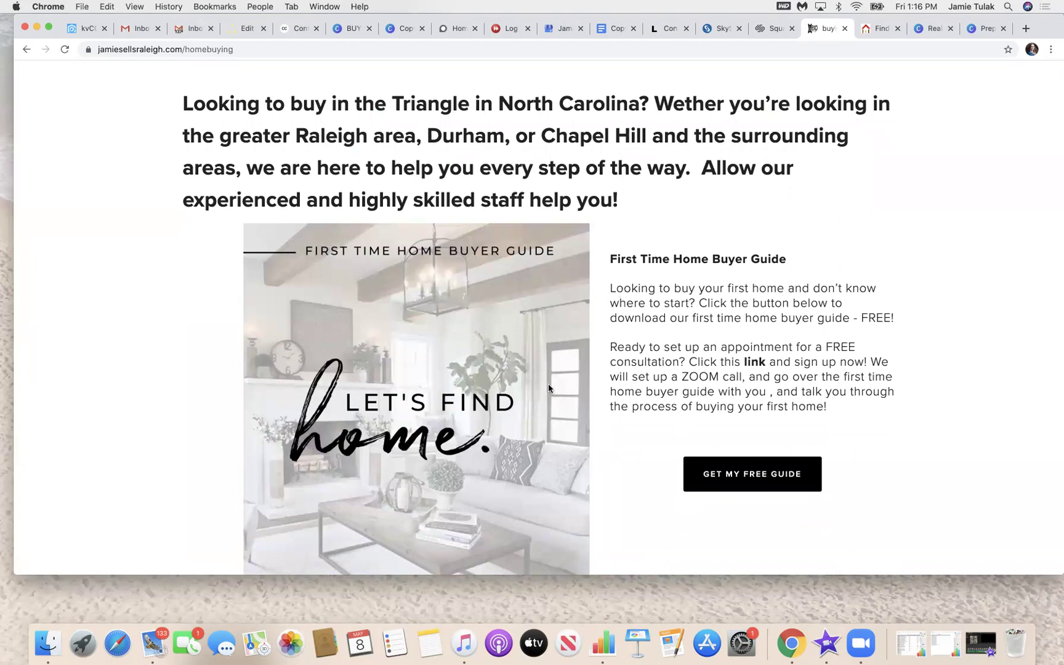
scroll(547, 375, "down", 3)
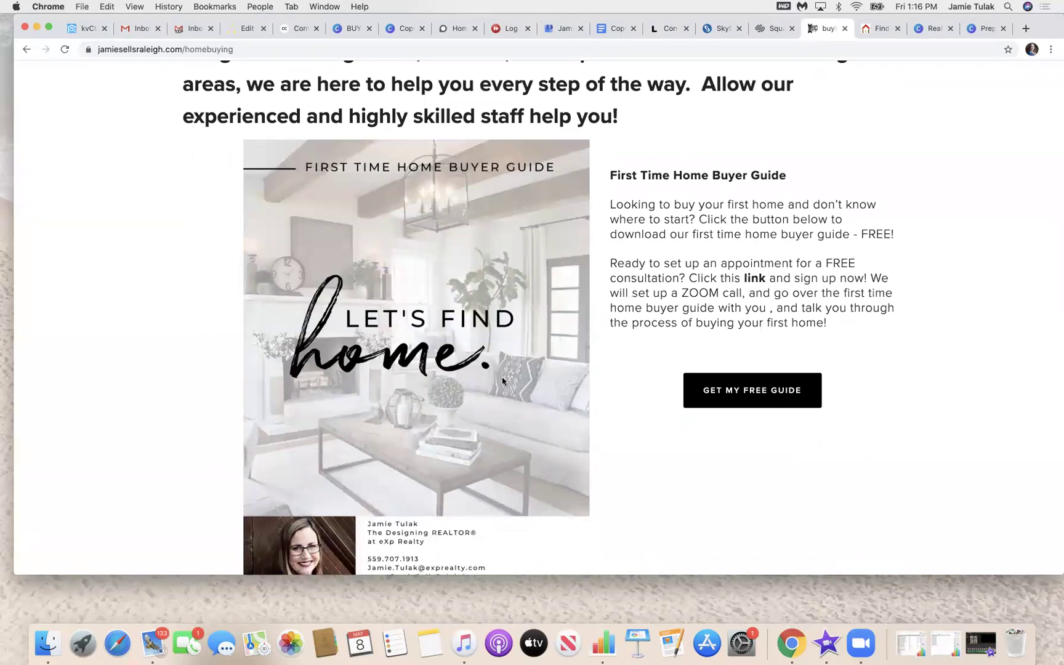
scroll(501, 380, "down", 2)
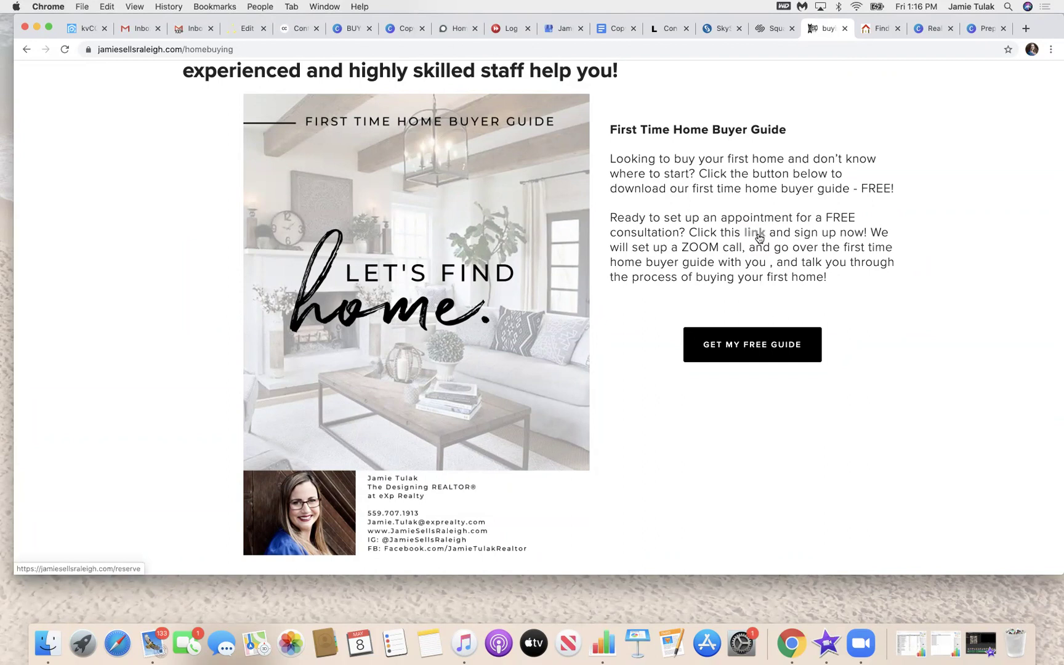
scroll(760, 238, "up", 10)
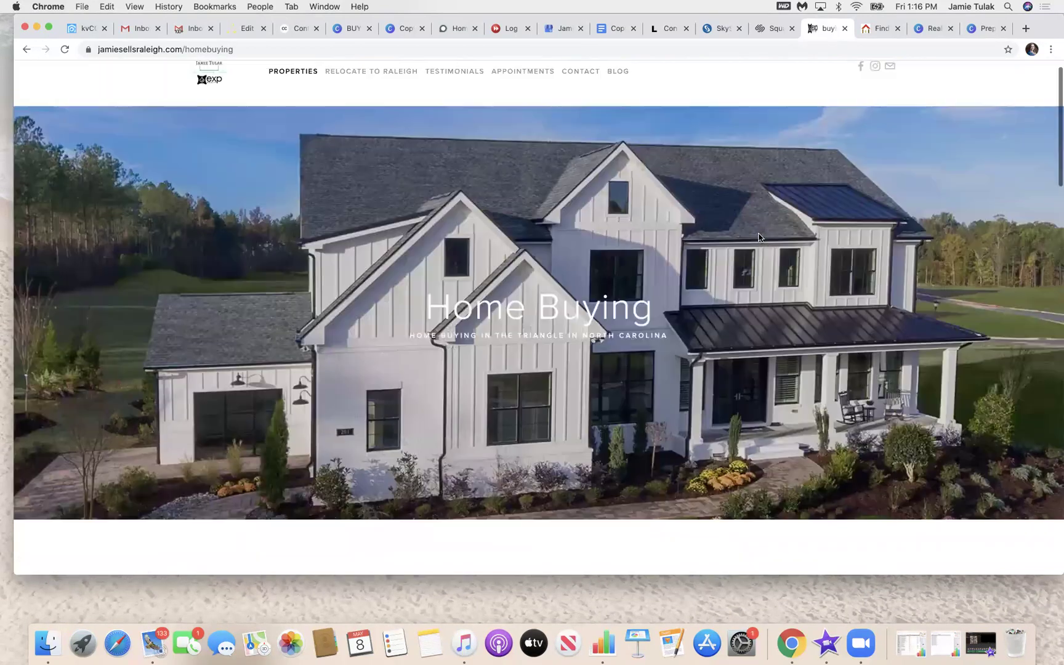
scroll(760, 238, "up", 1)
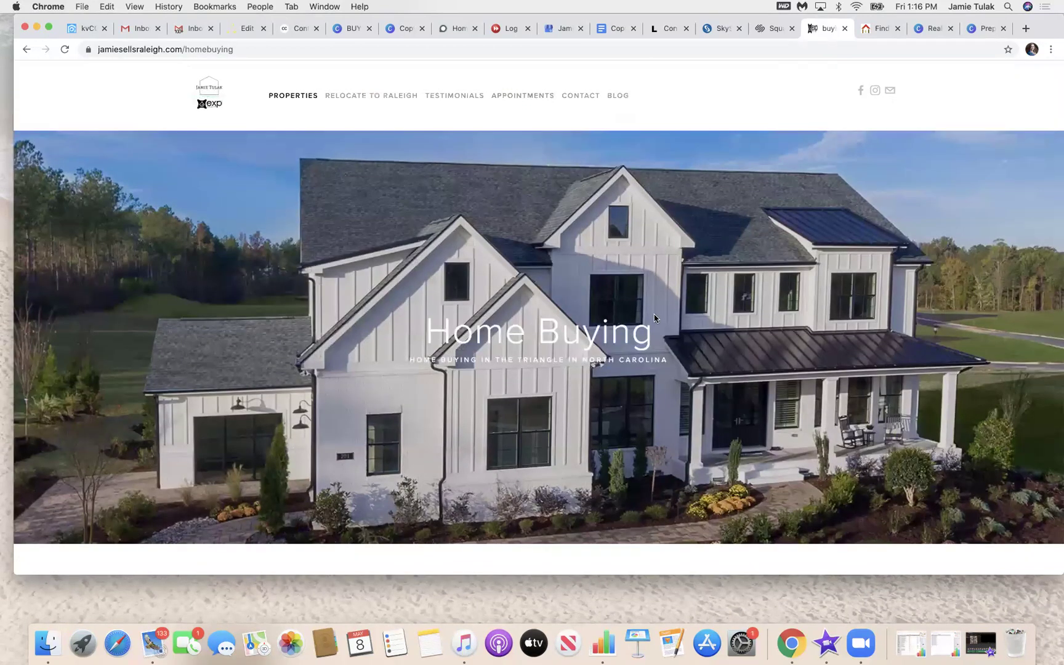
Review the guide's image and text, then follow GET MY FREE GUIDE to the guide page.
scroll(654, 318, "down", 6)
scroll(656, 315, "down", 5)
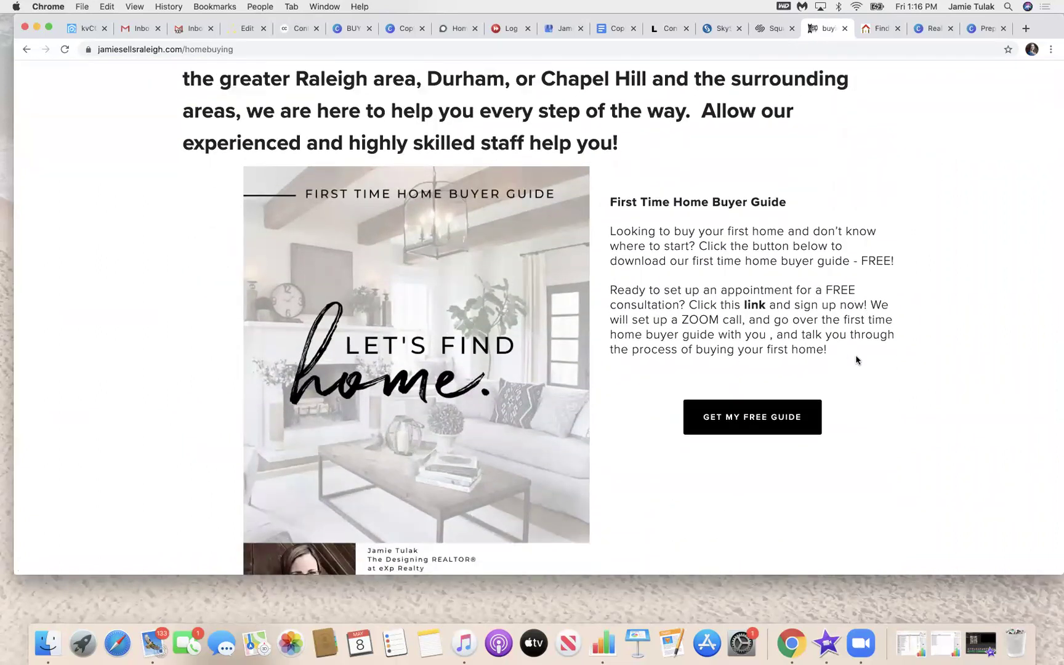
scroll(852, 375, "down", 2)
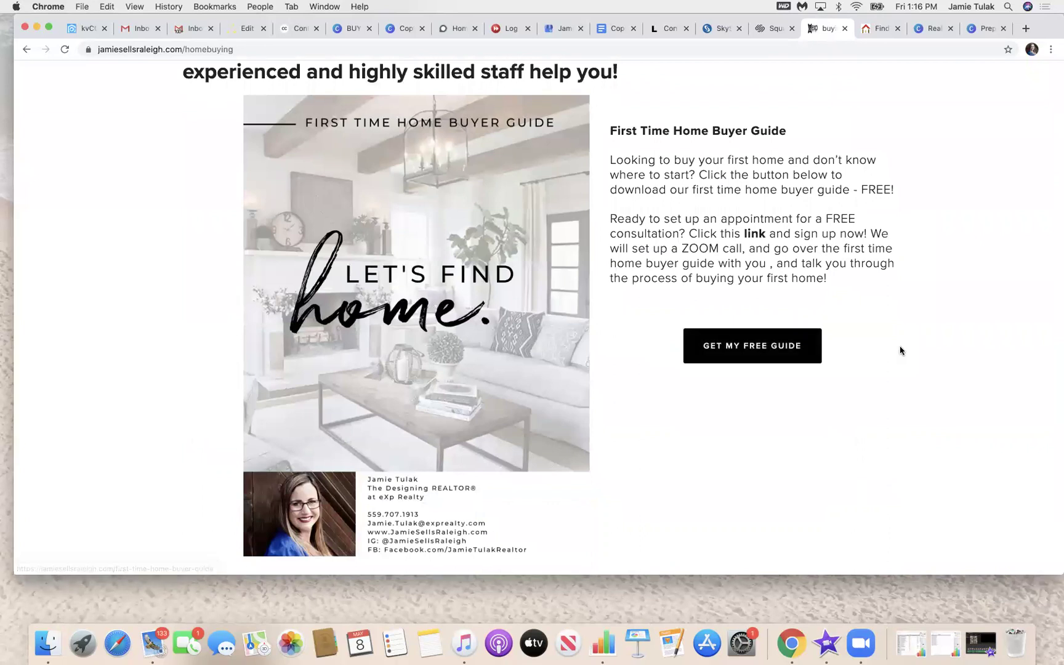
scroll(901, 349, "down", 1)
left_click(757, 298)
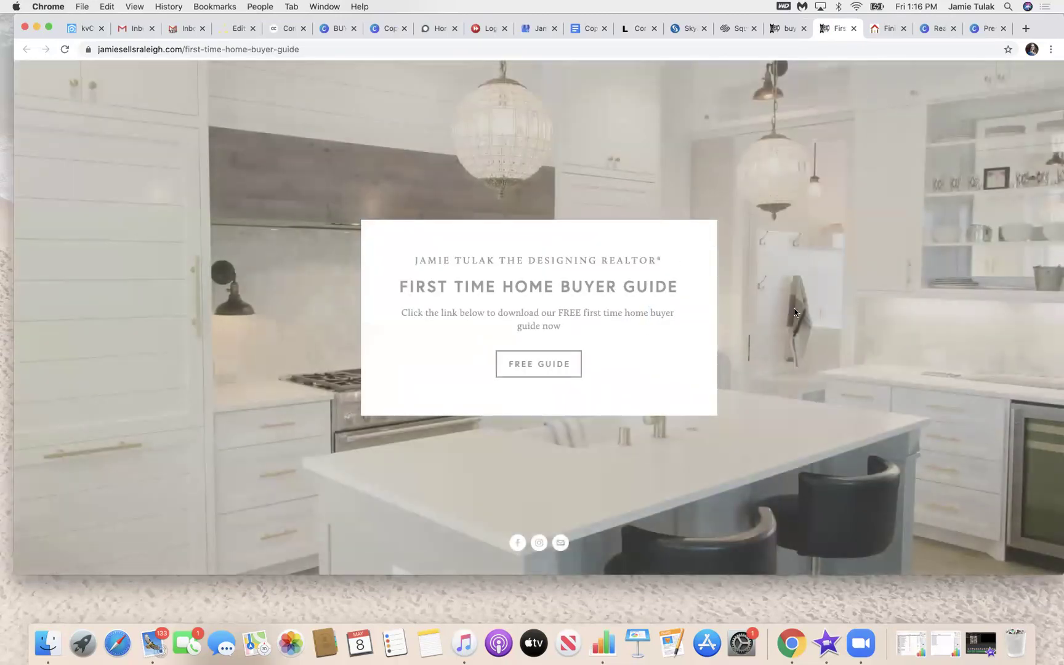
Bring up the FREE GUIDE sign-up form asking for name, email address and phone number.
left_click(539, 365)
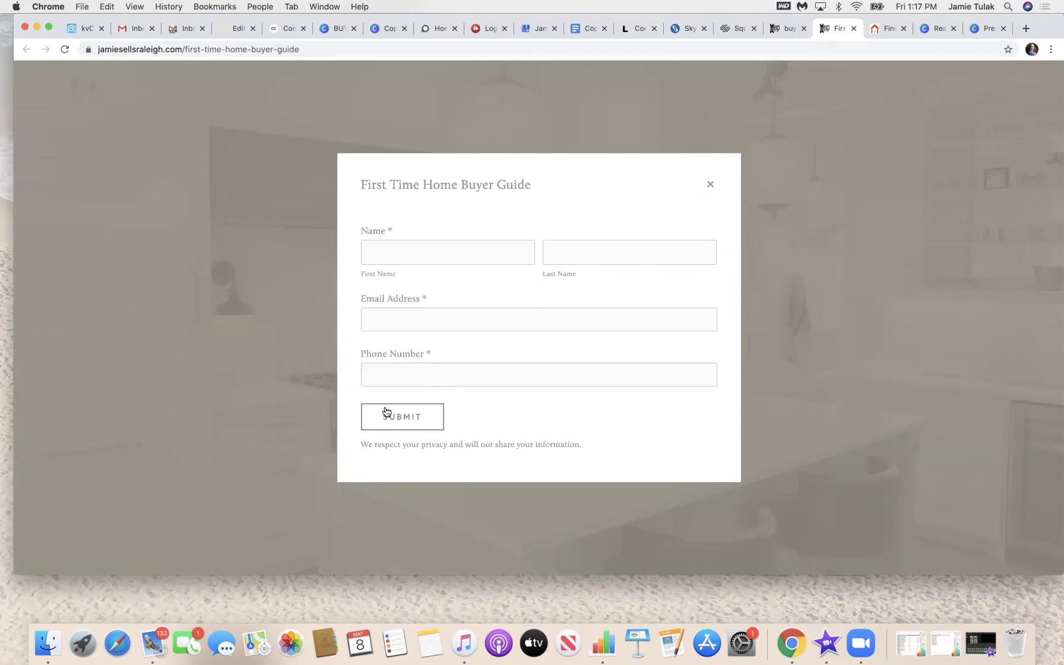
Fill in the first name, last name, e-mail and phone using autofill, then submit the form.
left_click(423, 258)
type("Jamie")
key("Tab")
type("Tulak")
key("Tab")
type("jamie")
left_click(428, 353)
left_click(415, 368)
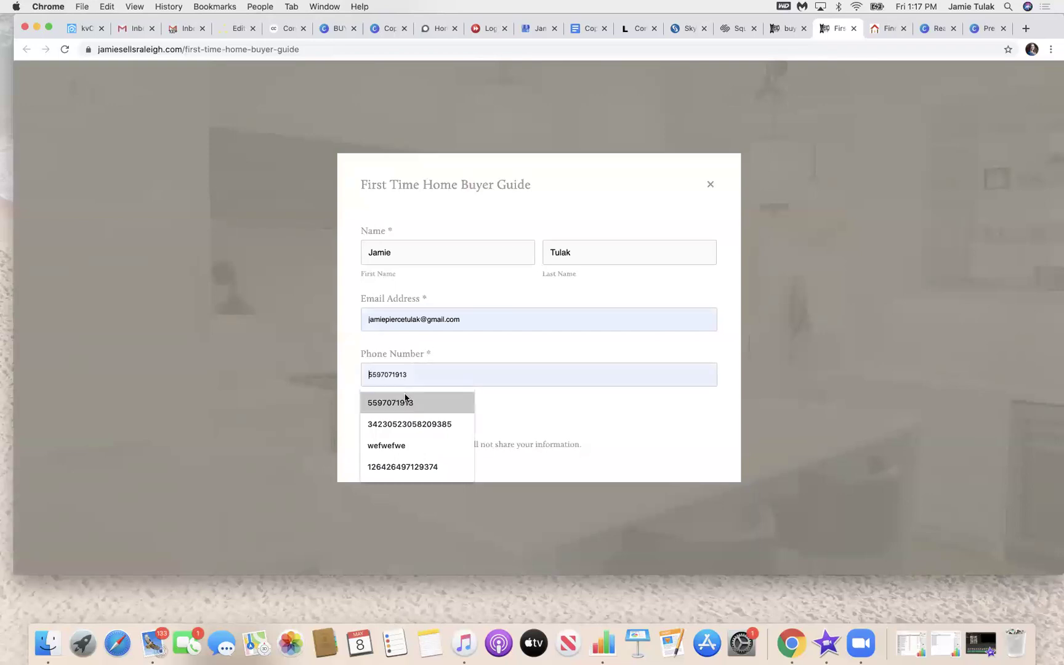
left_click(389, 404)
left_click(409, 418)
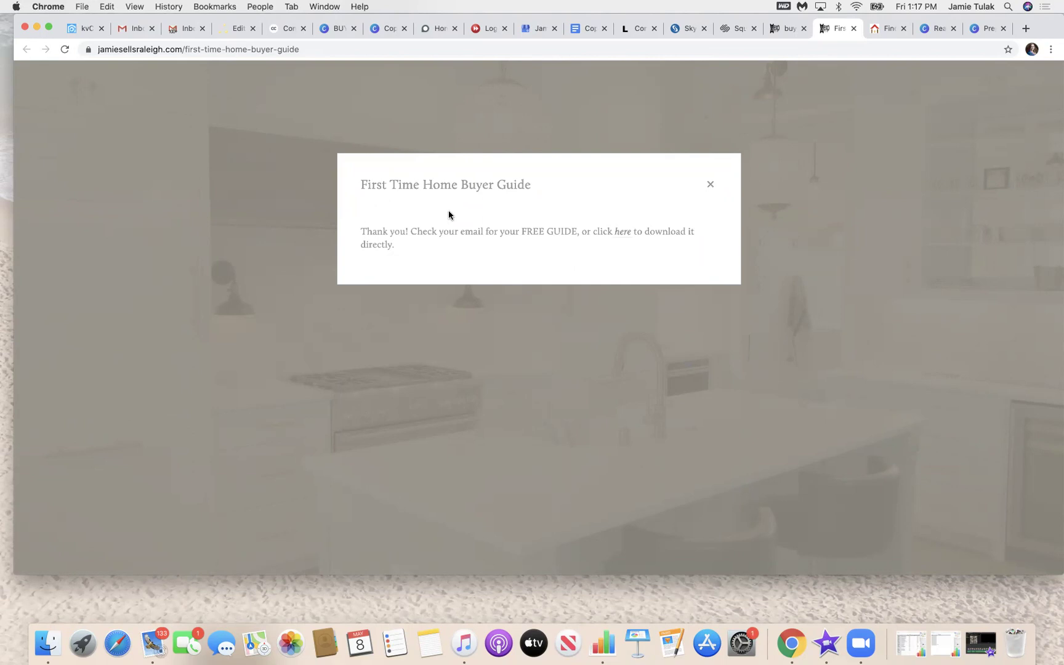
Open the 12-page buyer guide PDF from the 'here' link, scroll through it, then close it.
left_click(627, 238)
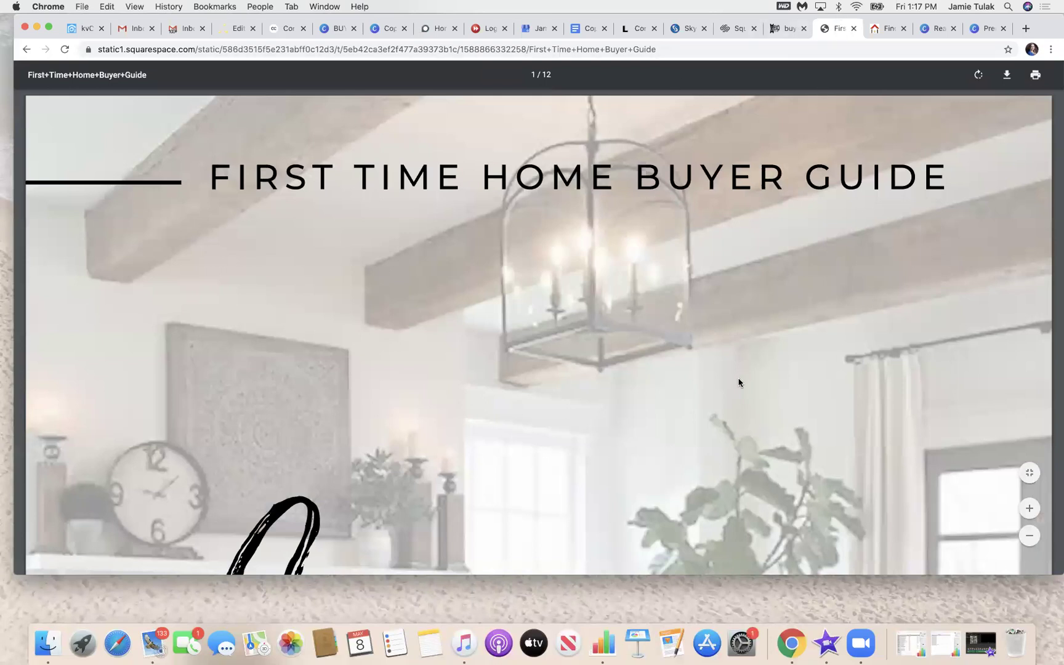
scroll(738, 381, "down", 10)
scroll(739, 382, "down", 20)
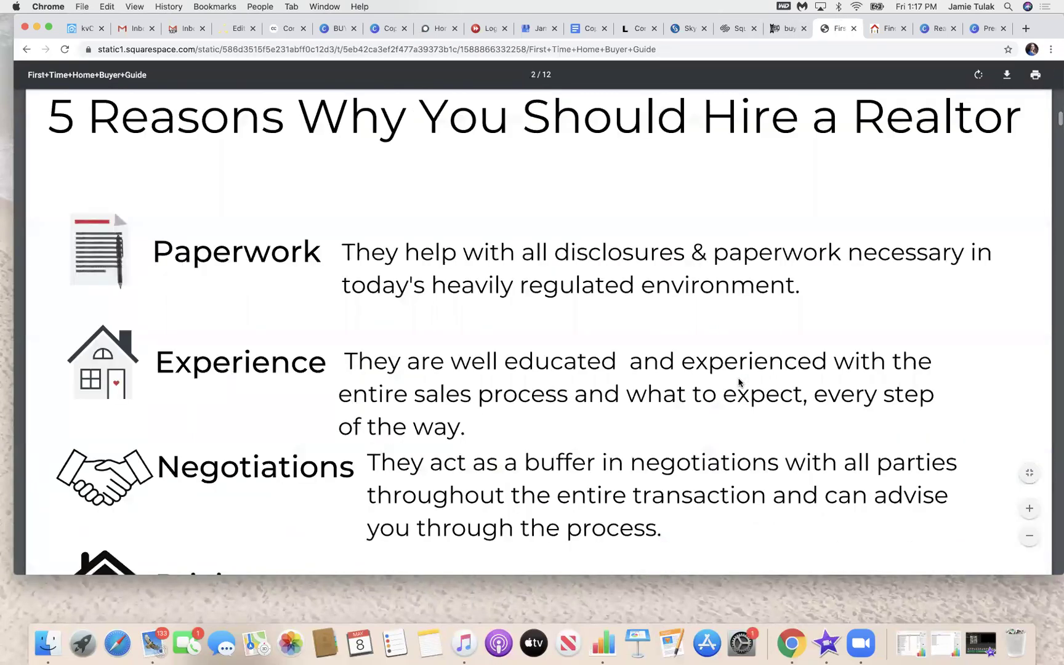
scroll(738, 382, "down", 5)
scroll(737, 380, "up", 20)
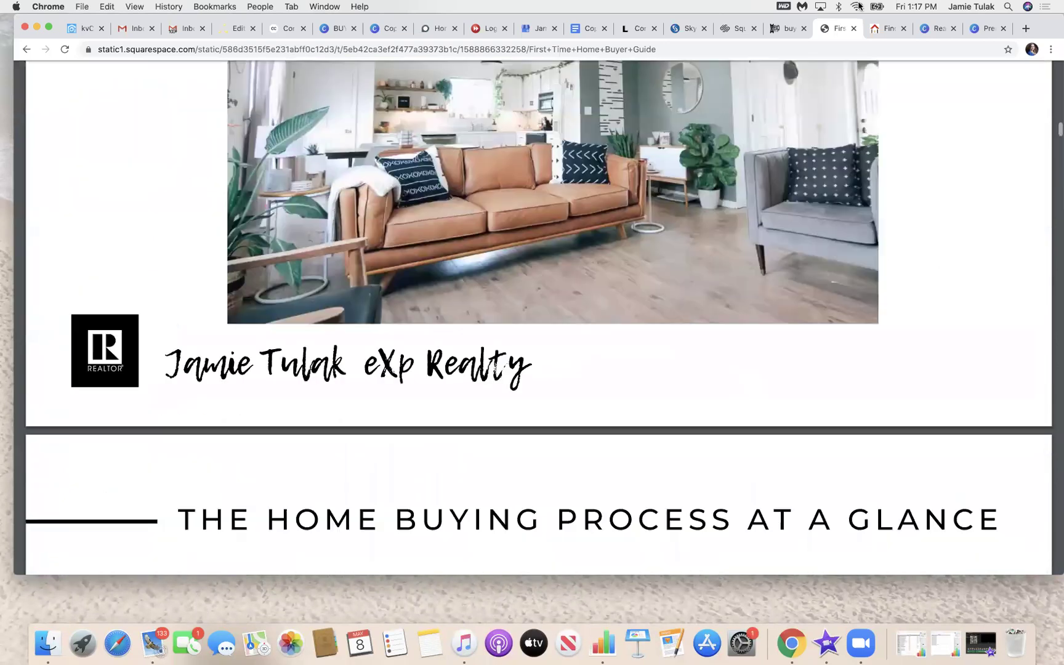
left_click(853, 28)
scroll(628, 407, "down", 4)
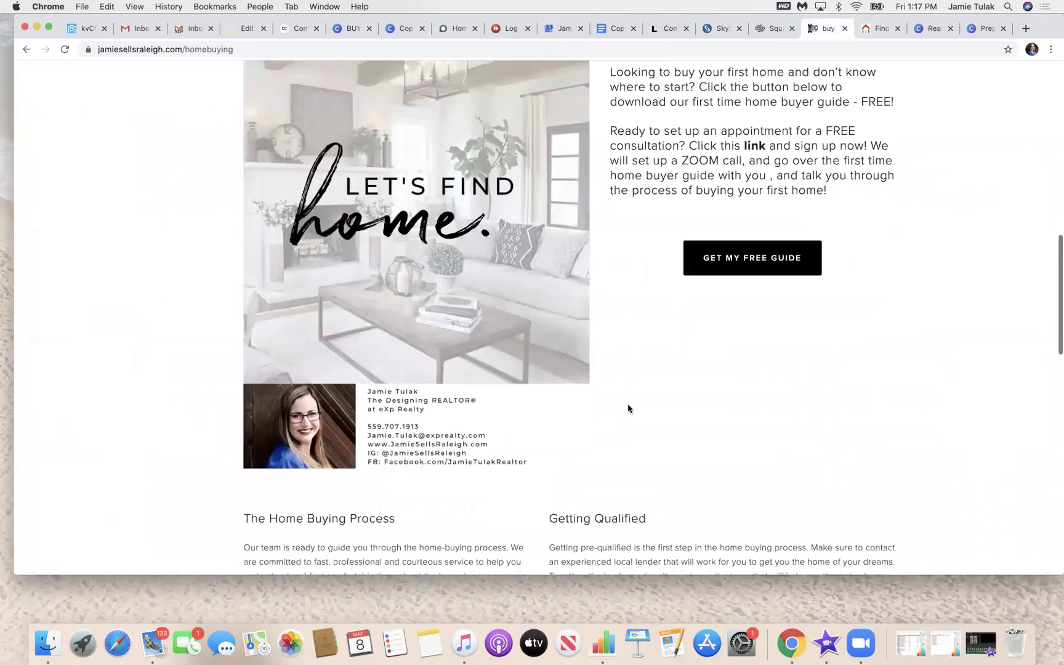
scroll(739, 339, "up", 3)
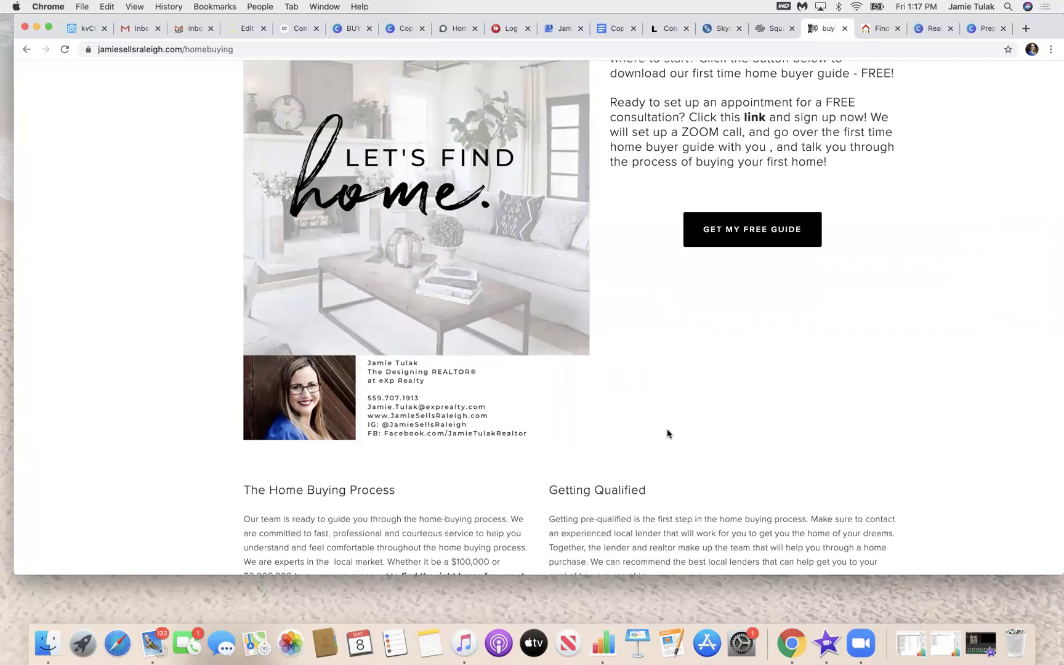
scroll(667, 434, "down", 3)
scroll(667, 434, "up", 3)
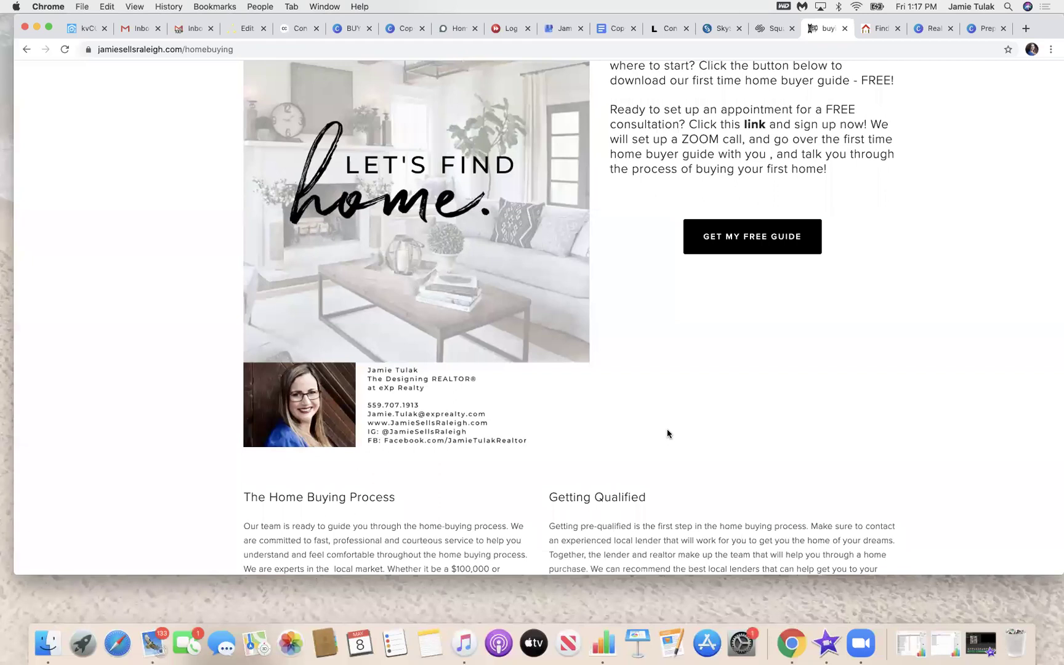
scroll(667, 434, "down", 3)
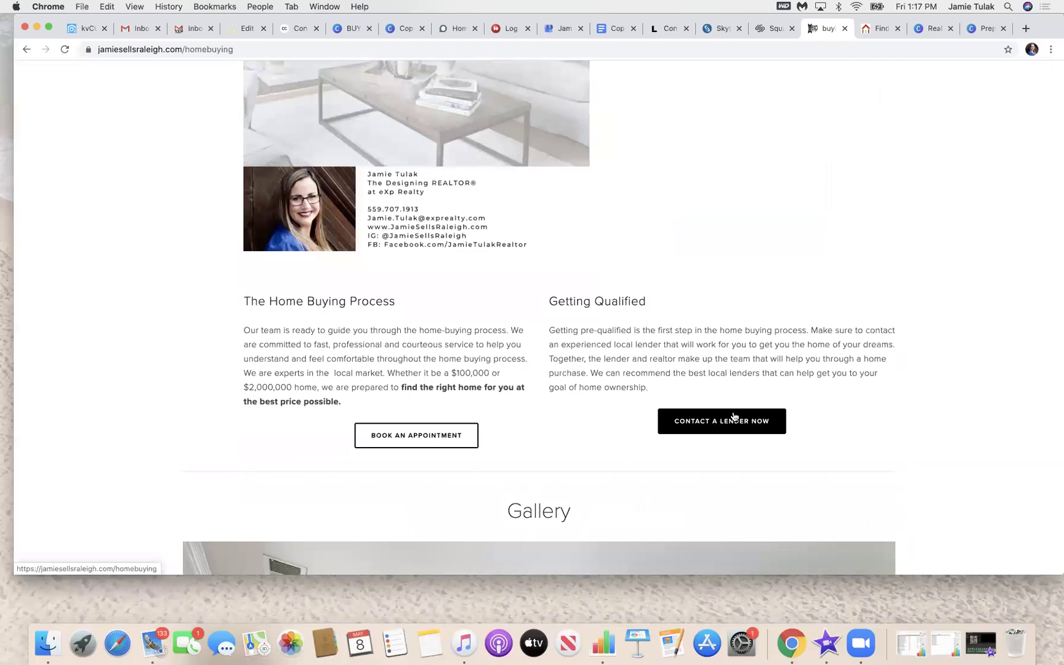
scroll(490, 269, "up", 15)
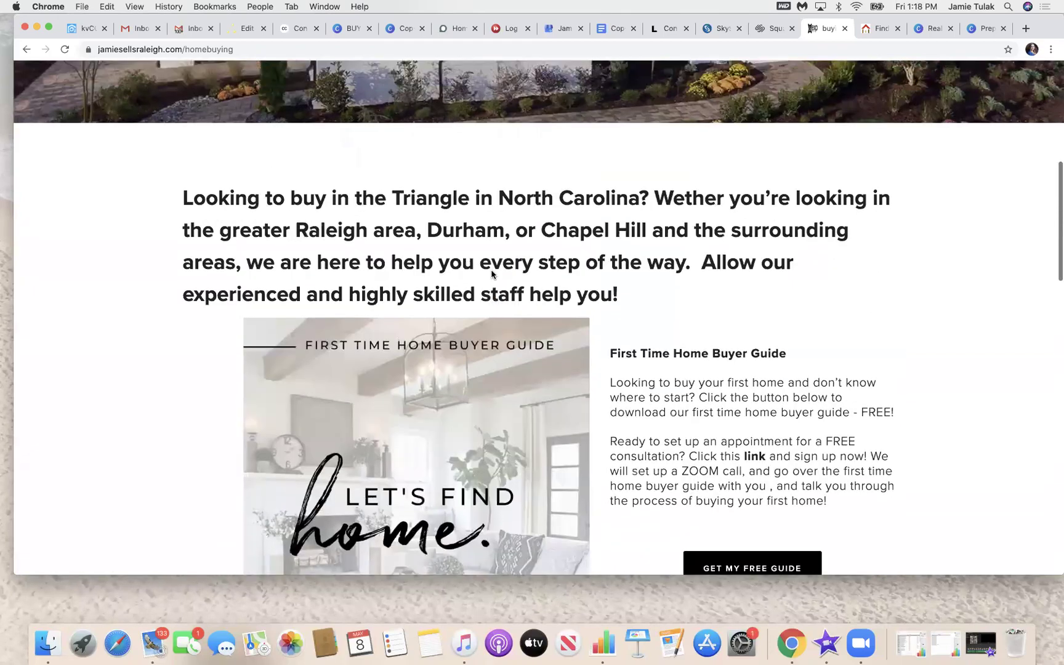
scroll(492, 273, "up", 3)
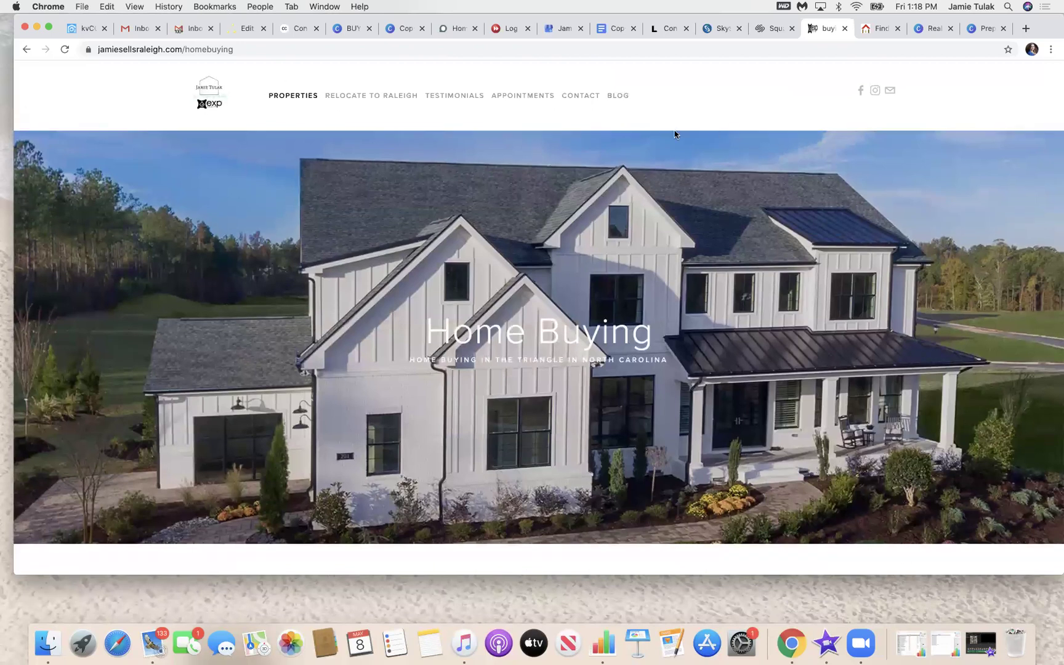
scroll(696, 381, "down", 15)
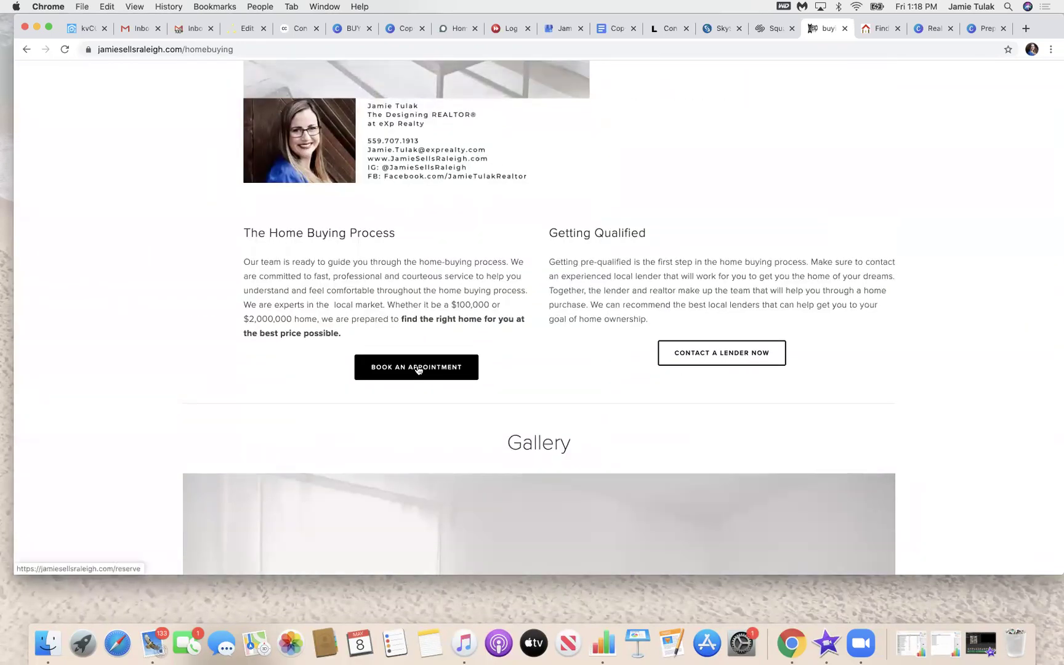
scroll(416, 367, "down", 6)
scroll(416, 368, "down", 5)
scroll(417, 367, "up", 10)
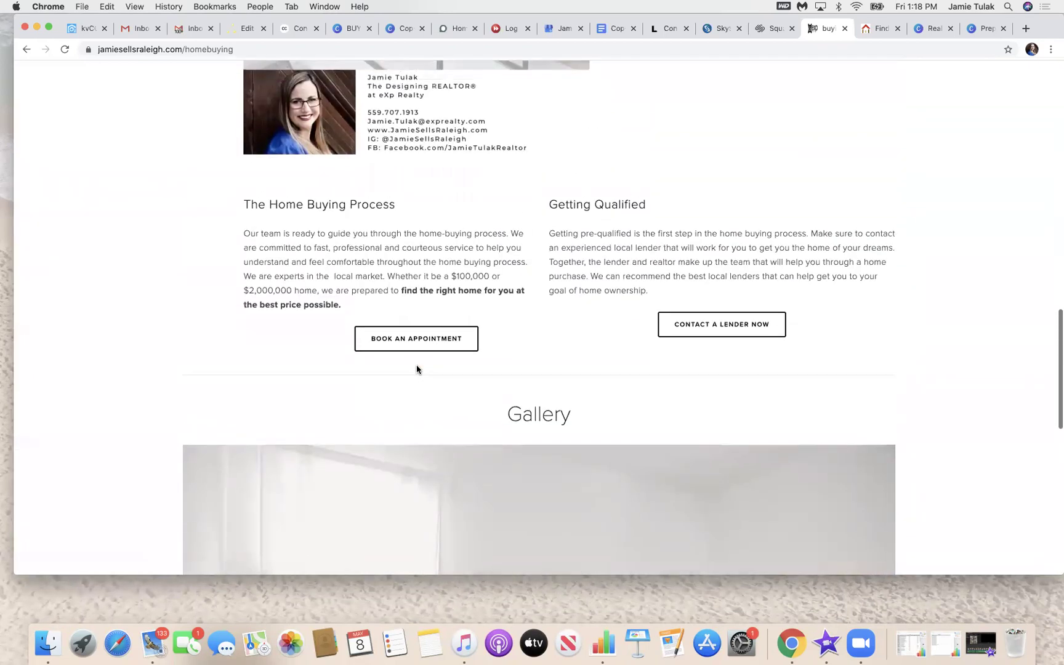
Open the /reserve booking page and browse its five 50-minute consultation options.
left_click(416, 343)
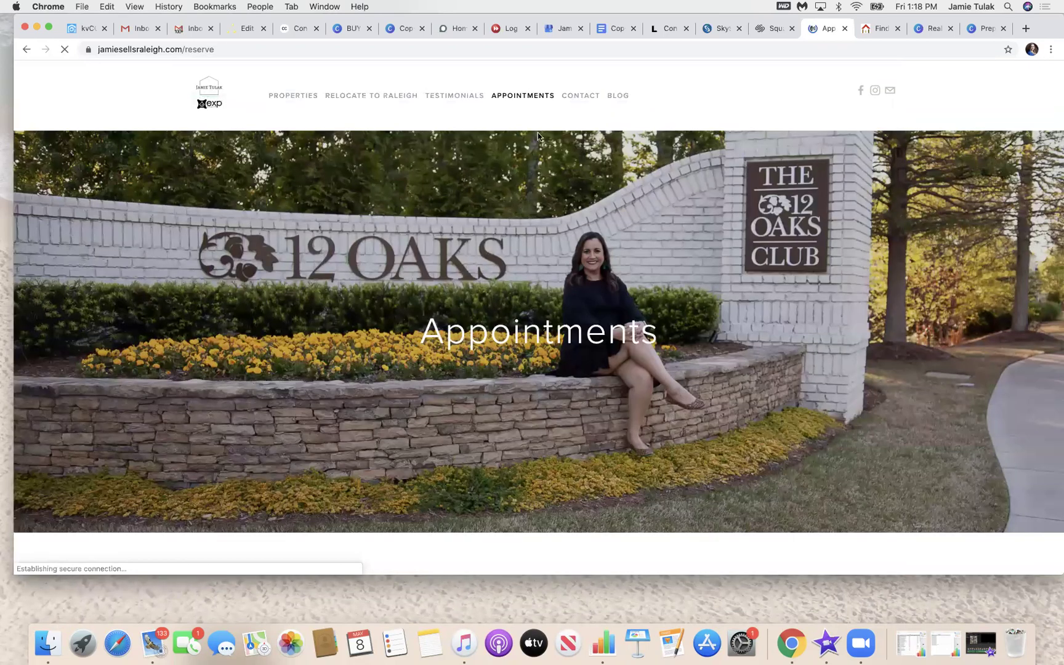
scroll(545, 325, "down", 9)
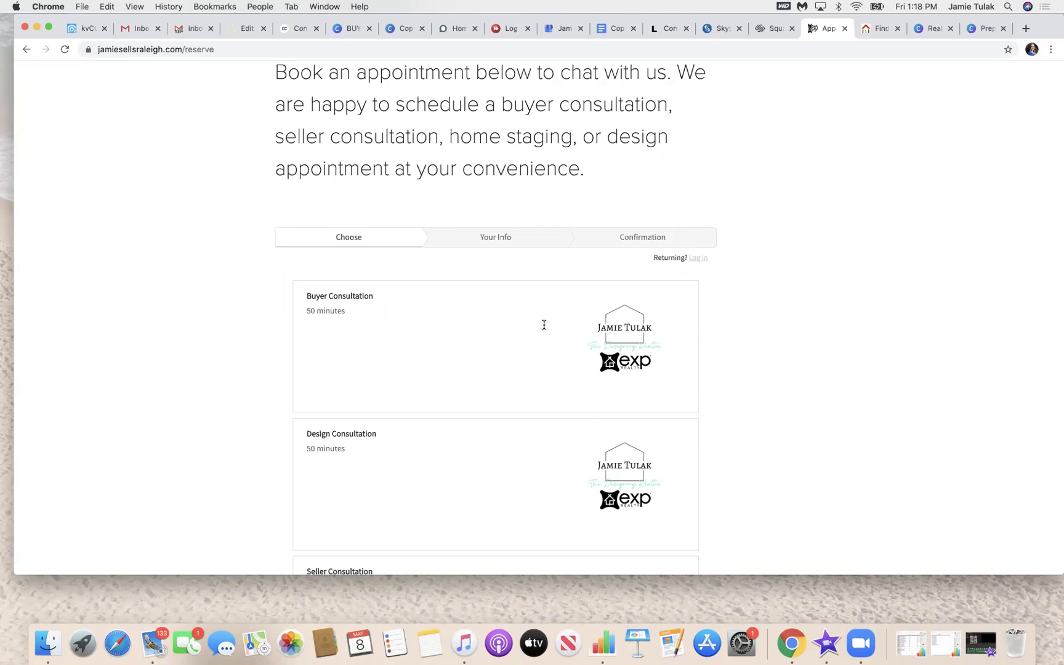
scroll(494, 240, "up", 10)
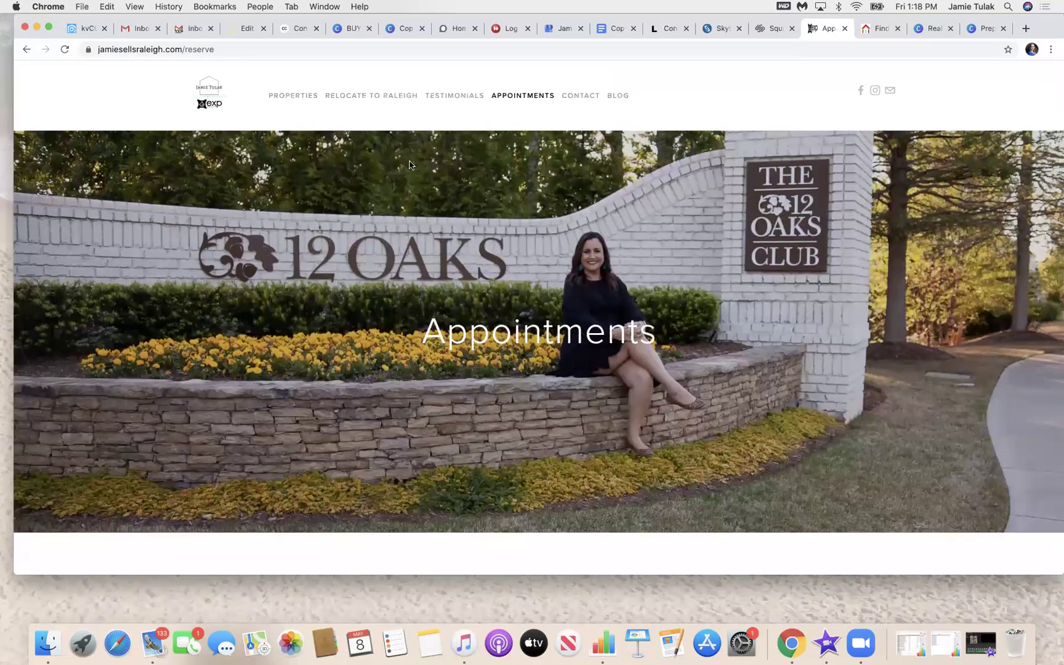
scroll(610, 454, "down", 2)
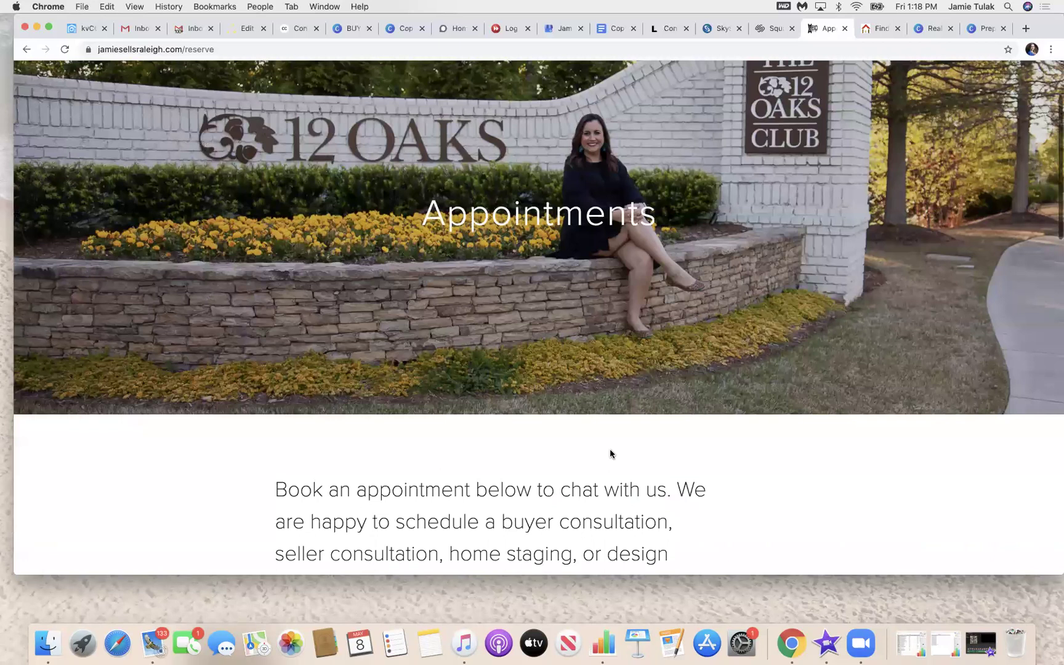
scroll(610, 454, "down", 3)
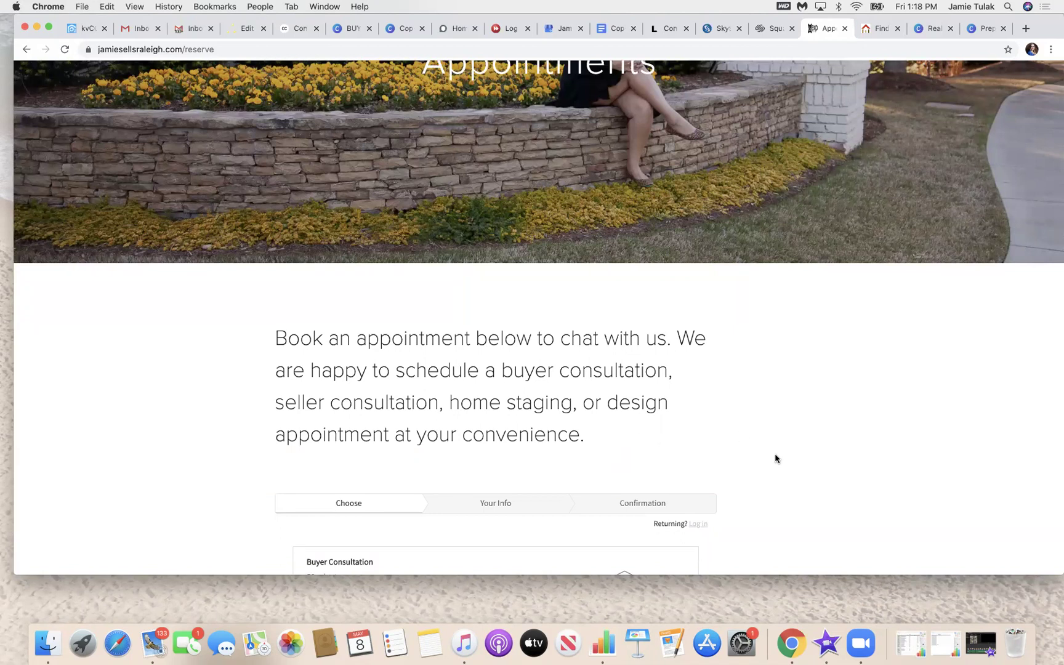
scroll(763, 506, "down", 2)
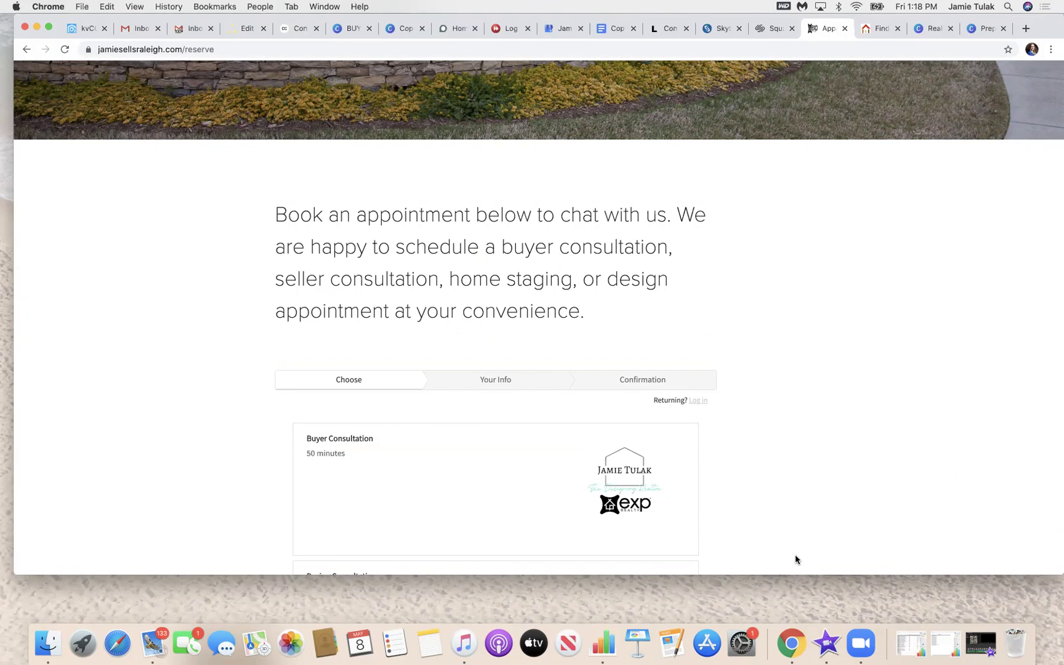
scroll(795, 557, "down", 3)
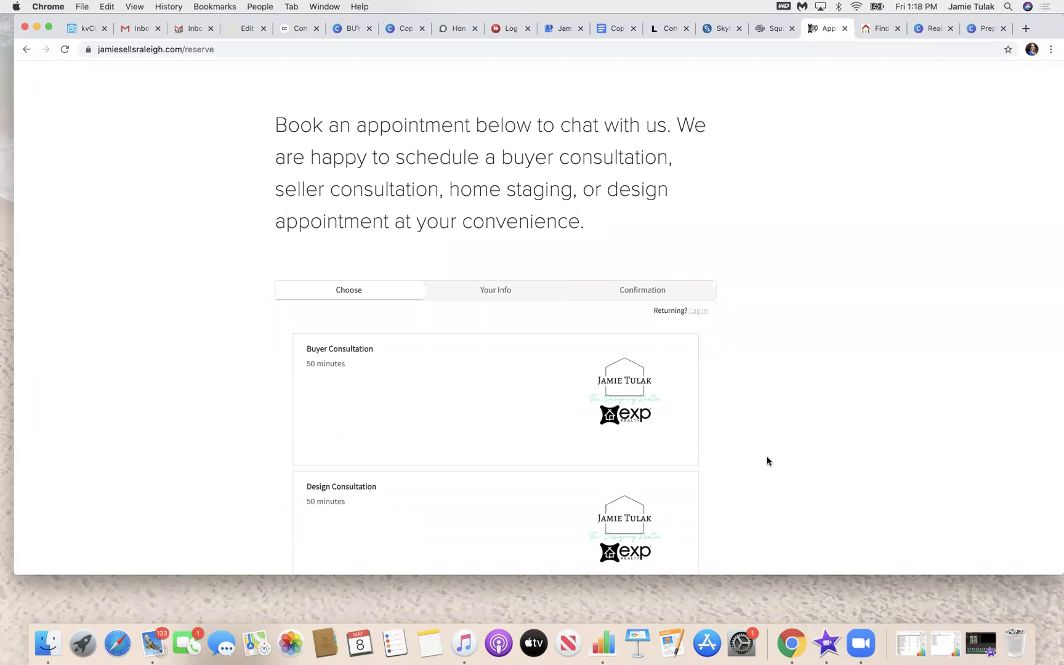
scroll(767, 460, "down", 5)
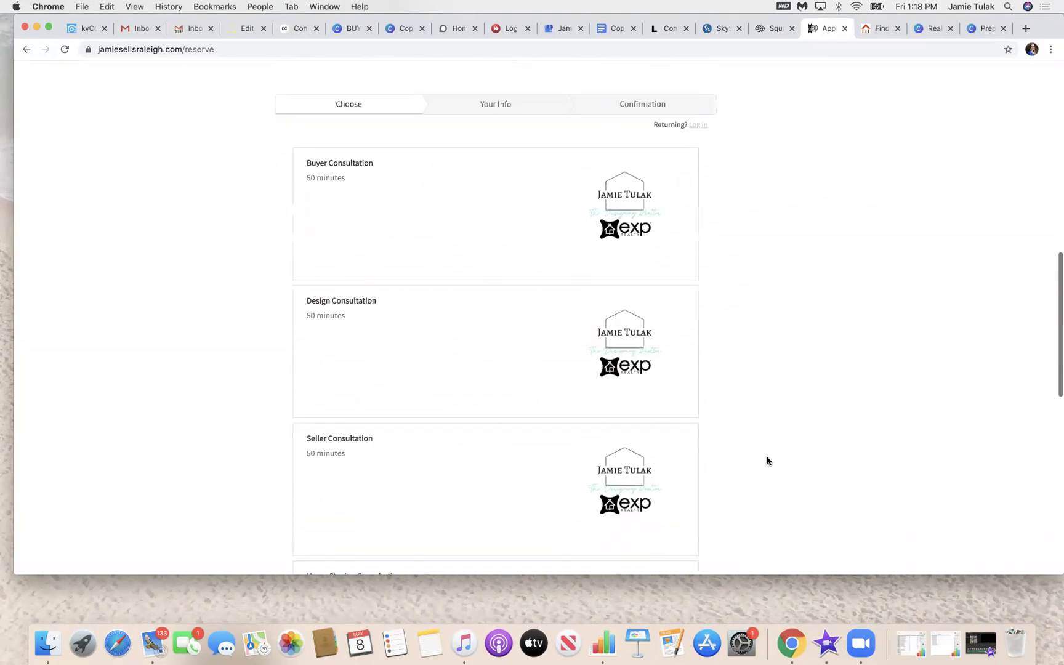
scroll(829, 435, "down", 2)
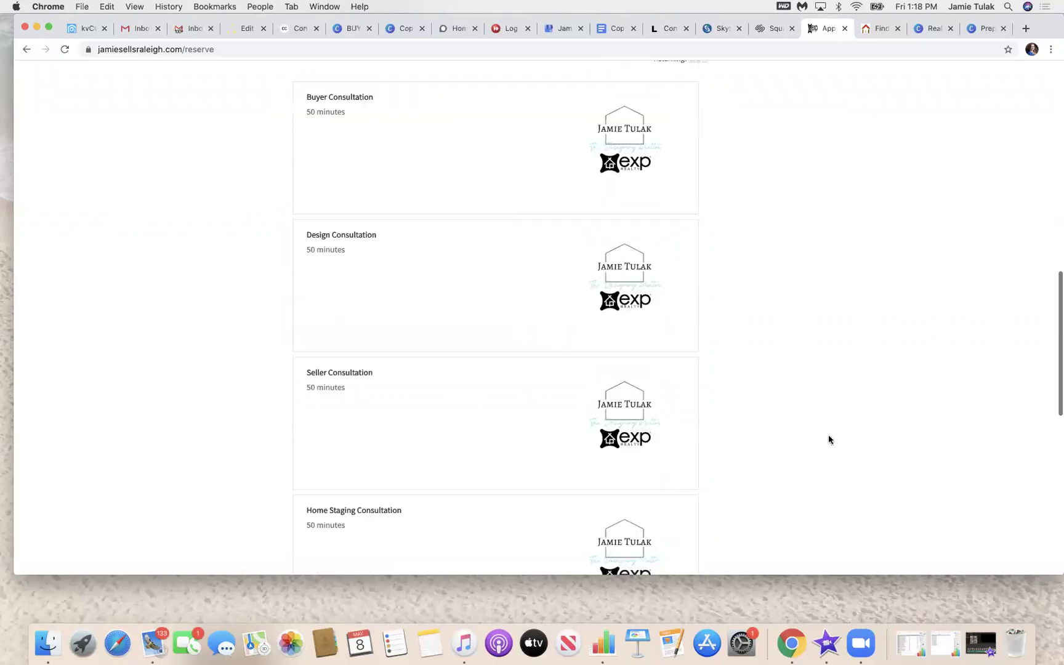
Select the Buyer Consultation card to load its availability calendar.
scroll(801, 429, "up", 3)
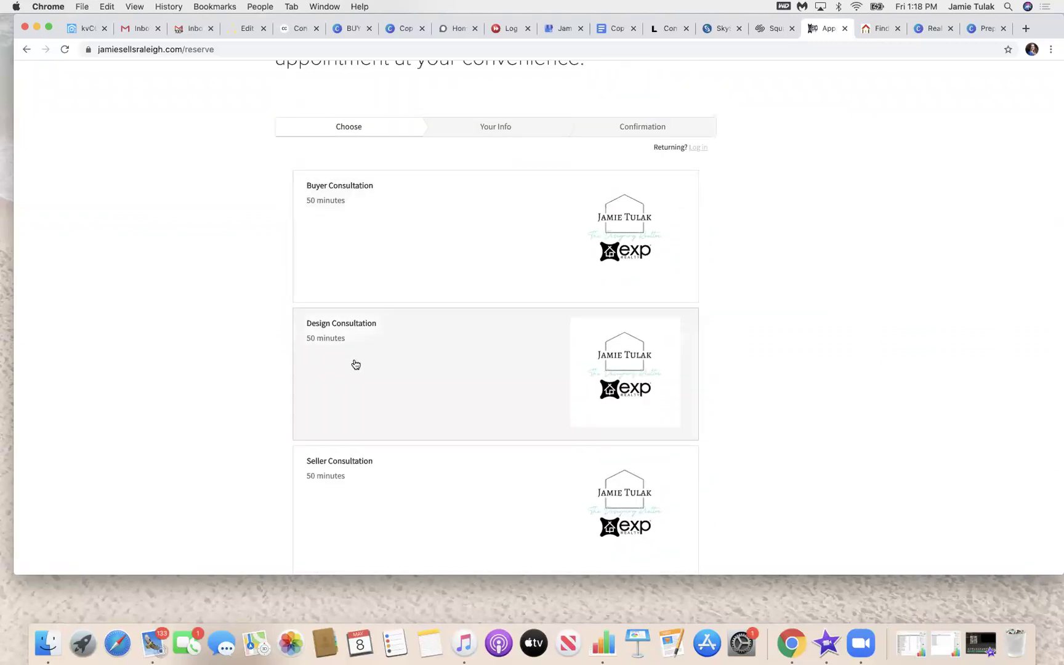
scroll(355, 364, "down", 1)
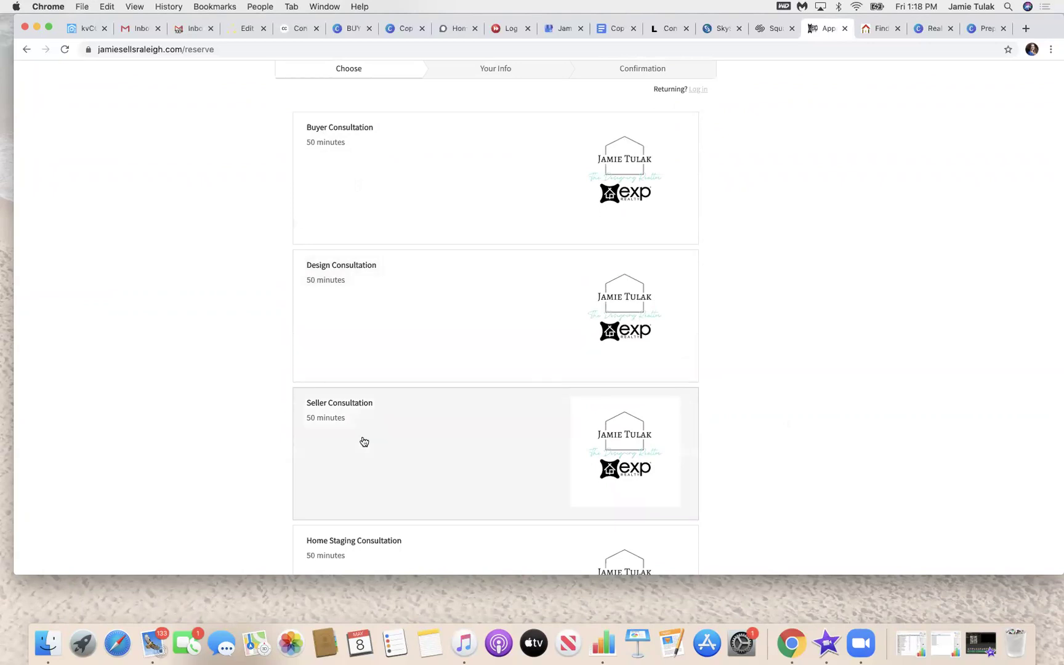
scroll(361, 440, "down", 3)
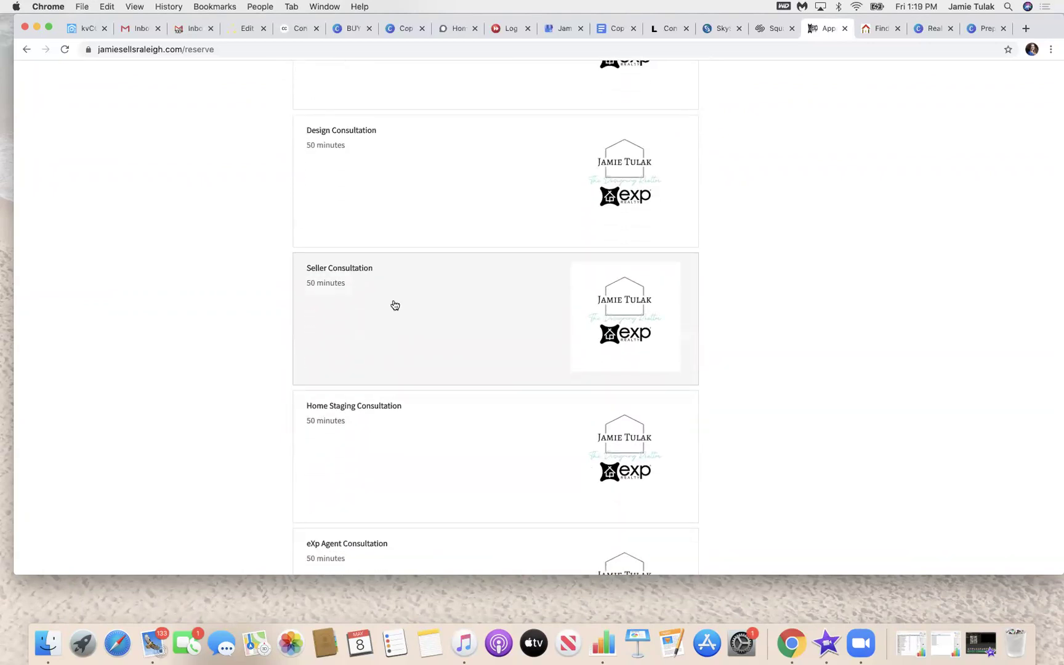
scroll(424, 448, "down", 5)
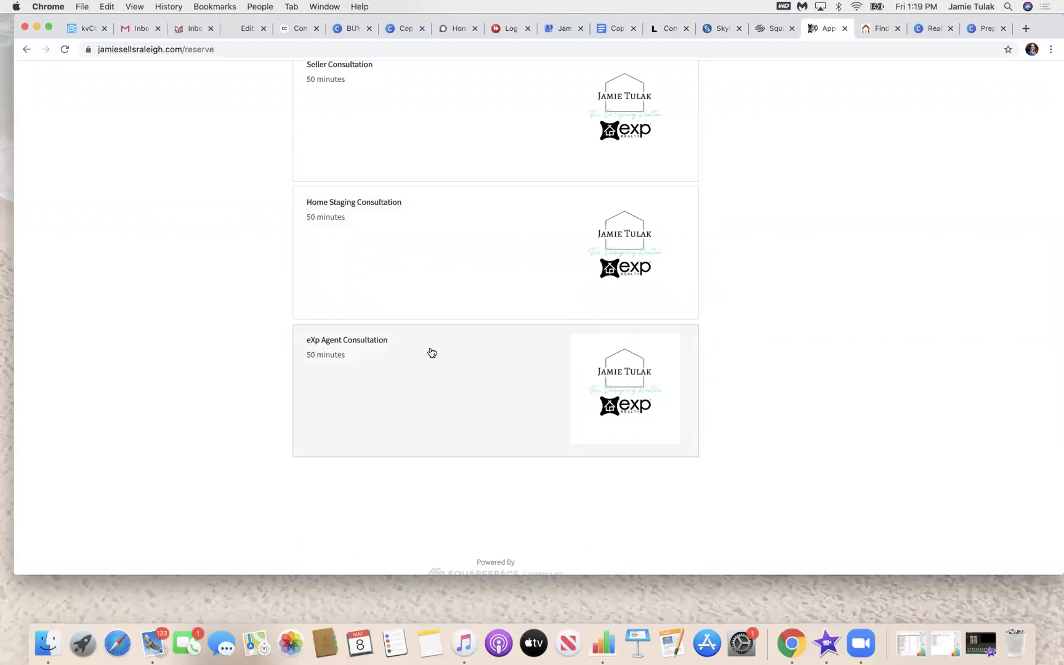
scroll(431, 352, "down", 5)
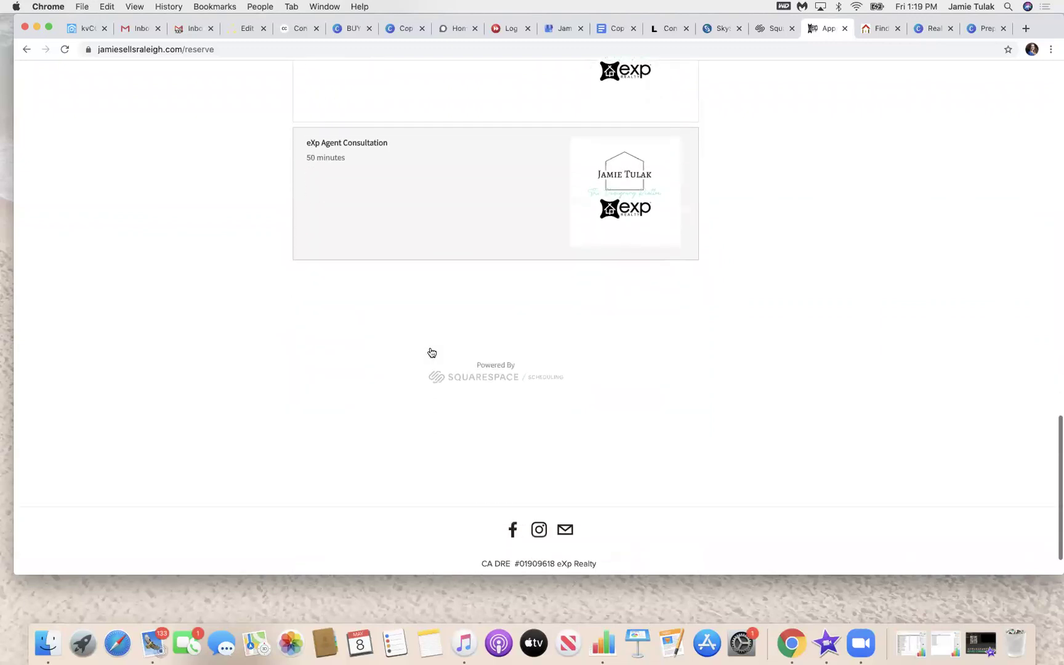
scroll(433, 356, "up", 4)
scroll(434, 359, "up", 12)
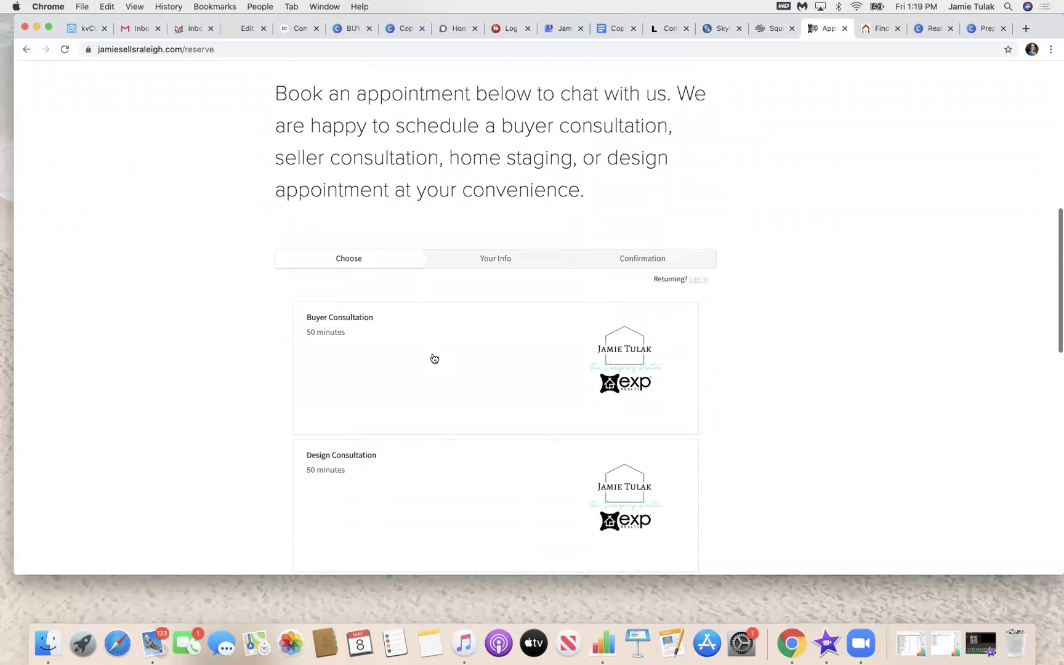
left_click(446, 350)
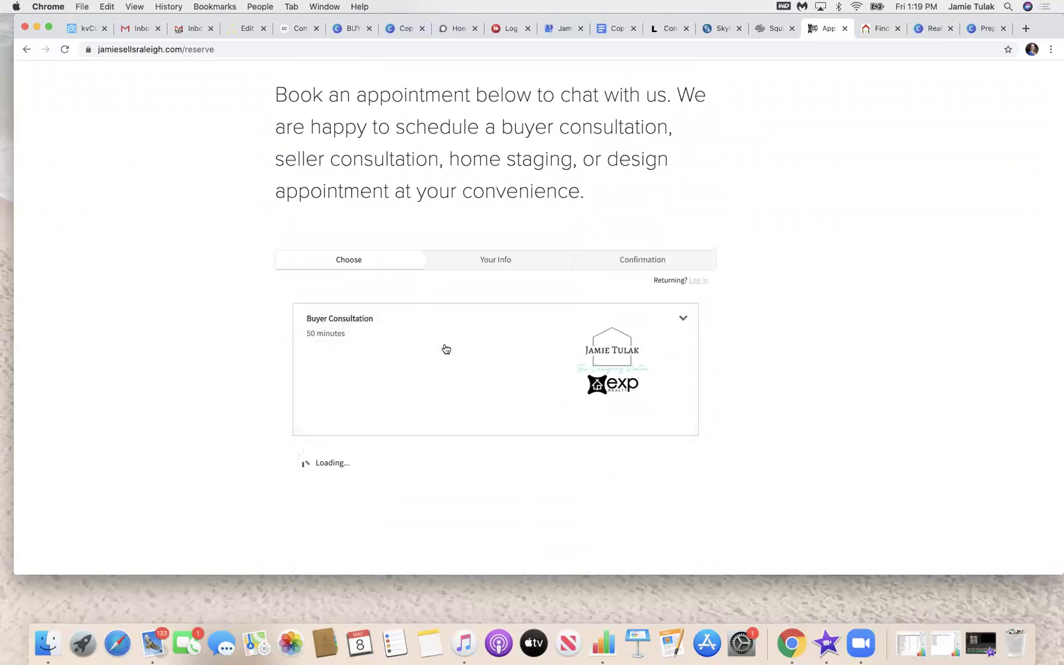
Book a Buyer Consultation for May 11, 2020 at 9:00am through to the details form.
scroll(756, 453, "down", 7)
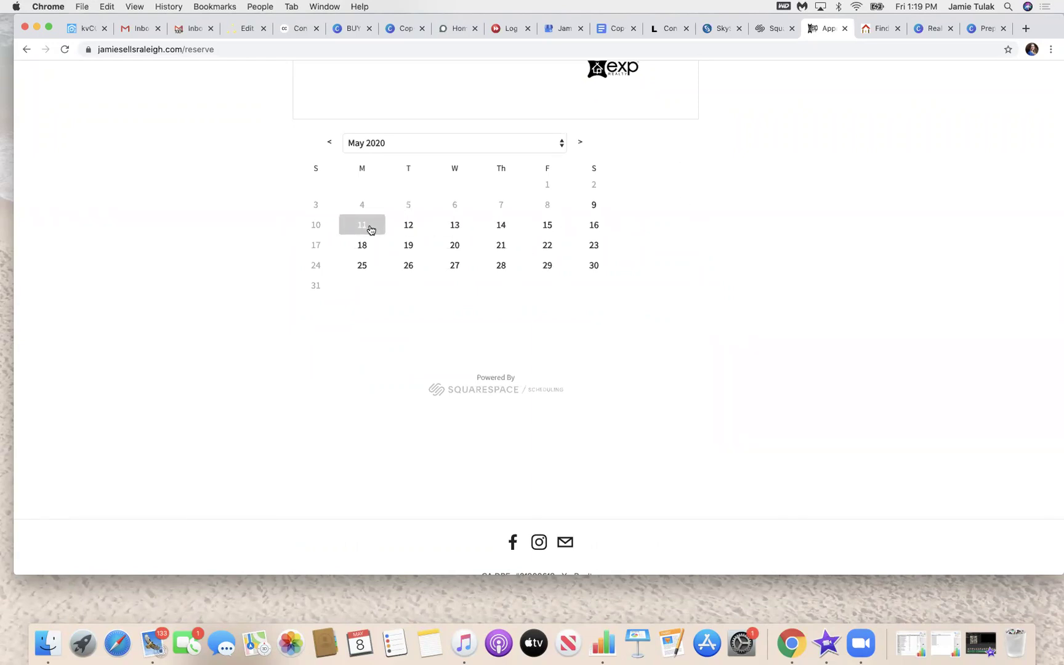
left_click(371, 230)
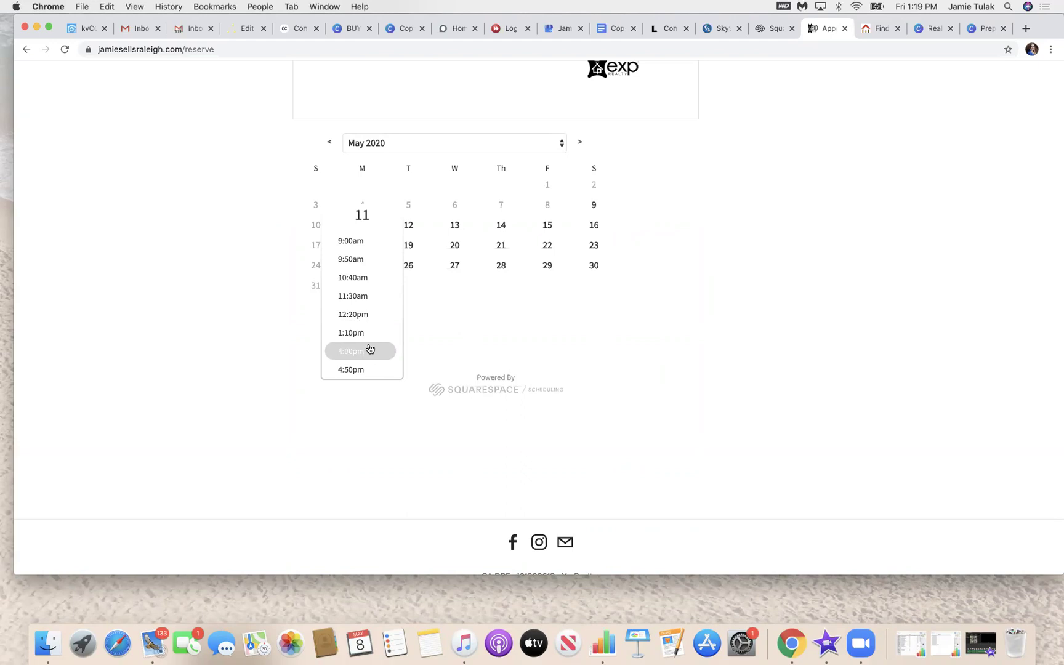
scroll(368, 345, "down", 2)
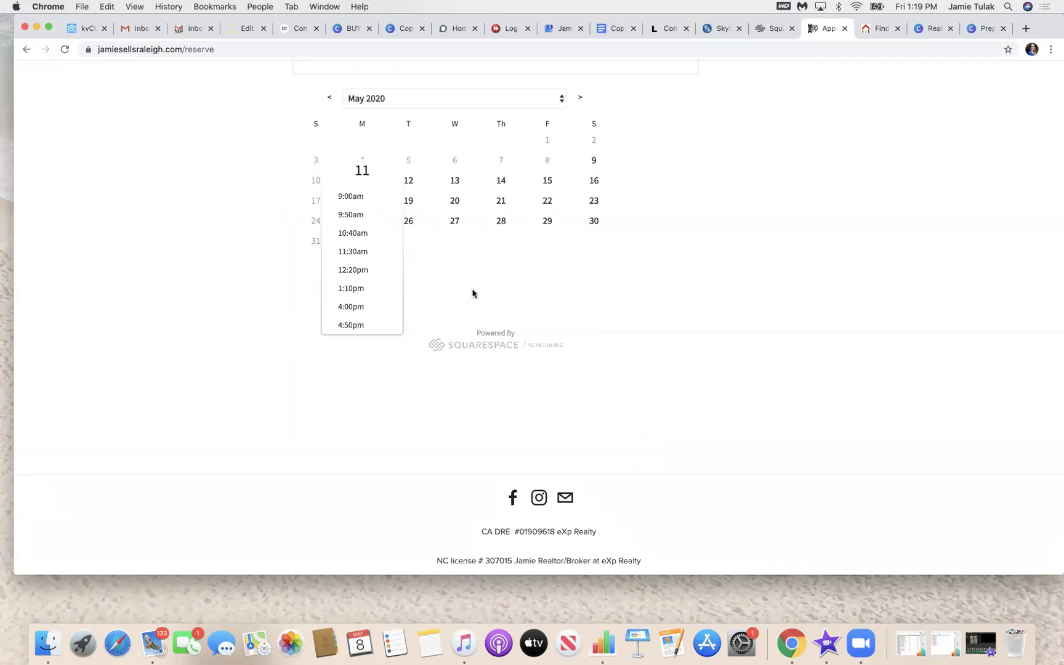
scroll(504, 242, "up", 5)
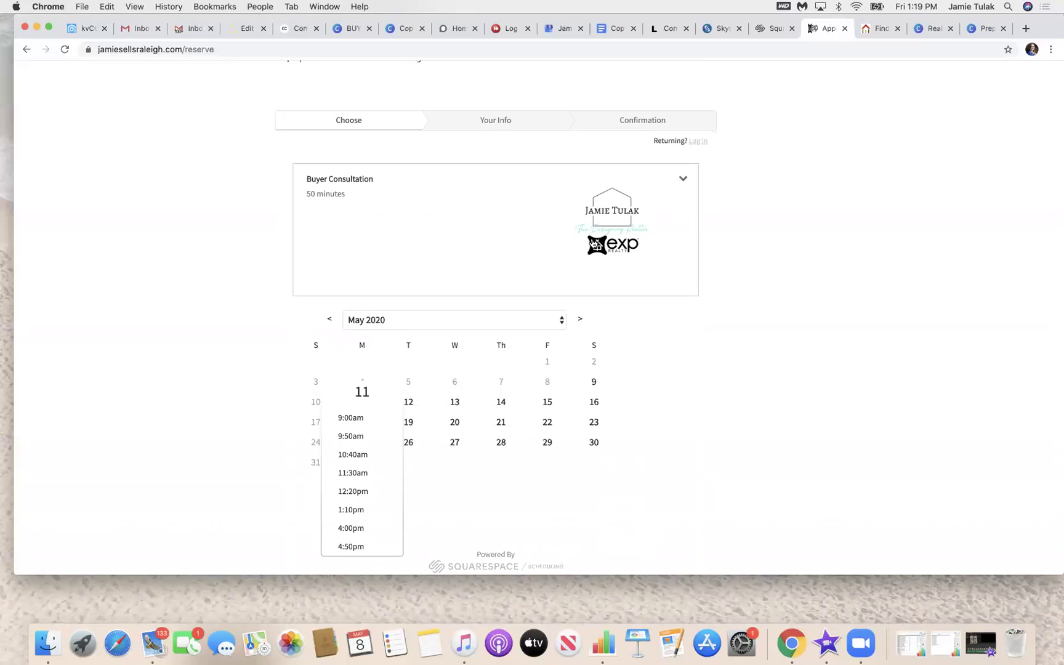
scroll(511, 486, "down", 3)
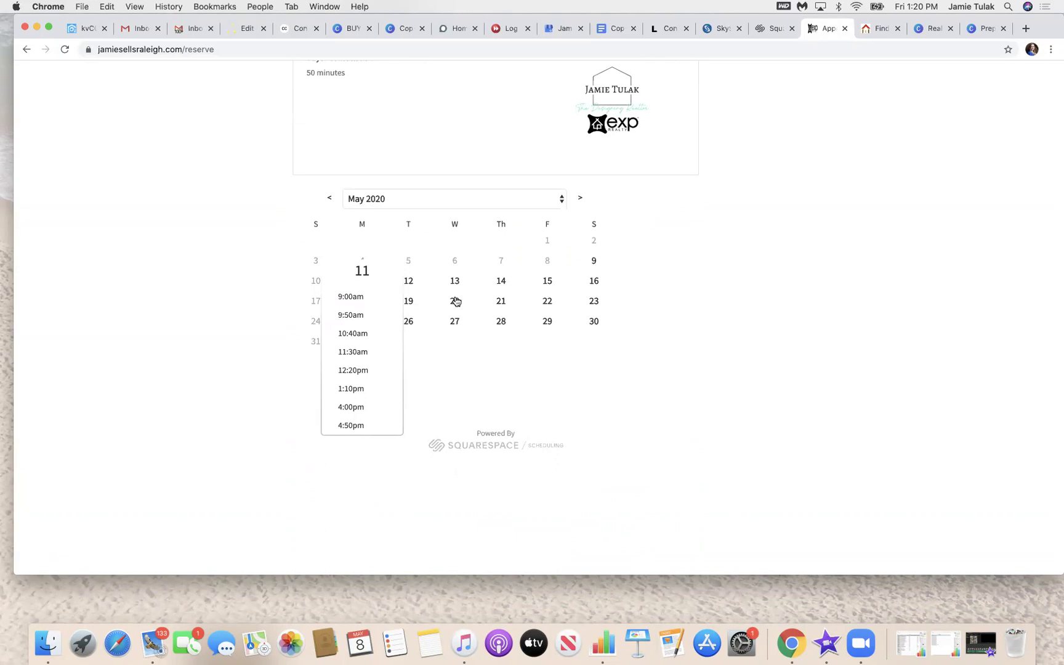
left_click(580, 198)
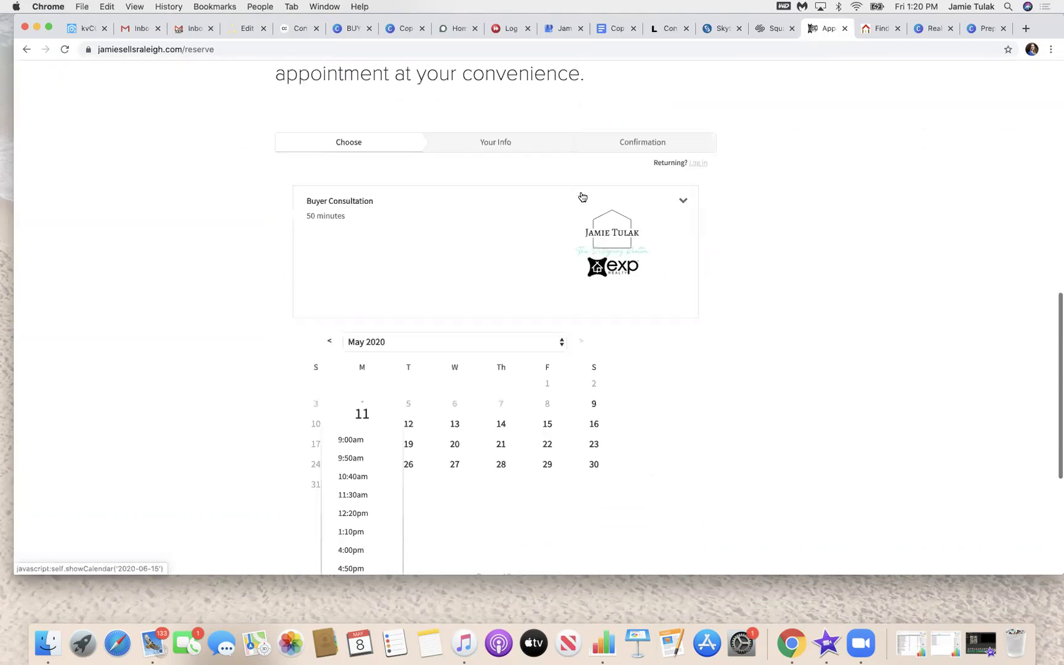
left_click(353, 440)
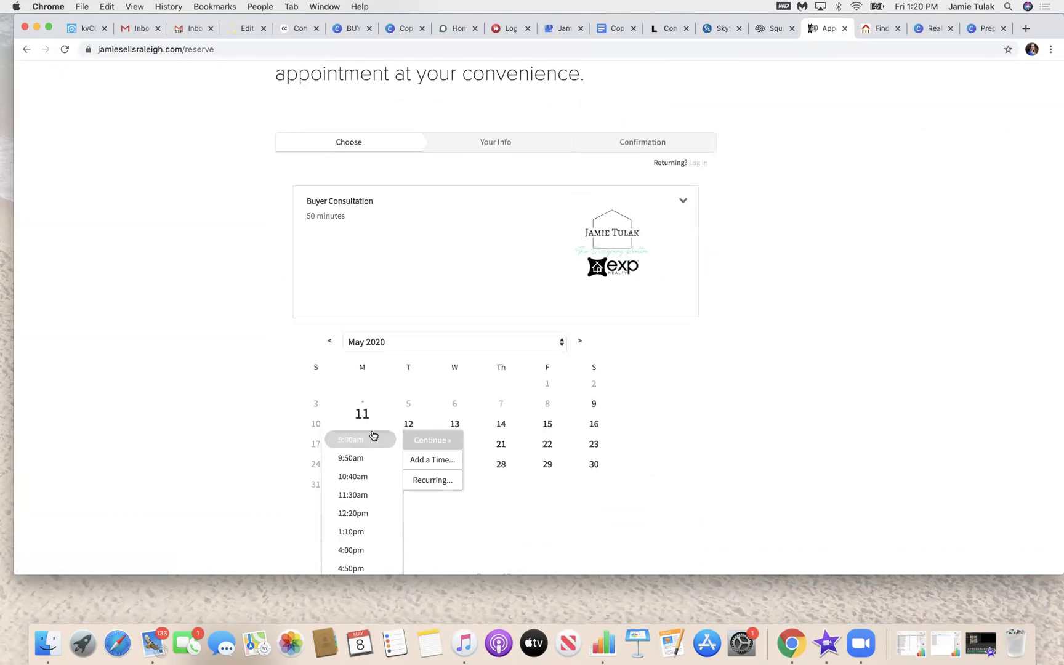
left_click(451, 440)
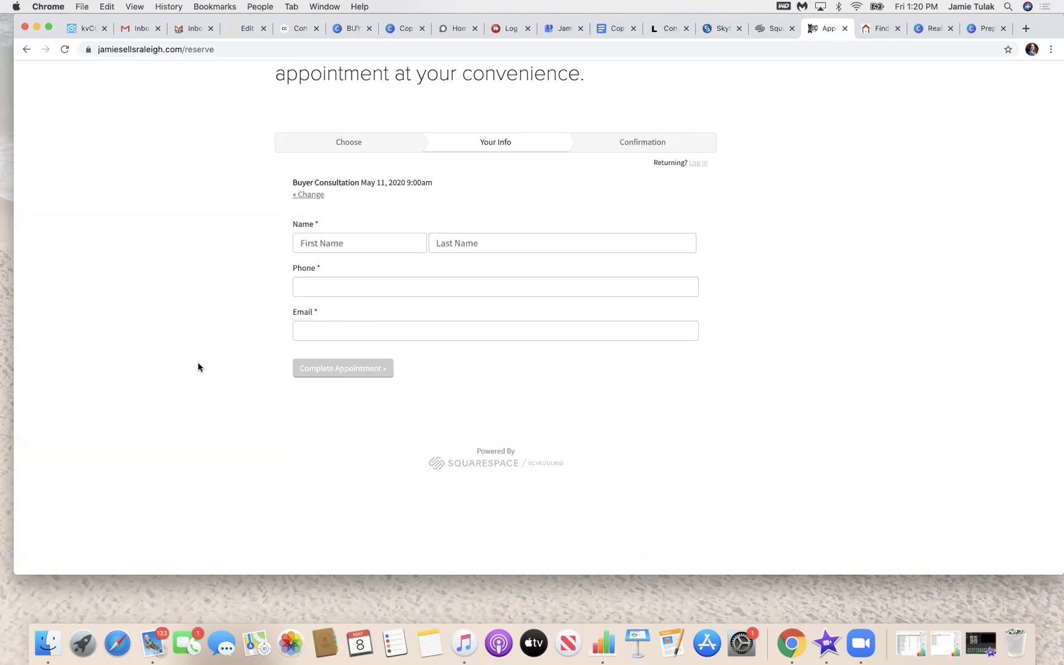
Leave the unfinished booking for the Home Selling page, then return to Appointments.
scroll(193, 366, "up", 10)
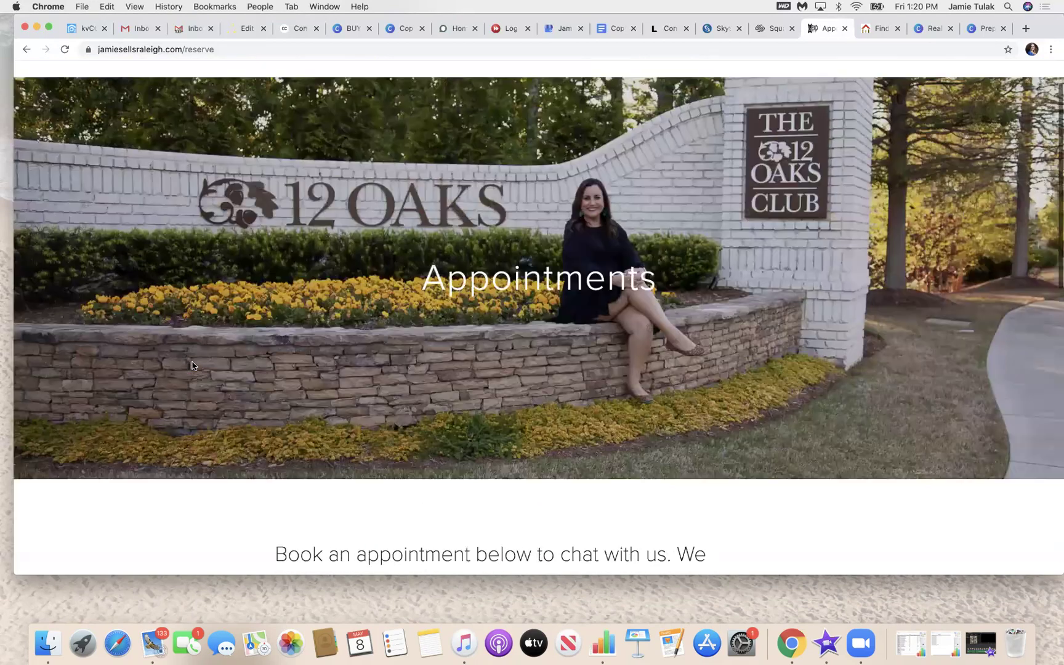
scroll(192, 366, "up", 2)
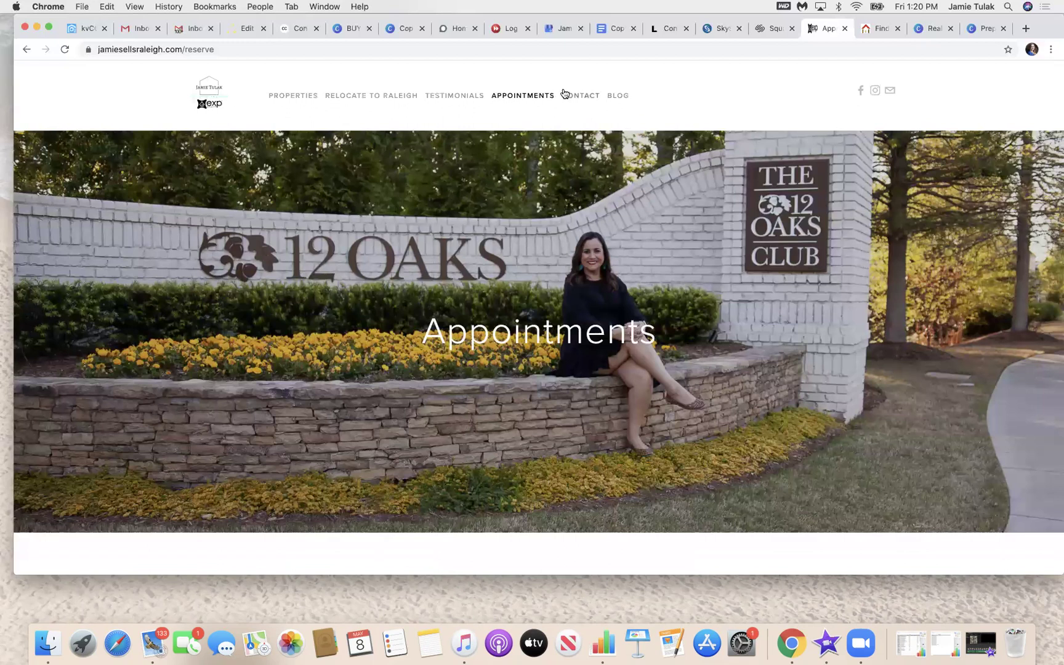
mouse_move(289, 96)
left_click(295, 127)
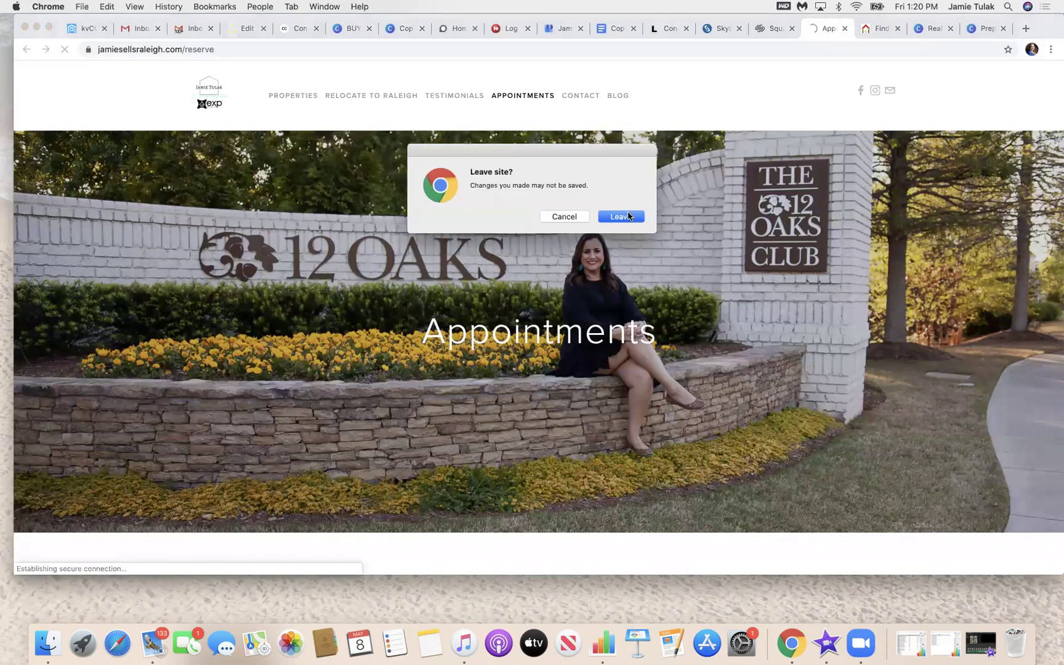
left_click(621, 216)
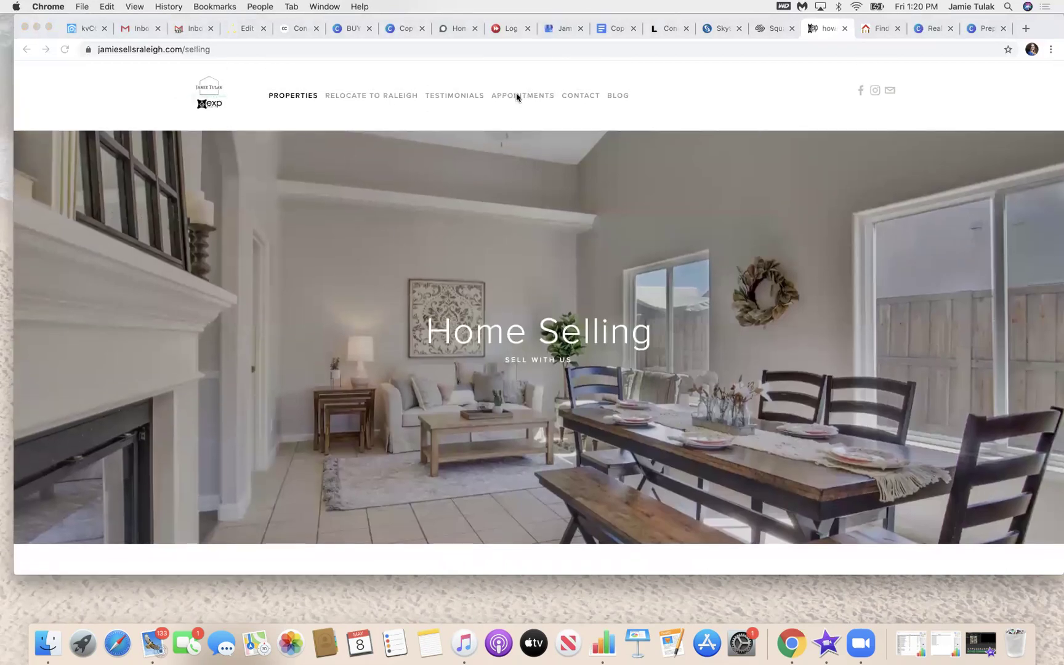
left_click(517, 97)
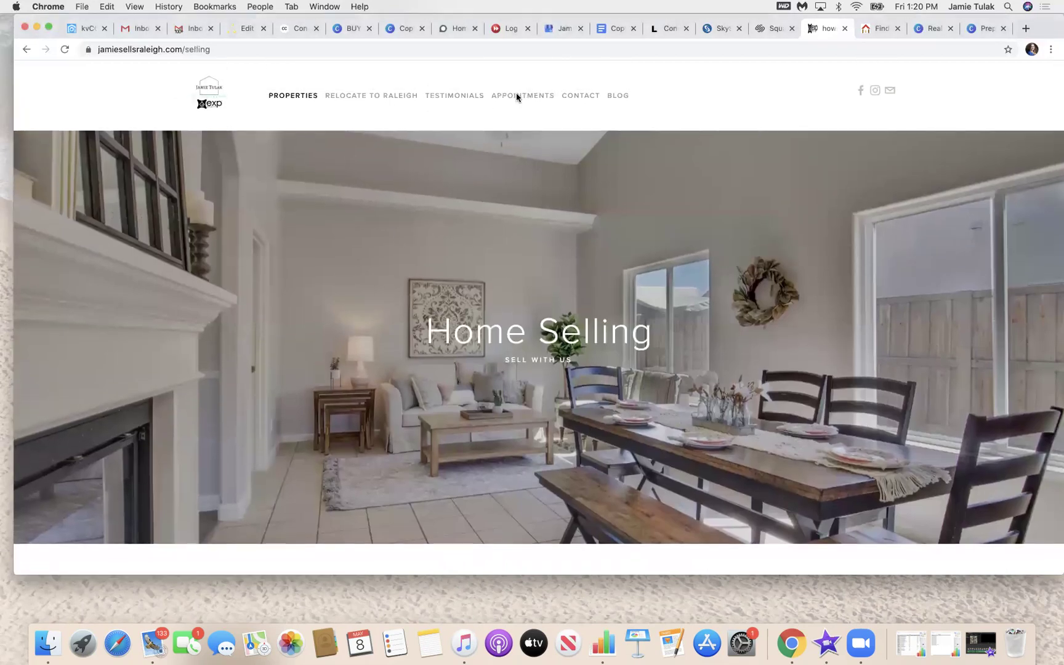
left_click(511, 97)
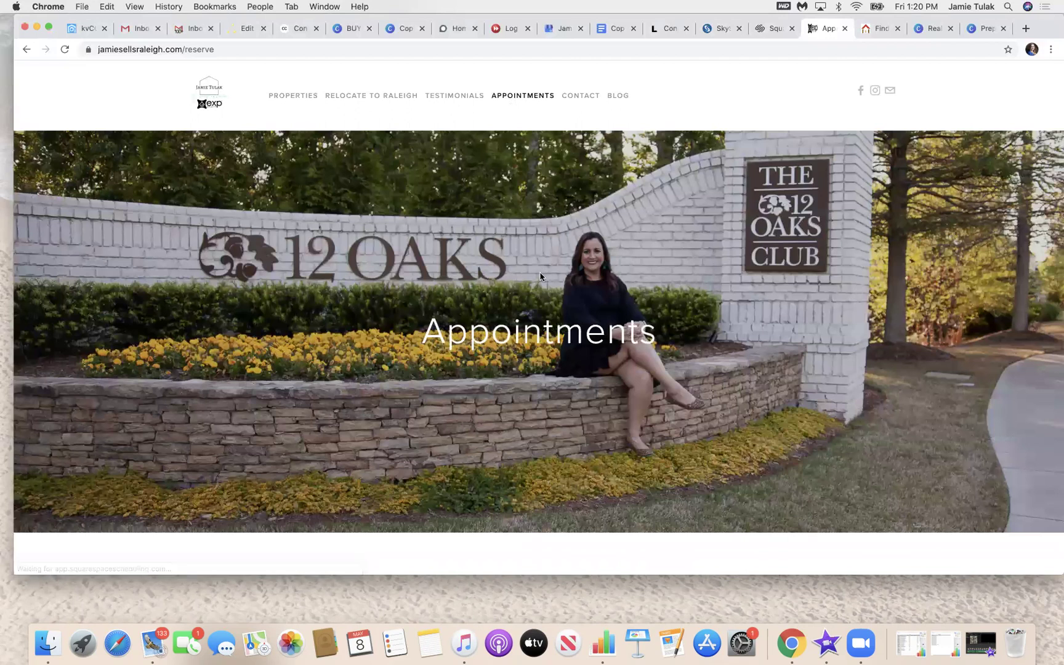
scroll(540, 277, "down", 15)
scroll(541, 277, "up", 5)
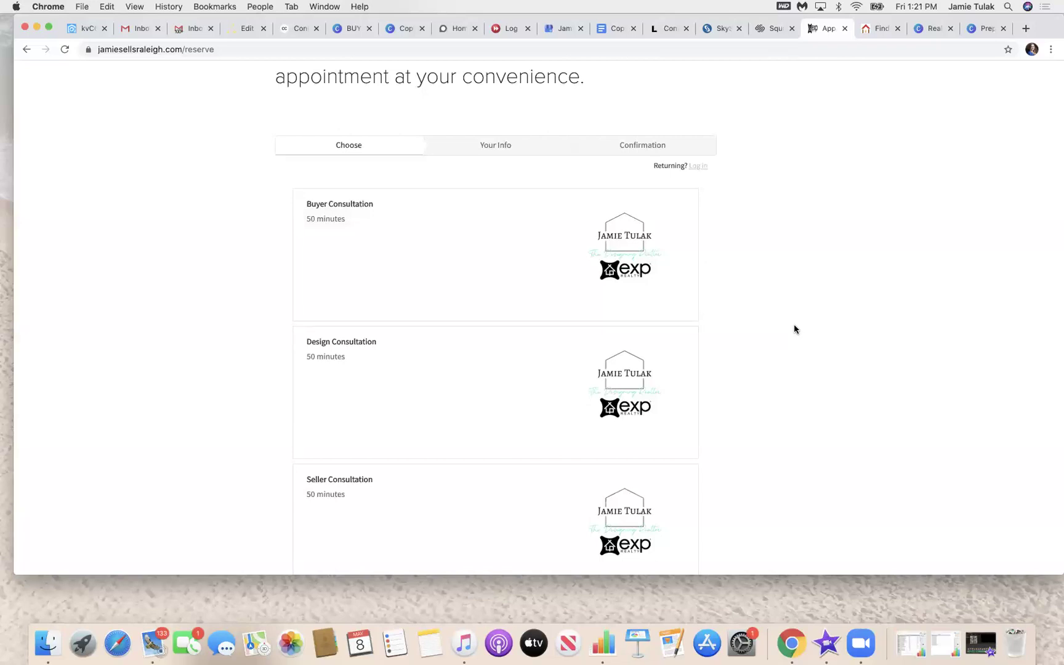
scroll(759, 467, "down", 4)
scroll(759, 466, "up", 12)
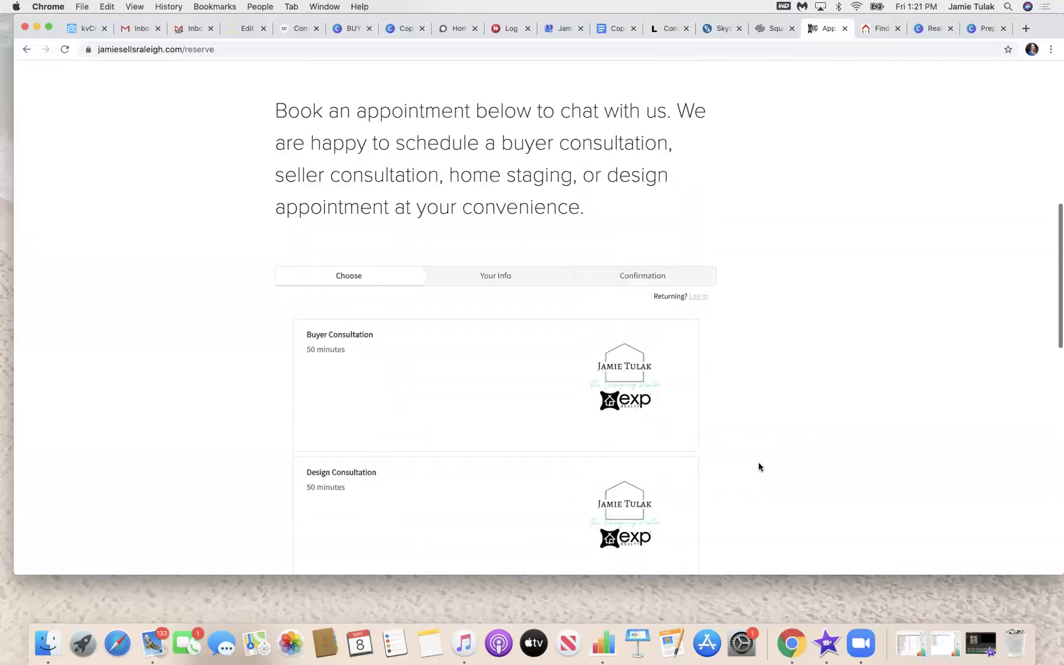
scroll(725, 481, "down", 15)
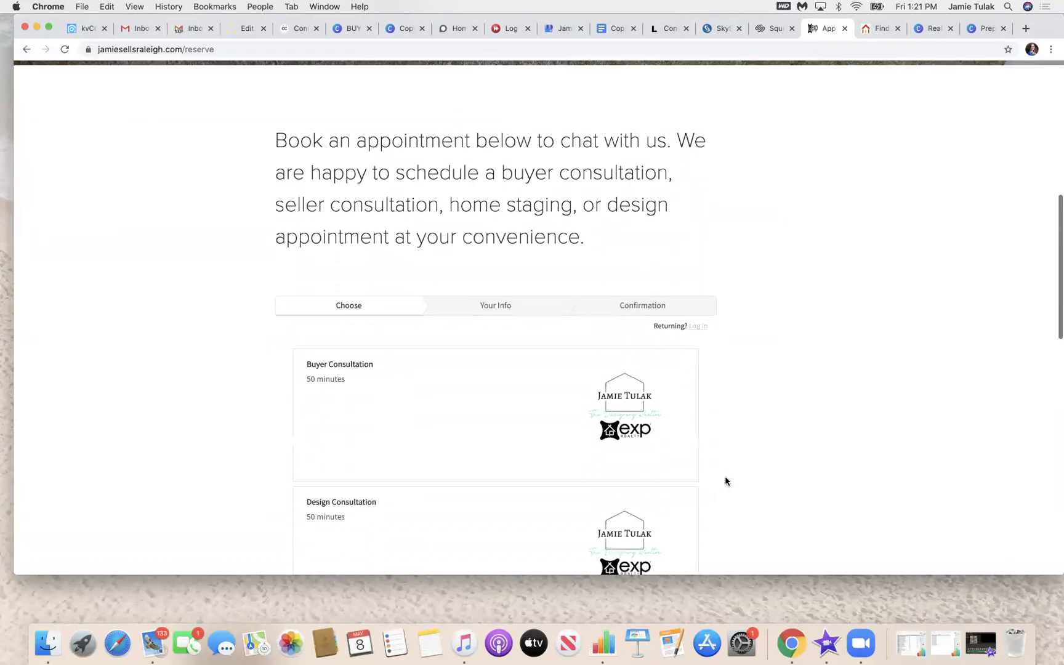
scroll(725, 481, "up", 15)
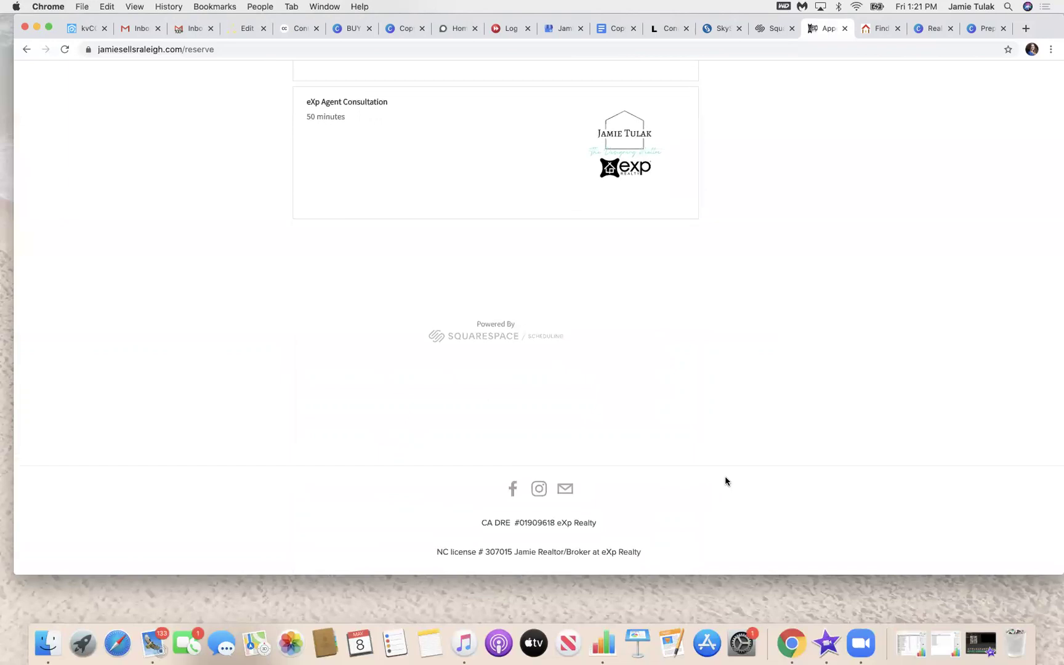
scroll(726, 481, "up", 3)
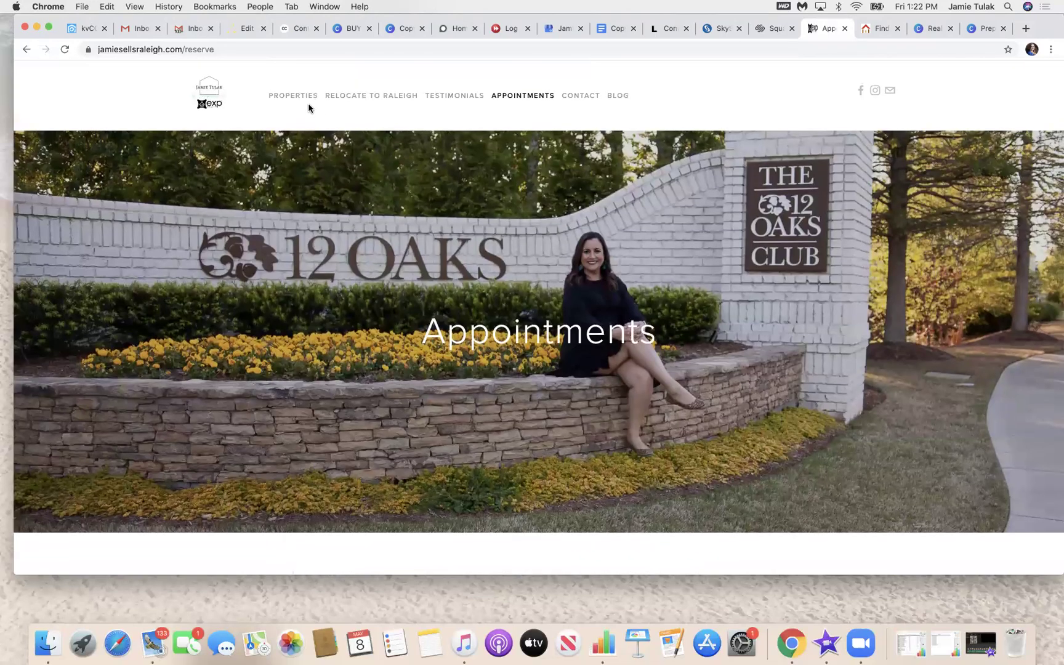
Open the Home Selling page, scroll to its gallery and advance through three photos.
mouse_move(294, 97)
left_click(294, 126)
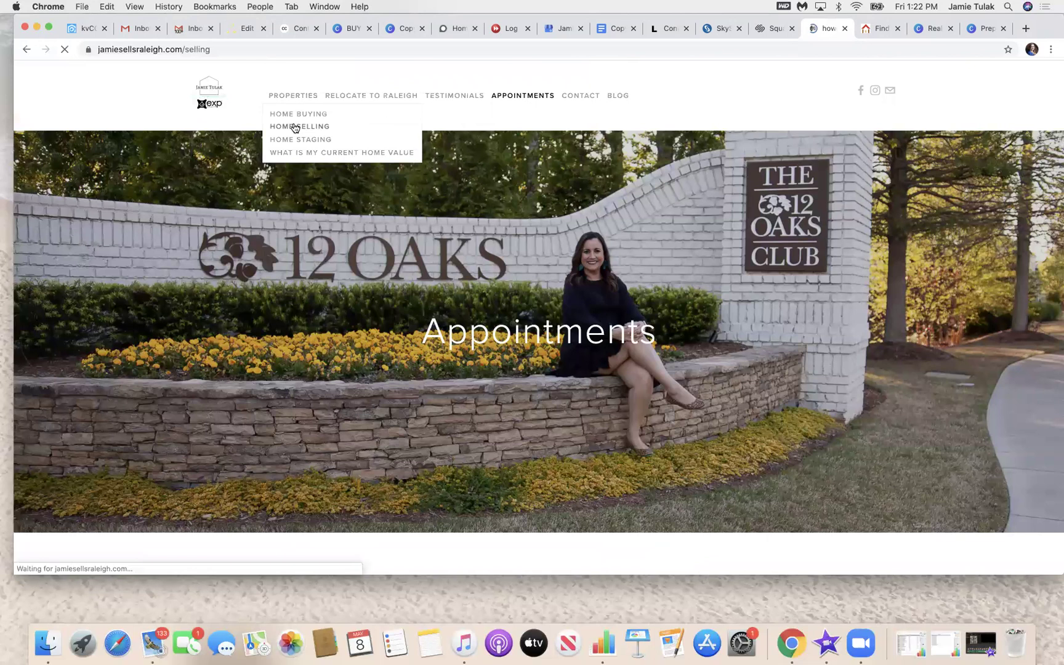
scroll(567, 328, "down", 3)
scroll(567, 329, "down", 7)
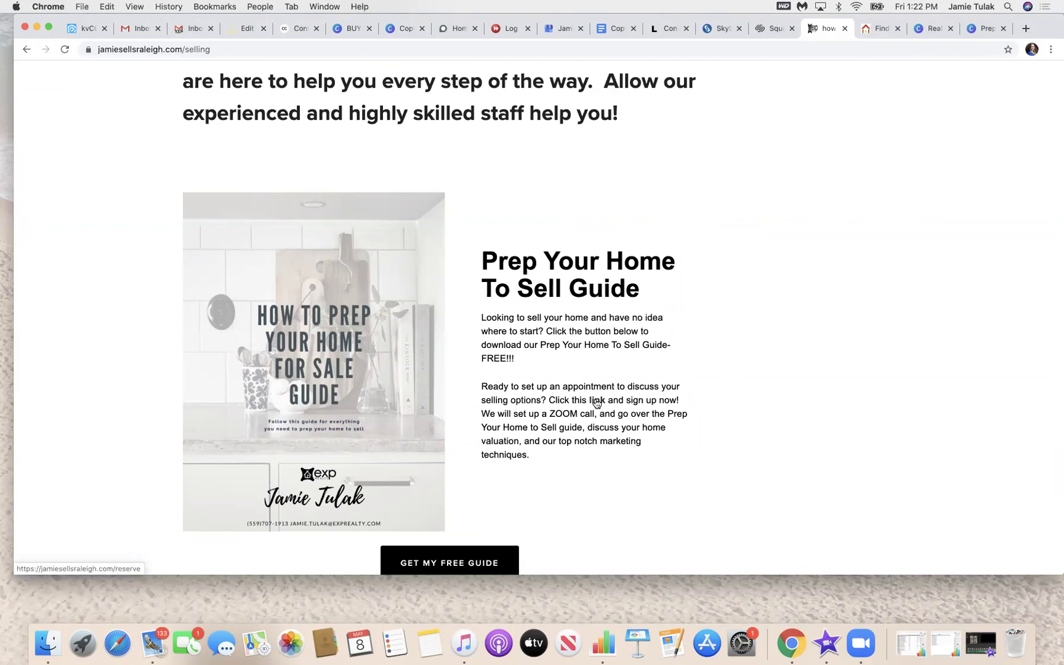
scroll(597, 403, "up", 15)
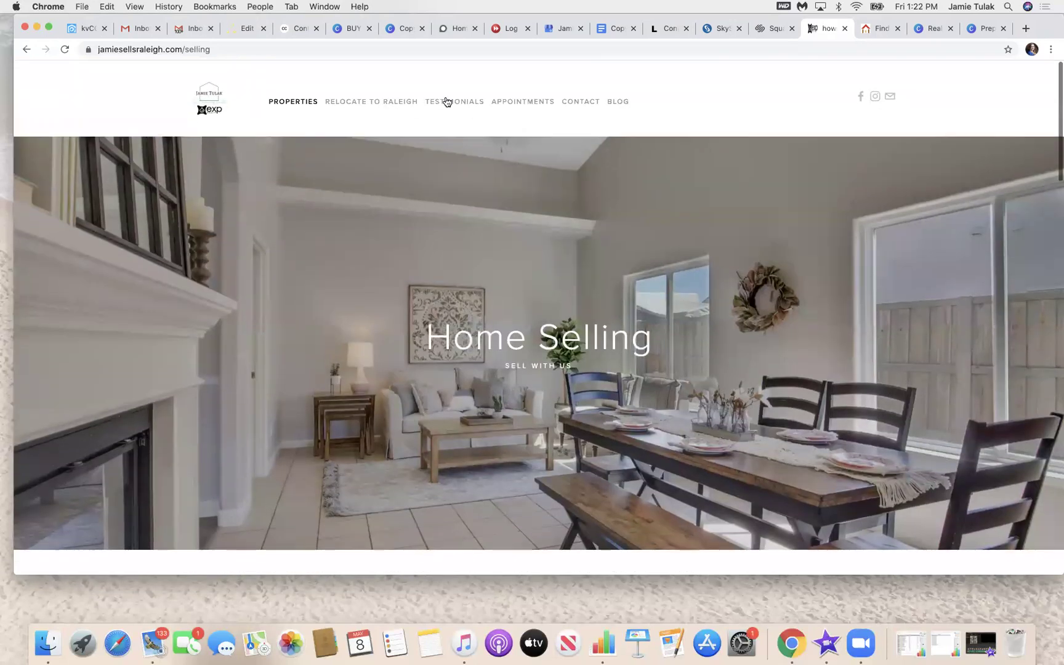
scroll(515, 370, "down", 10)
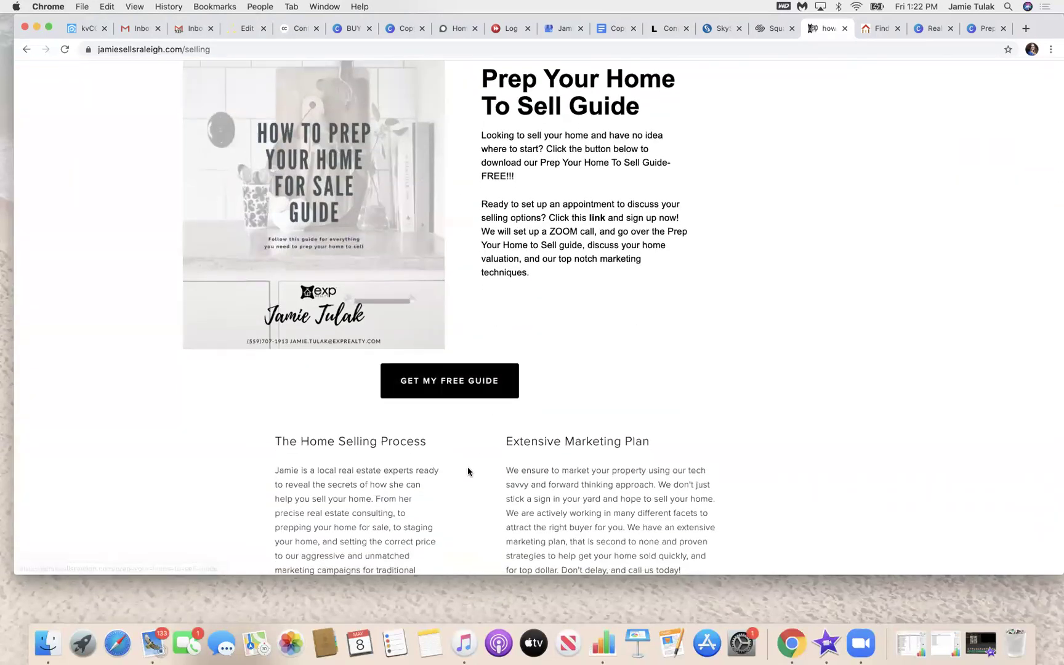
scroll(475, 456, "down", 6)
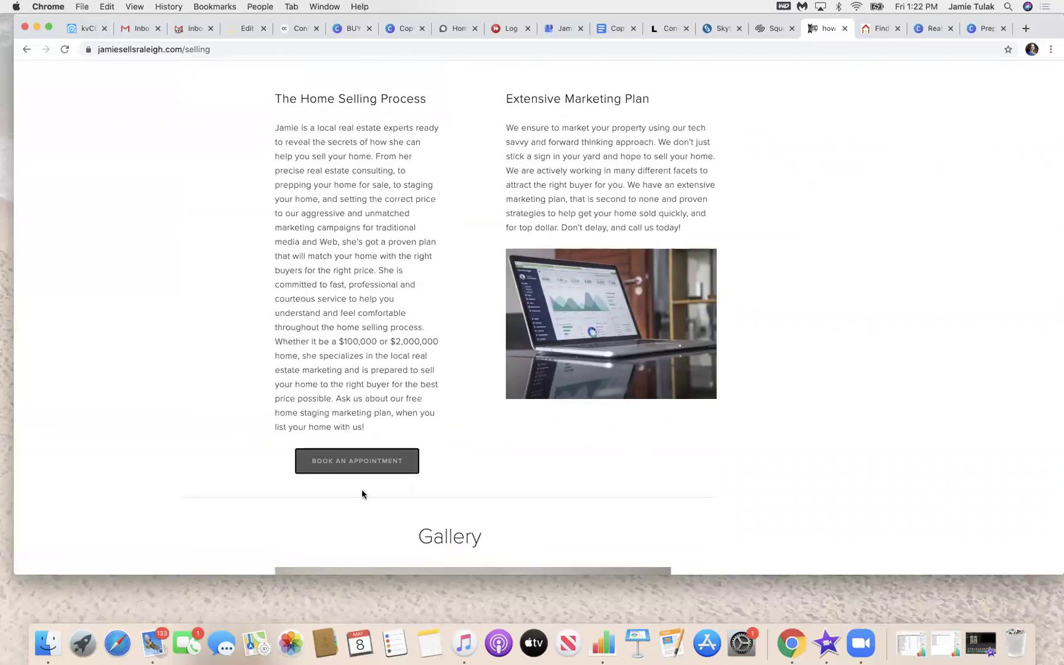
scroll(497, 465, "down", 7)
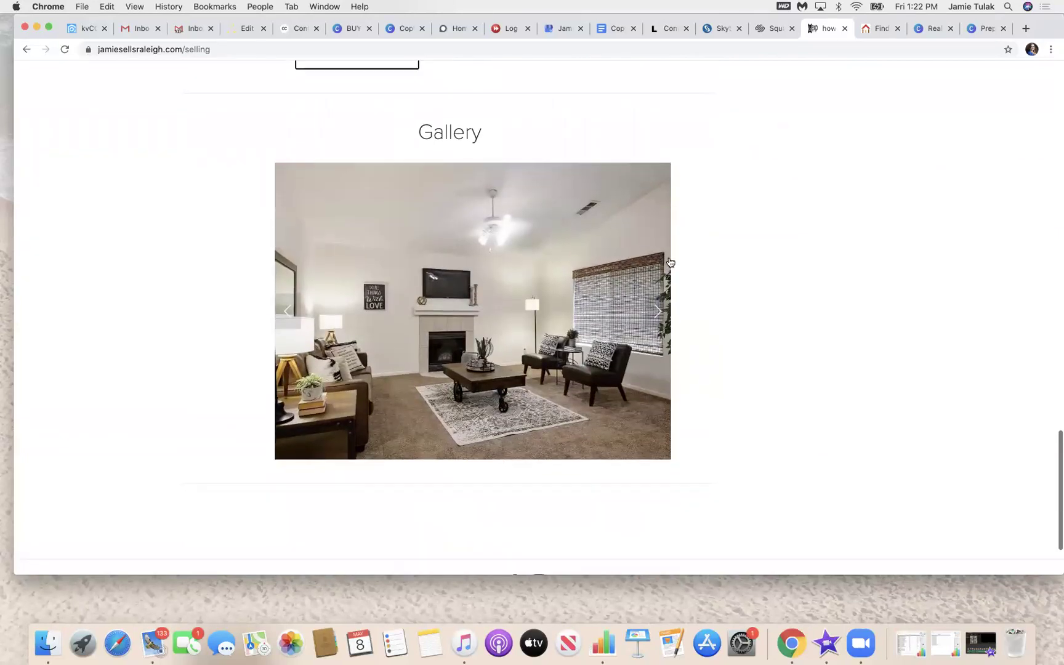
left_click(658, 313)
left_click(658, 312)
left_click(658, 313)
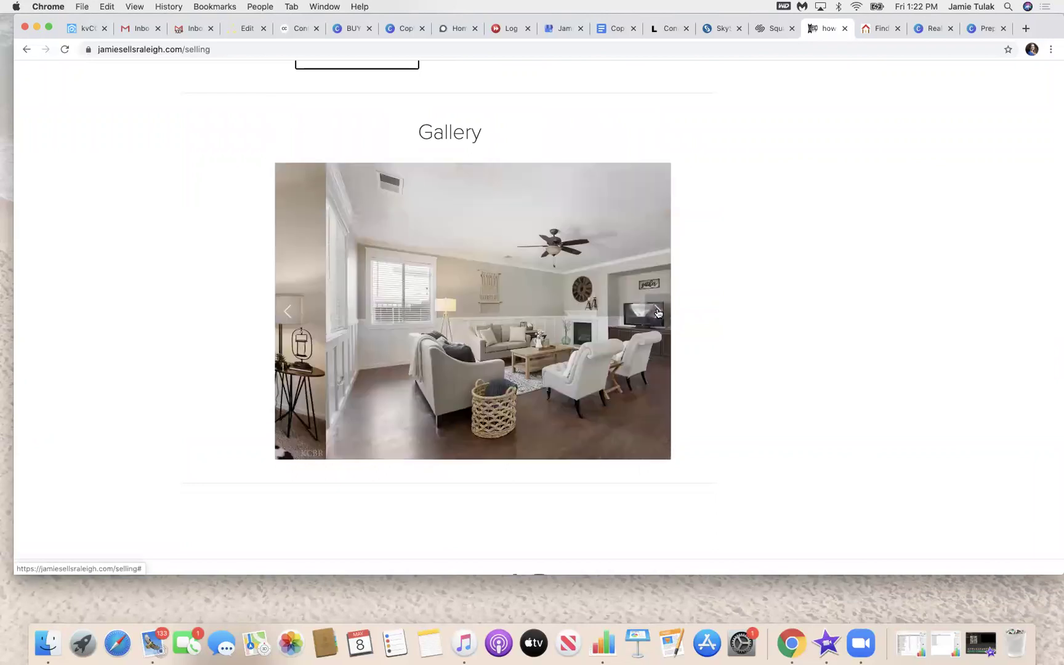
scroll(658, 313, "up", 15)
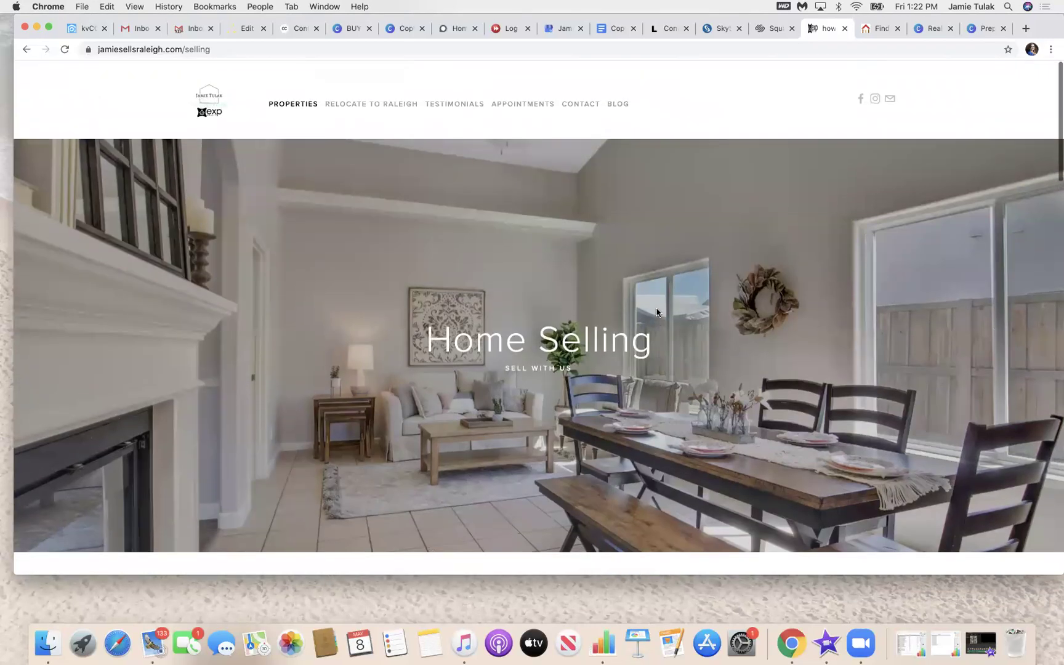
Open Home Staging, scroll through its content, and advance the gallery to the kitchen photo.
mouse_move(296, 102)
left_click(298, 140)
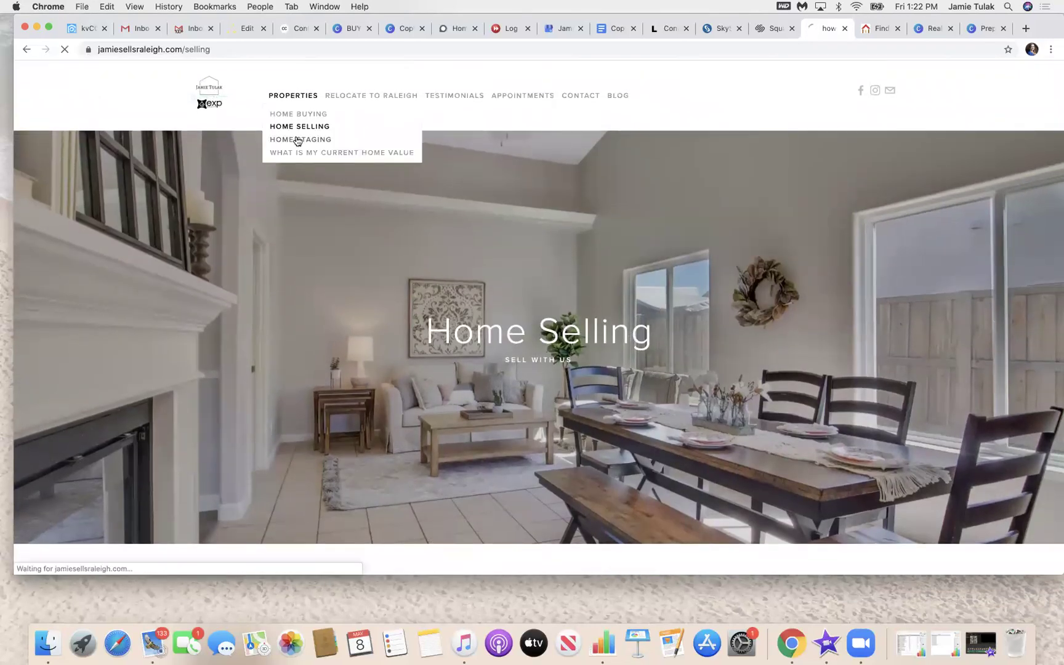
scroll(556, 254, "down", 6)
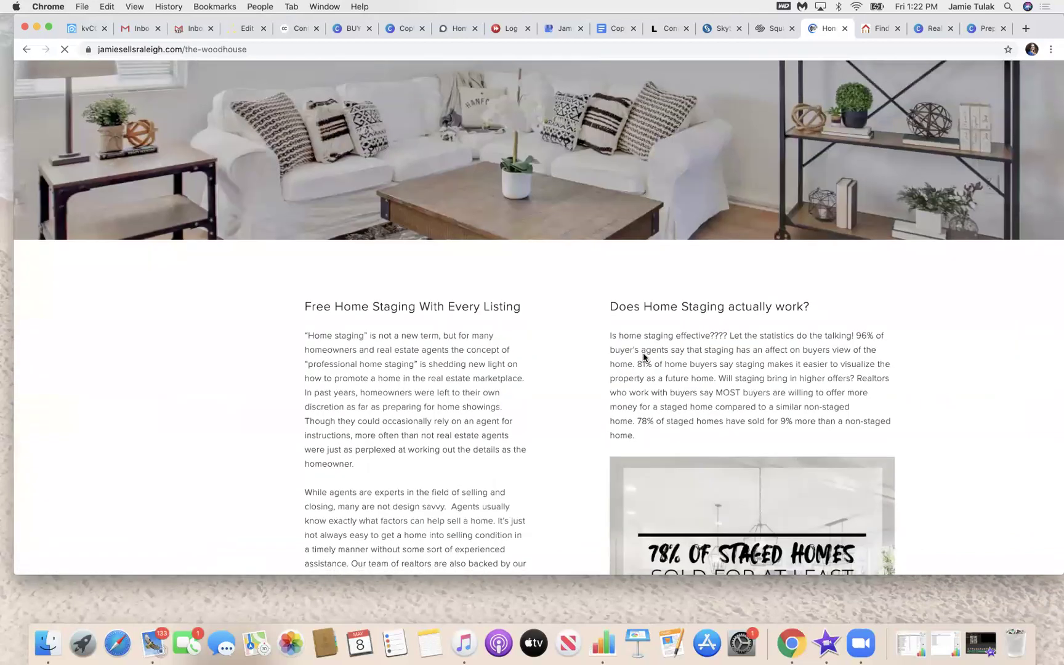
scroll(644, 355, "down", 4)
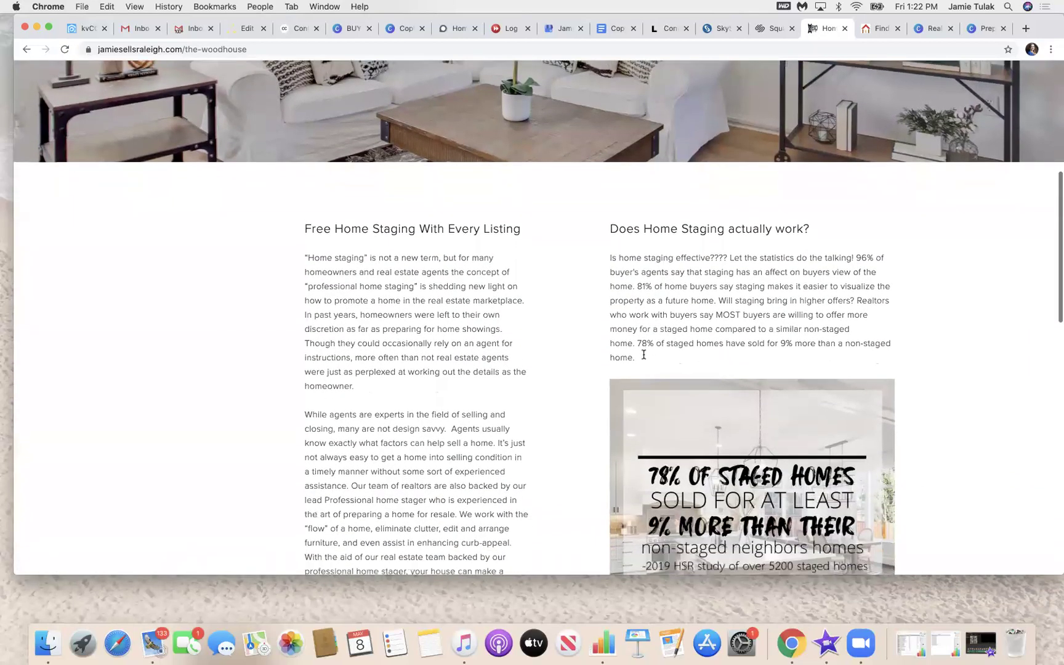
scroll(644, 356, "down", 2)
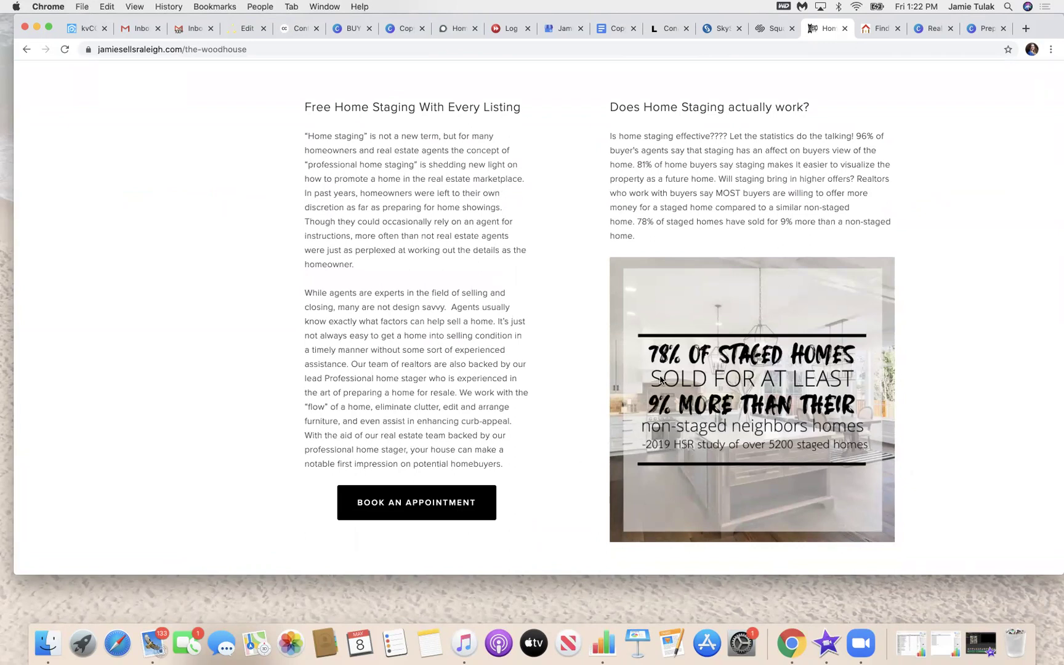
scroll(530, 416, "down", 6)
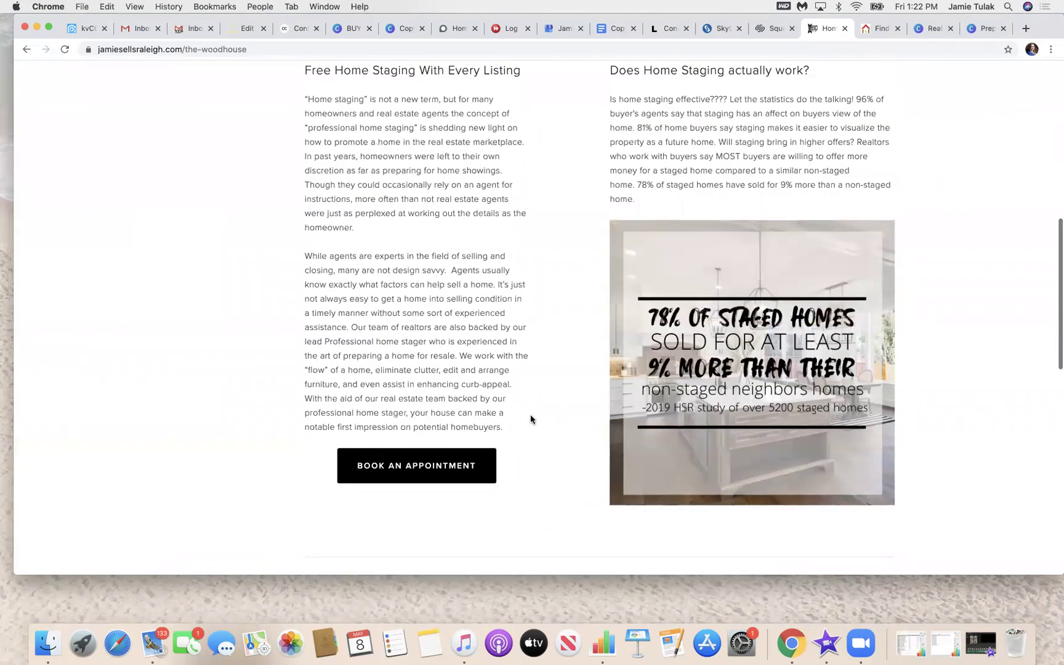
scroll(530, 416, "down", 3)
left_click(759, 212)
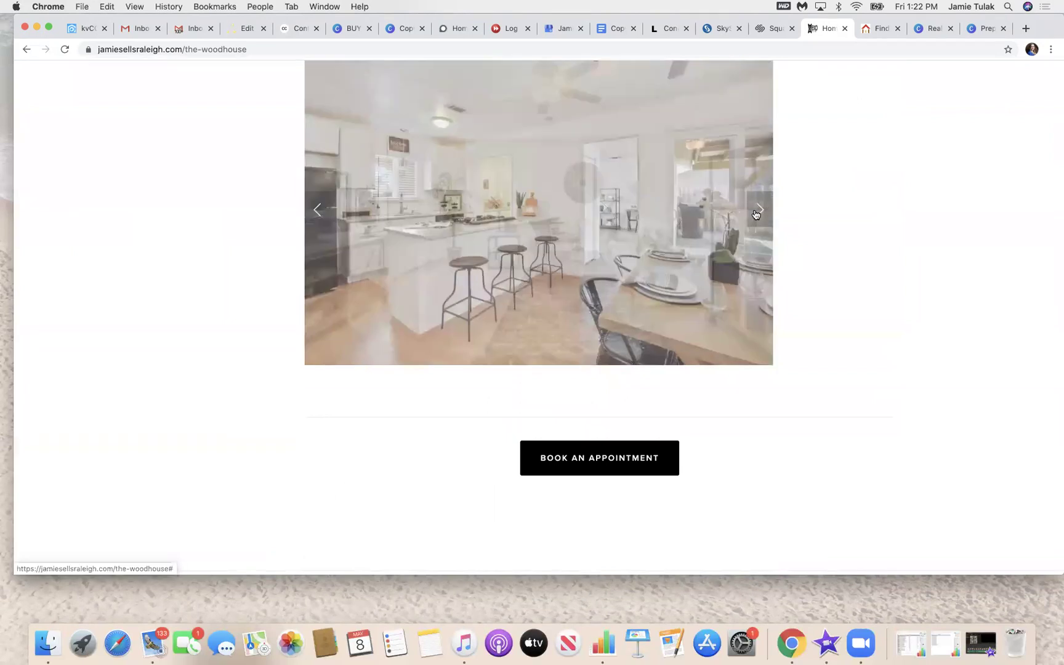
Scroll back up the Home Staging page to its PROPERTIES navigation menu.
scroll(594, 458, "up", 5)
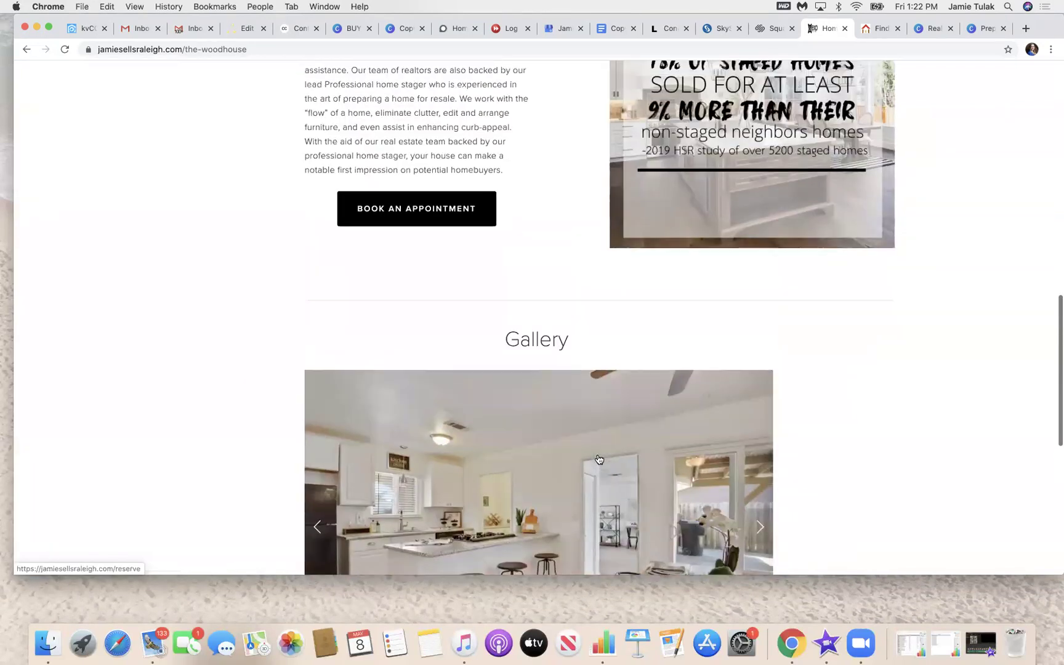
scroll(630, 423, "down", 7)
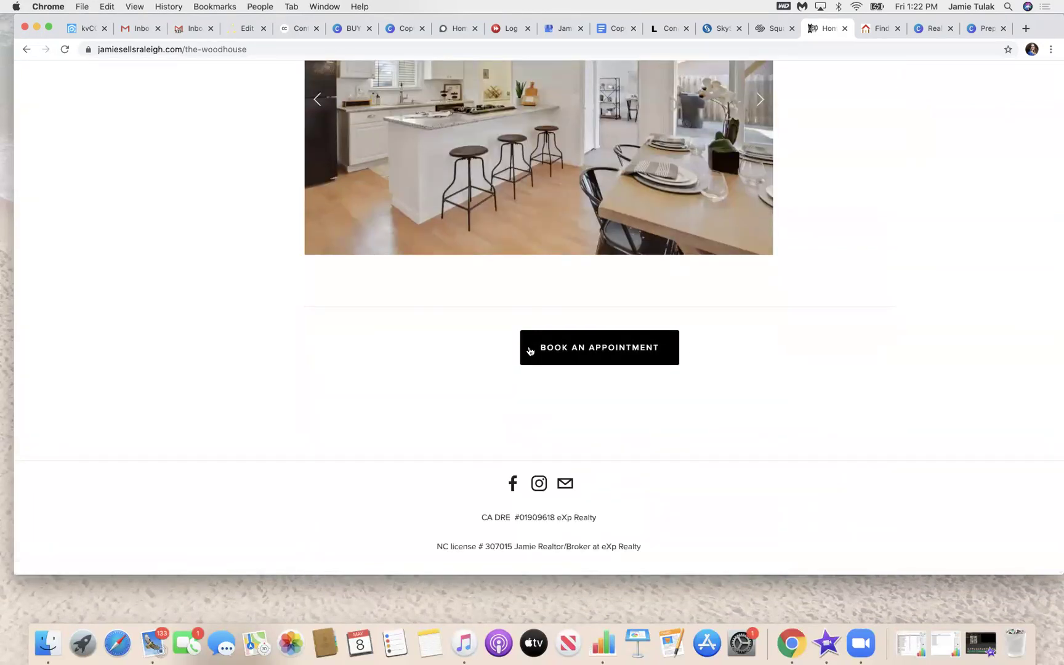
scroll(411, 301, "up", 20)
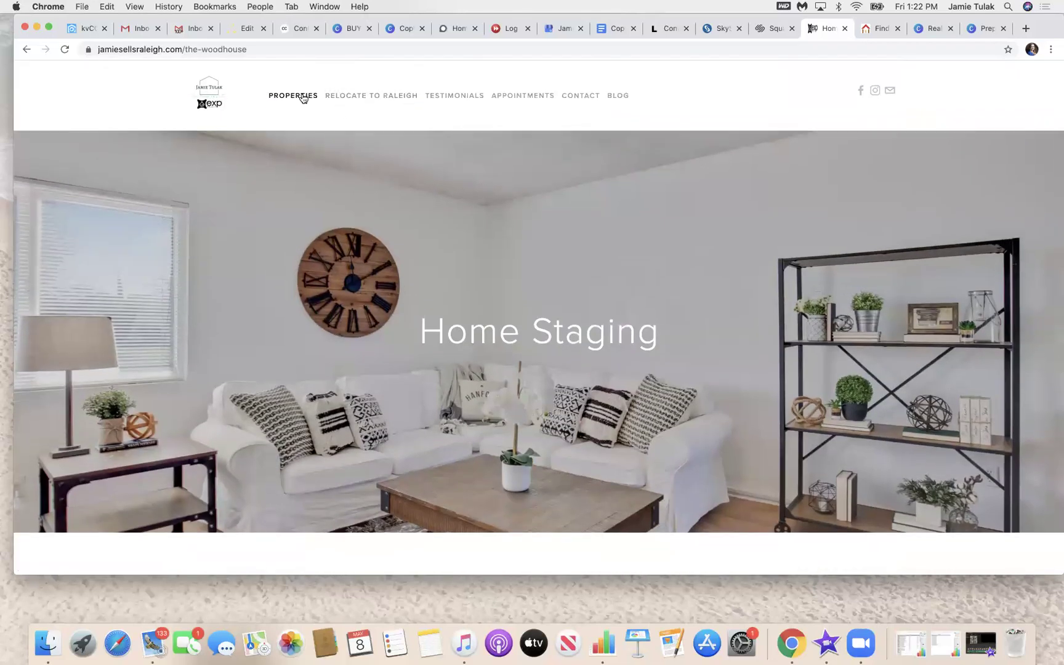
mouse_move(301, 98)
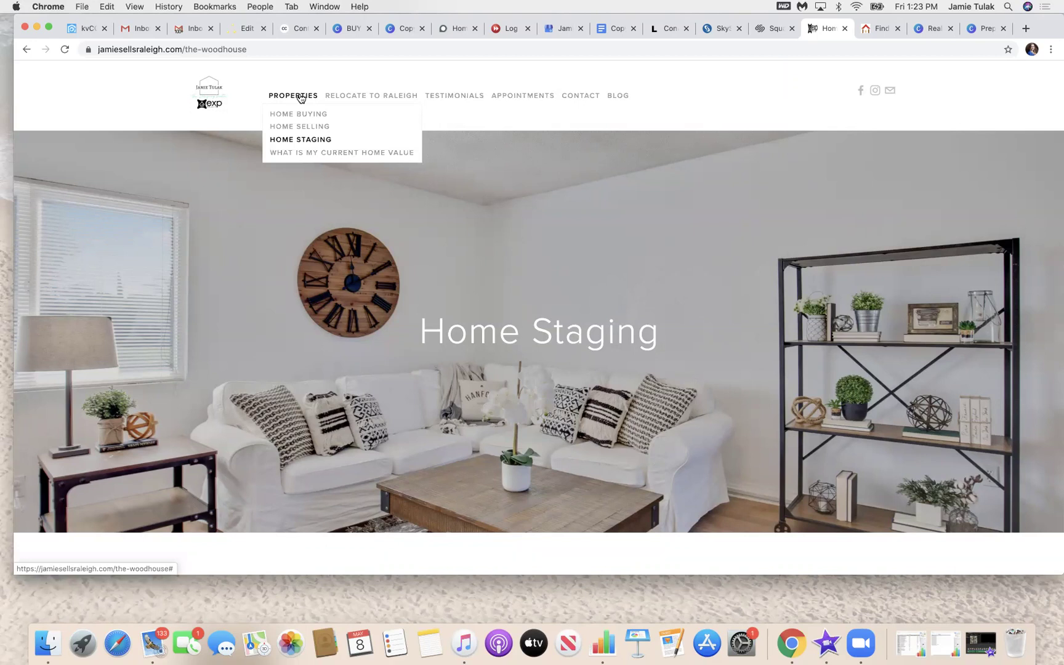
scroll(300, 98, "down", 15)
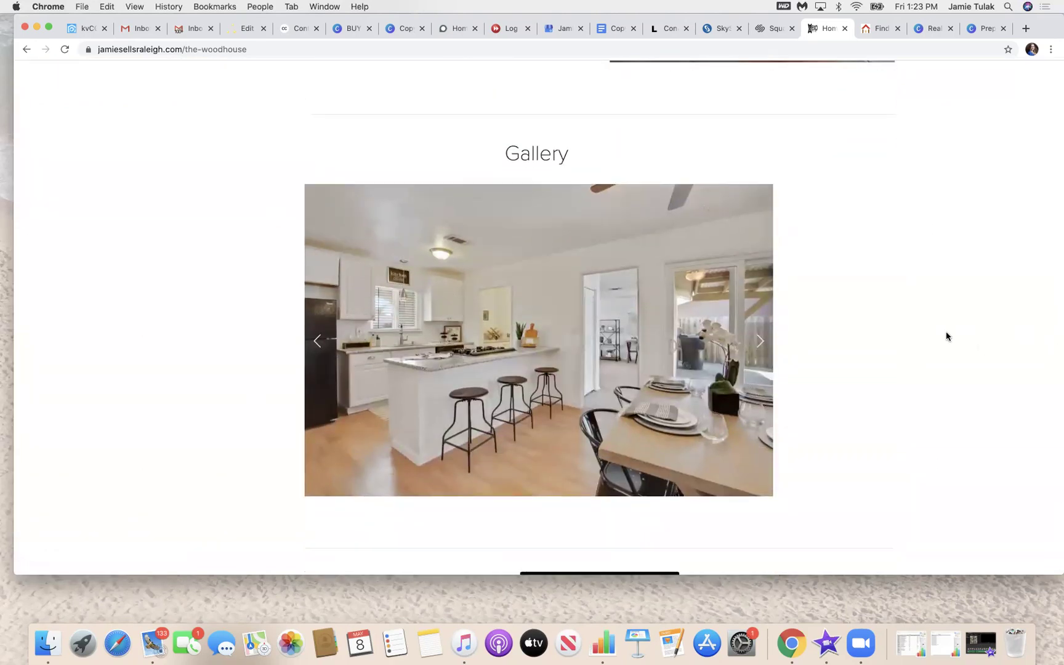
scroll(946, 337, "up", 10)
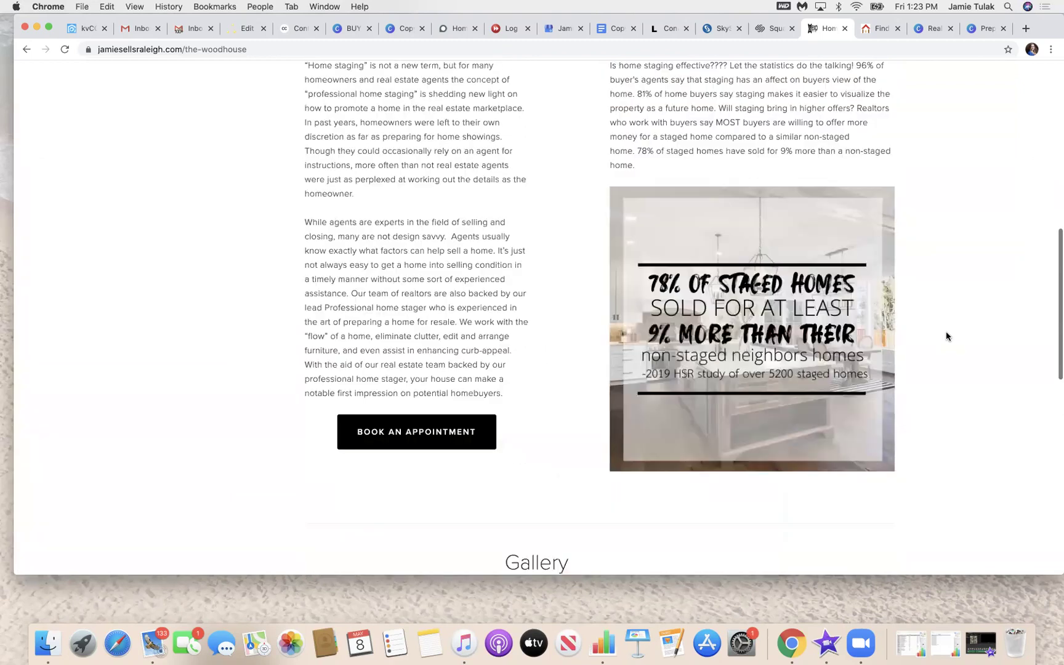
scroll(947, 335, "up", 6)
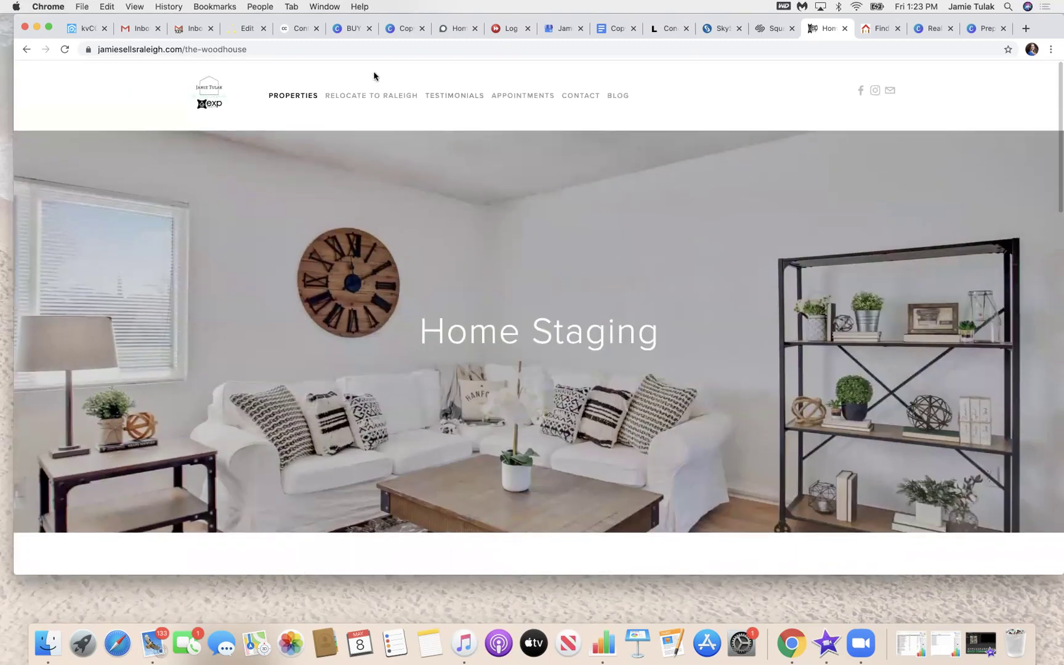
mouse_move(292, 101)
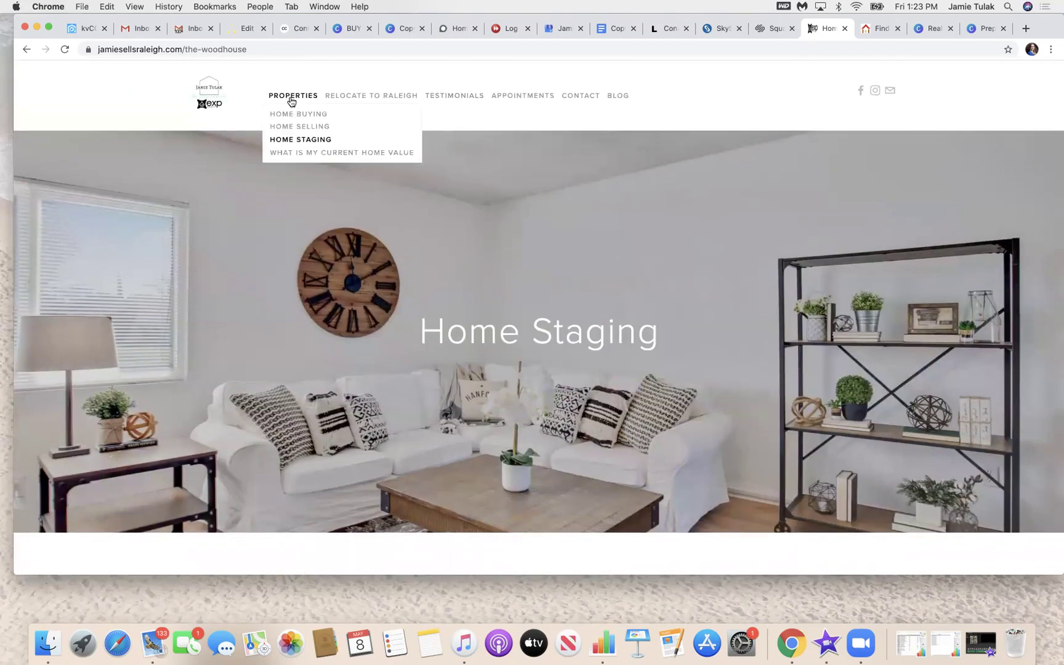
Open What is My Current Home Value and scroll past the living room banner to its Contact Us form.
left_click(298, 159)
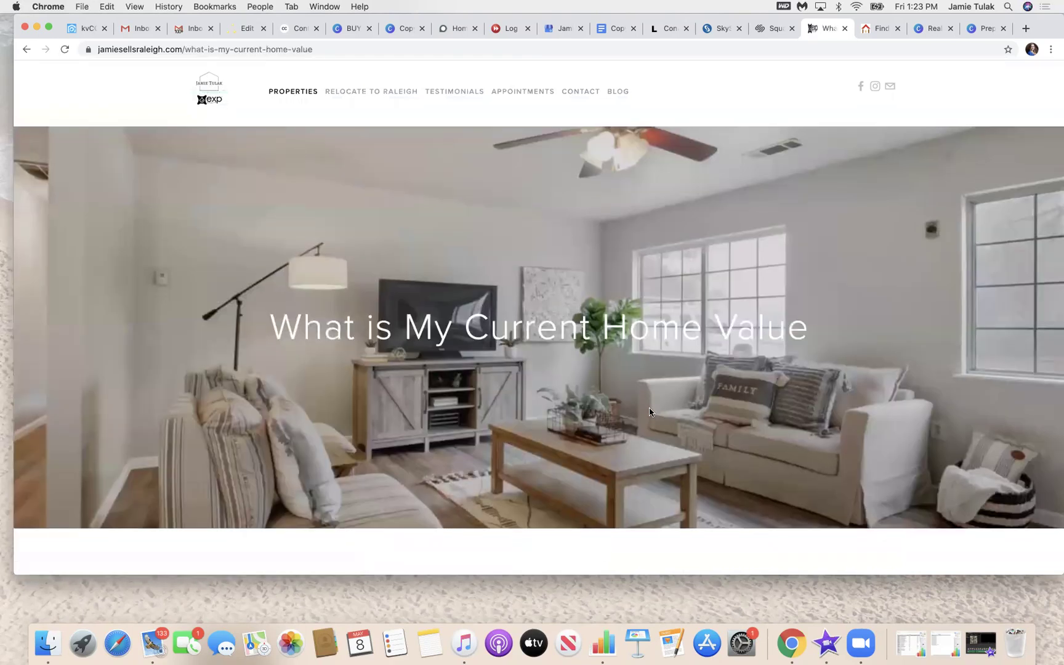
scroll(649, 408, "down", 6)
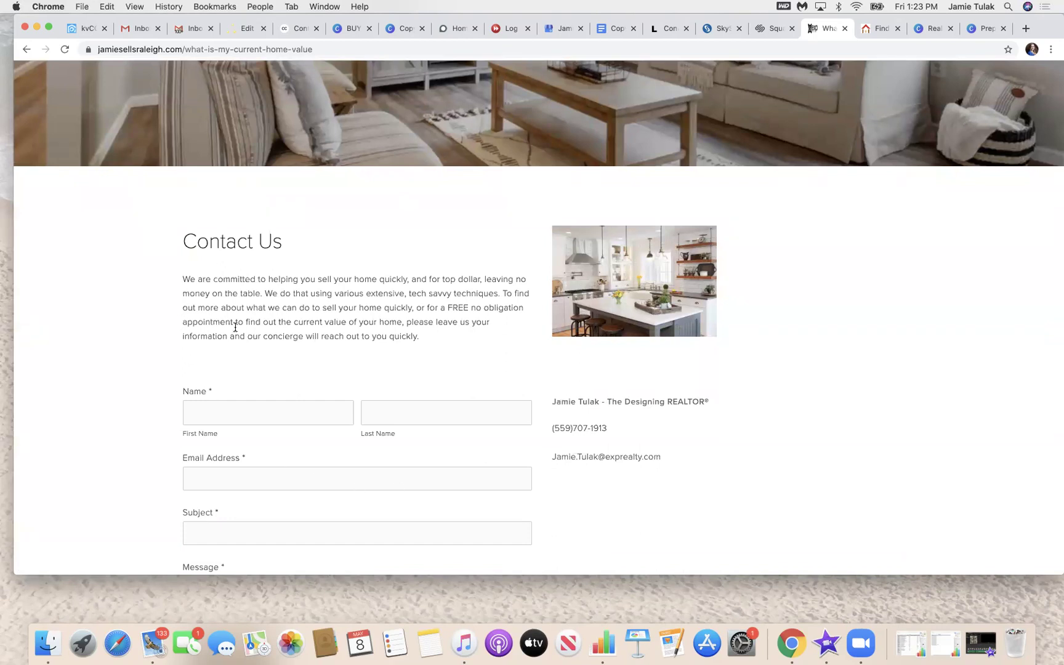
scroll(594, 503, "down", 2)
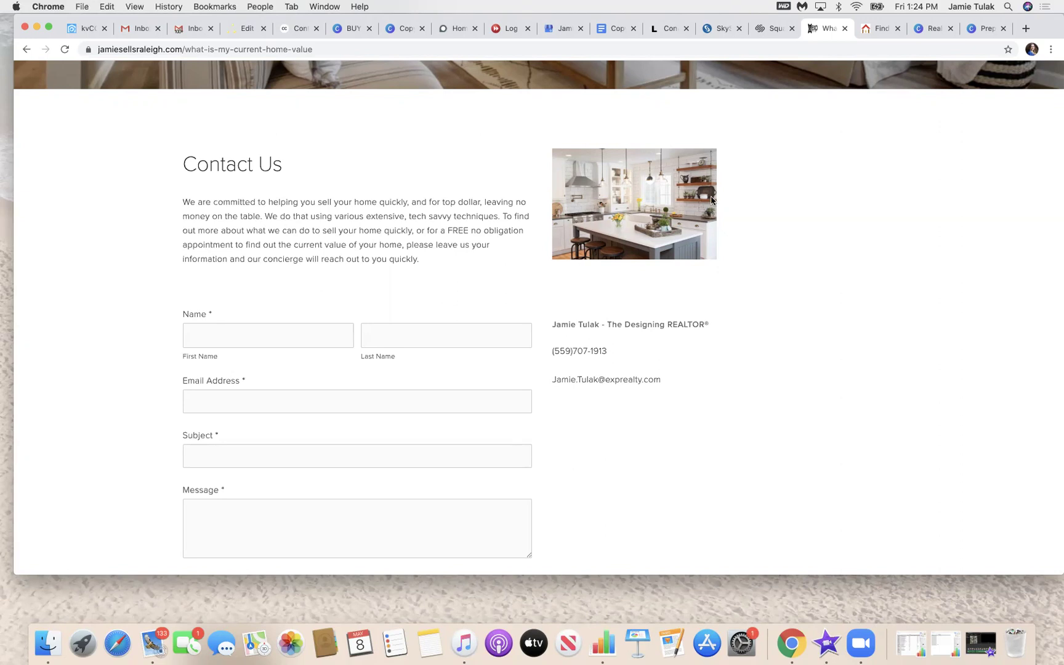
scroll(805, 414, "down", 2)
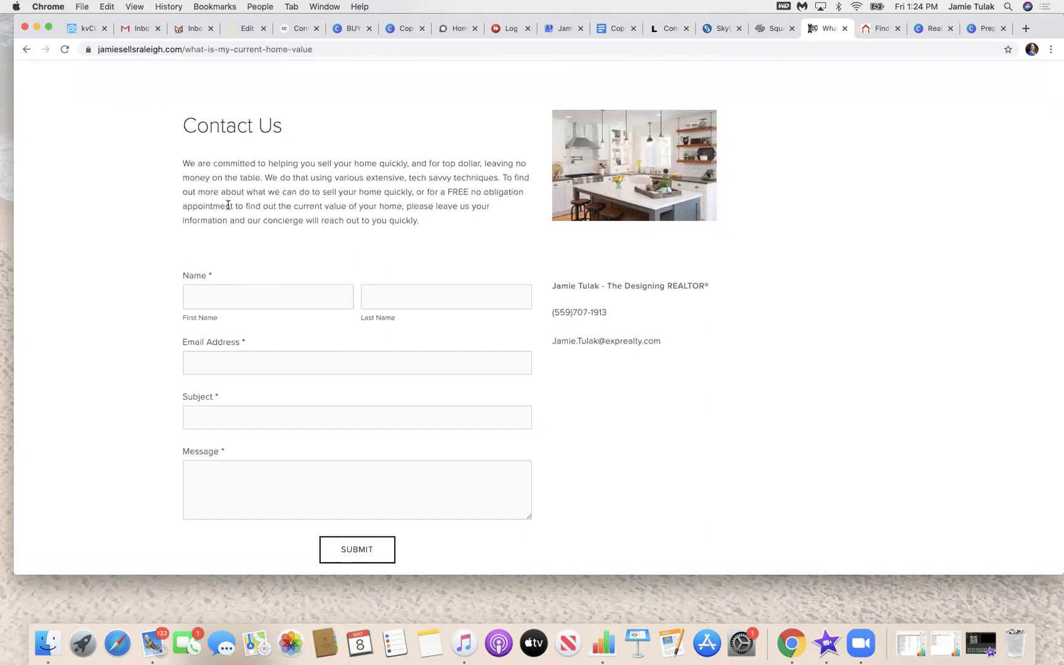
scroll(228, 205, "down", 2)
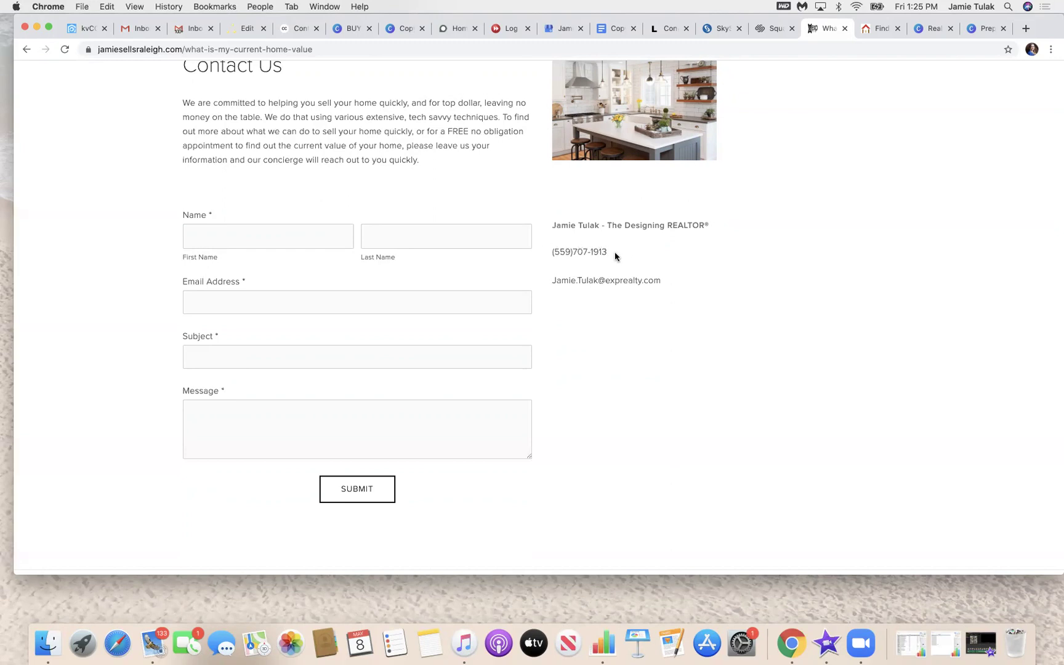
scroll(418, 265, "up", 10)
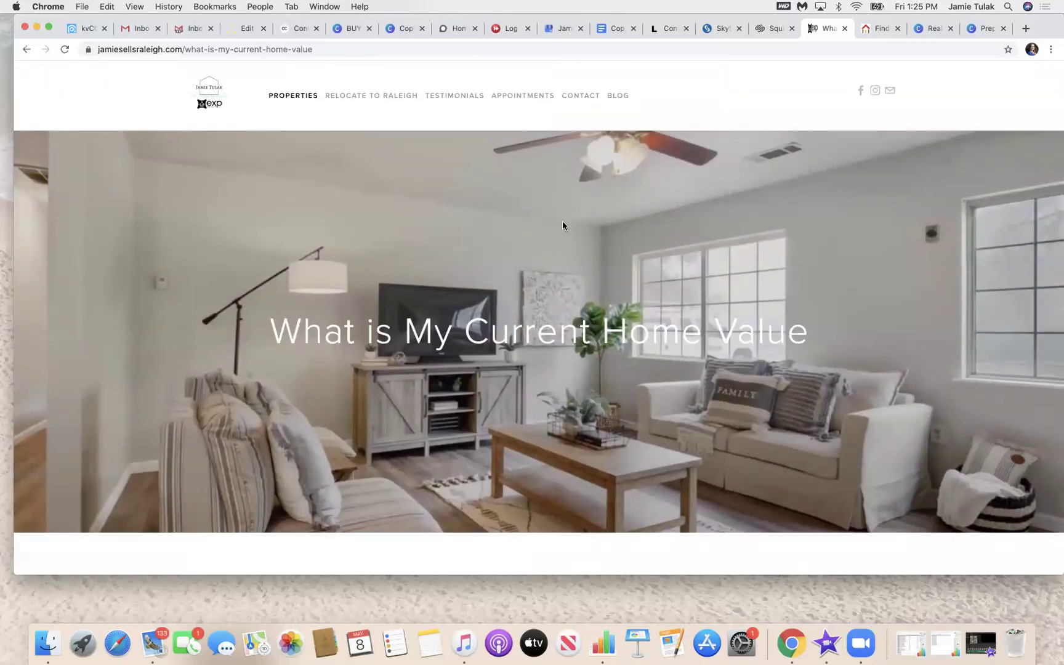
scroll(546, 264, "down", 10)
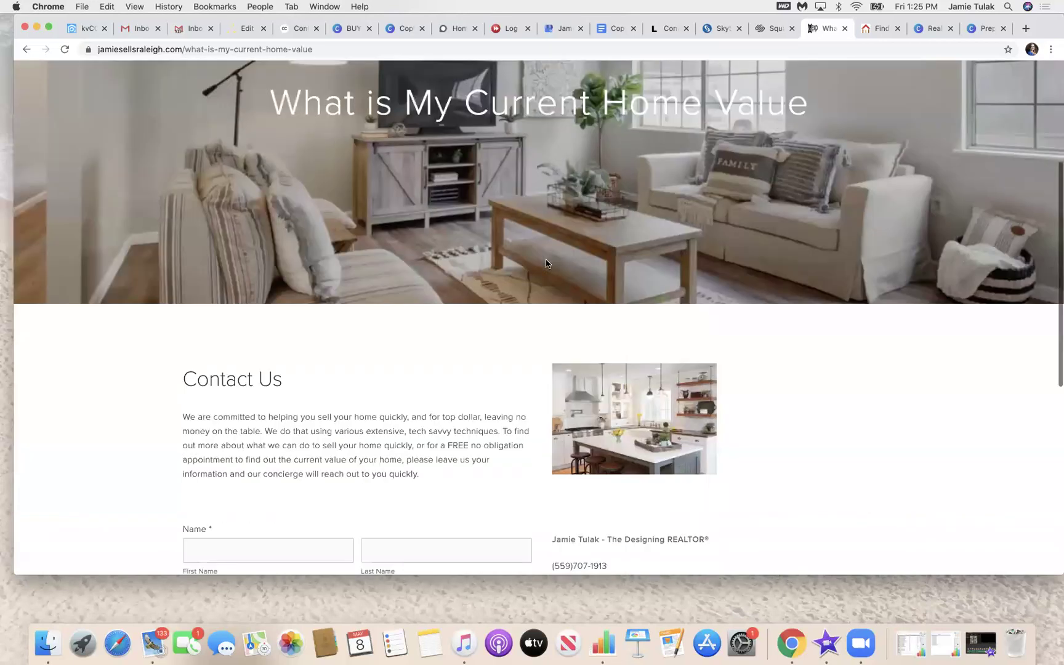
scroll(546, 264, "down", 3)
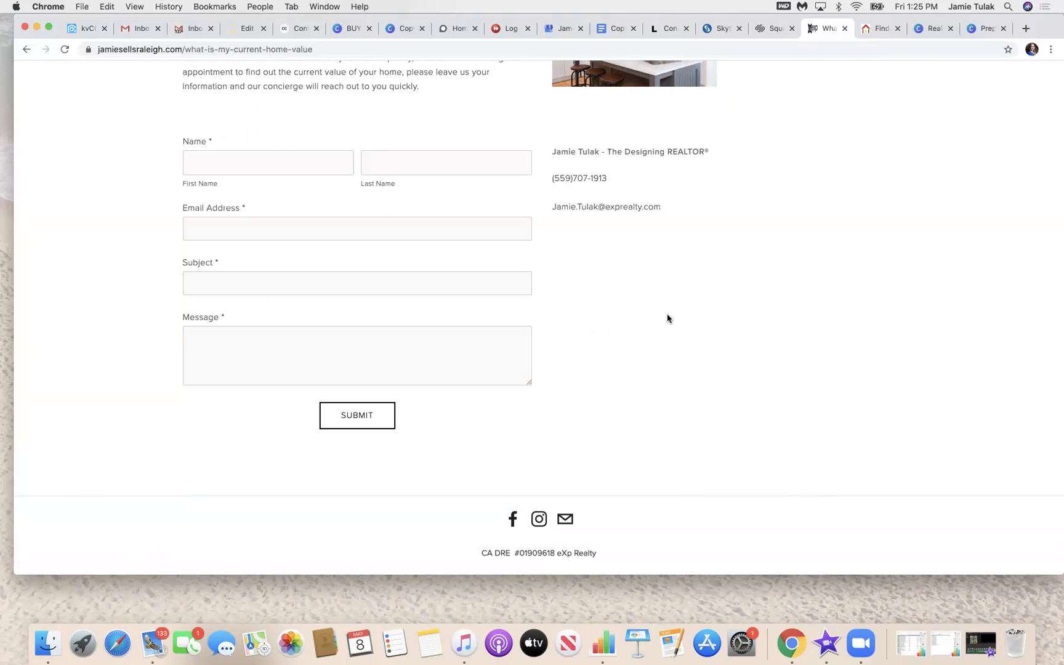
scroll(671, 339, "up", 5)
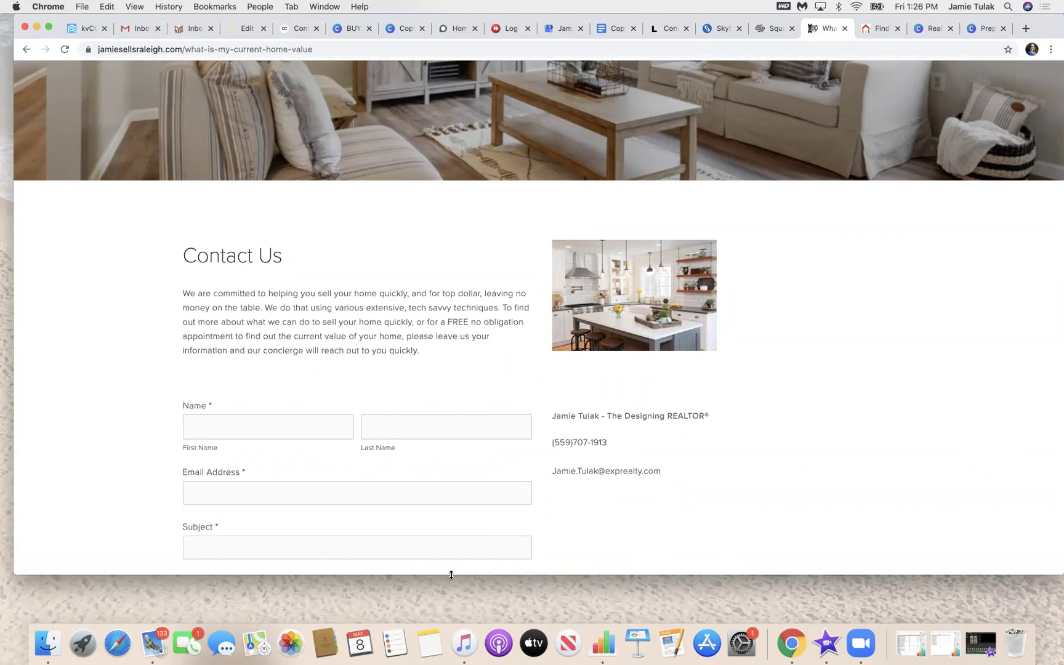
scroll(474, 562, "down", 5)
scroll(475, 562, "up", 5)
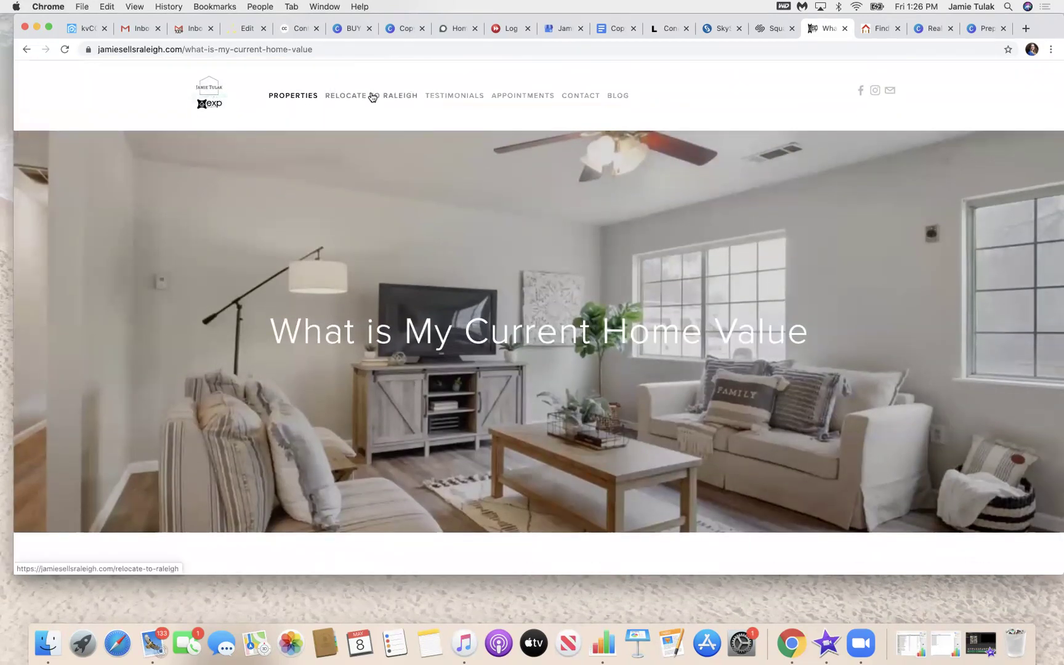
Open the Relocate to Raleigh page and scroll through its three guide cards and LEARN MORE buttons.
left_click(373, 97)
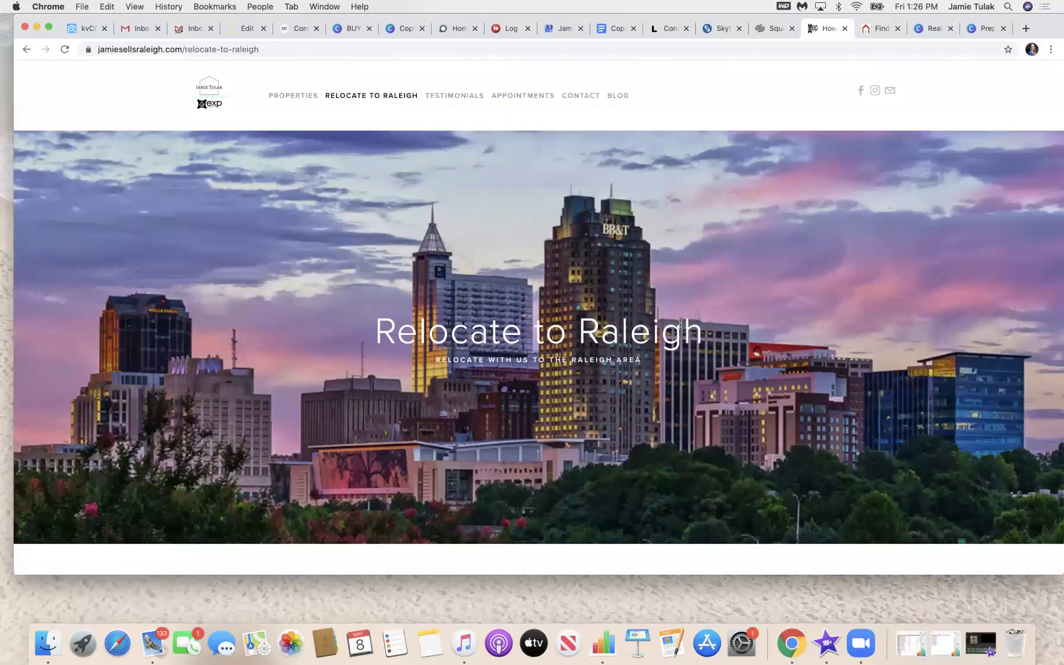
scroll(680, 325, "down", 2)
scroll(680, 324, "down", 6)
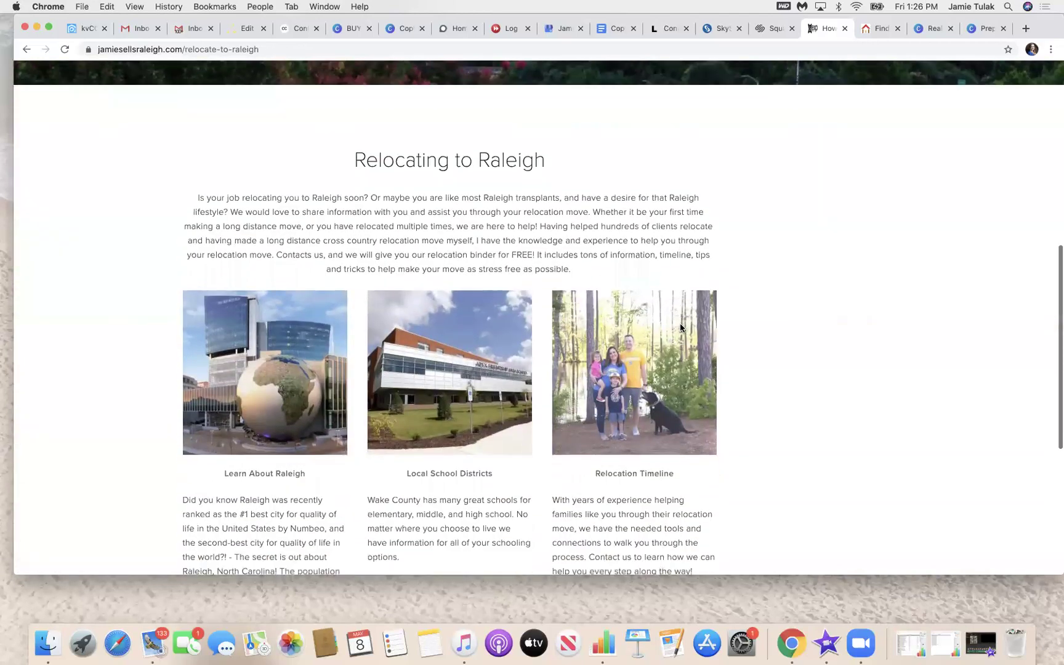
scroll(273, 421, "down", 3)
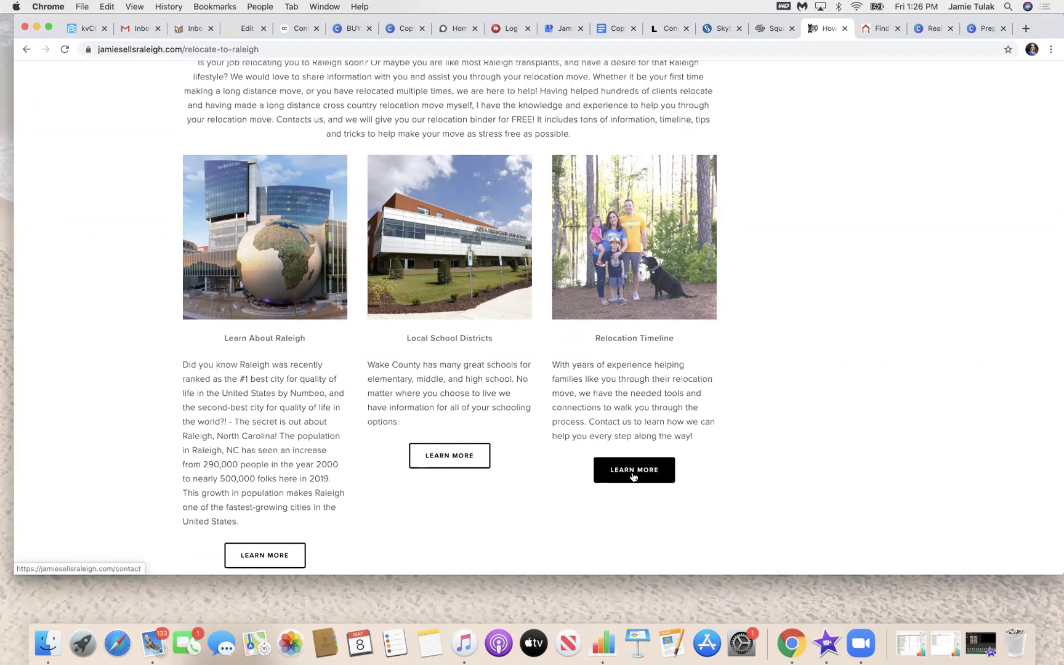
scroll(633, 476, "down", 3)
Scroll back up the Relocate to Raleigh page and go to the Testimonials page.
scroll(633, 476, "up", 4)
scroll(633, 475, "up", 2)
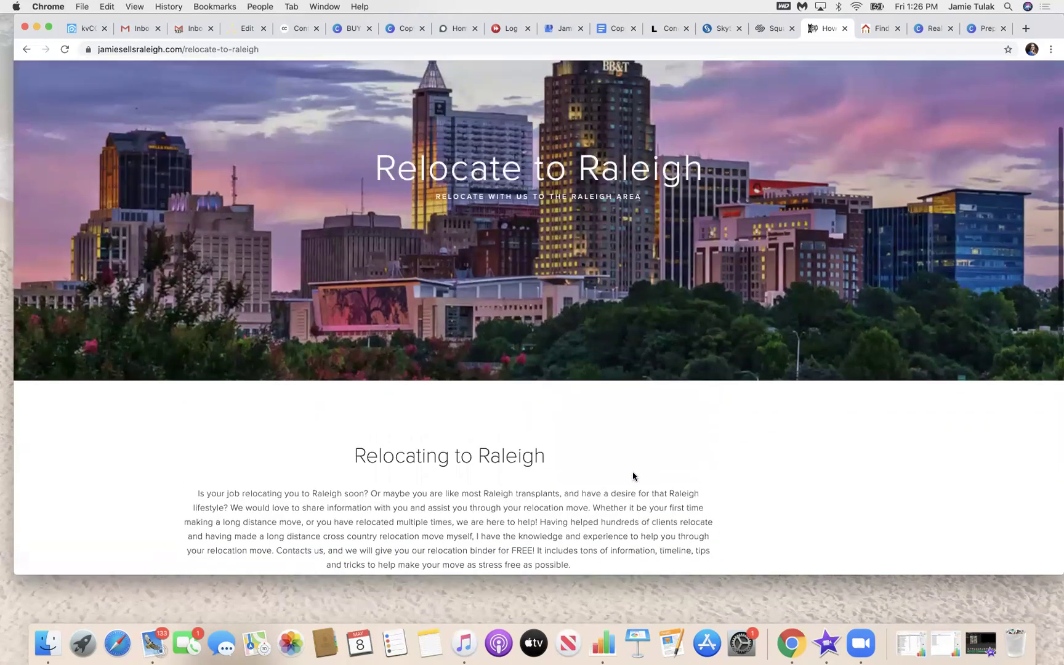
scroll(633, 475, "down", 8)
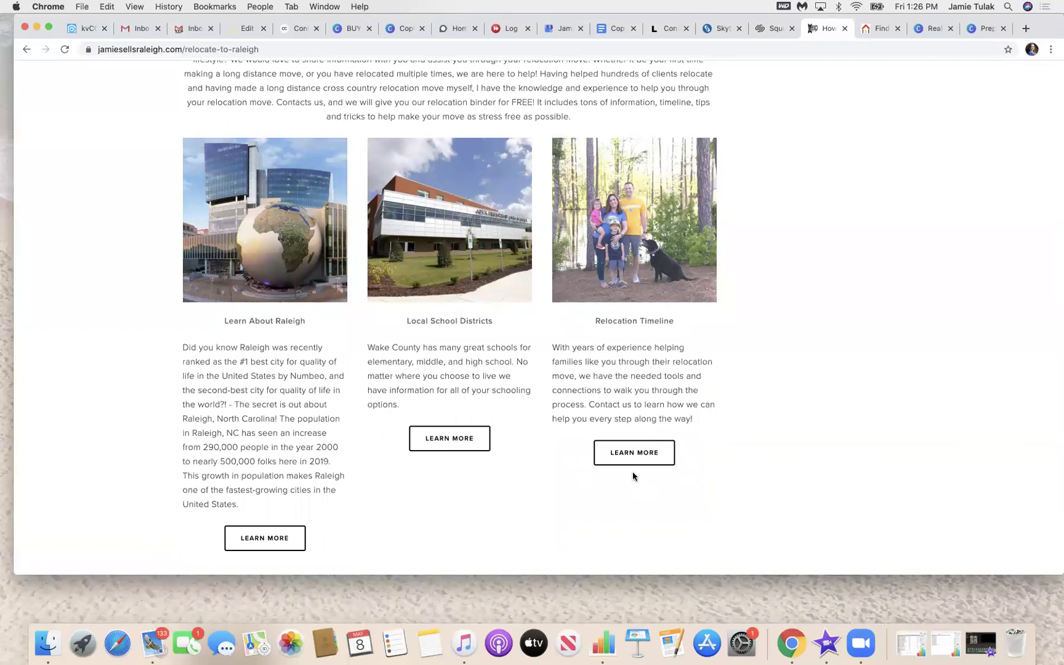
scroll(633, 475, "up", 2)
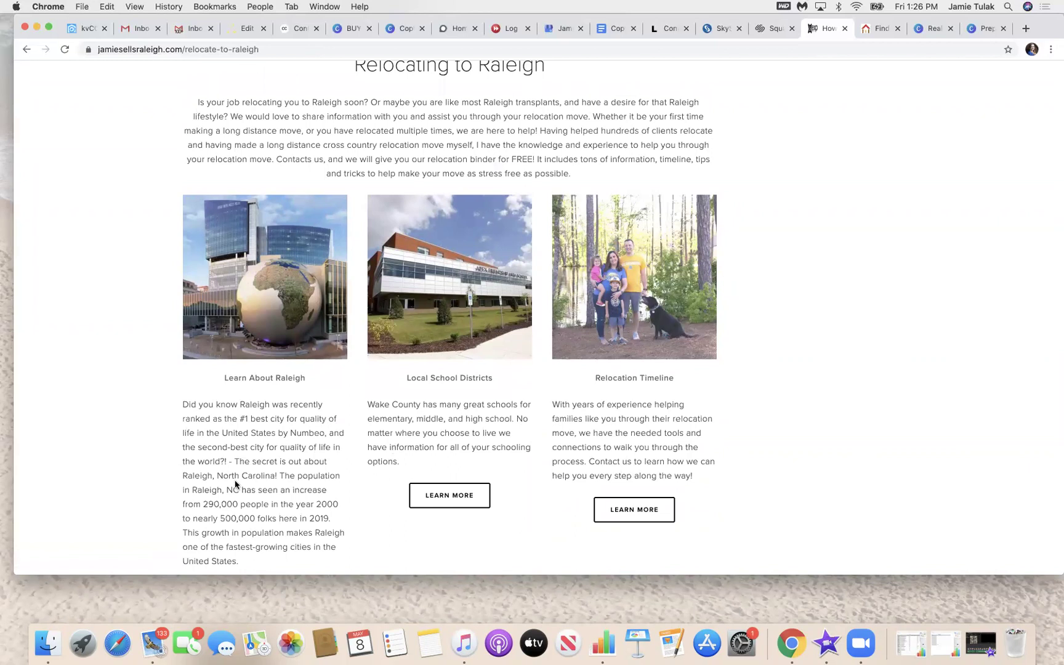
scroll(245, 486, "down", 4)
scroll(245, 487, "up", 4)
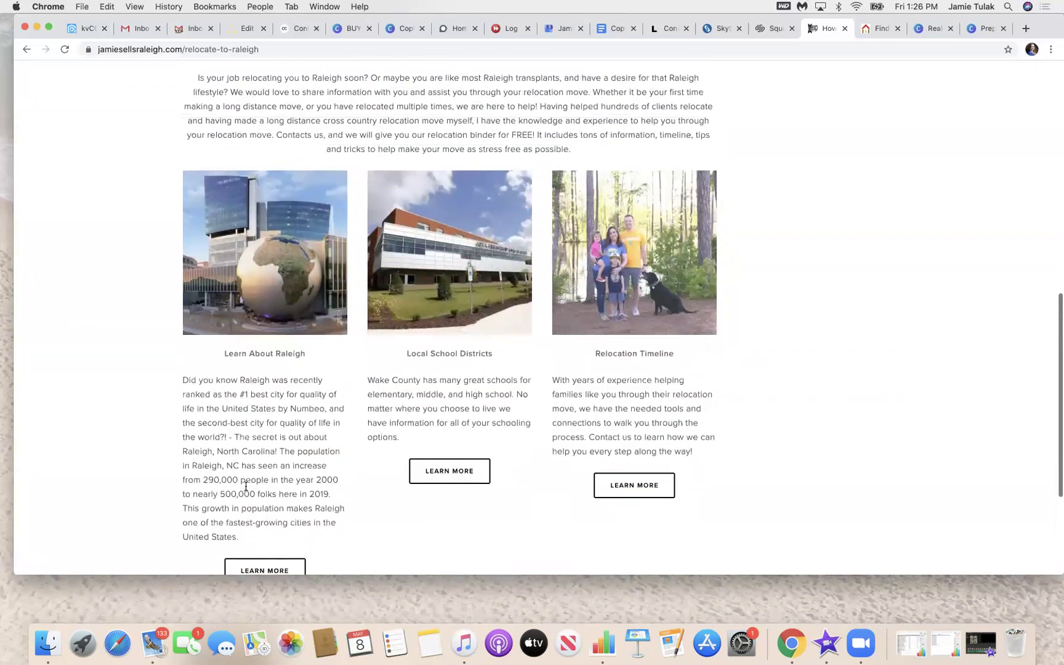
scroll(246, 487, "up", 10)
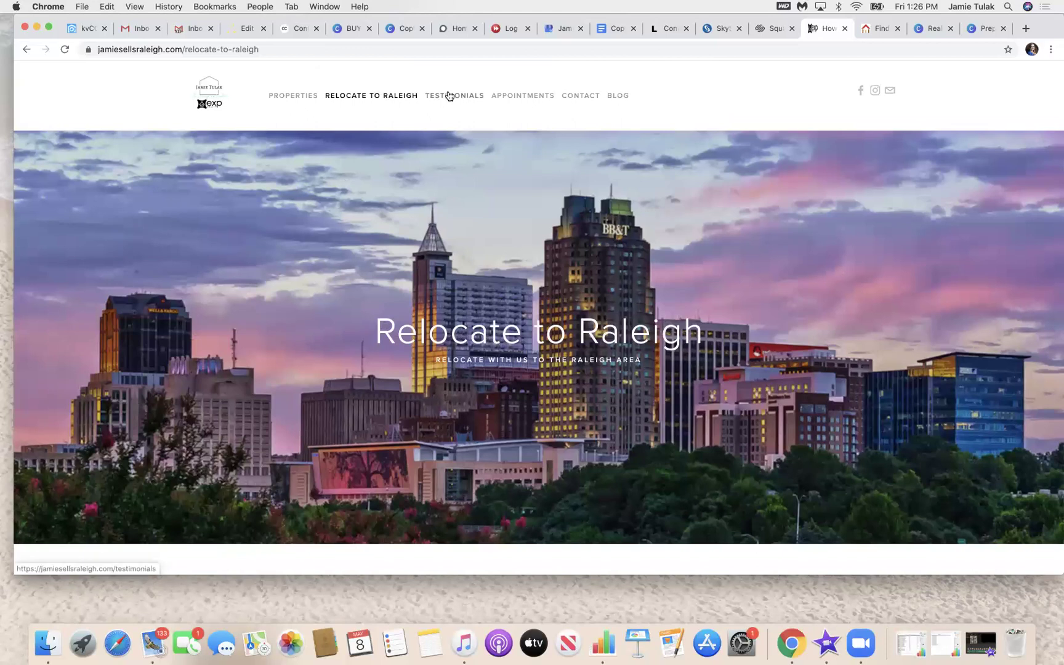
left_click(449, 95)
Scroll through the client testimonials and back up.
scroll(542, 334, "down", 4)
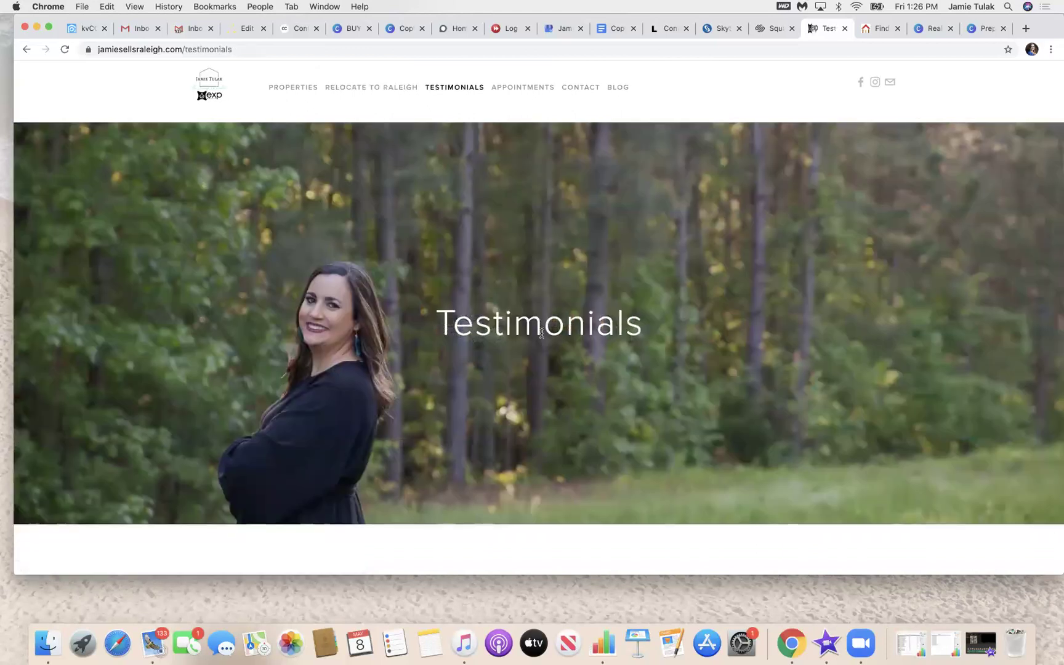
scroll(542, 333, "down", 15)
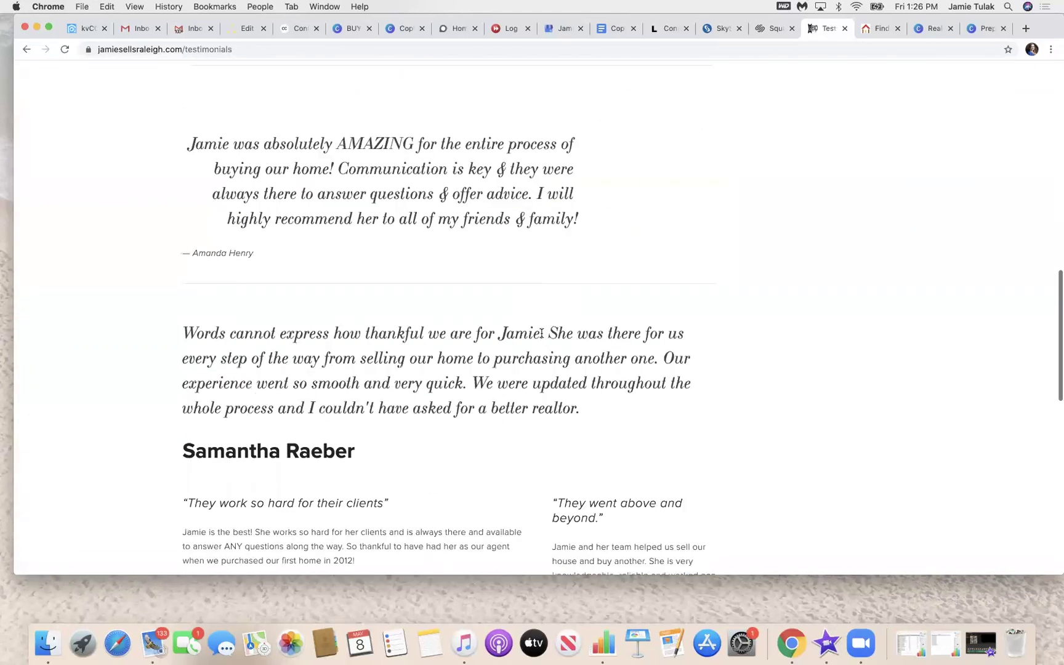
scroll(542, 334, "down", 8)
scroll(541, 333, "up", 20)
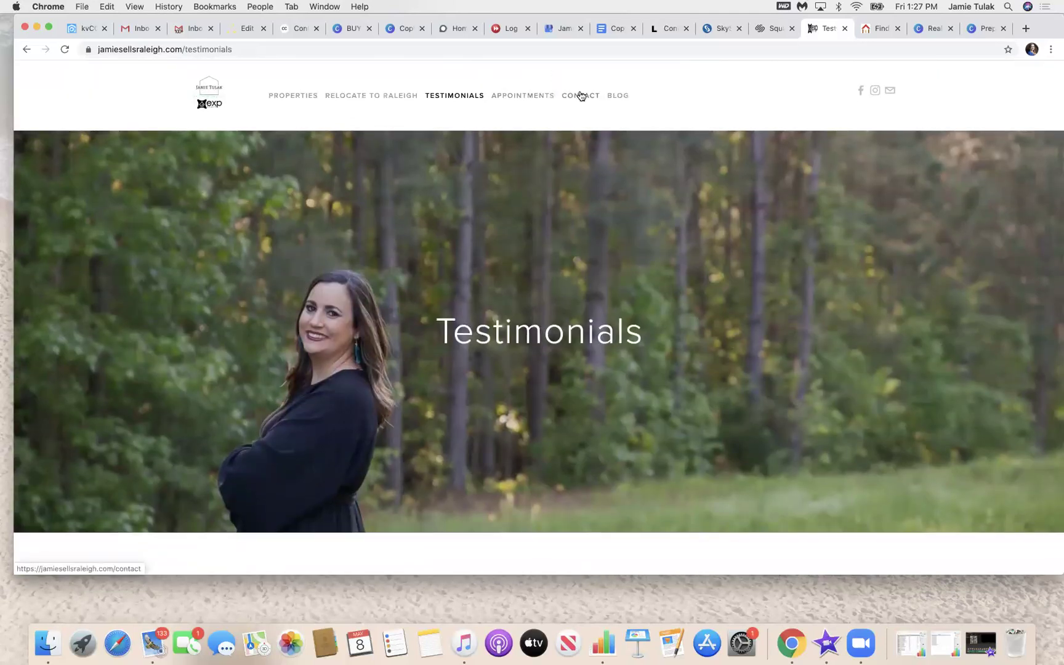
Go to the Contact page and check its name, email and message form.
left_click(581, 95)
scroll(511, 481, "down", 10)
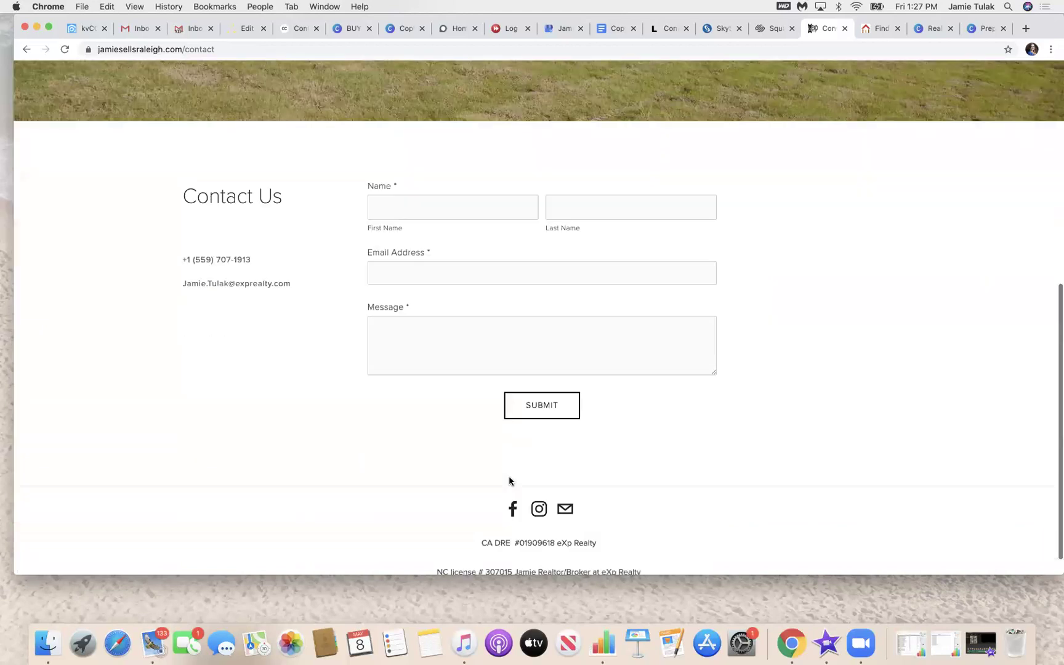
scroll(512, 481, "up", 10)
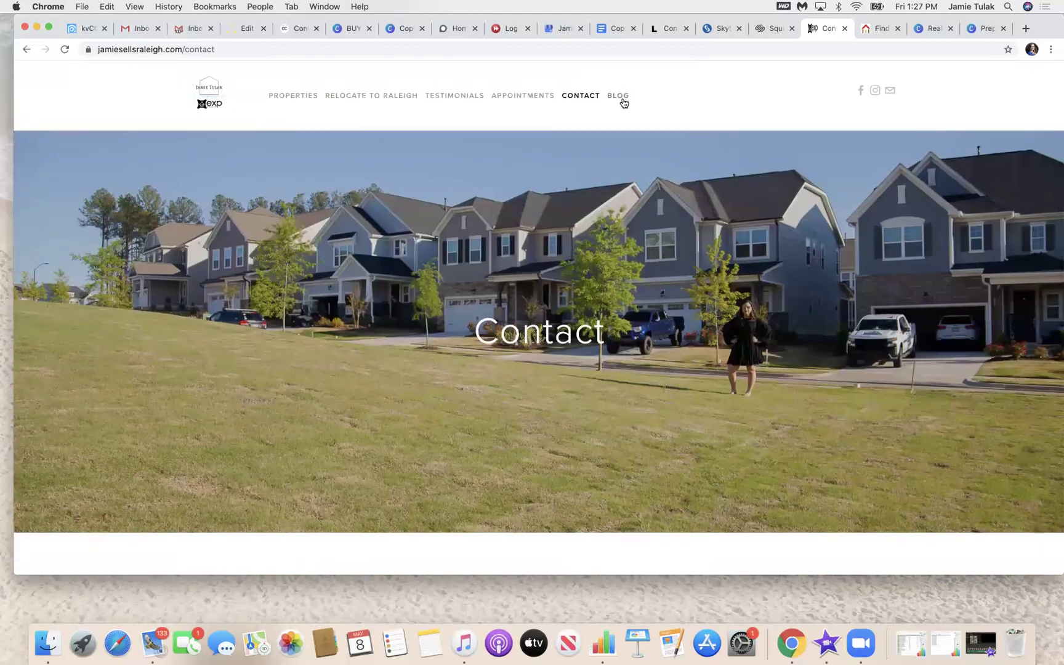
Open the Living in Raleigh blog and read down 'How to Move Safely During the Pandemic' to its tags.
left_click(618, 97)
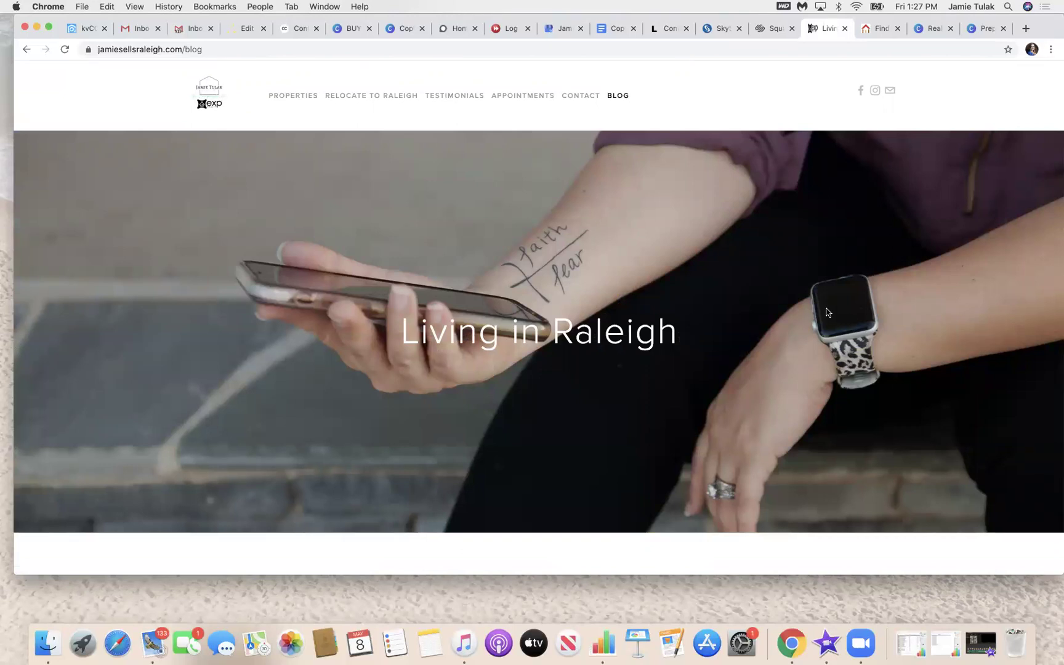
scroll(827, 313, "down", 20)
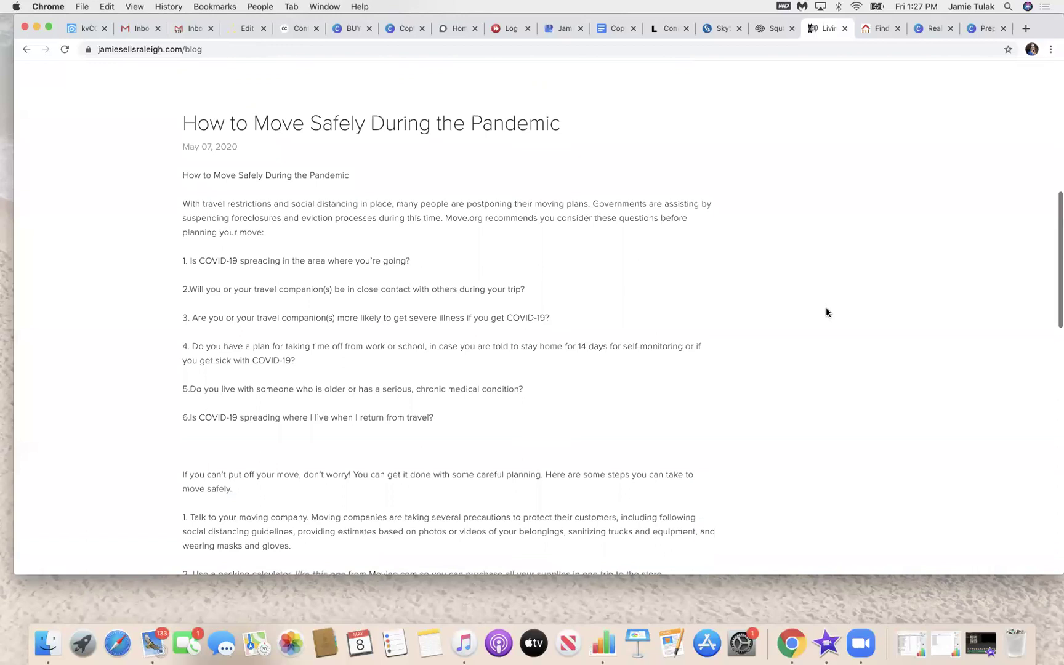
scroll(826, 312, "down", 10)
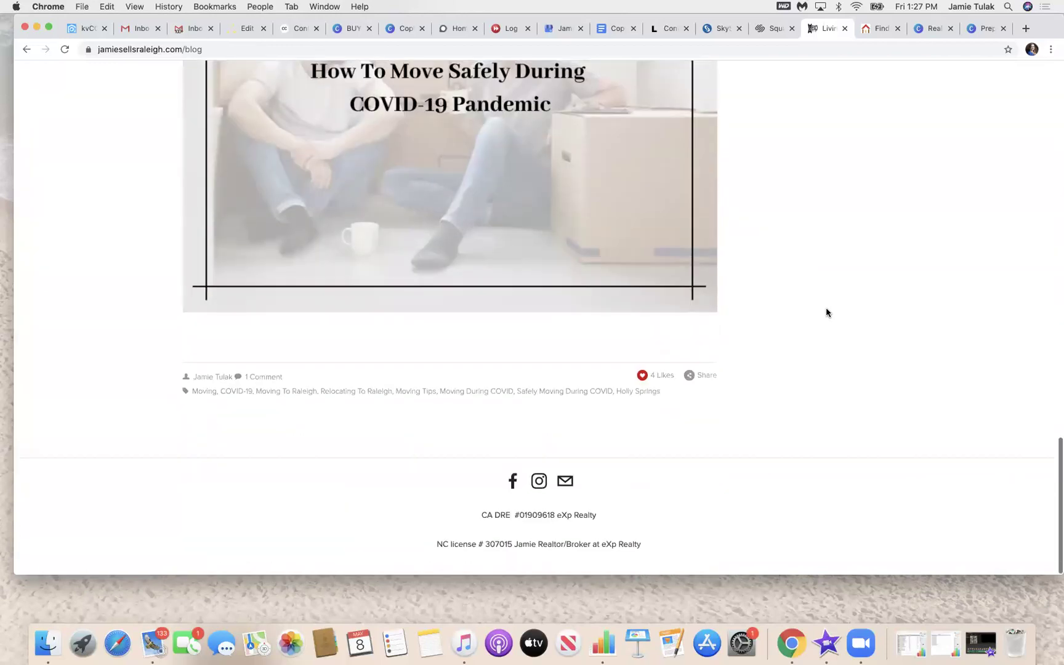
Open the pandemic moving post through its '1 Comment' link and scroll to the comments.
left_click(266, 381)
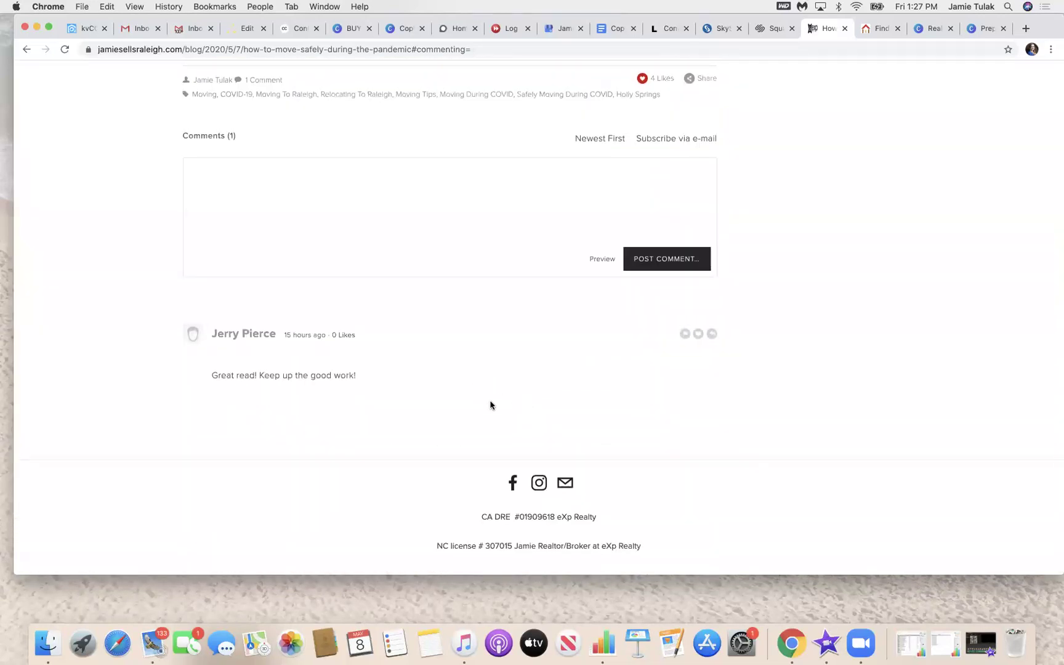
scroll(496, 404, "up", 6)
scroll(496, 402, "up", 5)
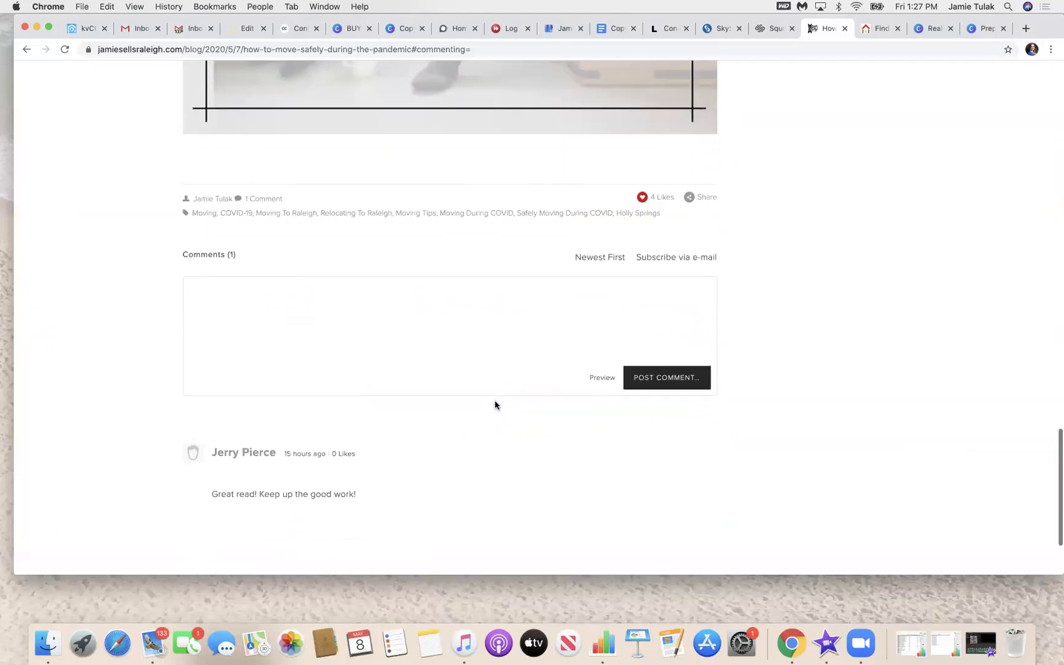
scroll(495, 401, "down", 3)
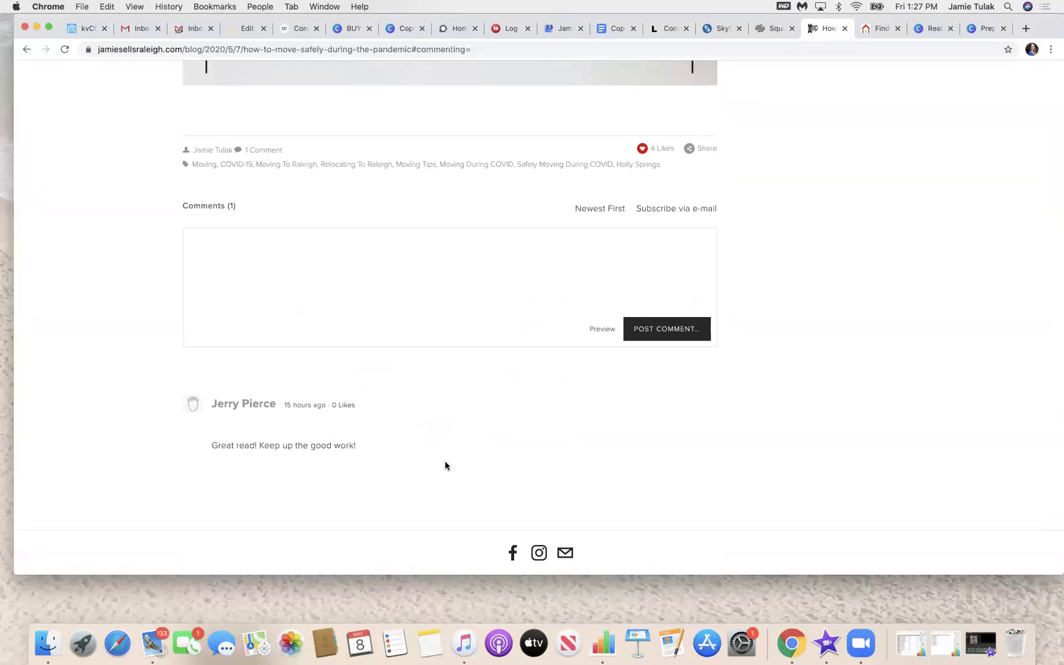
scroll(431, 444, "up", 7)
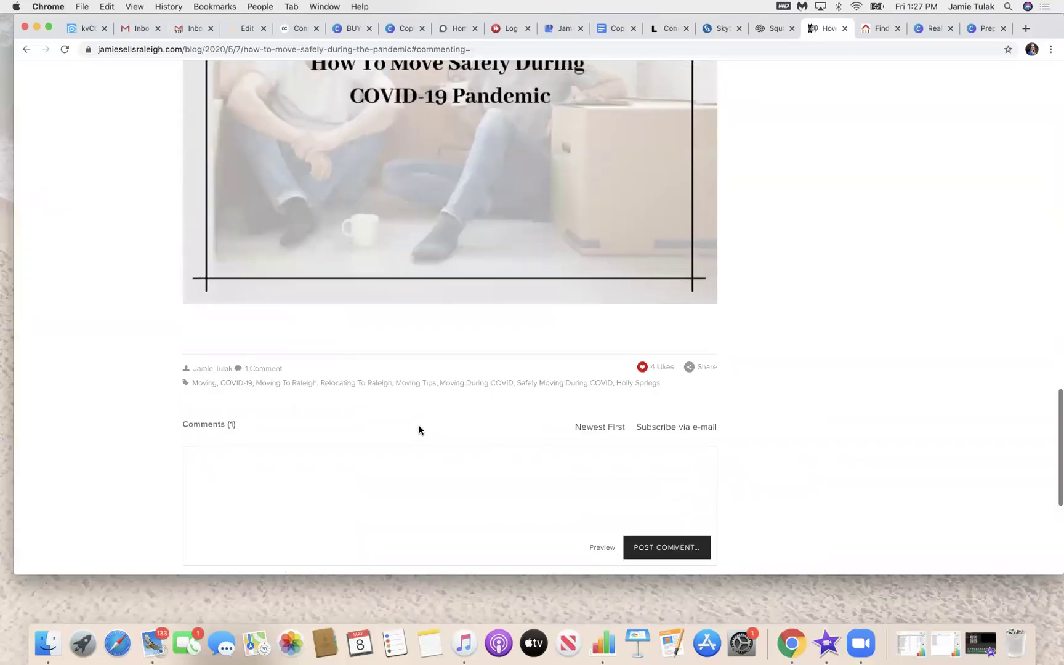
scroll(420, 429, "up", 20)
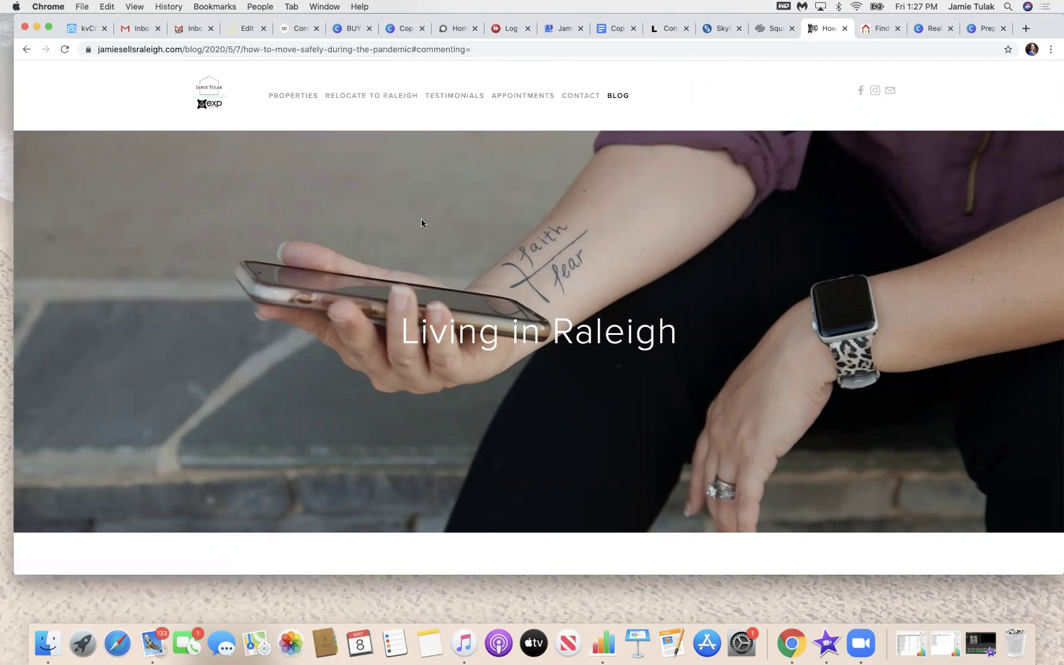
Scroll back over the post's six Move.org planning questions to the top of the page.
scroll(421, 220, "down", 15)
scroll(421, 223, "down", 7)
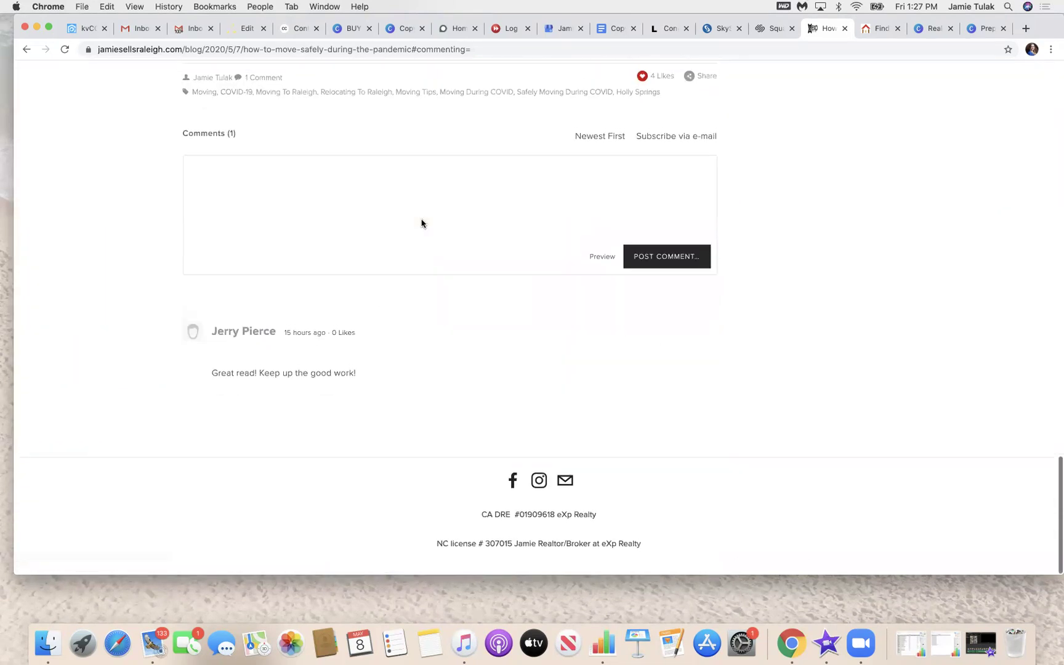
scroll(422, 220, "up", 3)
scroll(422, 220, "up", 20)
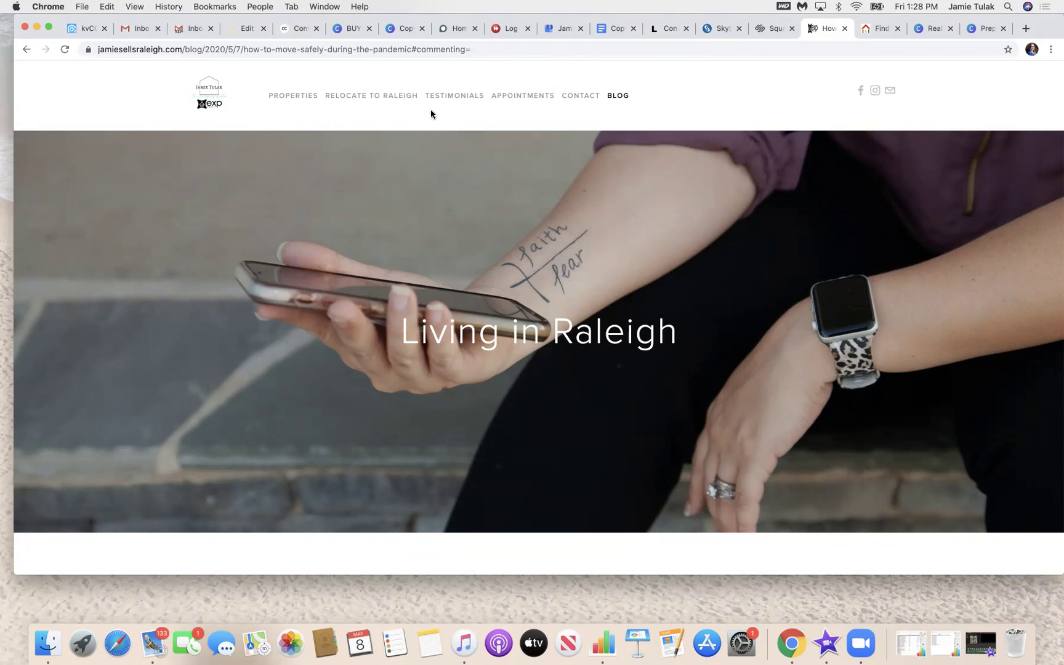
scroll(693, 332, "down", 4)
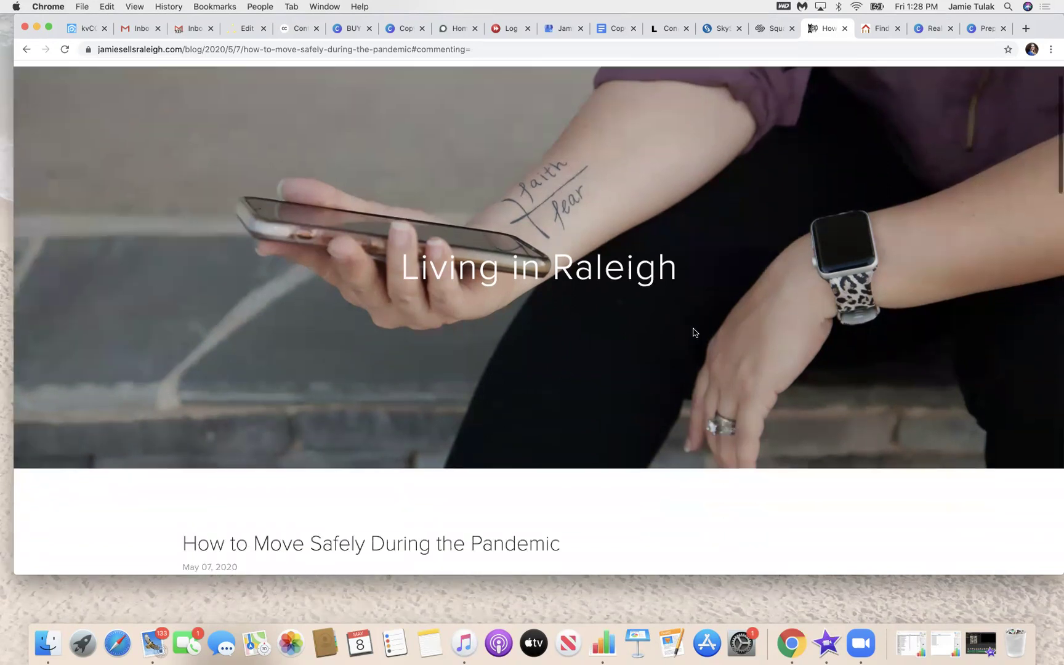
scroll(694, 332, "up", 4)
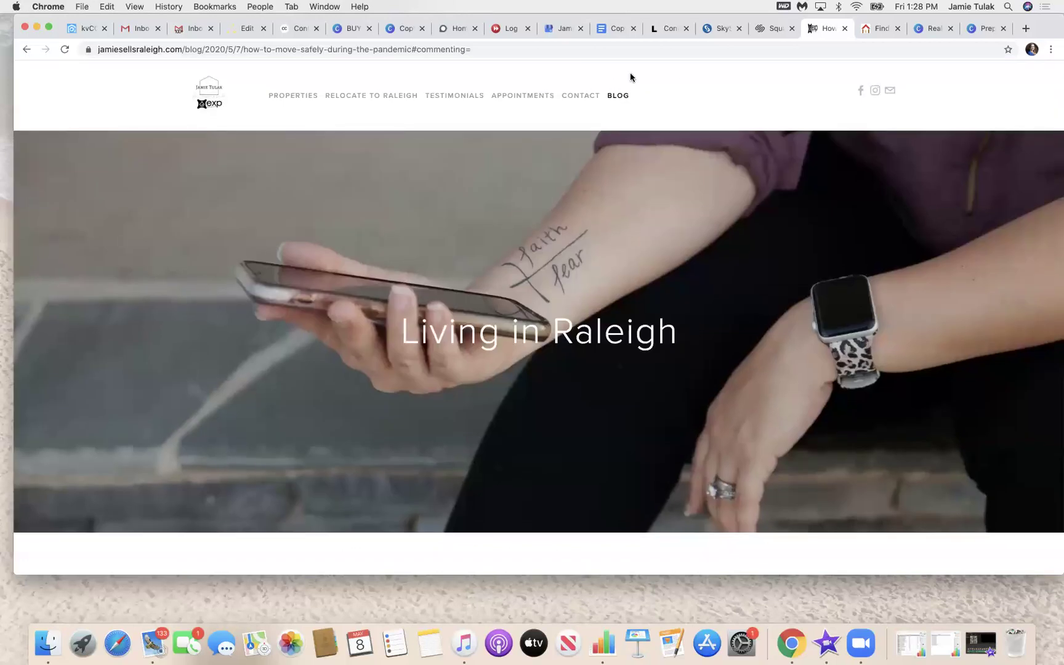
scroll(739, 277, "down", 10)
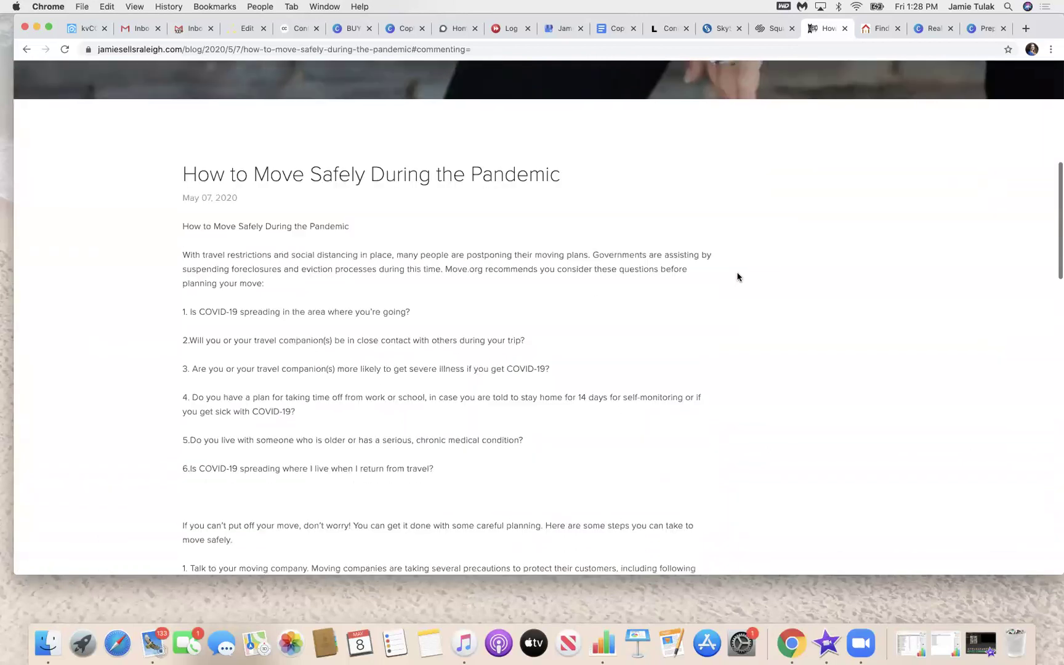
scroll(738, 276, "up", 10)
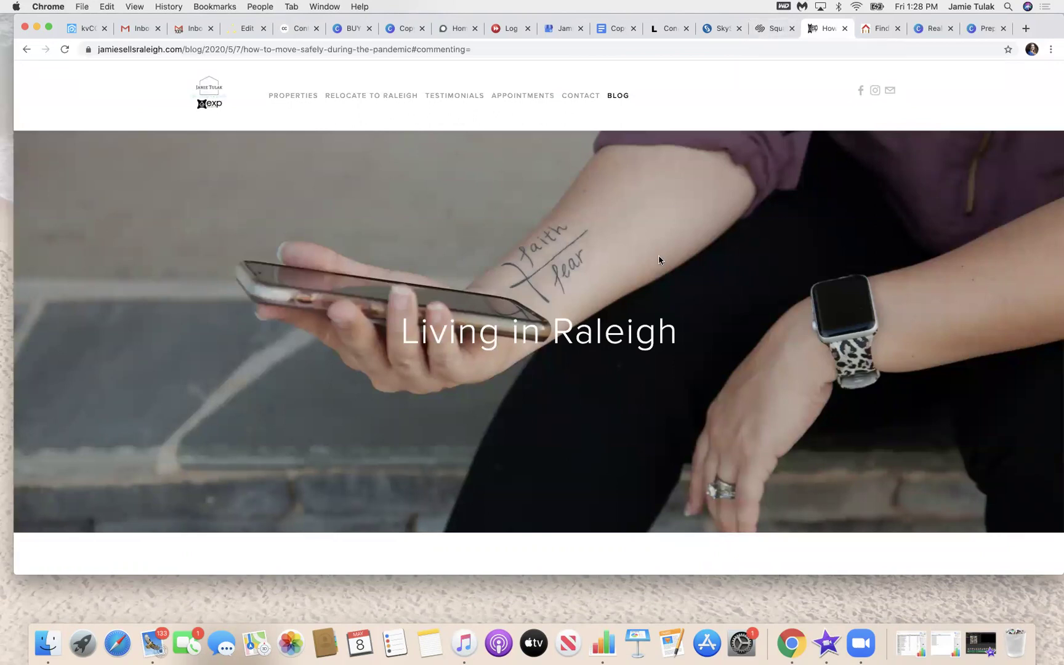
Return to the account's websites dashboard and open the template picker with CREATE A SITE.
left_click(769, 31)
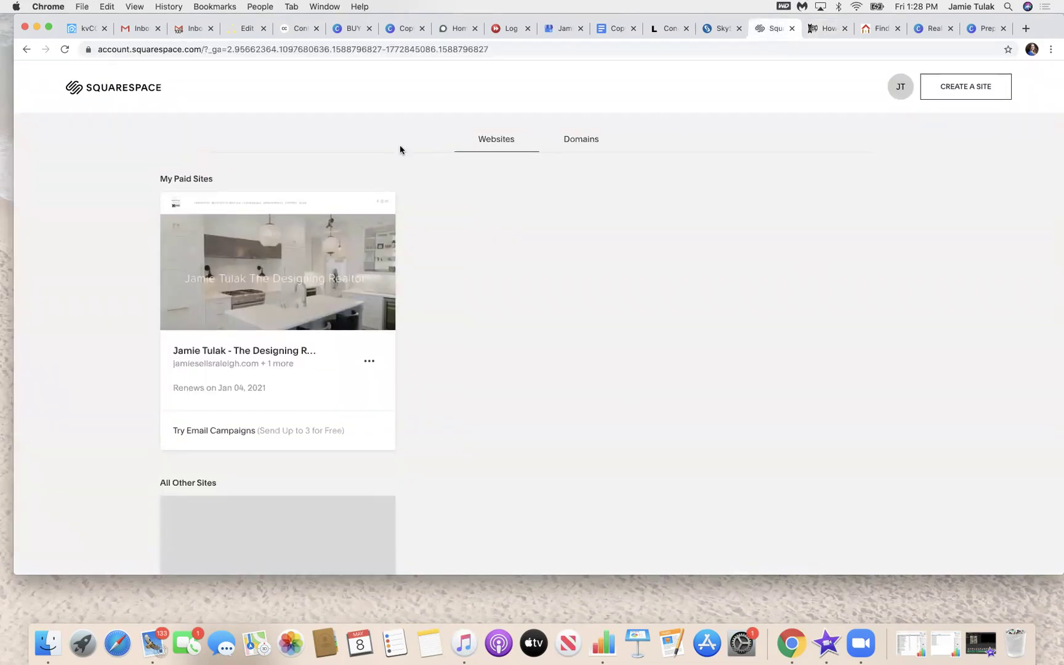
scroll(533, 381, "down", 3)
scroll(533, 382, "up", 3)
left_click(966, 86)
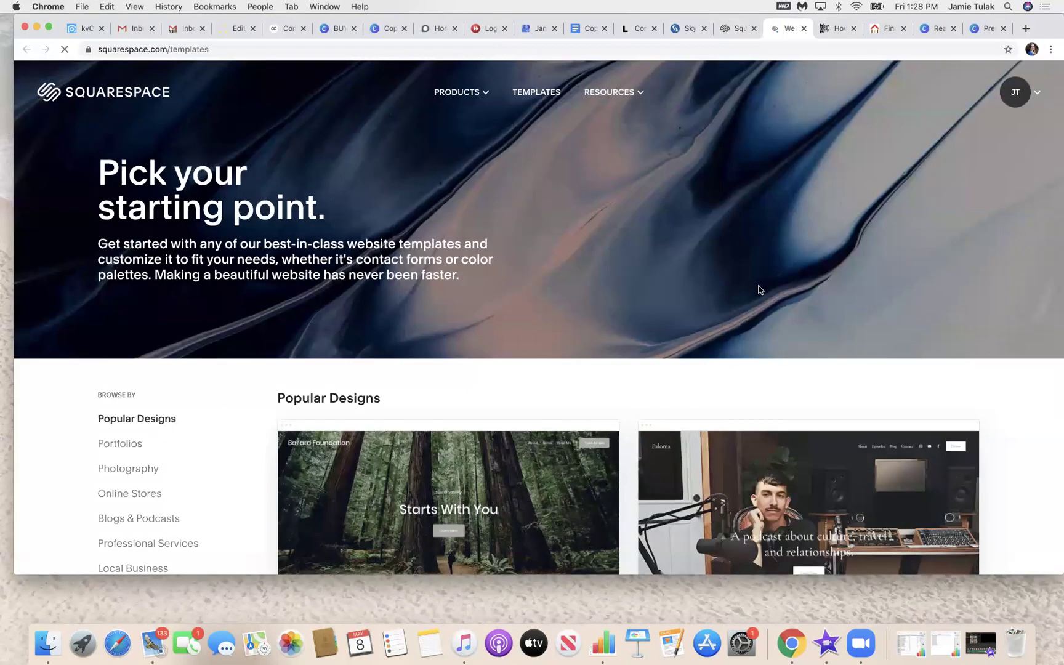
Browse the Pick your starting point page's Popular Designs, such as Bailard and Paloma, down to the category links.
scroll(755, 337, "down", 4)
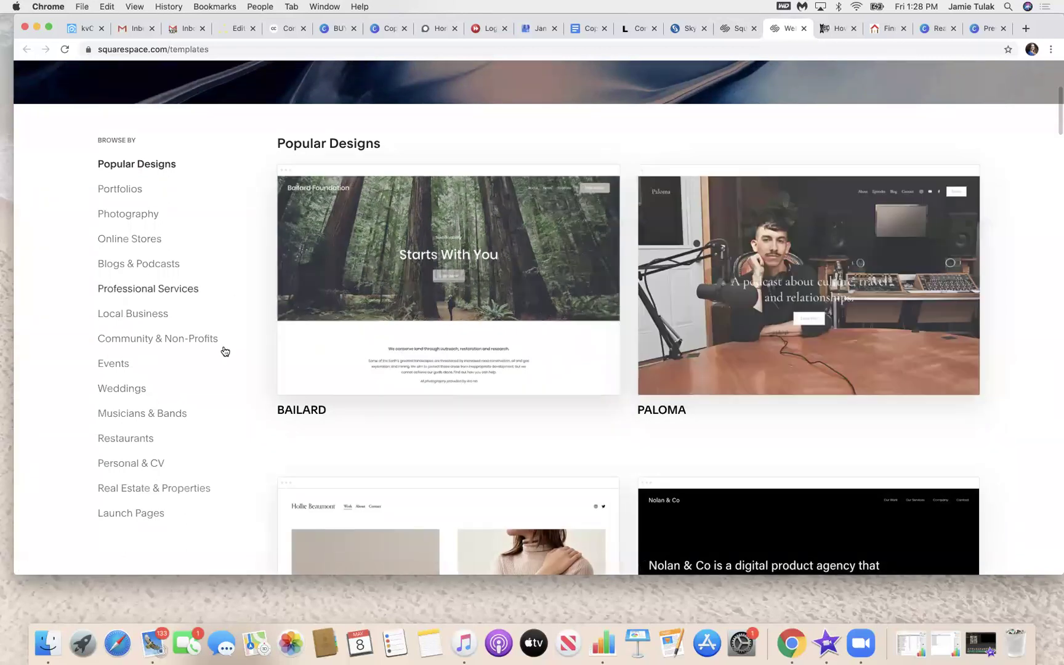
scroll(449, 447, "down", 5)
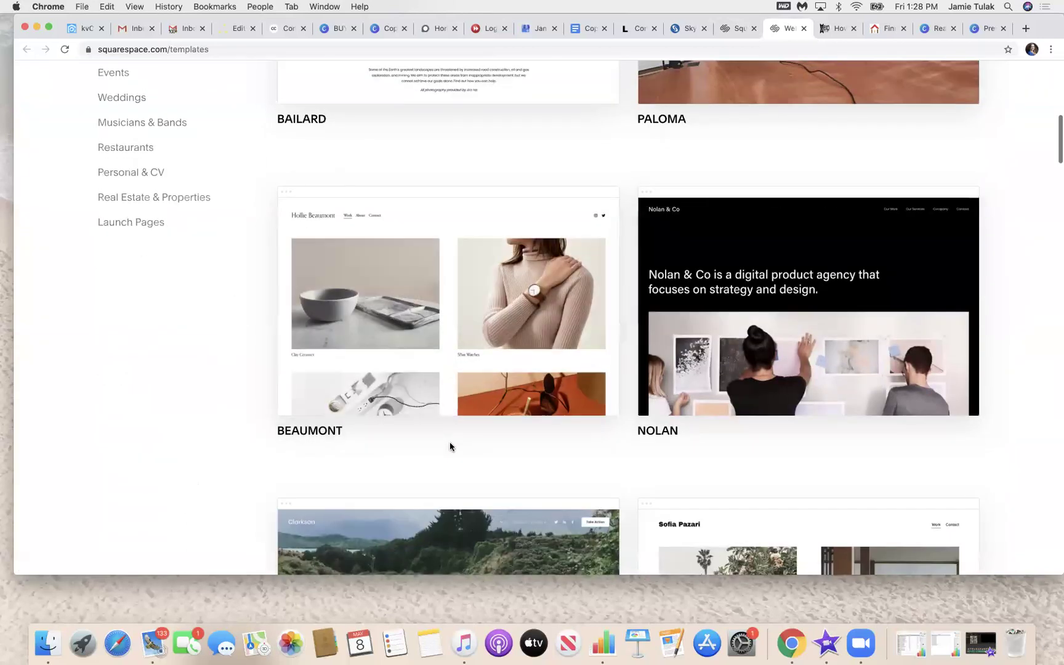
mouse_move(407, 253)
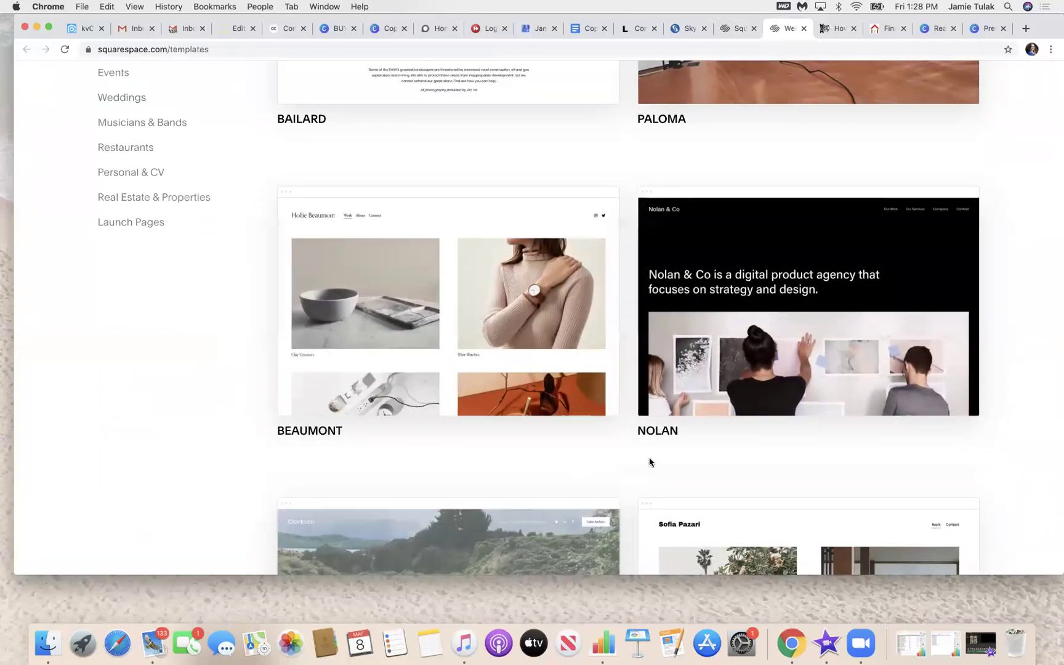
scroll(534, 527, "down", 12)
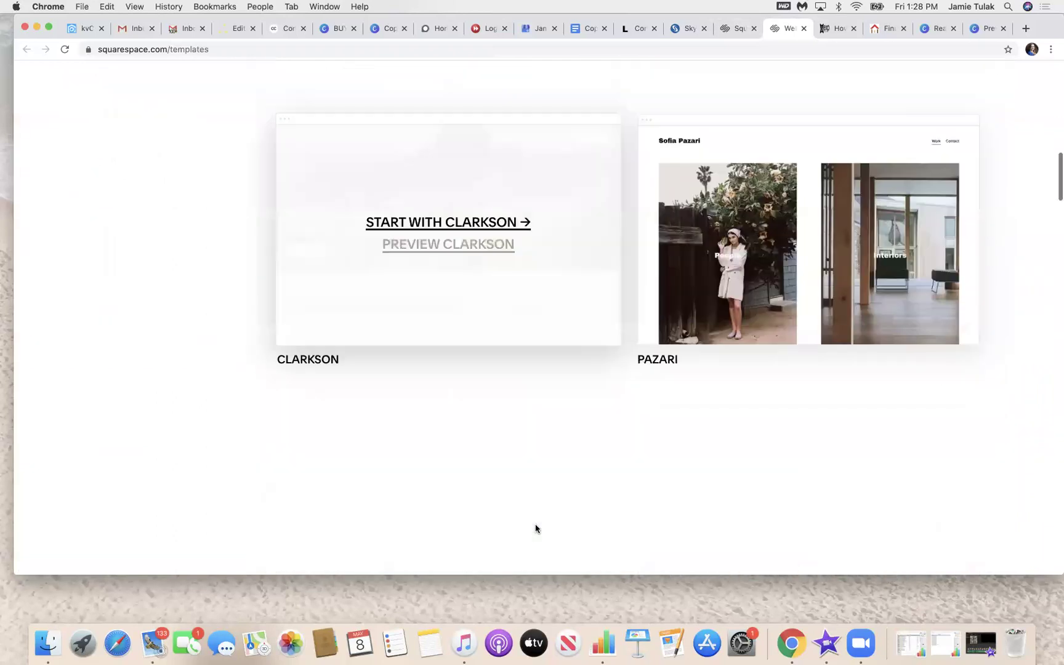
scroll(536, 529, "down", 5)
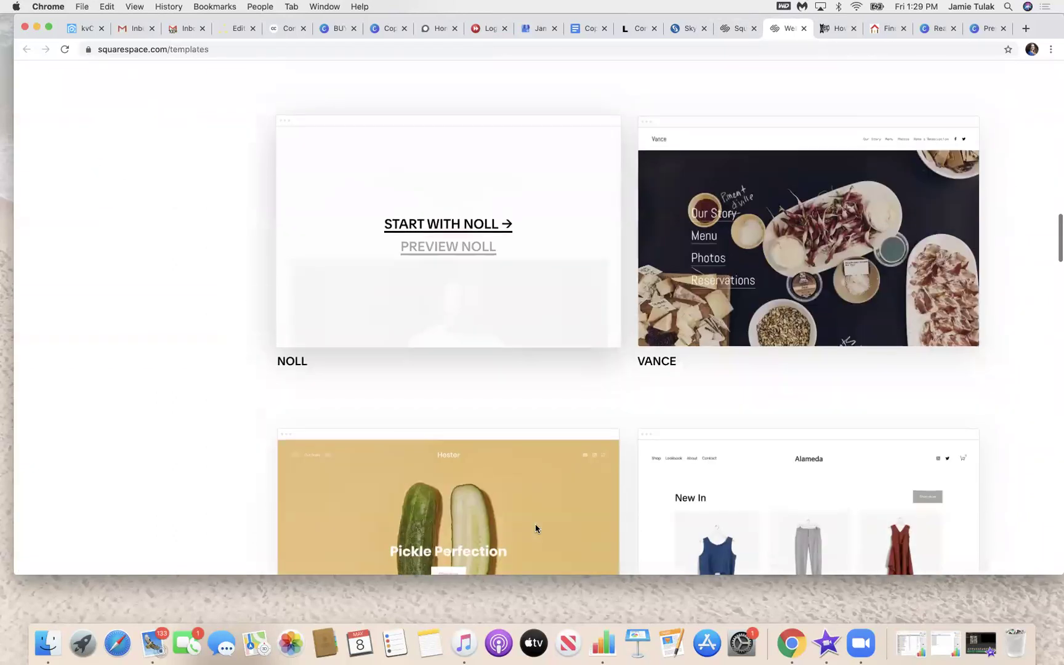
scroll(535, 528, "up", 15)
scroll(535, 529, "up", 10)
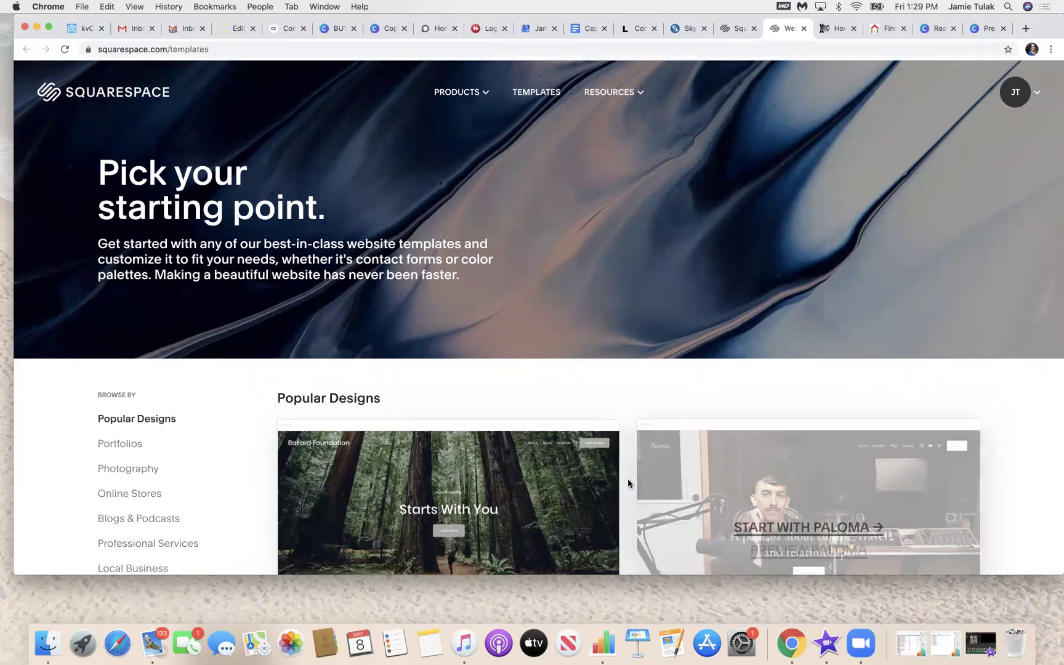
scroll(633, 163, "up", 2)
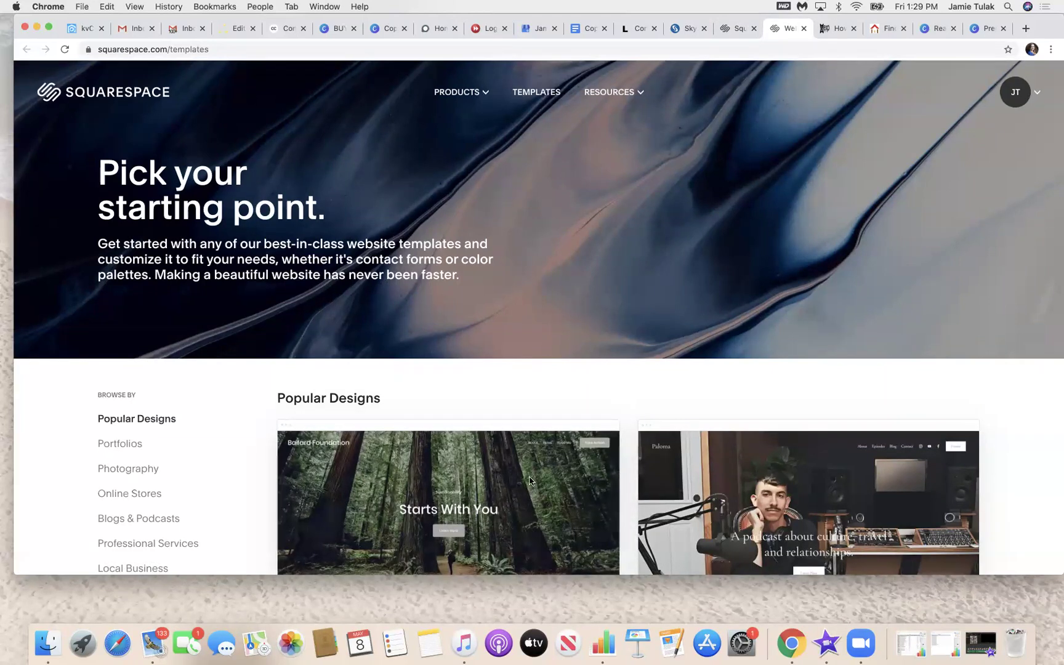
scroll(518, 461, "down", 5)
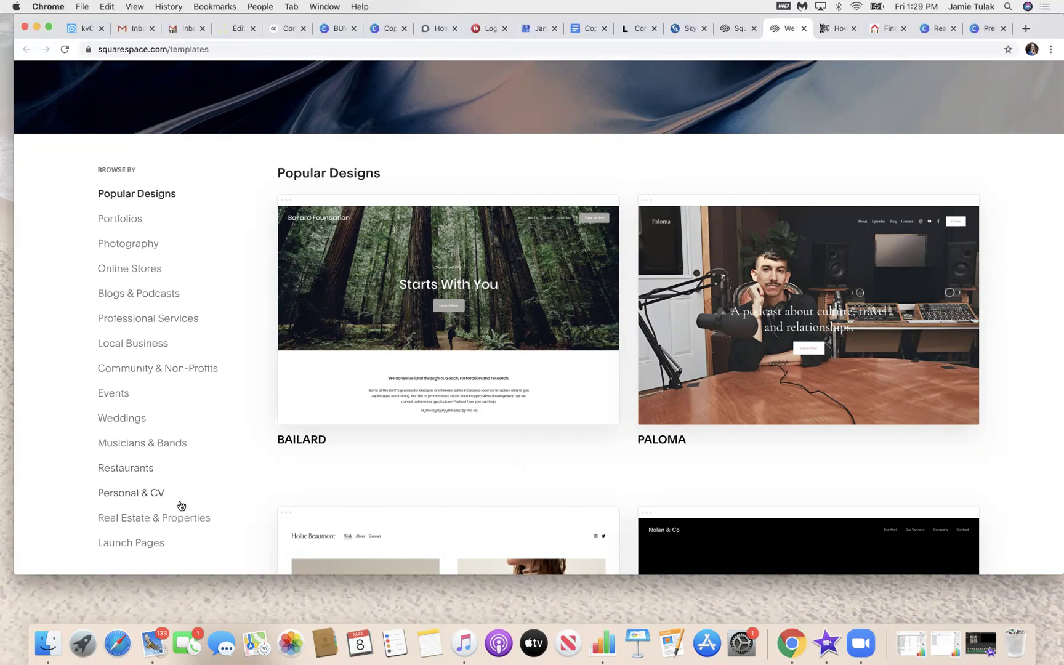
scroll(179, 502, "down", 3)
Show the Real Estate & Properties templates and look through the Barbosa template preview.
left_click(183, 370)
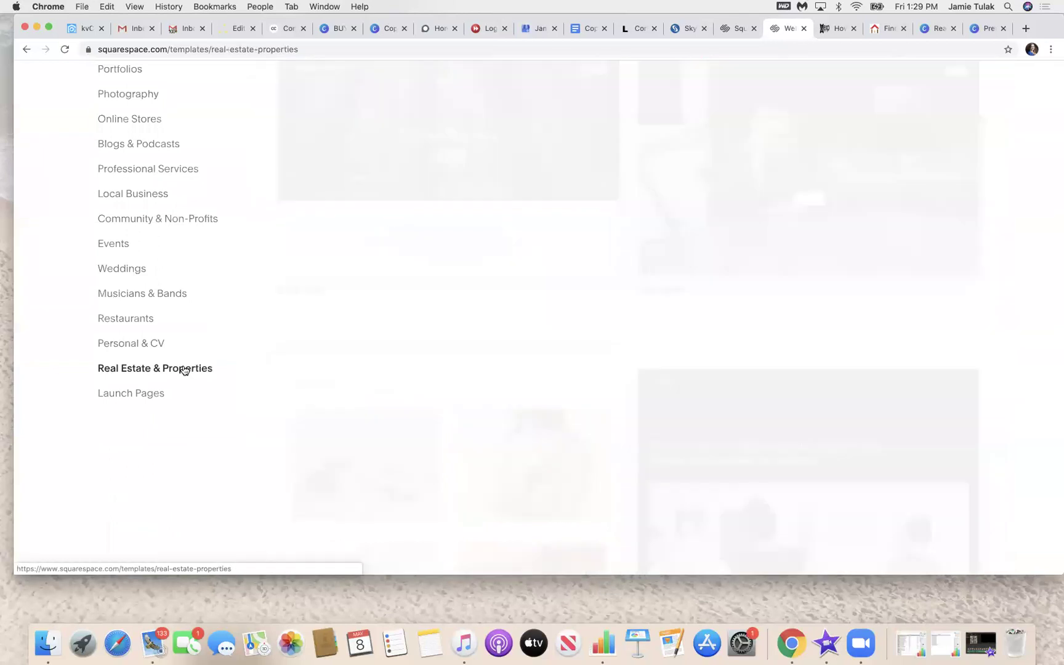
scroll(618, 364, "down", 5)
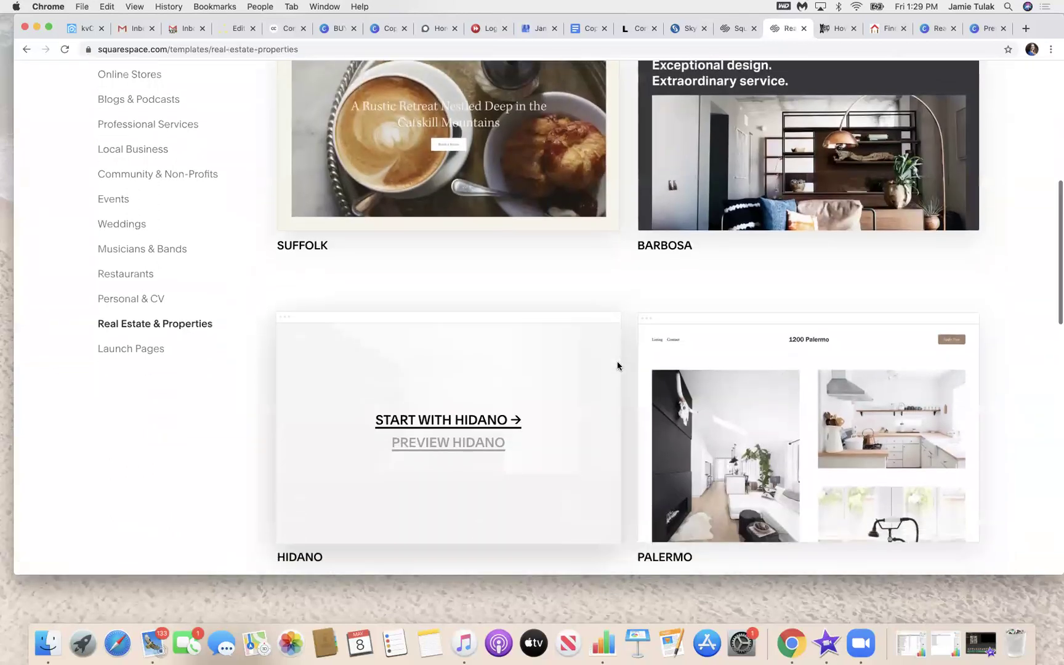
scroll(738, 475, "down", 8)
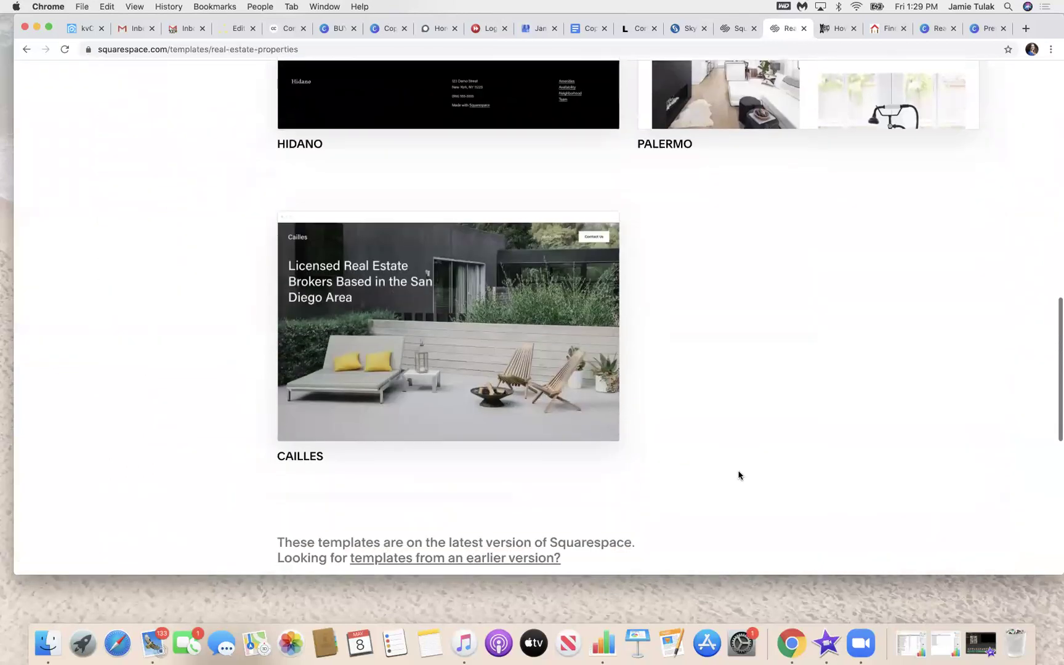
scroll(738, 475, "up", 12)
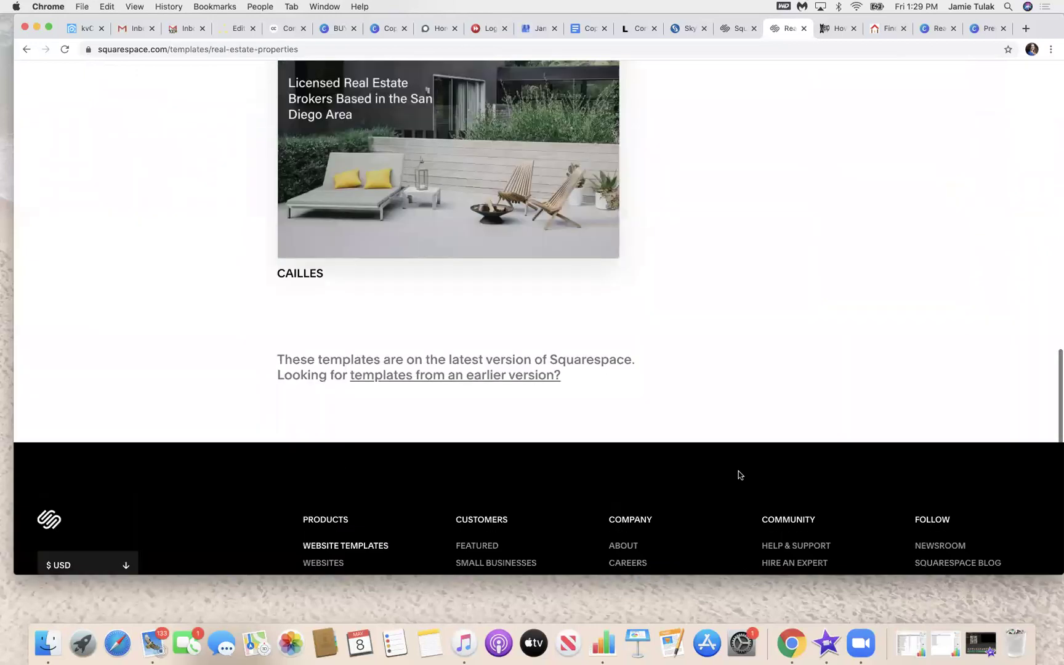
scroll(739, 475, "up", 4)
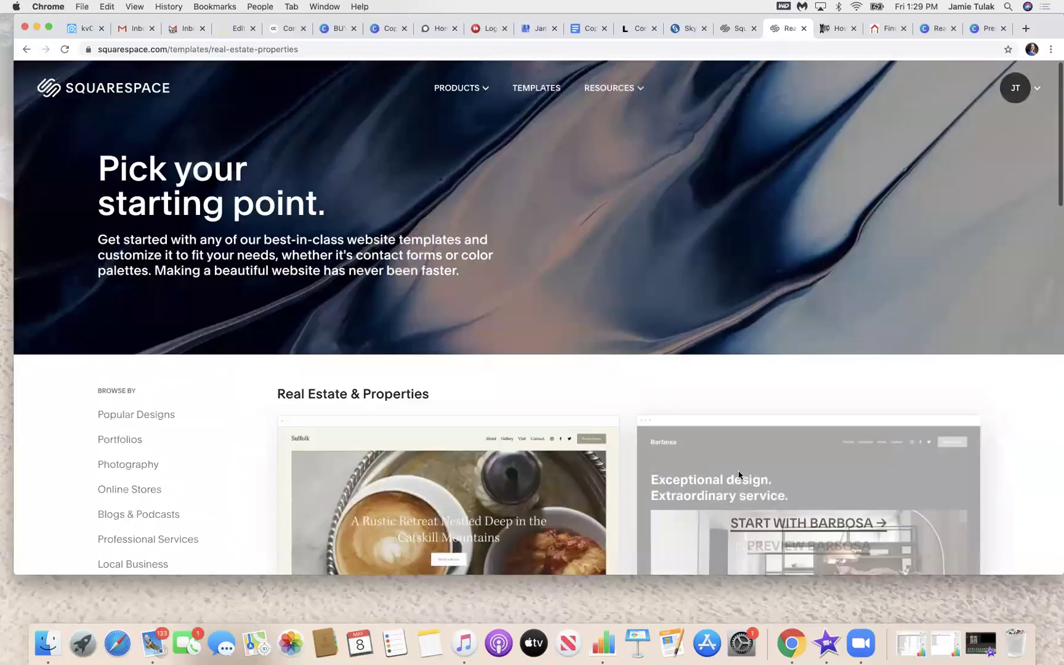
scroll(676, 429, "down", 4)
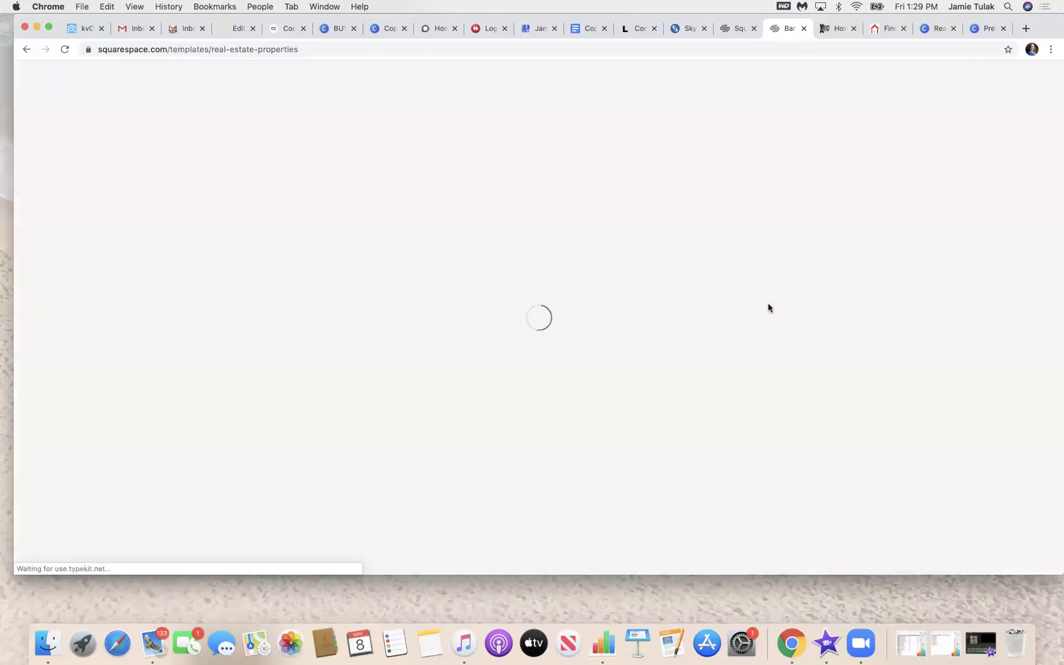
scroll(728, 282, "down", 2)
scroll(727, 282, "down", 3)
scroll(746, 238, "up", 5)
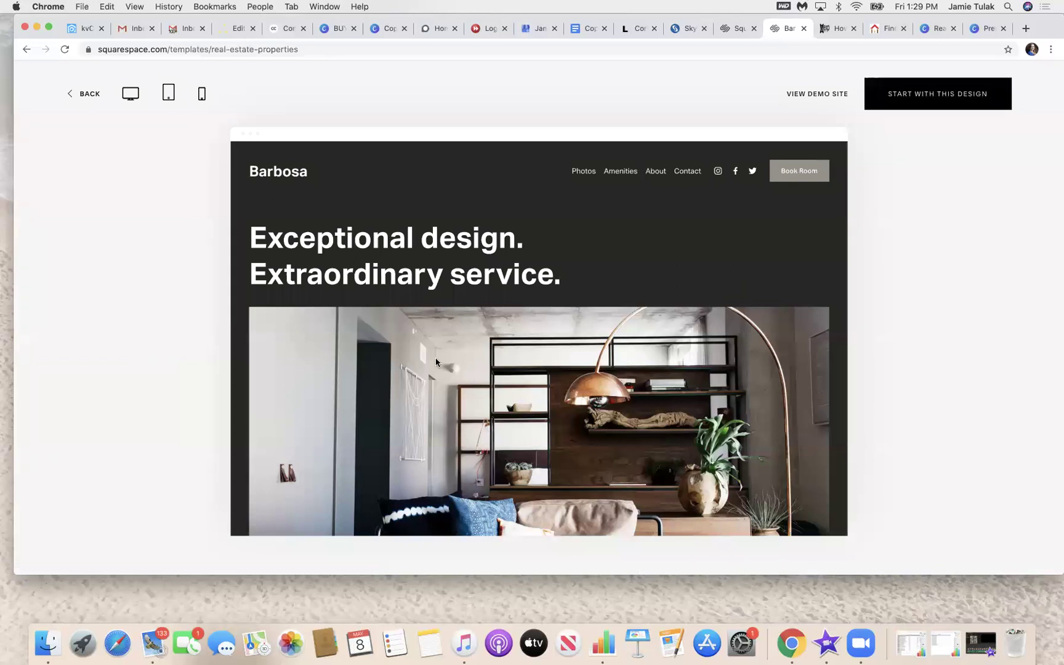
Leave the Barbosa preview, close the template gallery, and edit the paid realtor site.
left_click(88, 94)
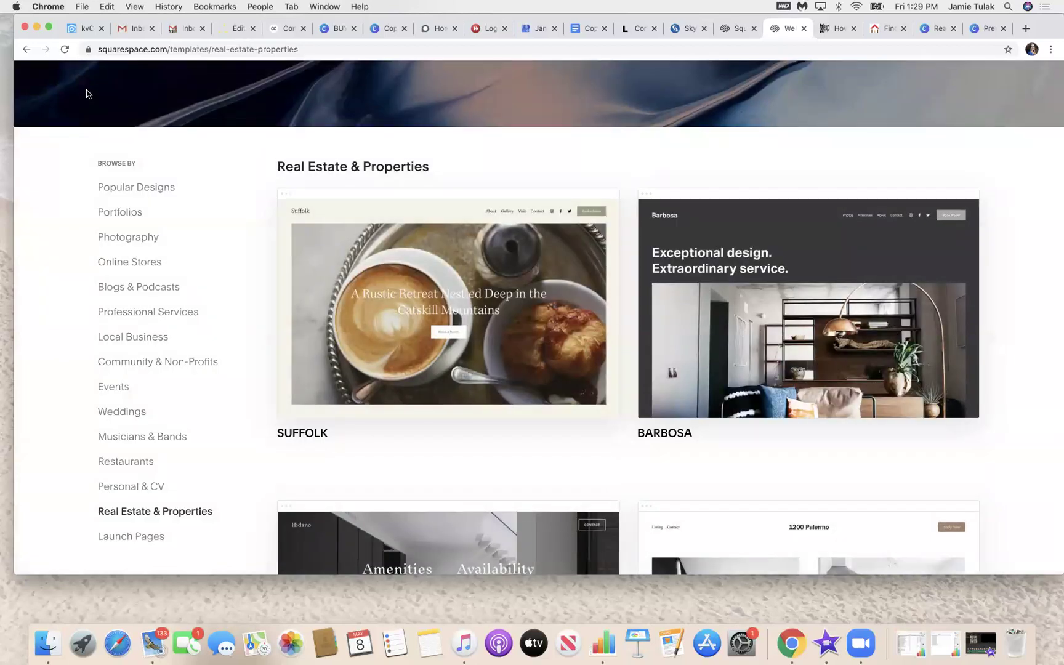
left_click(803, 29)
left_click(290, 259)
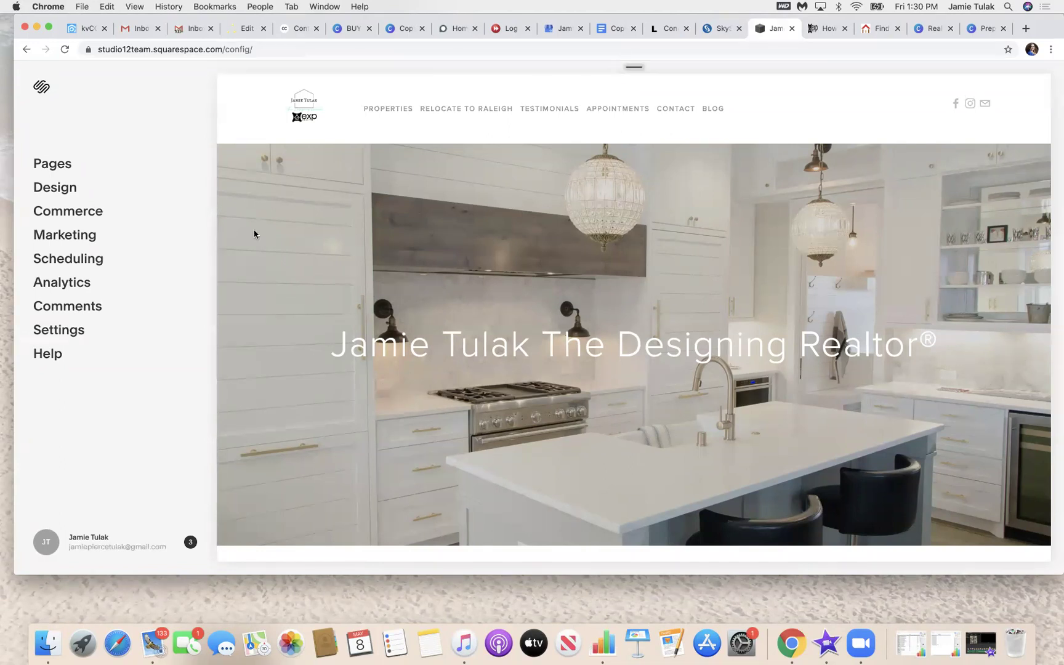
Open the Pages panel and scroll to the Not Linked selling and first-time buyer guide pages.
left_click(54, 164)
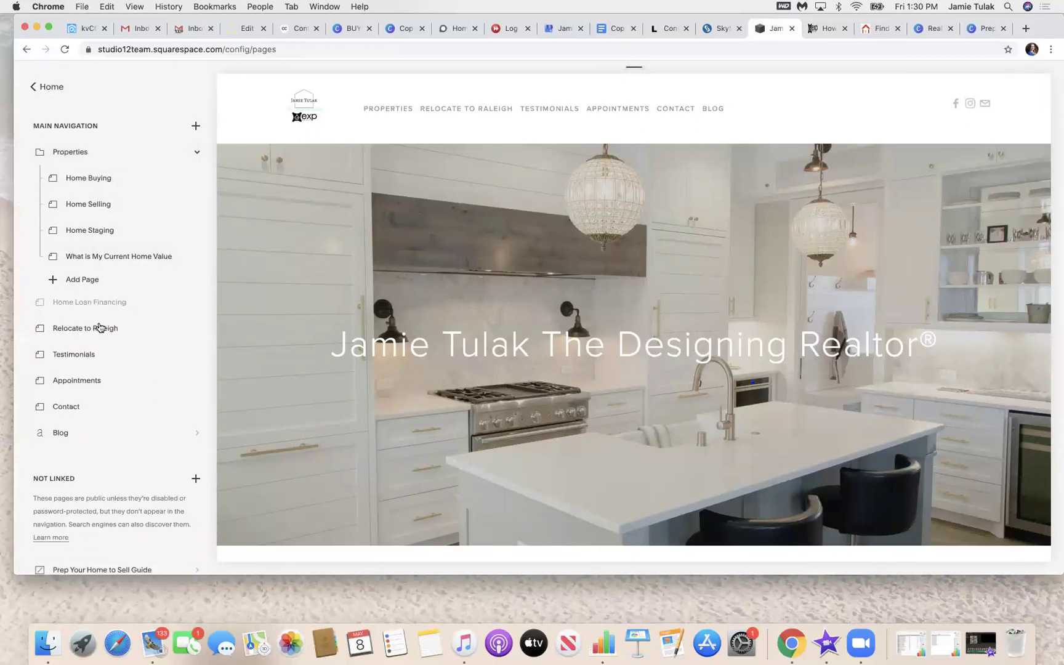
scroll(96, 370, "down", 5)
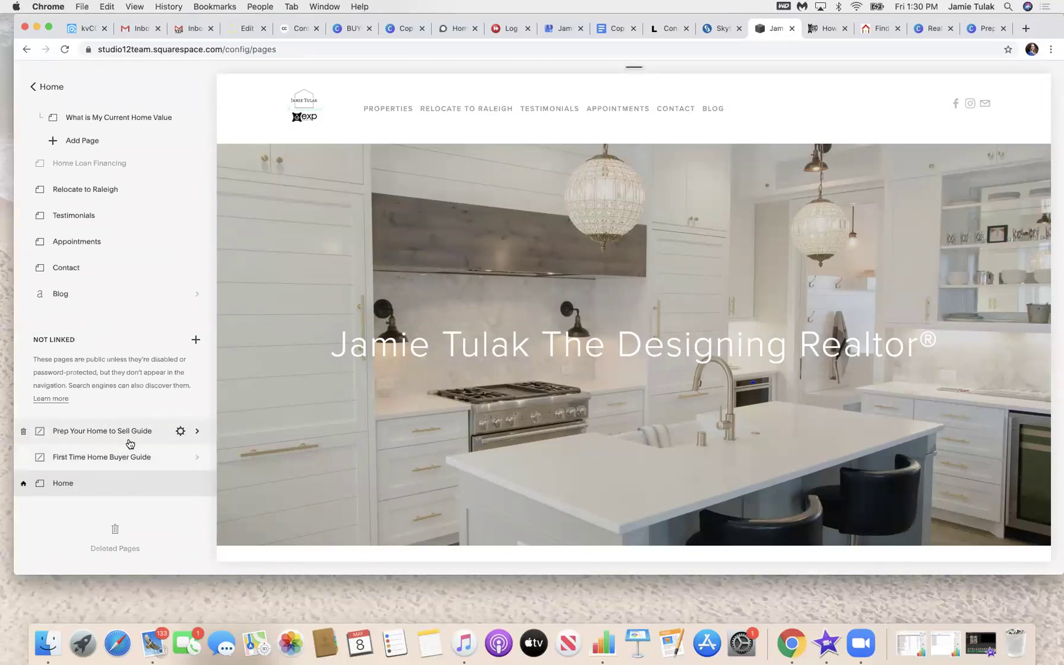
scroll(37, 431, "up", 1)
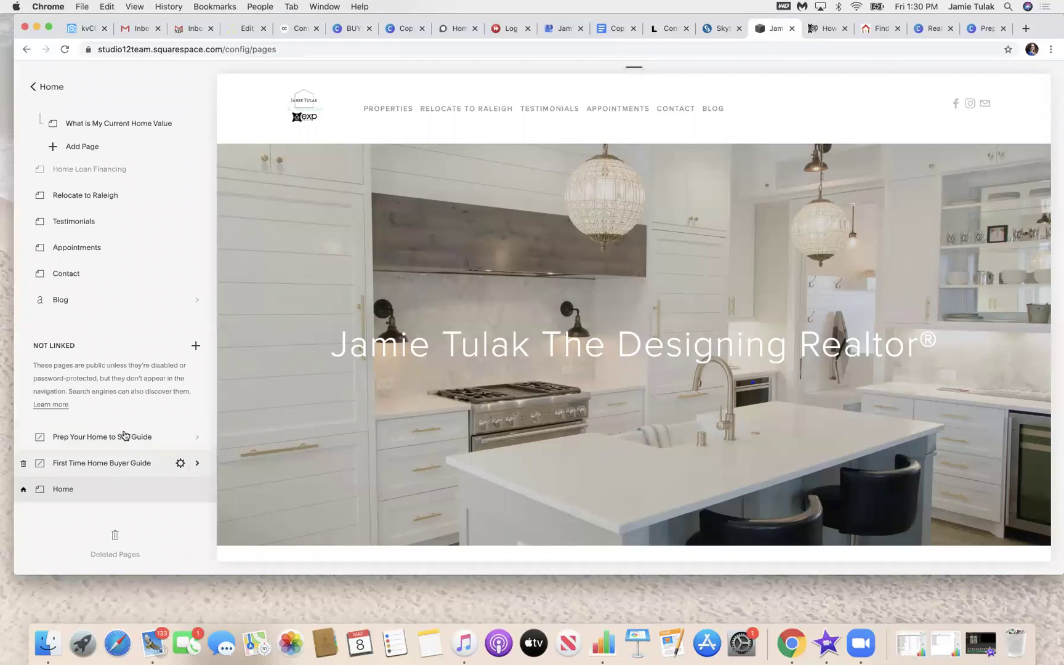
Open the Prep Your Home to Sell Guide's FREE GUIDE custom form with Name, Email Address and Phone fields.
left_click(109, 437)
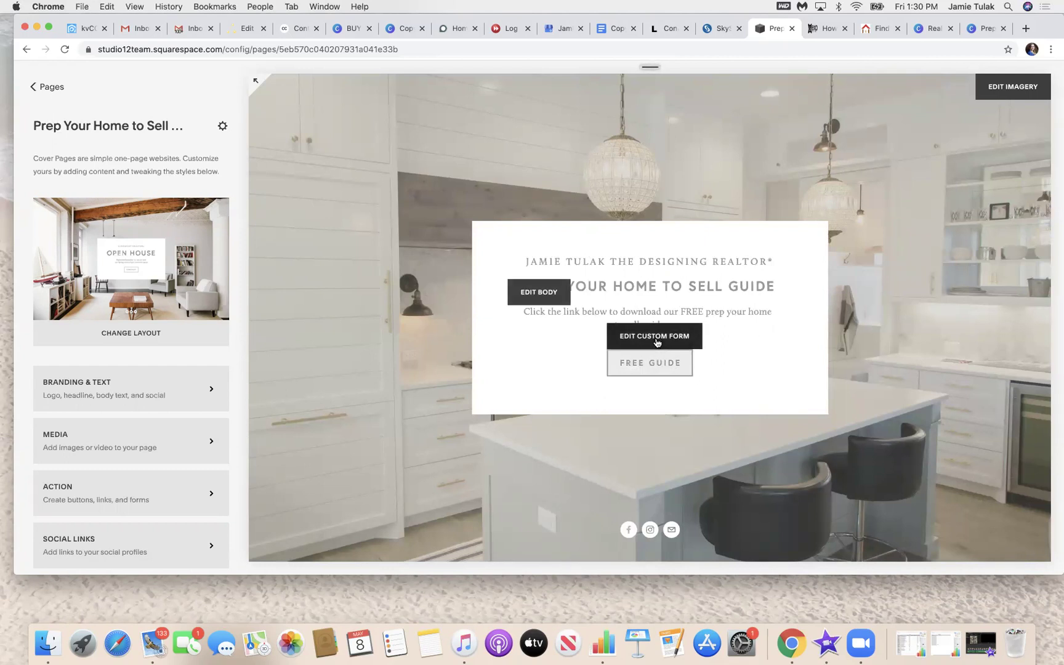
left_click(657, 343)
scroll(48, 314, "down", 1)
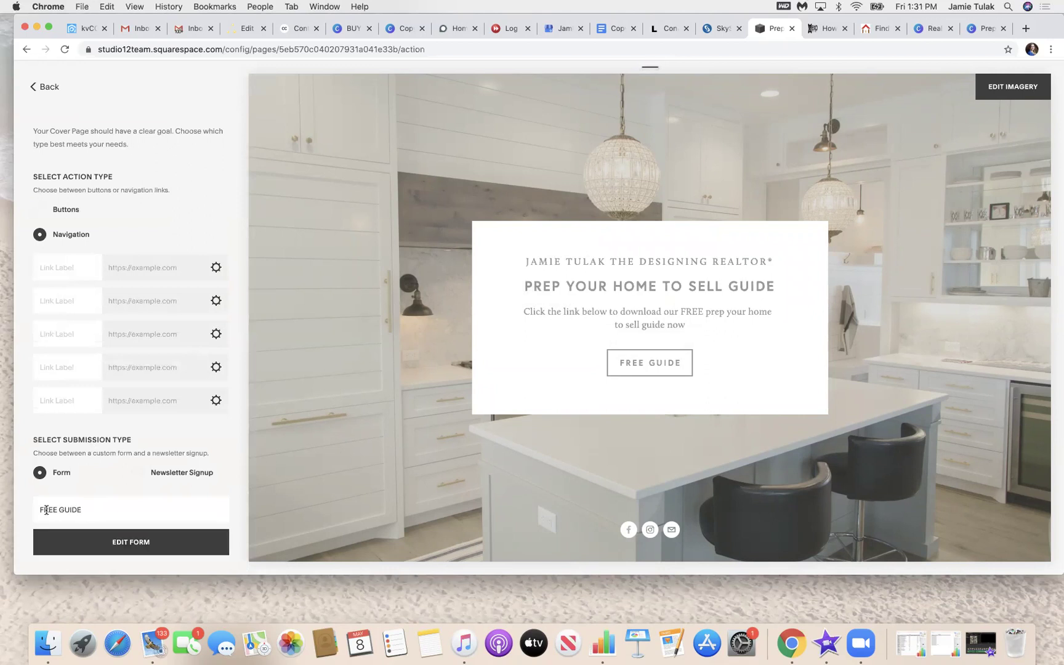
left_click(127, 542)
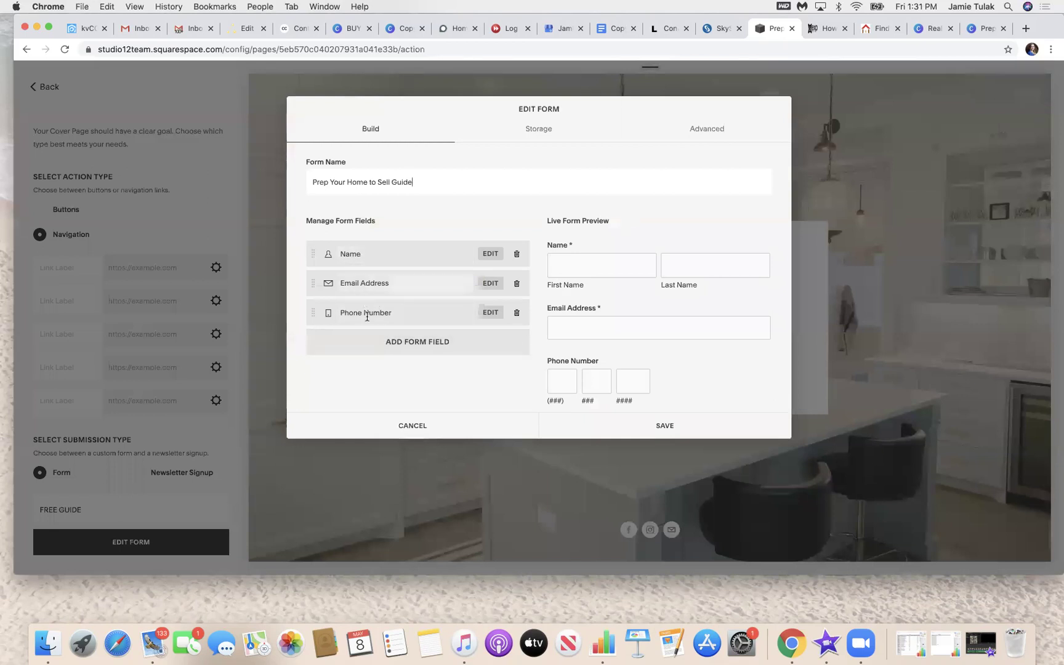
Review the guide form's Build fields, Storage destination and Advanced submit options, then save the form.
left_click(414, 182)
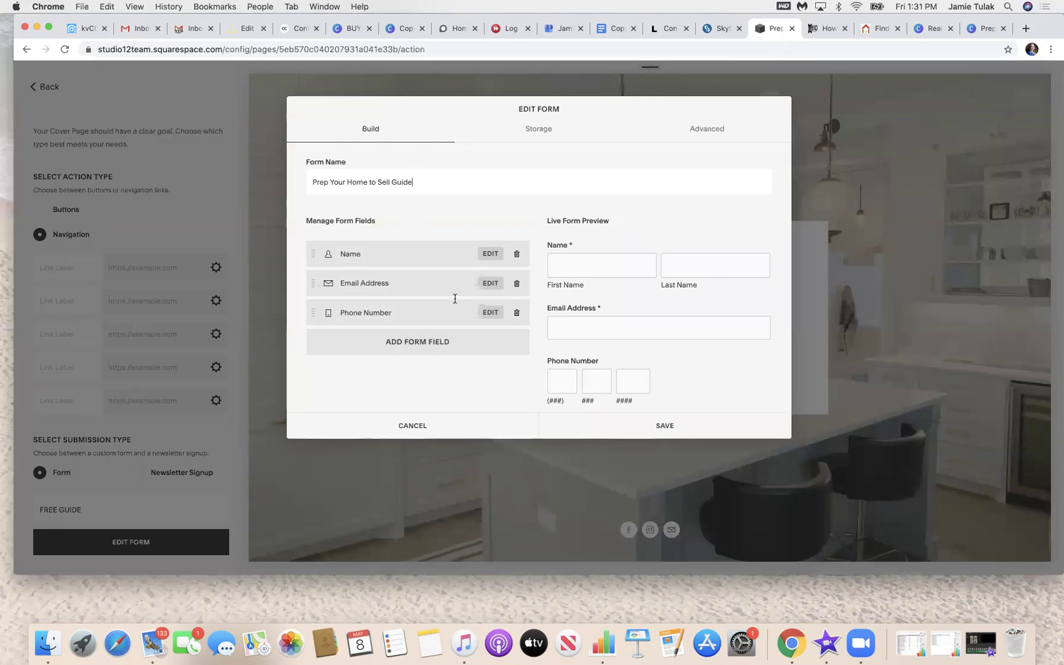
scroll(466, 381, "down", 2)
scroll(466, 381, "up", 2)
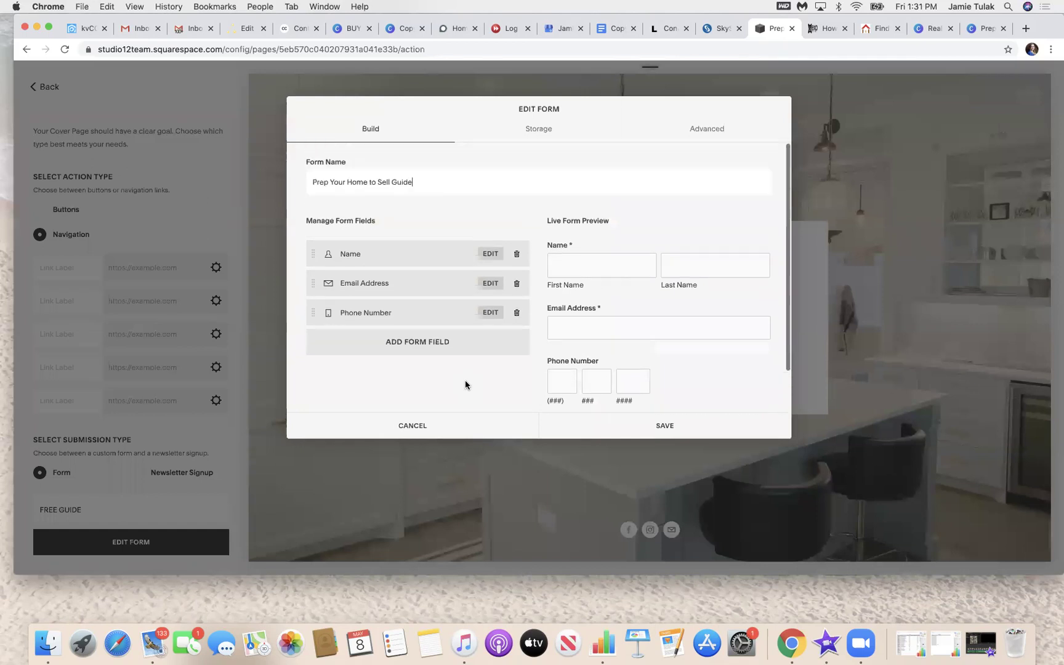
left_click(539, 128)
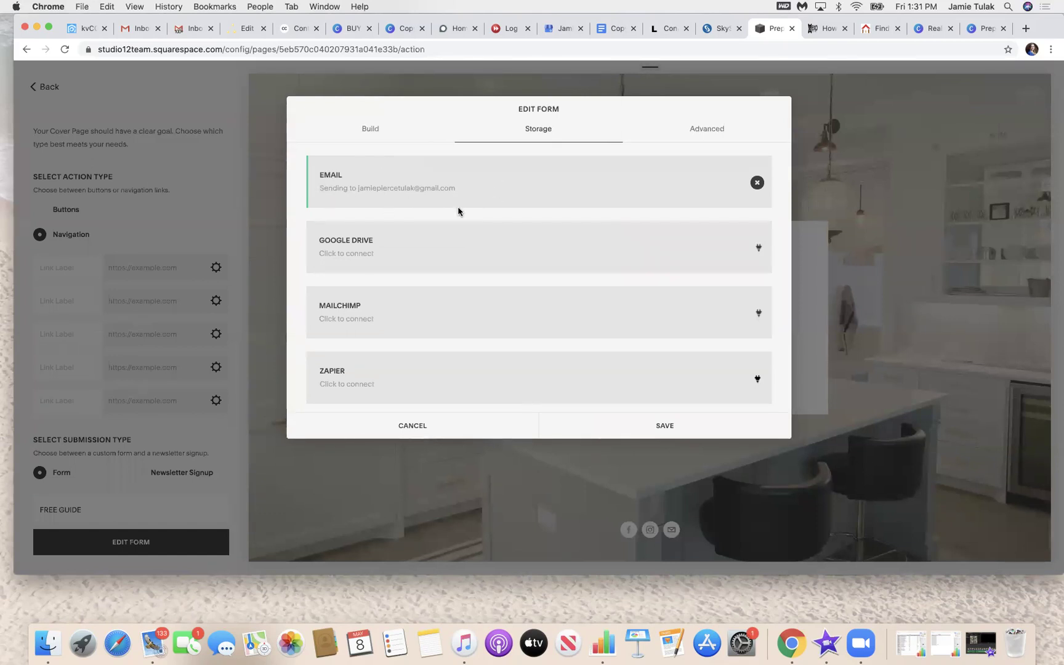
scroll(381, 258, "down", 1)
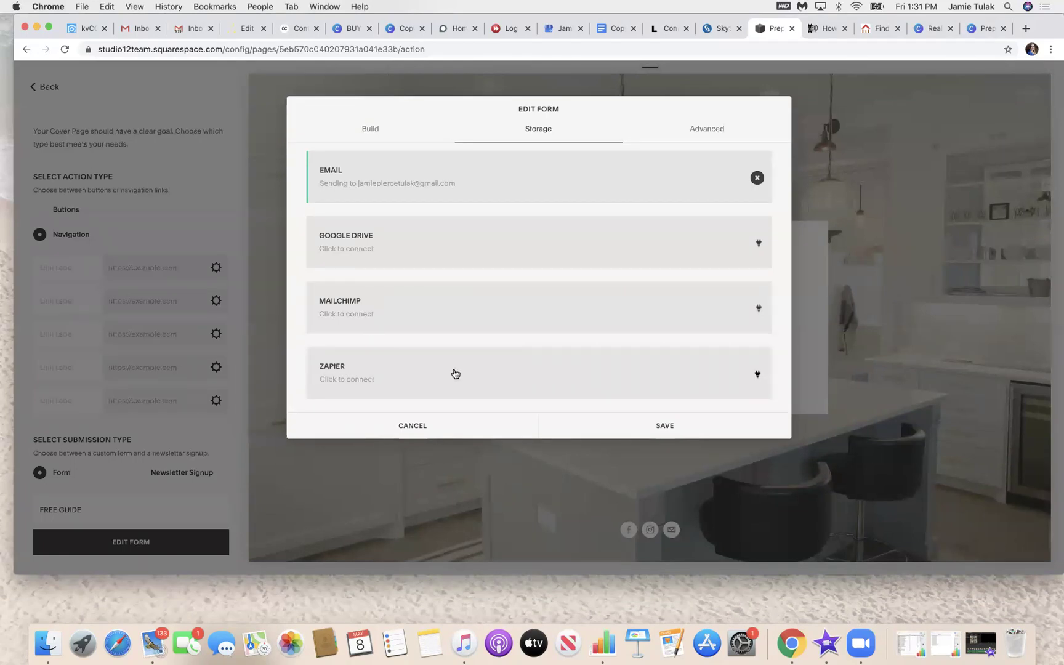
left_click(706, 132)
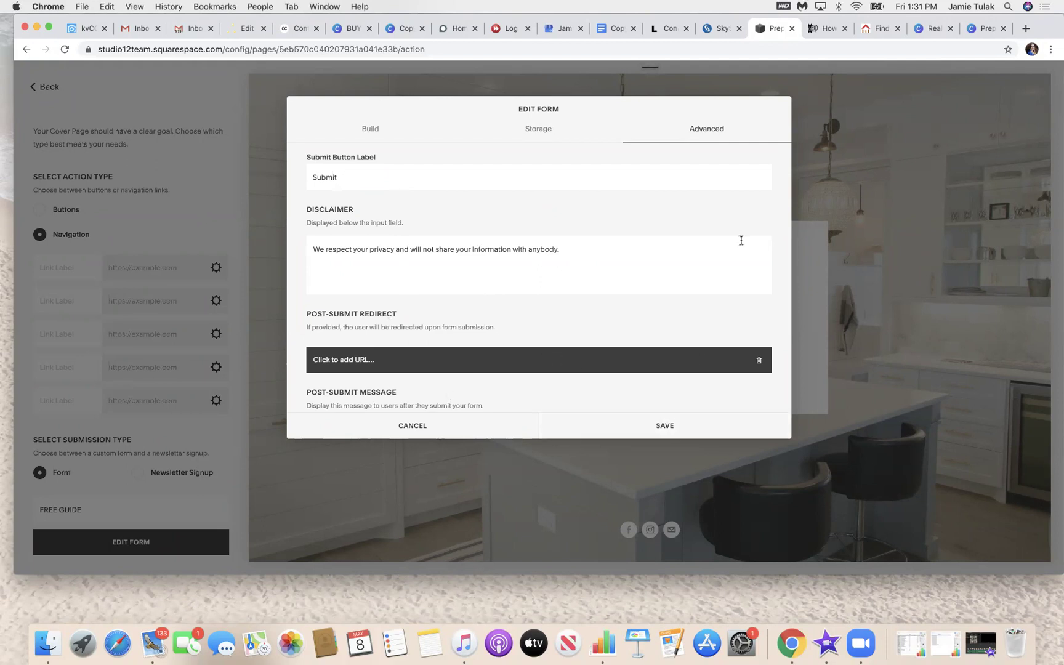
left_click(664, 425)
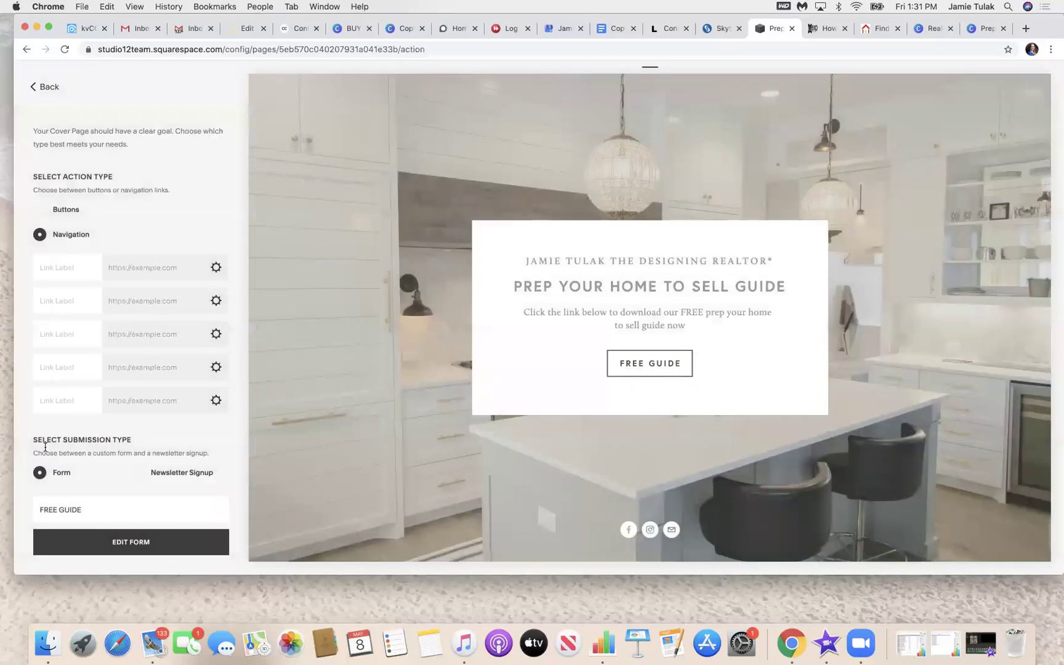
Go back from the form action panel to the Prep Your Home to Sell Guide page settings.
left_click(47, 86)
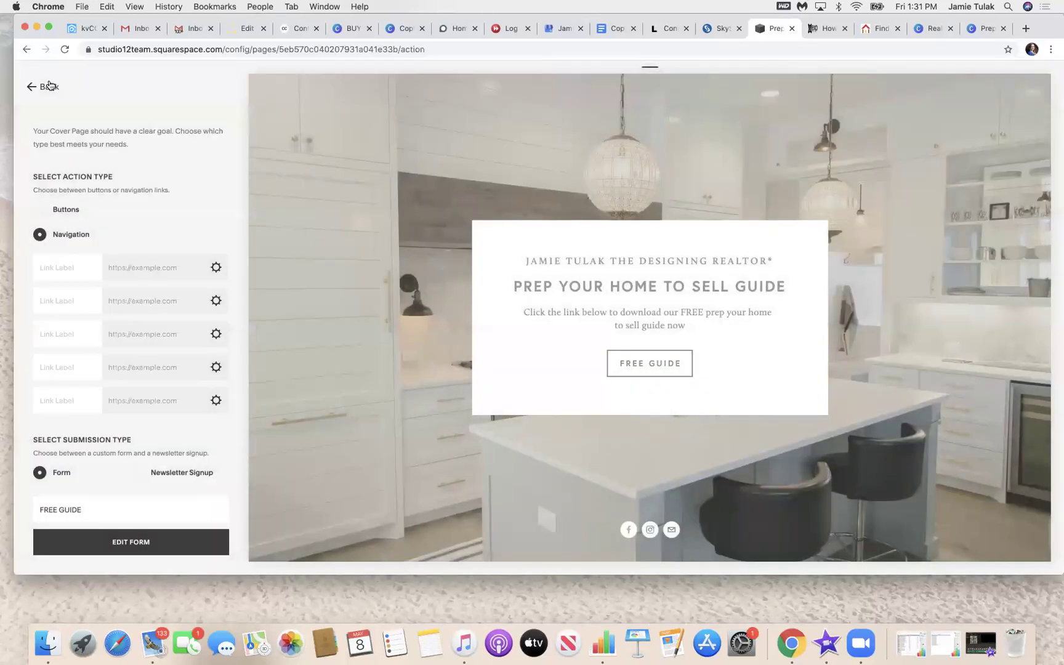
scroll(141, 416, "down", 2)
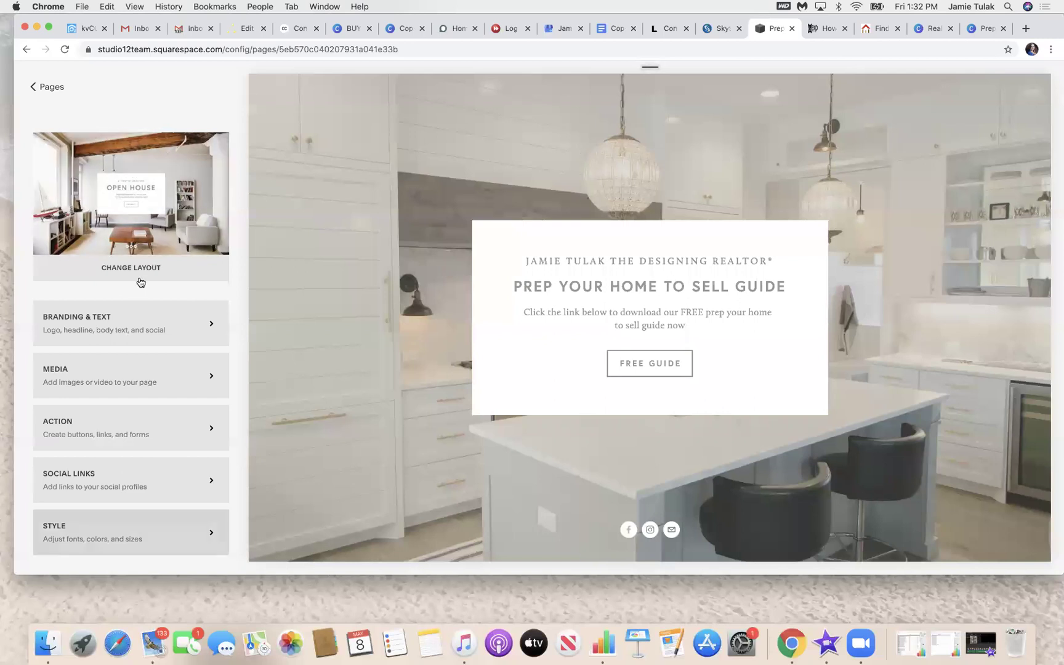
Review the cover page's branding text, background image and links/form settings.
left_click(101, 324)
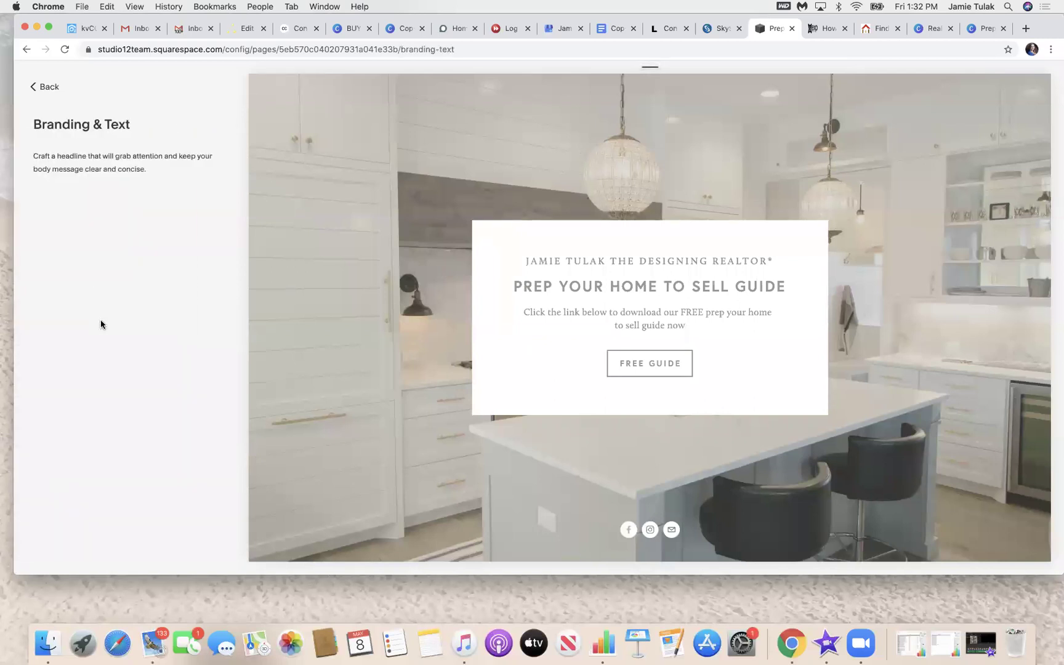
left_click(44, 89)
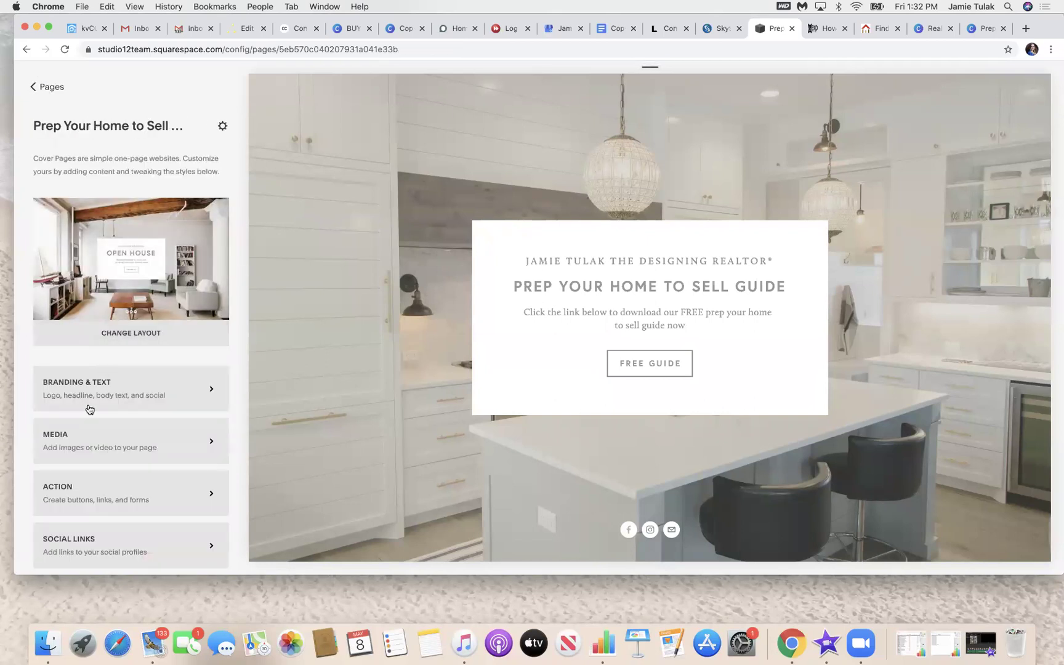
left_click(87, 442)
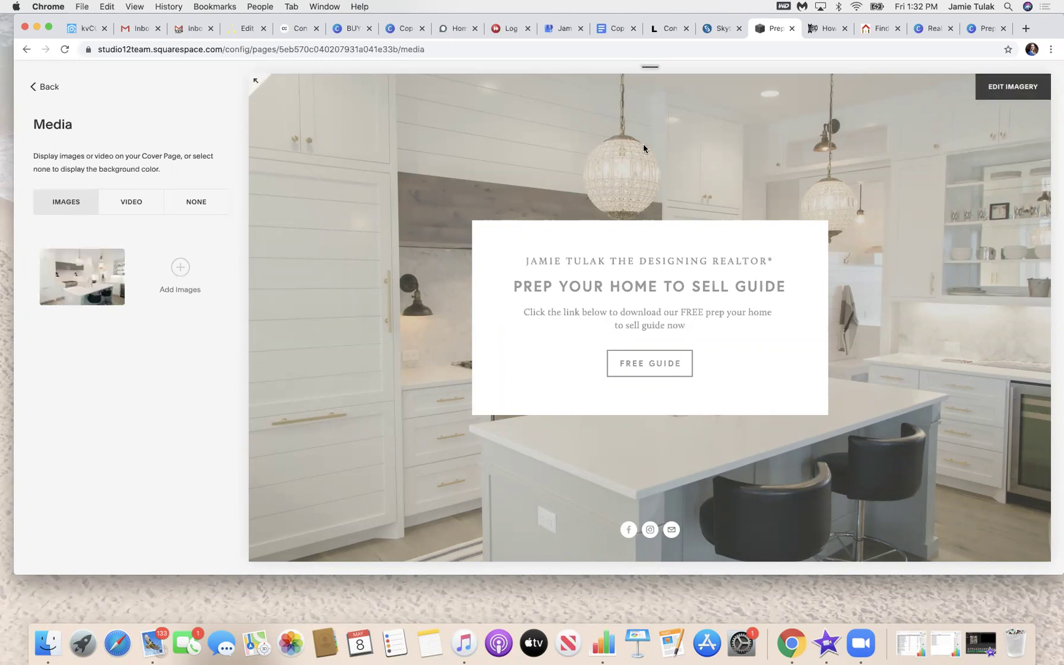
left_click(36, 86)
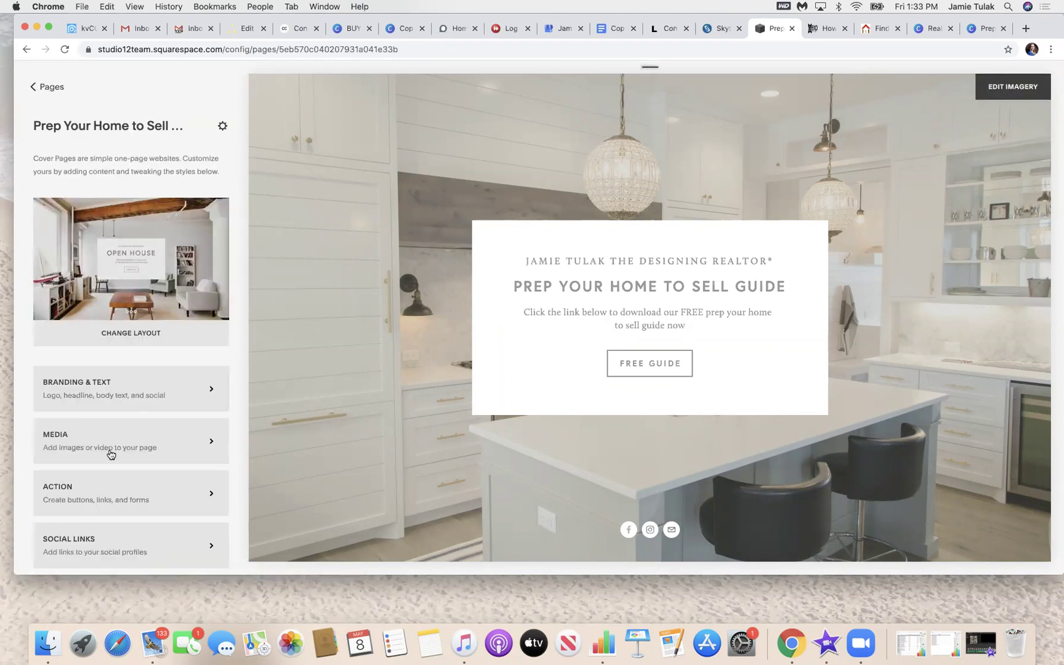
left_click(91, 489)
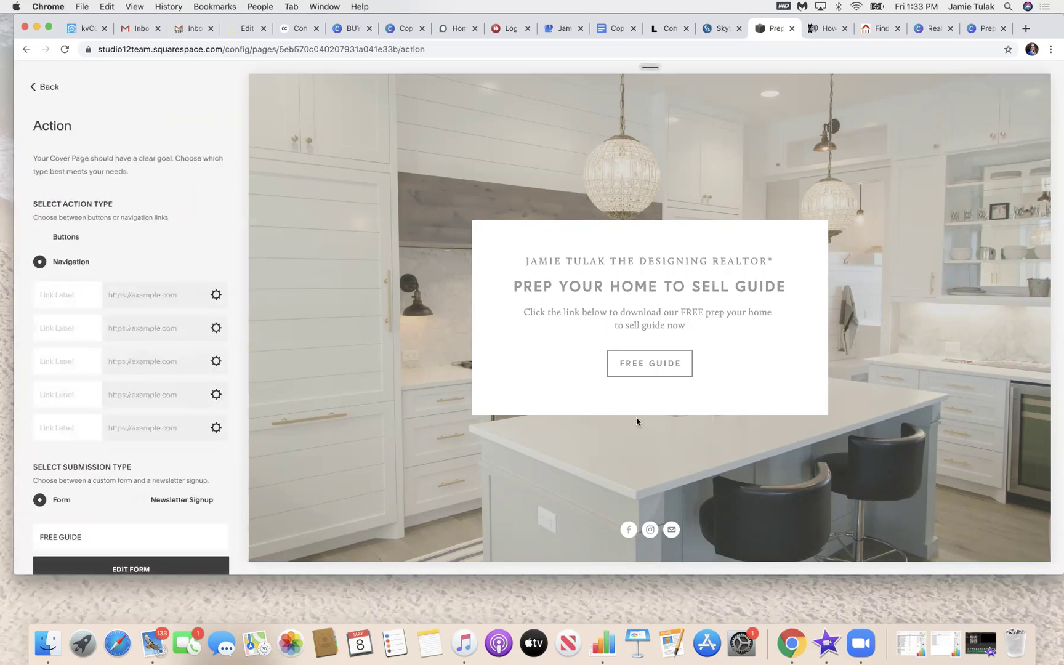
scroll(110, 547, "down", 2)
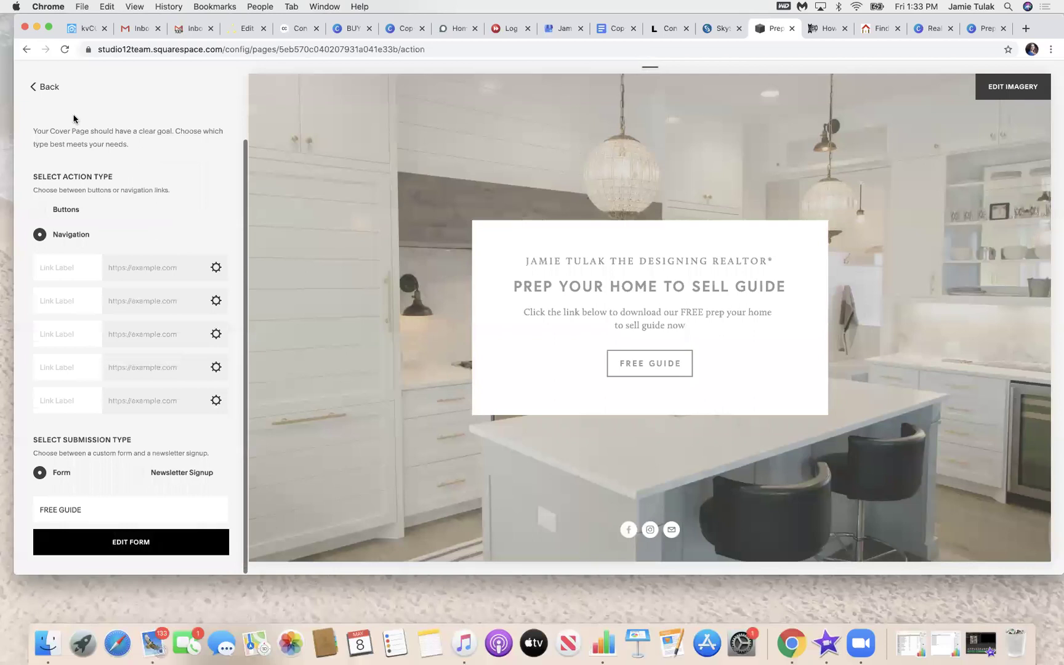
left_click(49, 87)
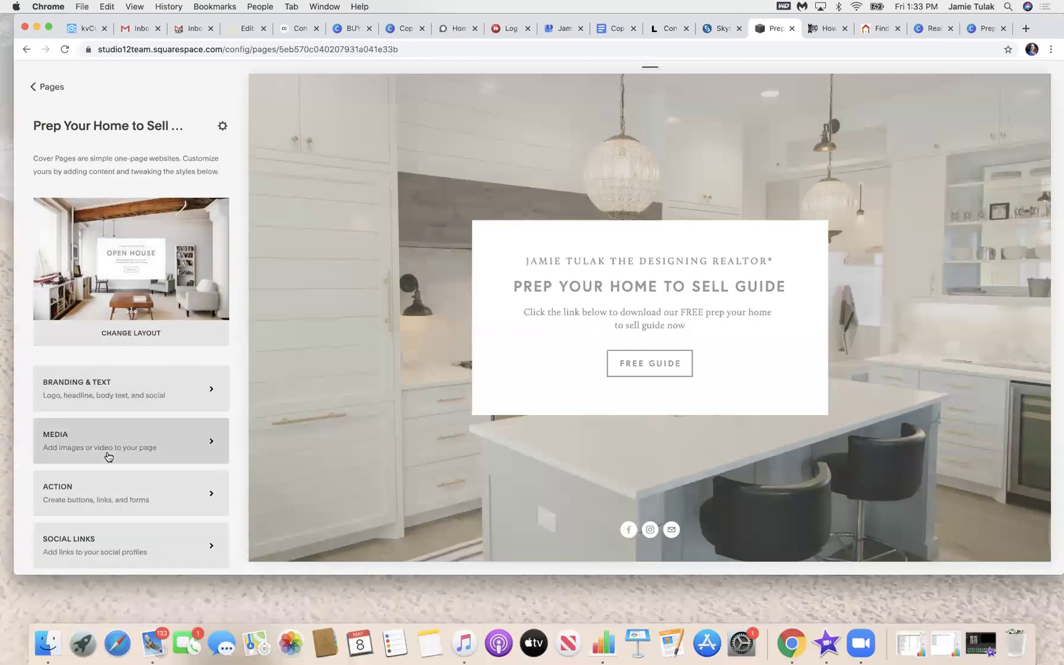
scroll(106, 459, "down", 2)
Check the cover page's social links and style settings, then return to the Pages list.
left_click(100, 493)
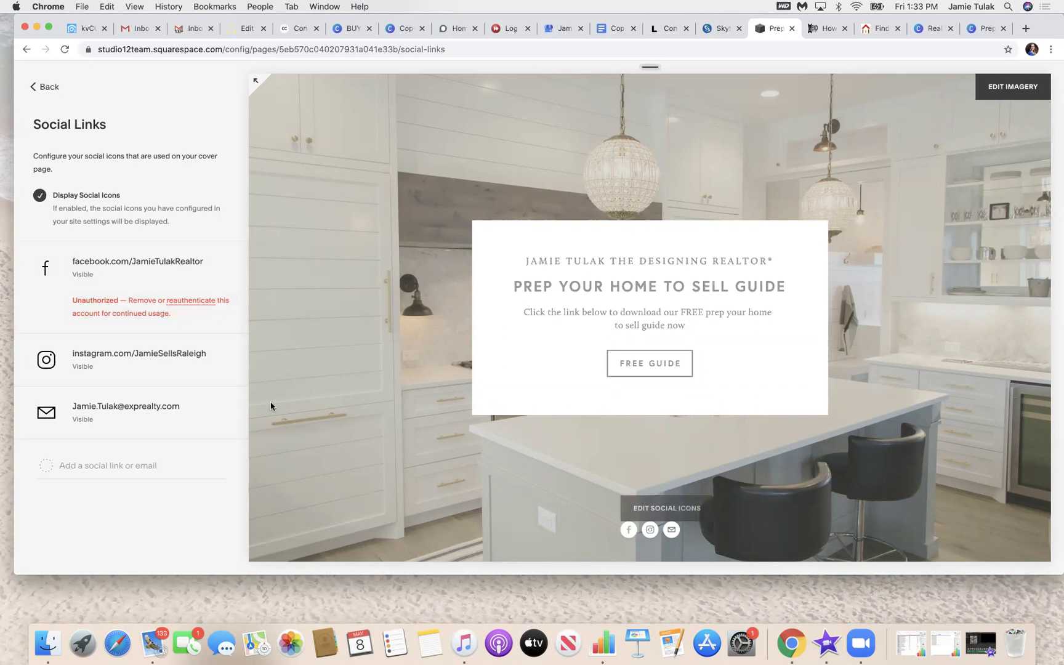
left_click(38, 85)
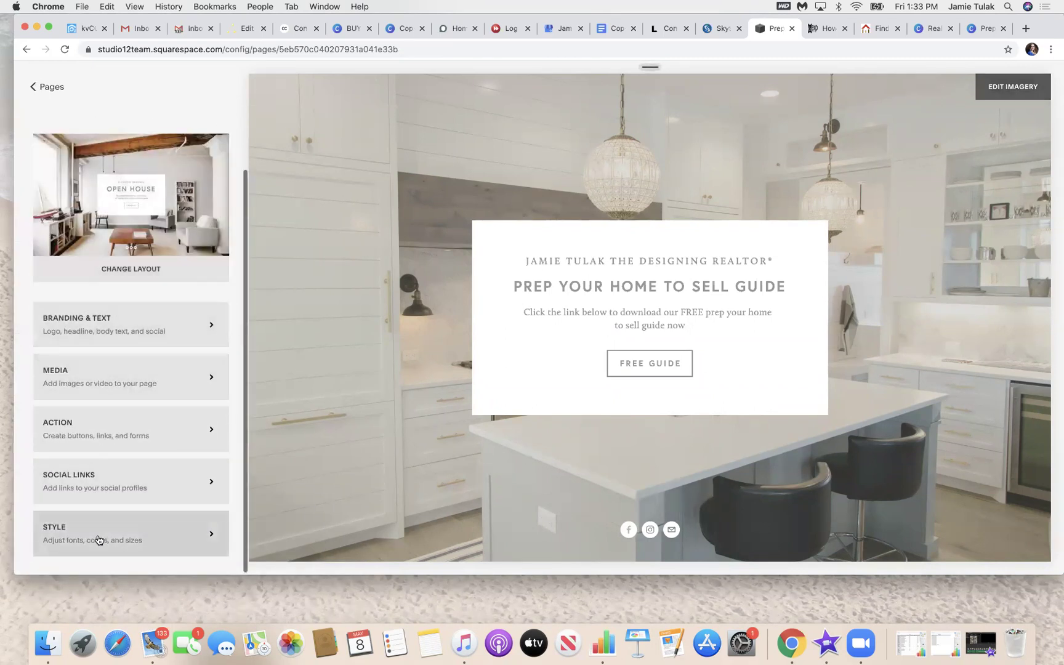
left_click(101, 535)
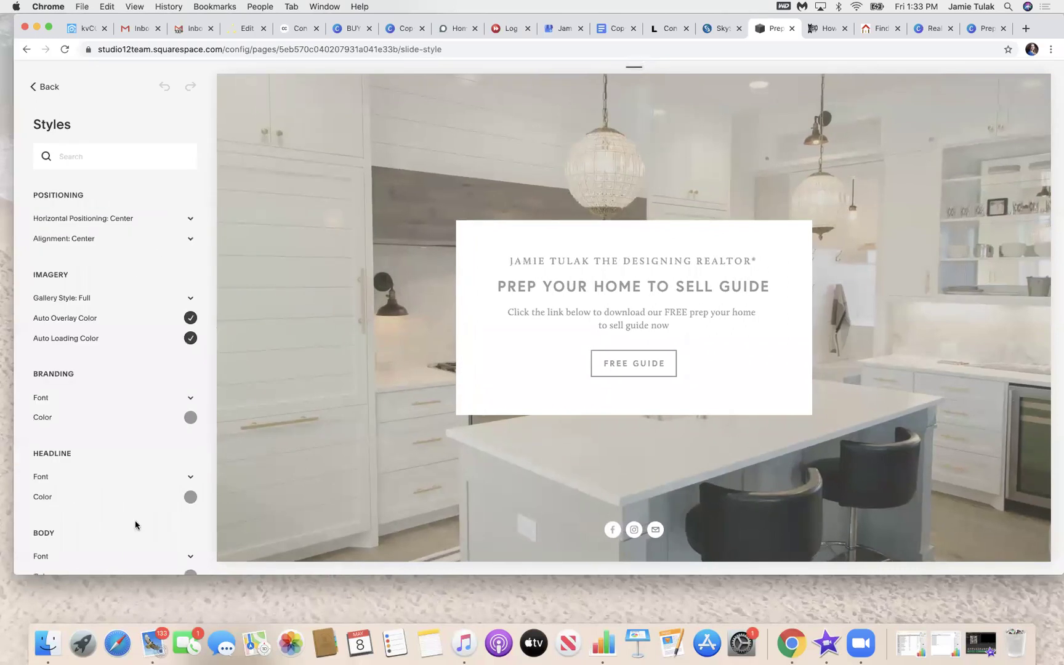
scroll(135, 527, "down", 15)
scroll(136, 528, "up", 15)
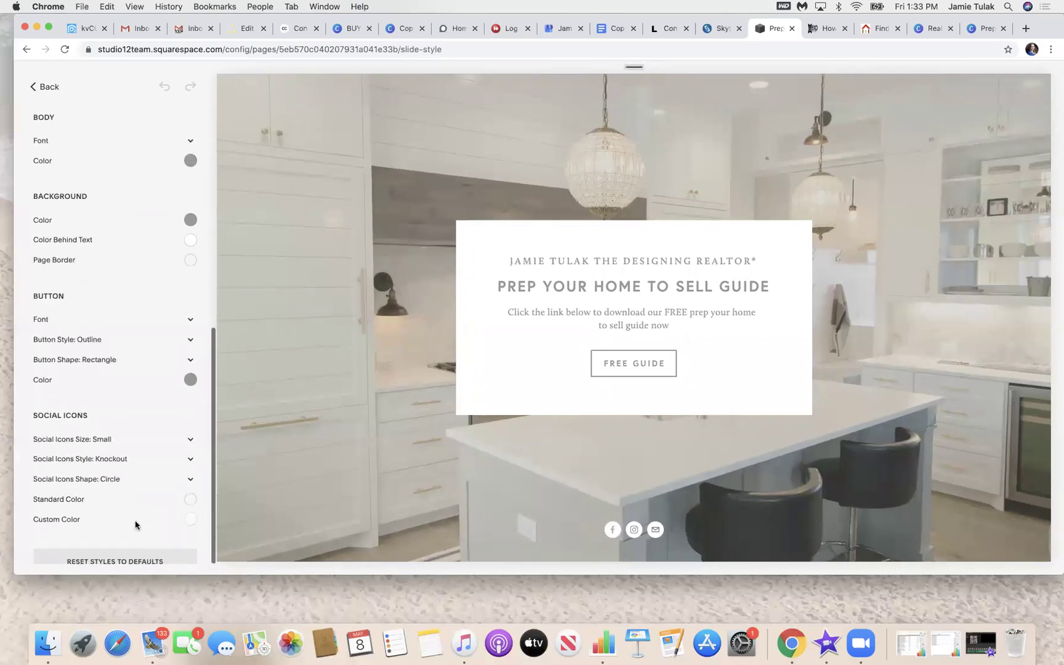
left_click(51, 90)
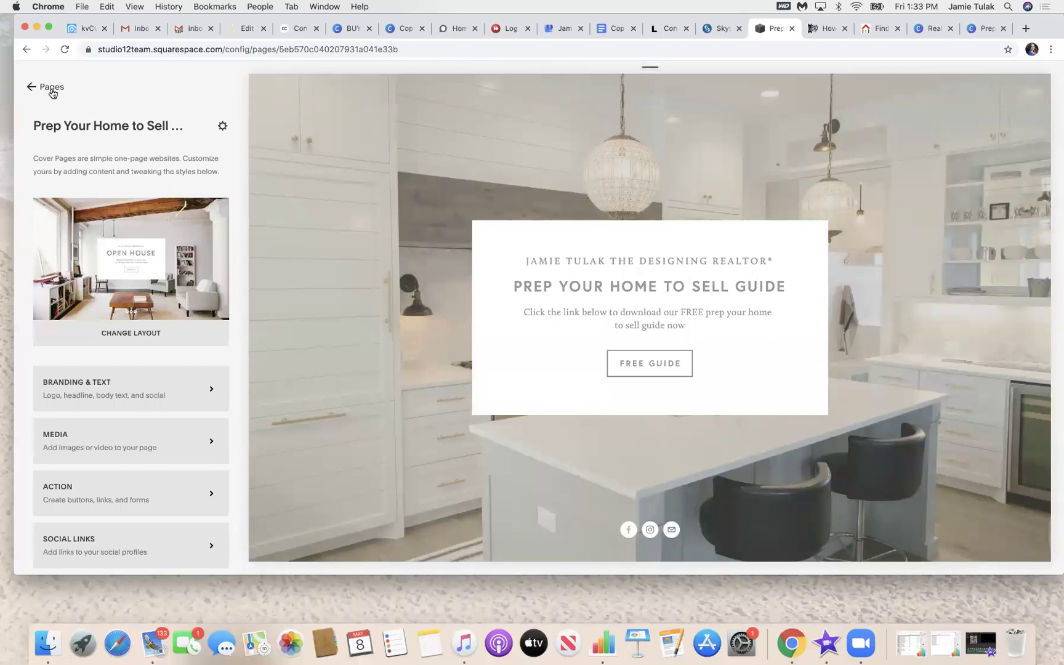
left_click(52, 88)
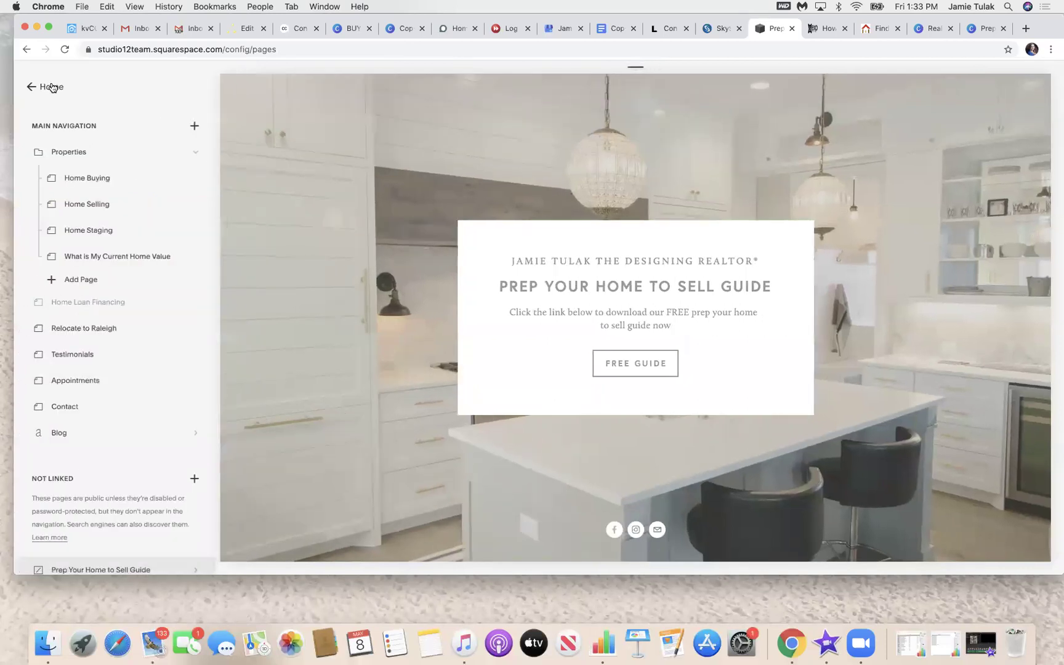
Open the Home Buying page and begin editing the First Time Home Buyer Guide section.
left_click(90, 179)
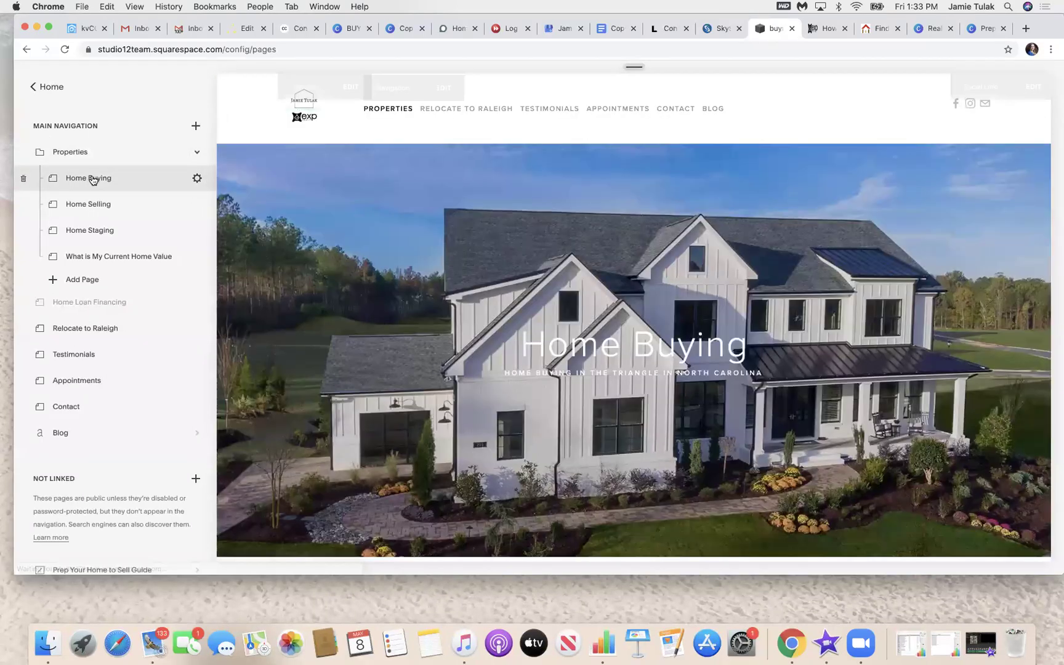
scroll(636, 399, "down", 6)
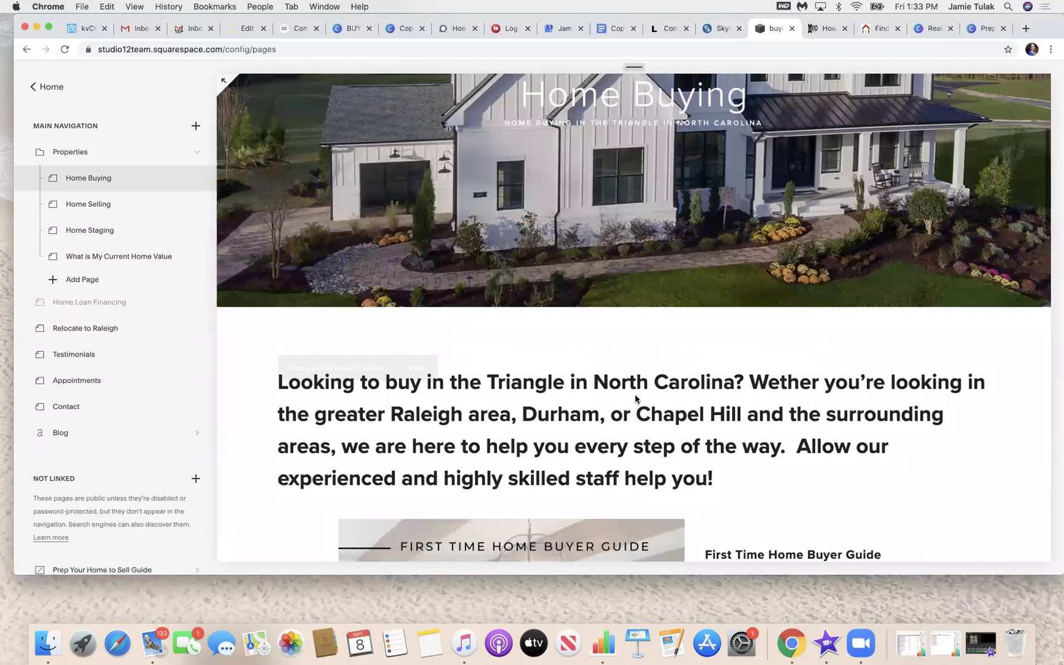
scroll(616, 372, "down", 2)
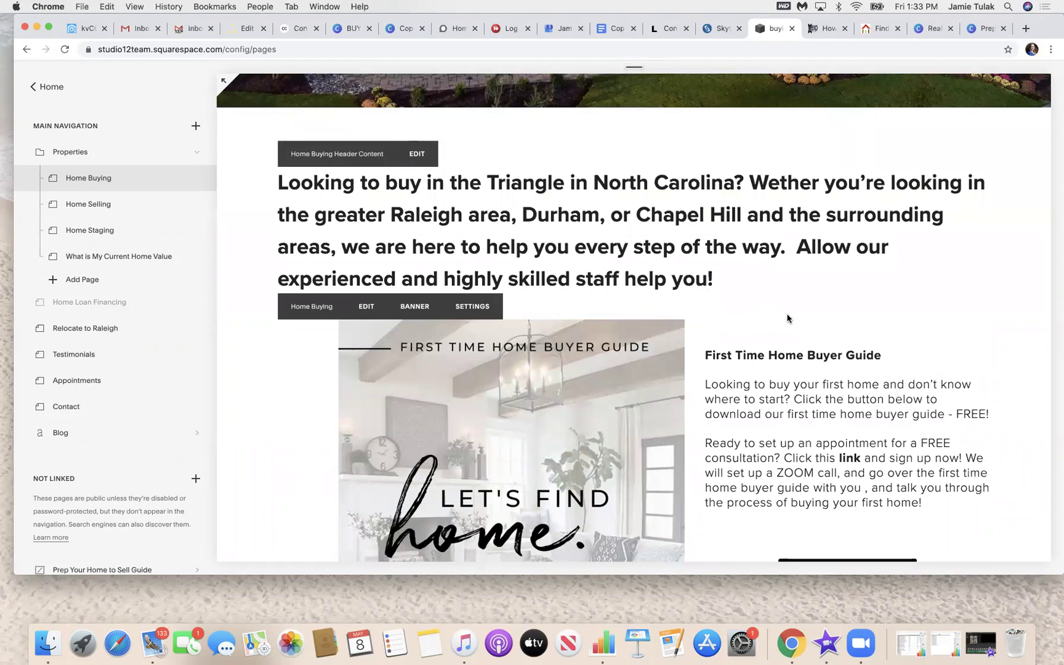
scroll(785, 317, "up", 1)
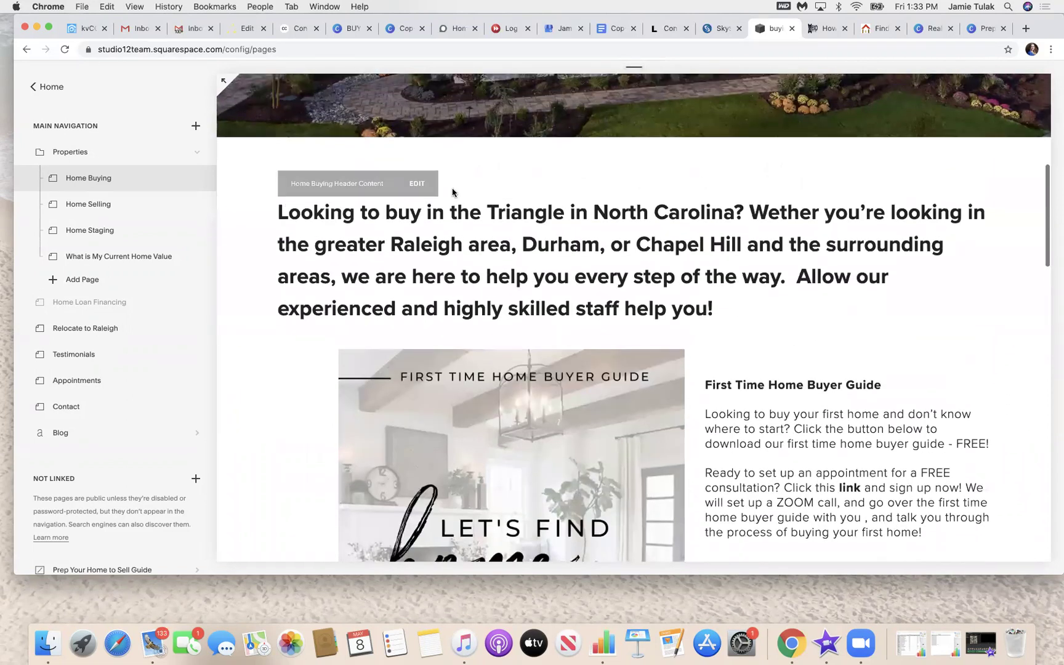
scroll(332, 271, "down", 2)
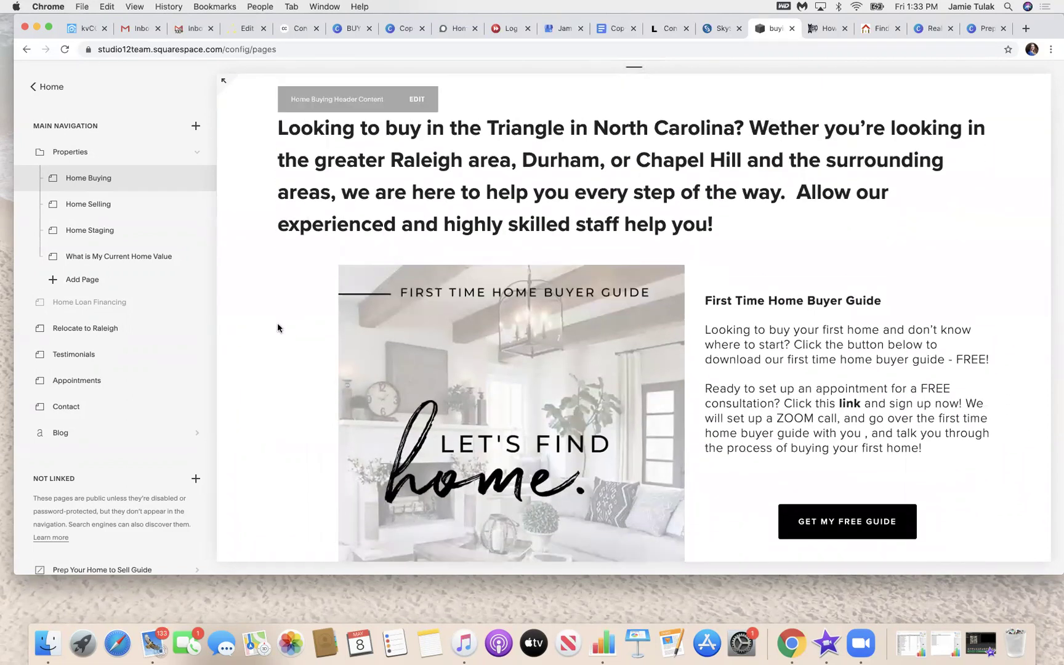
mouse_move(480, 252)
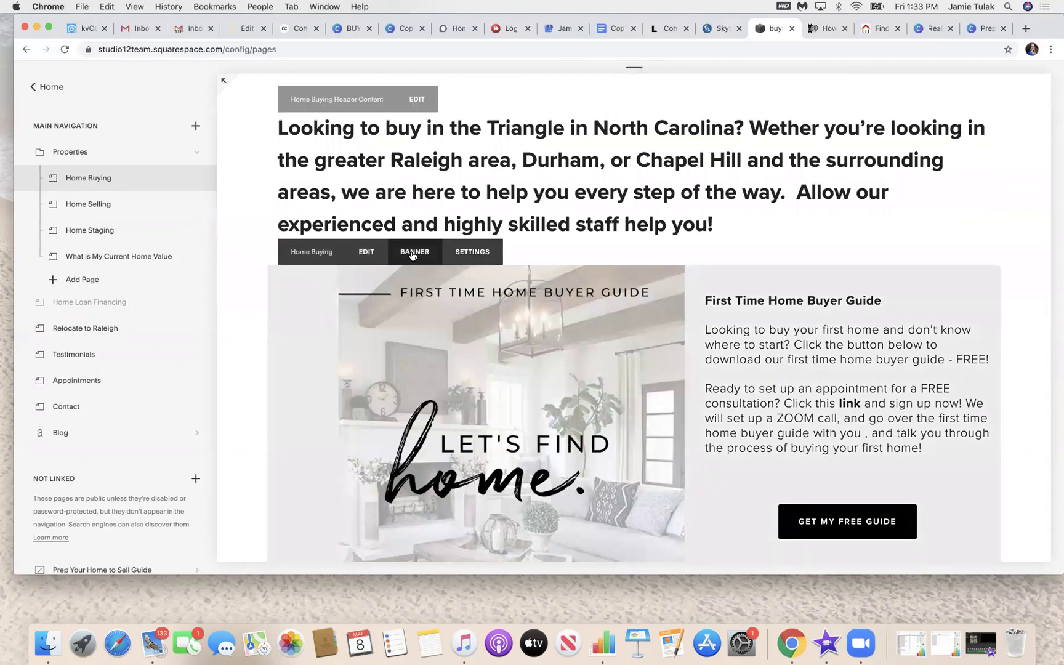
left_click(370, 252)
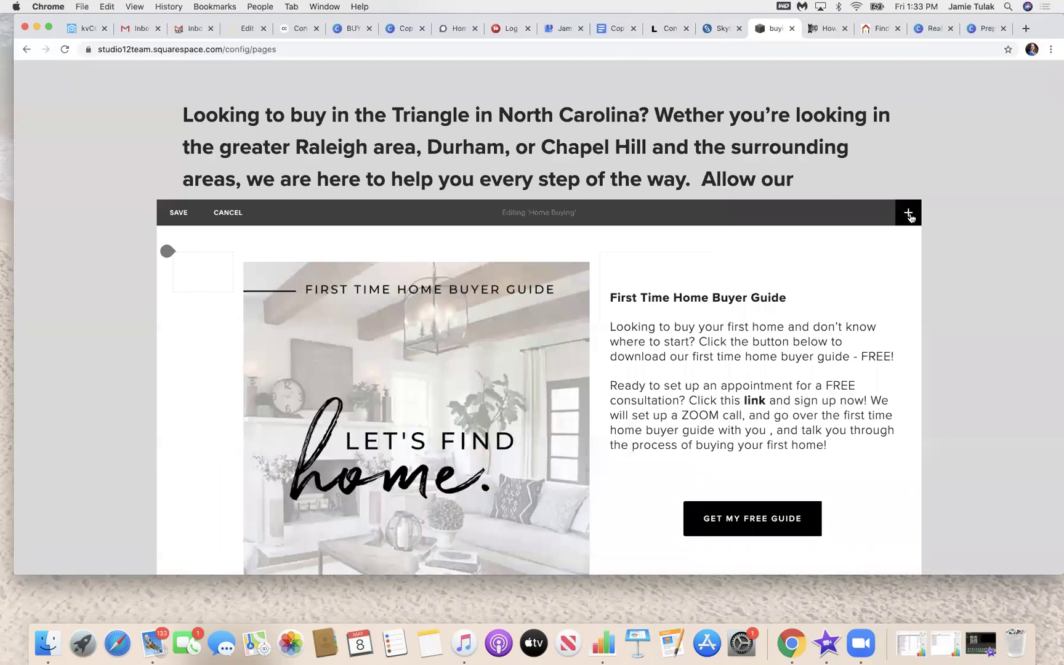
Add a spacer block beside the guide image and resize it to push the image right.
left_click(909, 213)
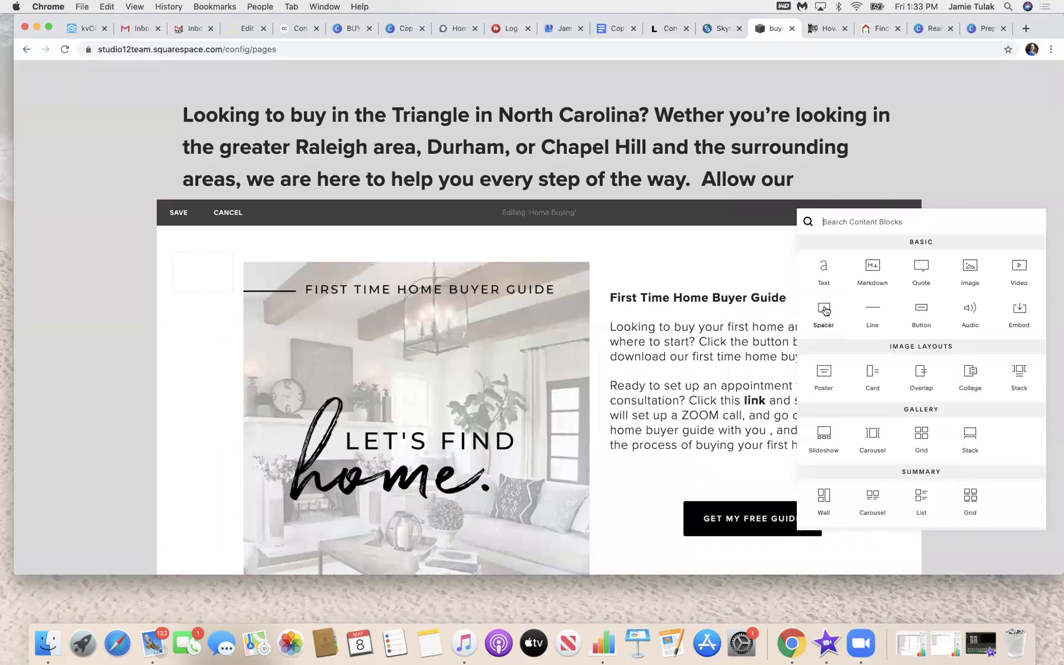
left_click(826, 311)
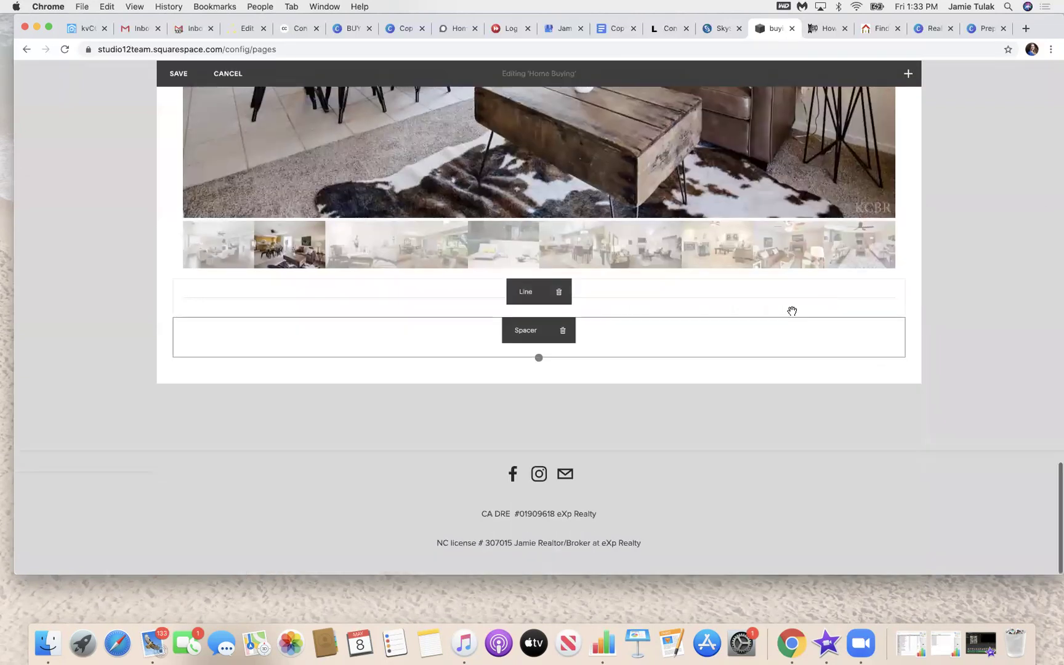
left_click_drag(454, 322, 228, 333)
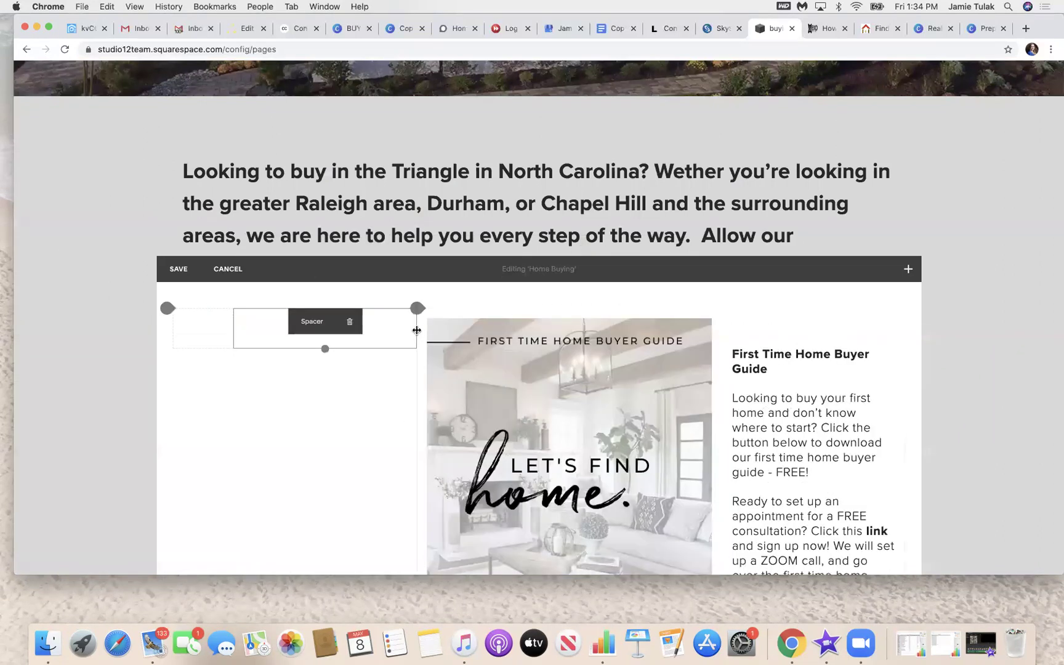
left_click_drag(419, 331, 296, 329)
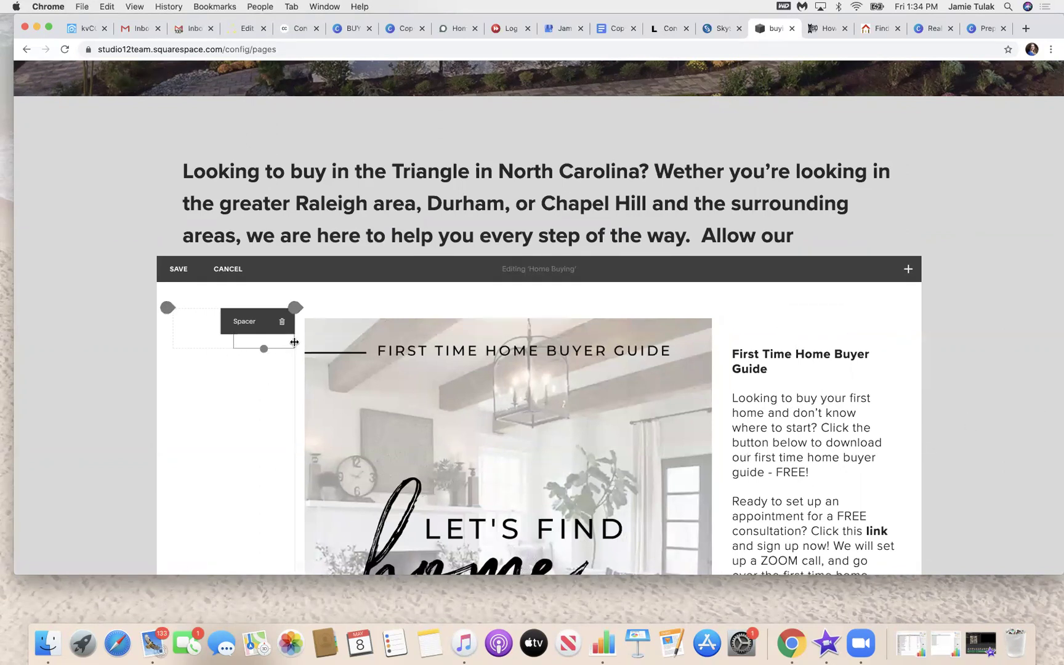
left_click_drag(295, 341, 453, 356)
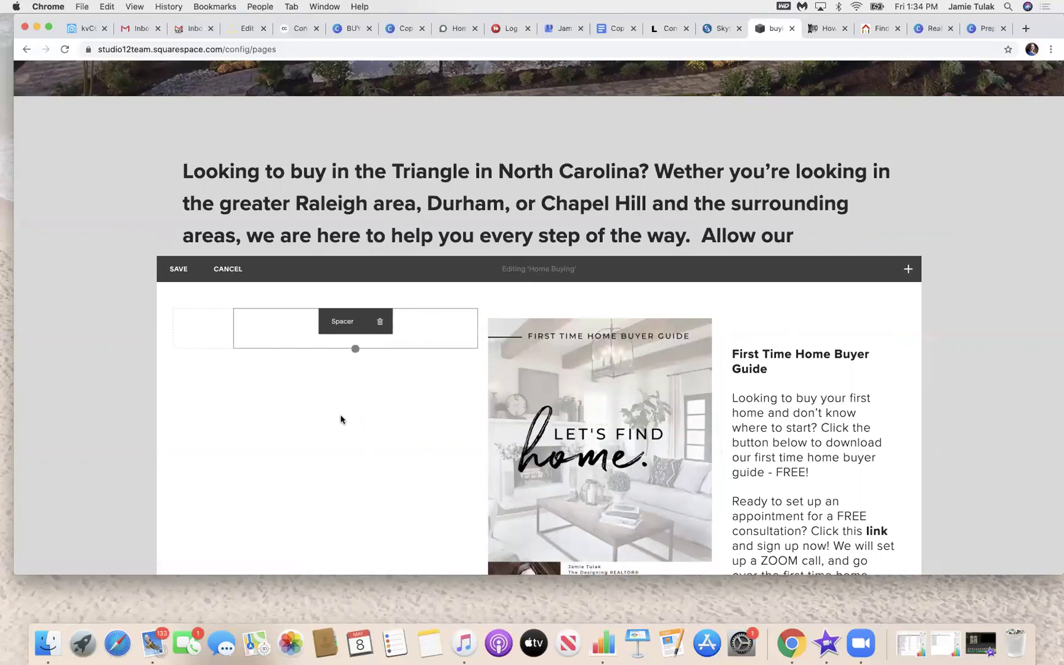
Delete the spacer block and confirm its removal.
scroll(341, 419, "down", 5)
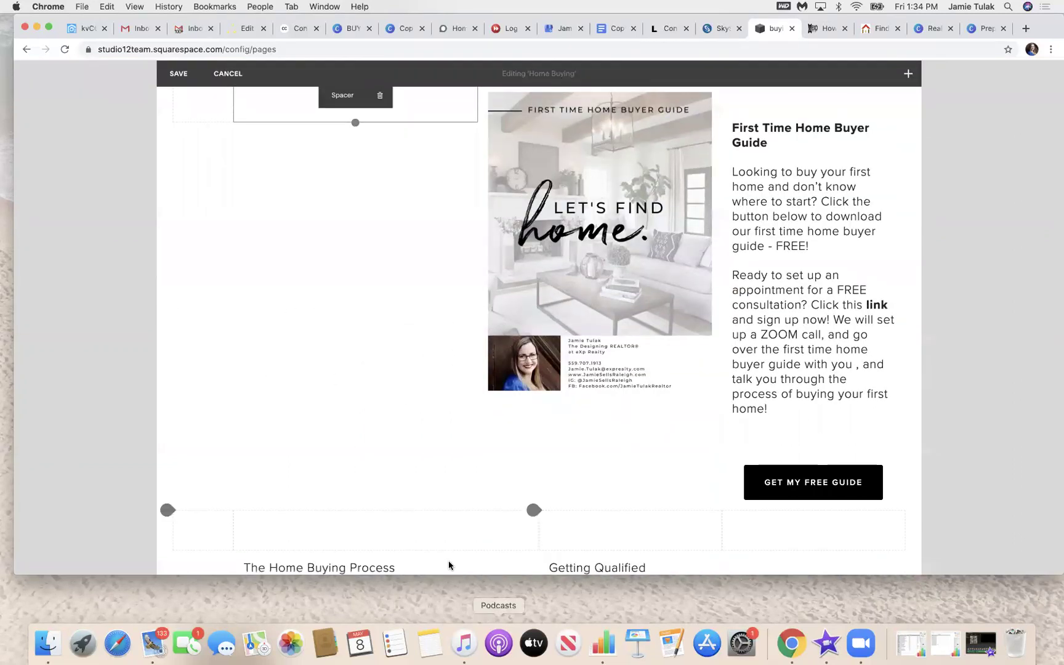
scroll(401, 518, "up", 5)
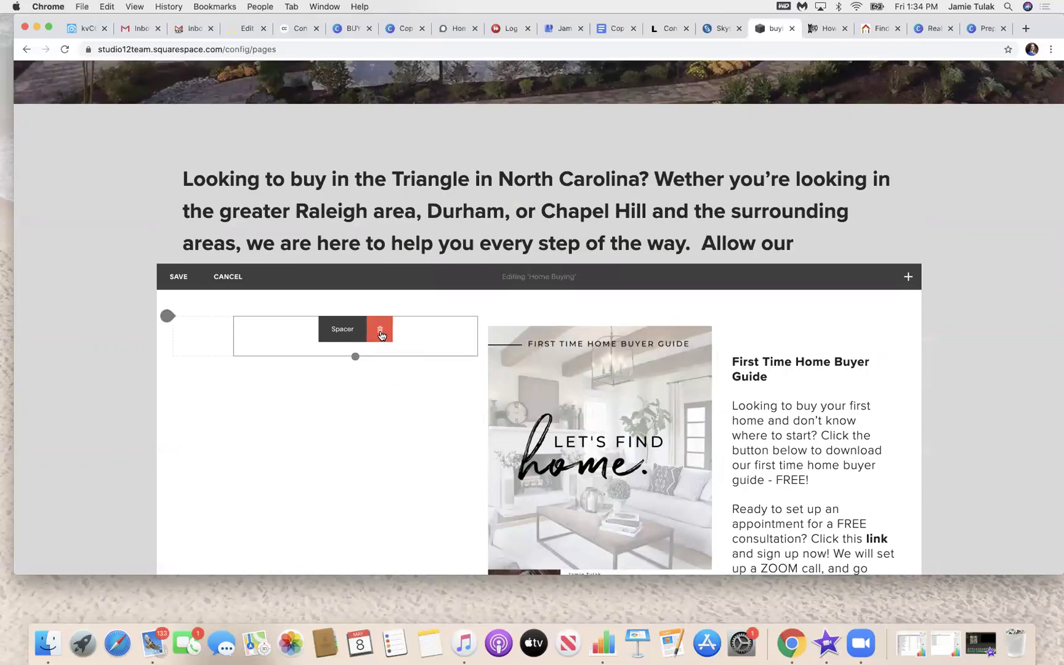
left_click(380, 333)
left_click(433, 367)
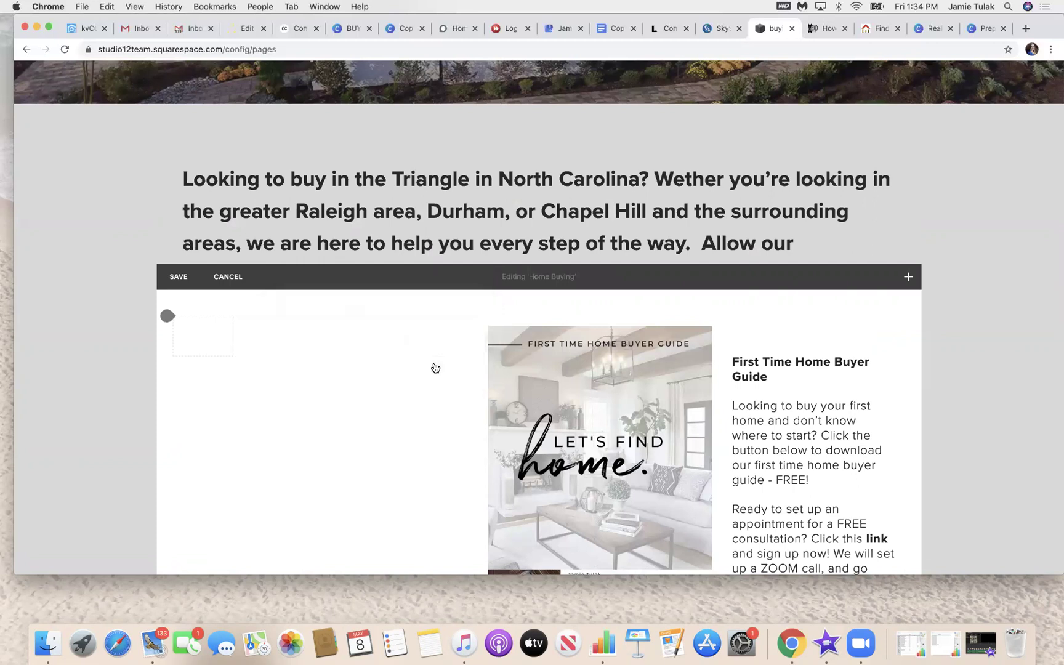
scroll(857, 367, "down", 4)
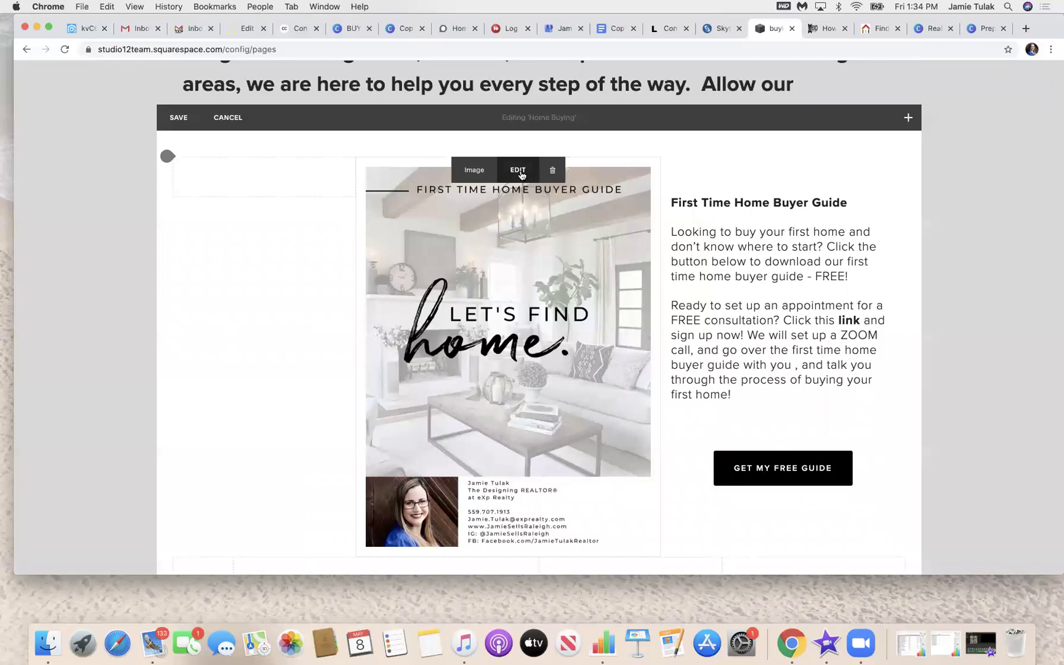
Inspect the guide image's settings and design options, closing them without changes.
left_click(519, 172)
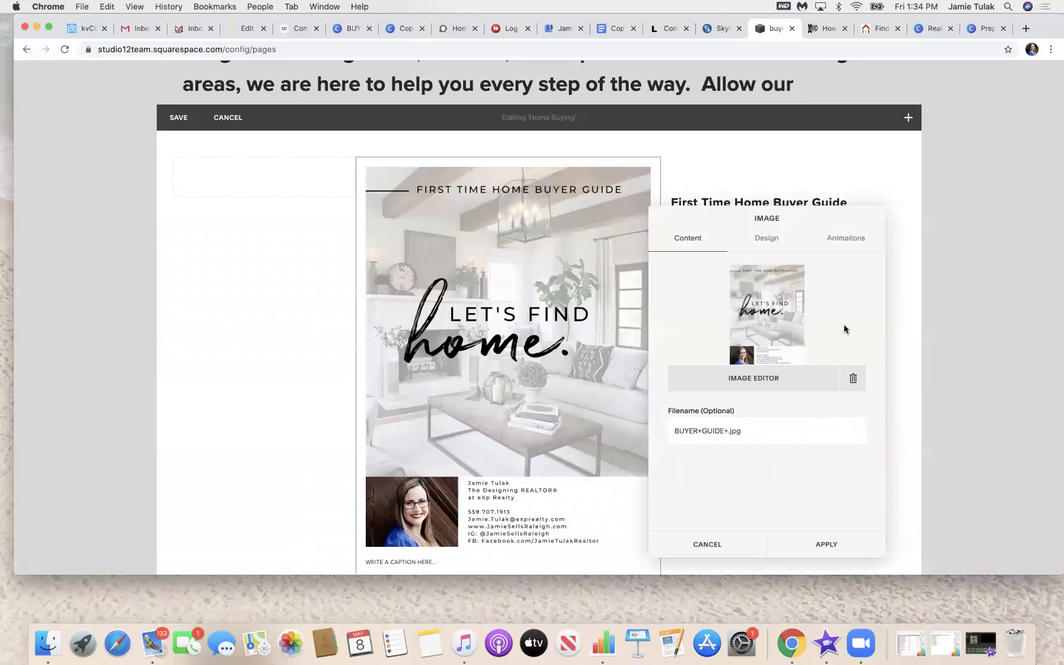
left_click(768, 241)
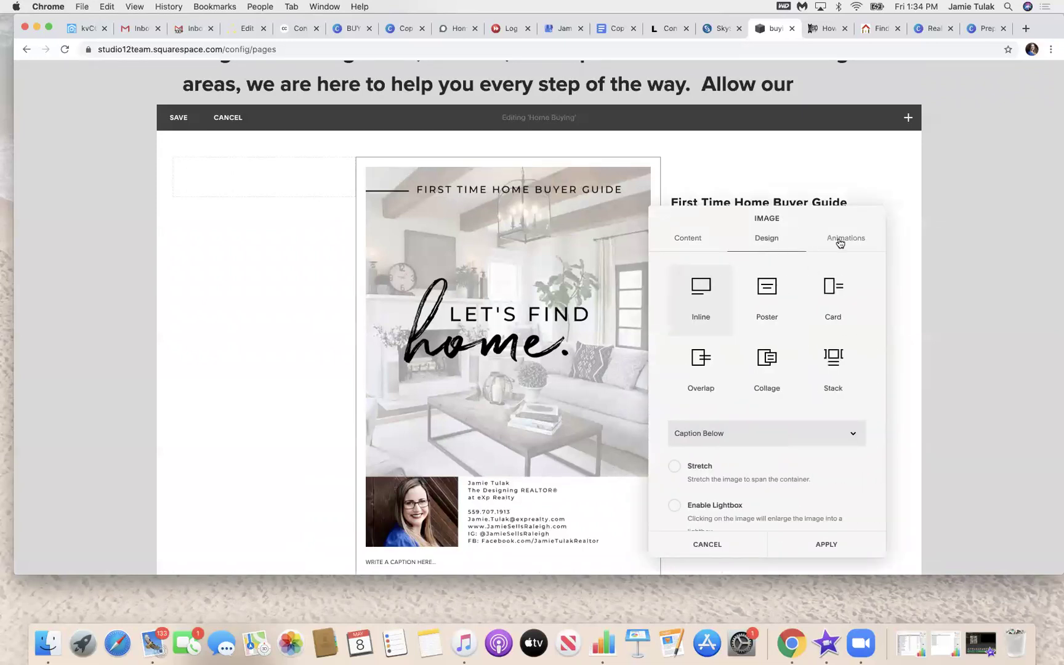
left_click(717, 539)
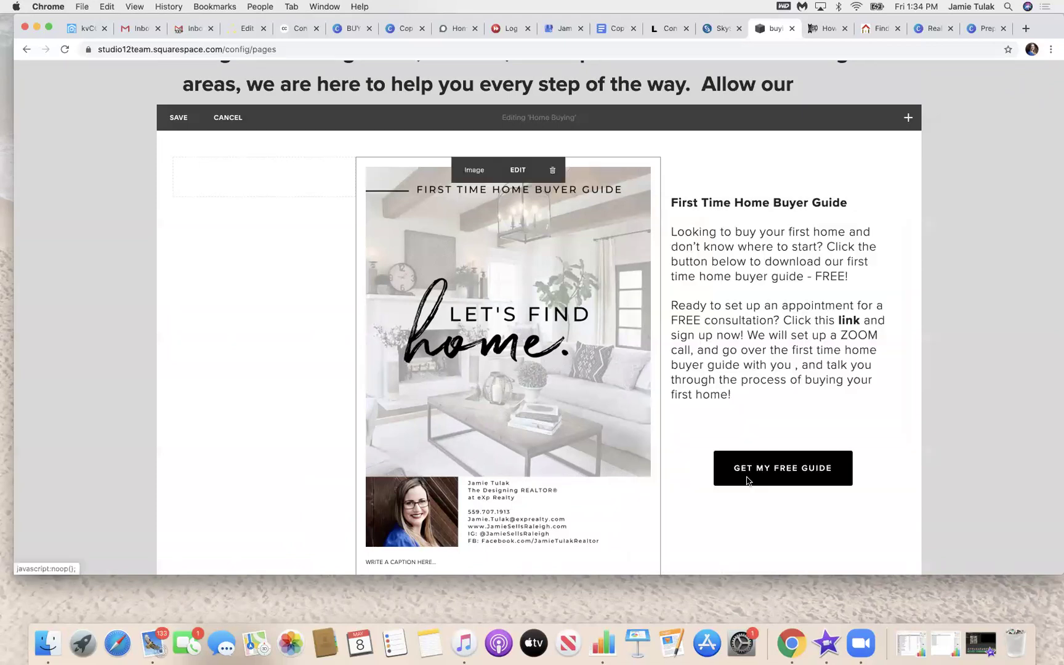
Check where the bold word 'link' points, comparing against the eXp Realty home value tab.
left_click(855, 321)
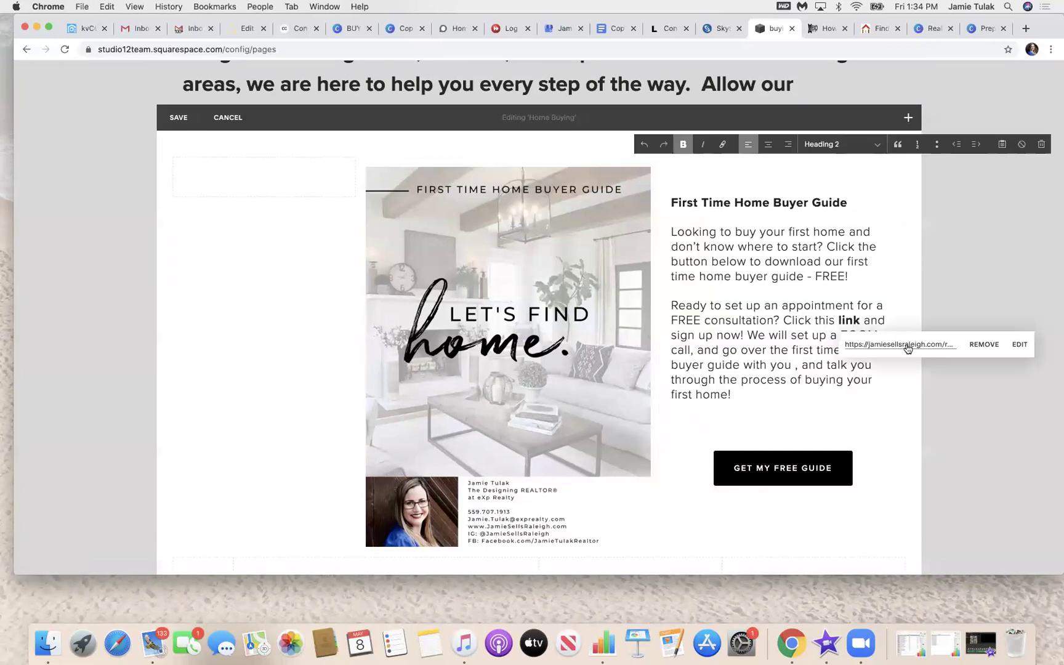
left_click(1020, 346)
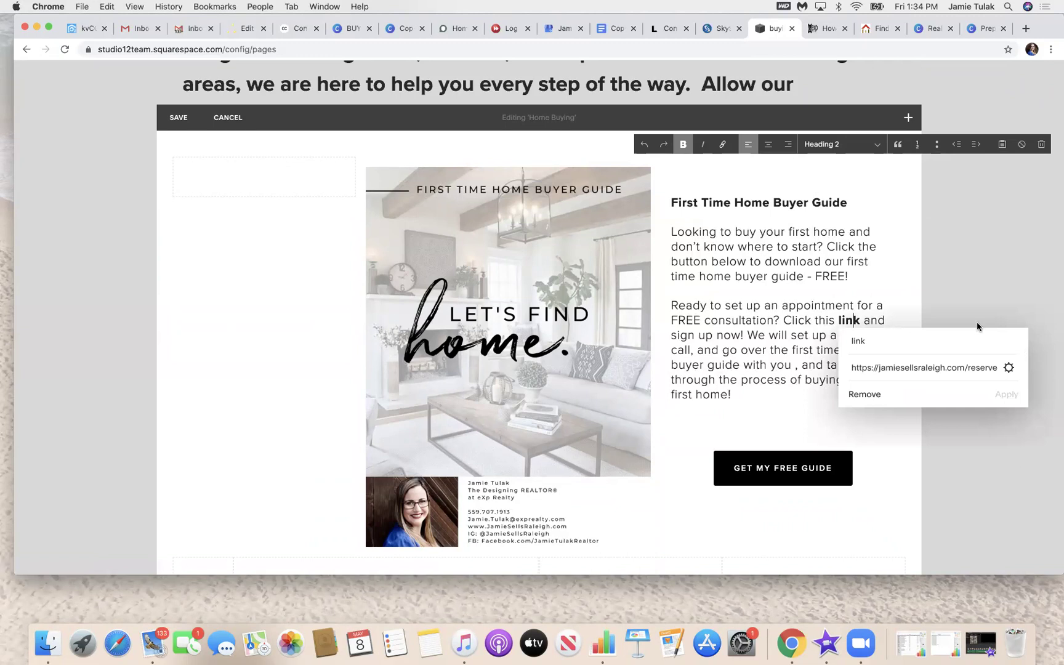
left_click(1009, 368)
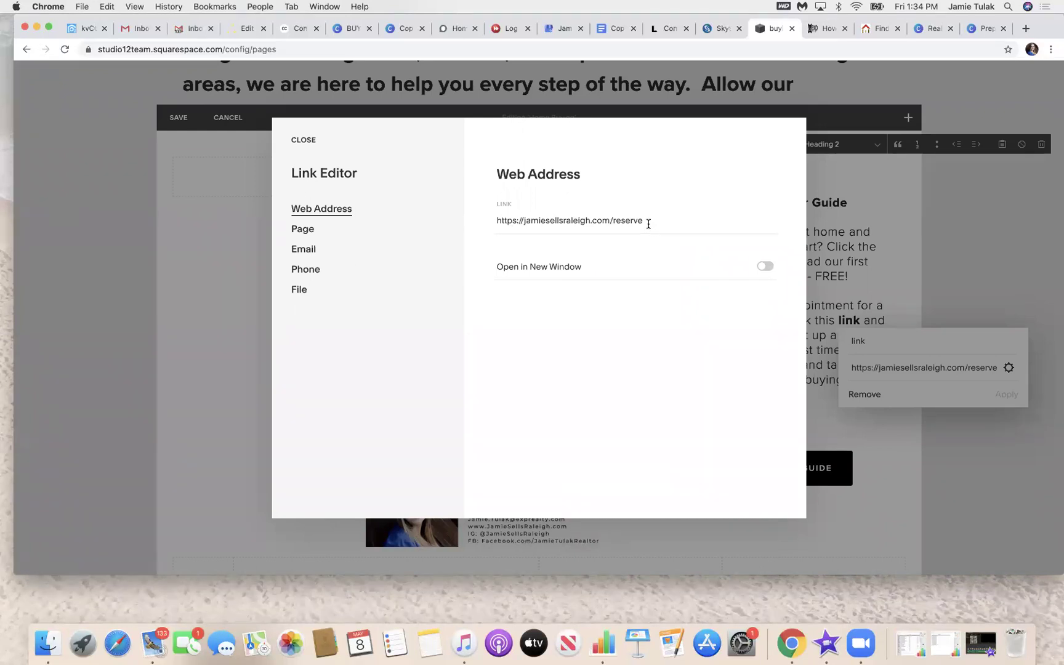
left_click(306, 140)
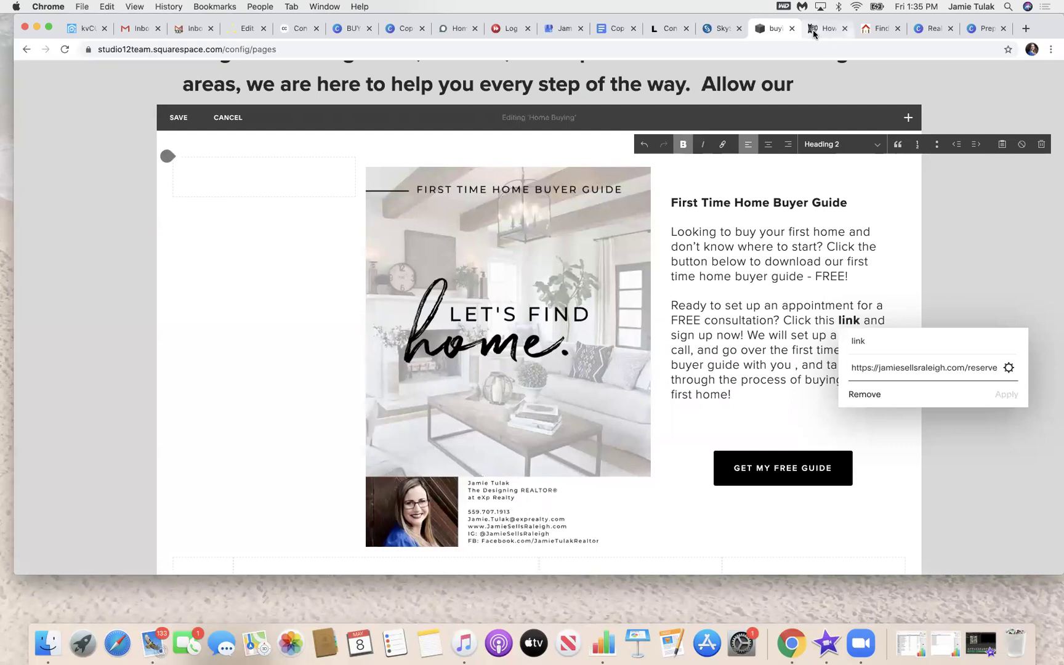
left_click(879, 28)
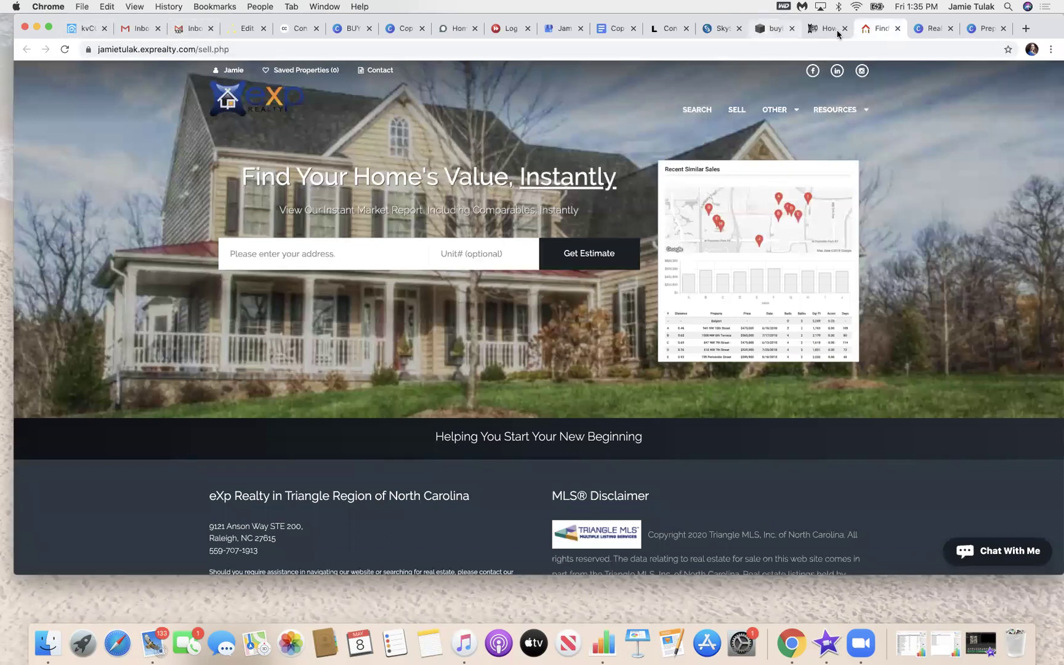
left_click(780, 28)
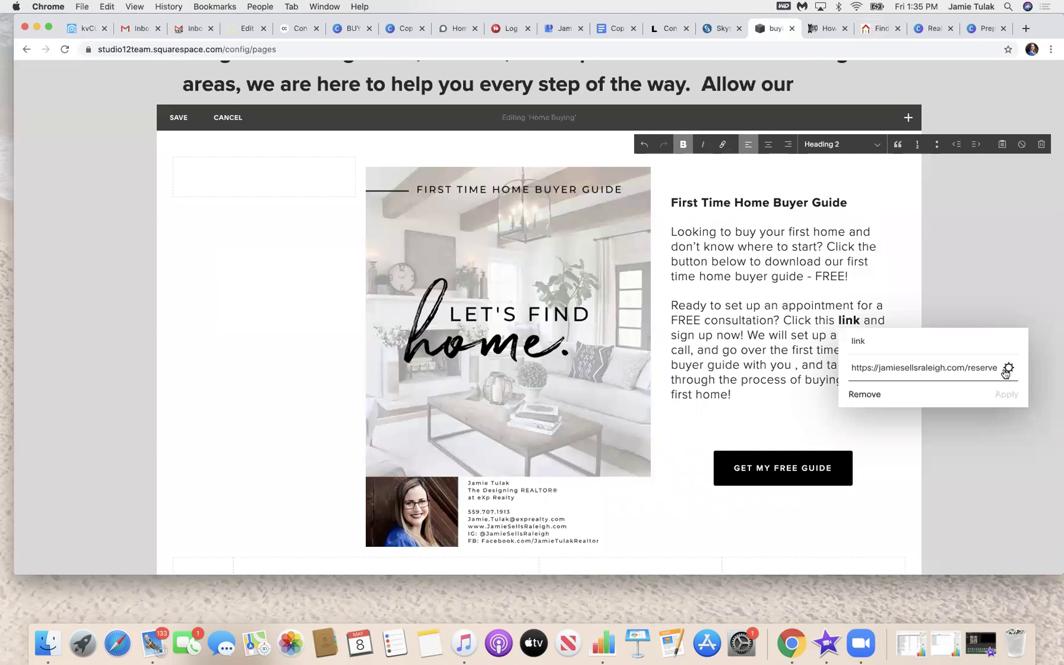
Keep the /reserve link opening in the same window, save it, and dismiss the popover.
left_click(1010, 369)
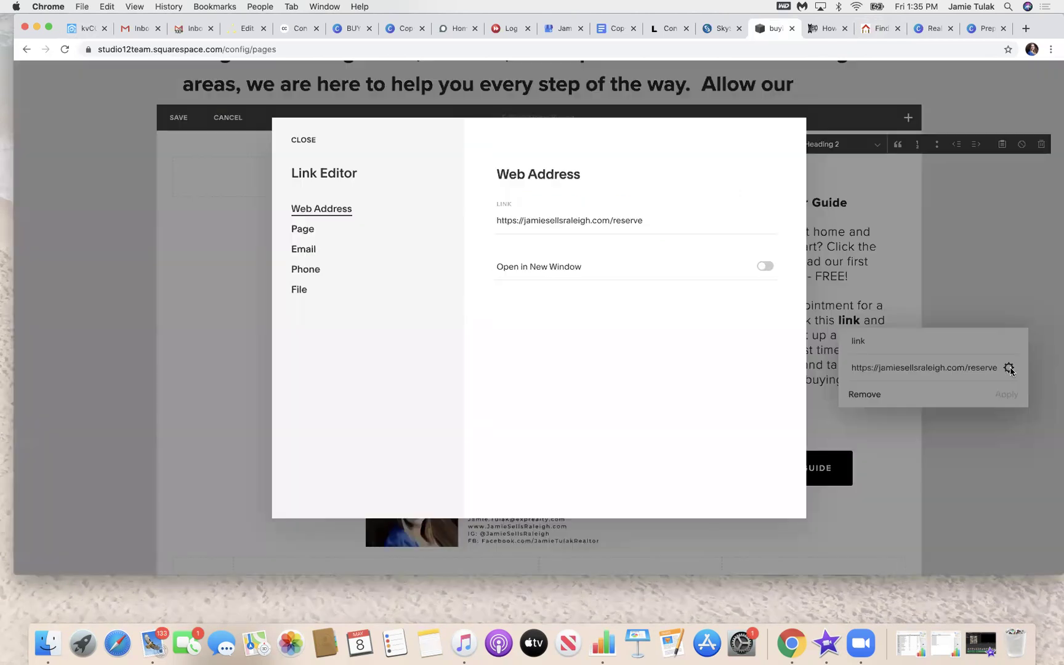
left_click(765, 268)
left_click(768, 269)
left_click(300, 141)
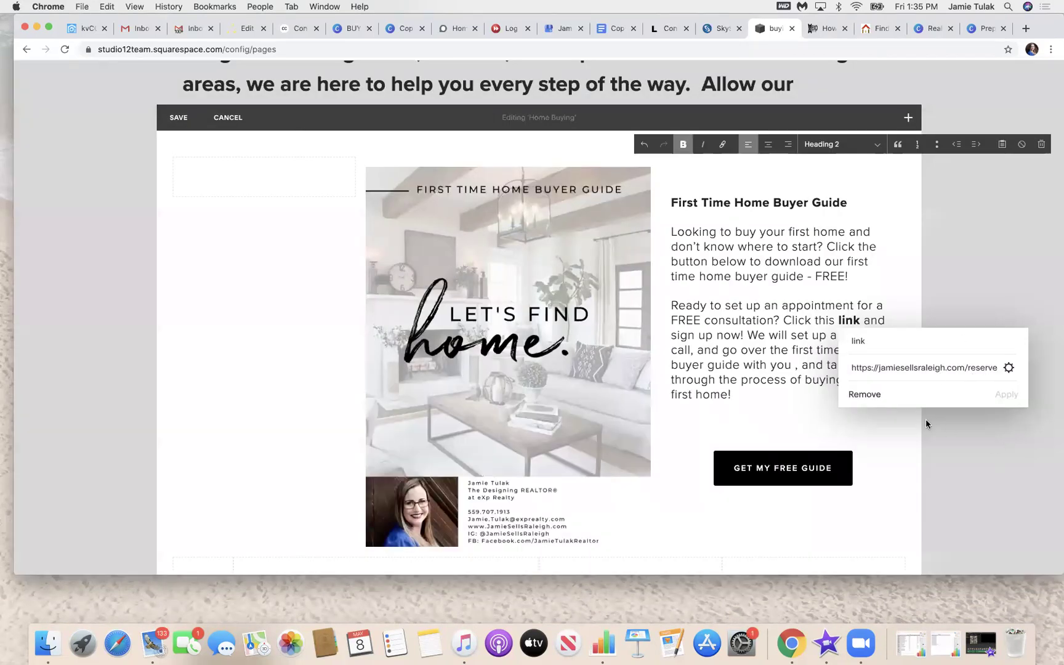
left_click(964, 463)
scroll(770, 473, "down", 3)
mouse_move(789, 408)
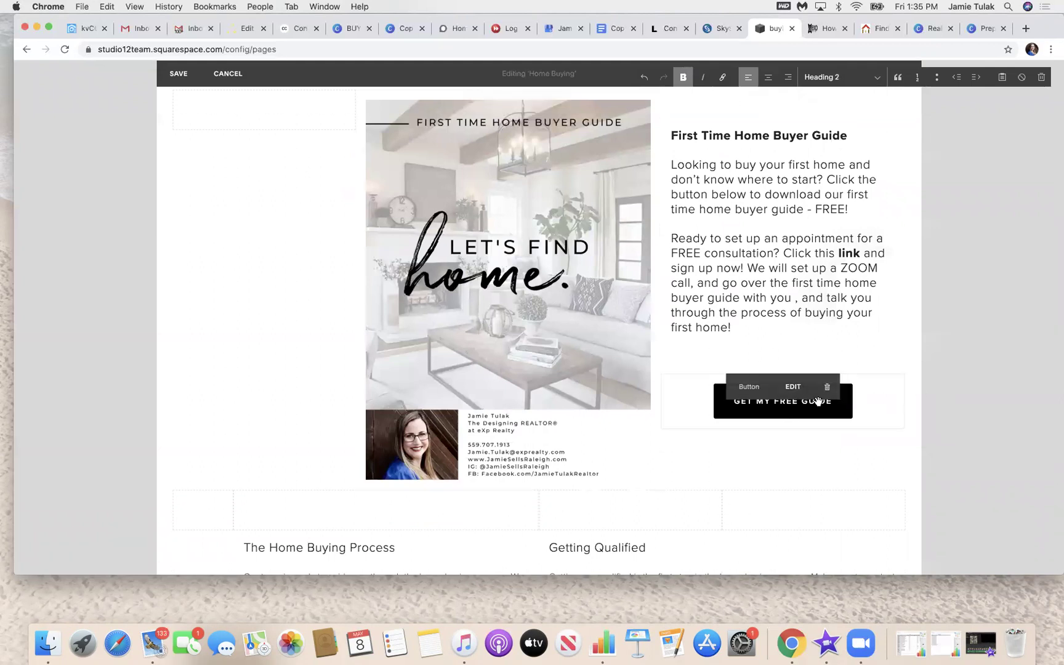
Confirm the GET MY FREE GUIDE button links to /first-time-home-buyer-guide, then switch to the live site.
left_click(794, 387)
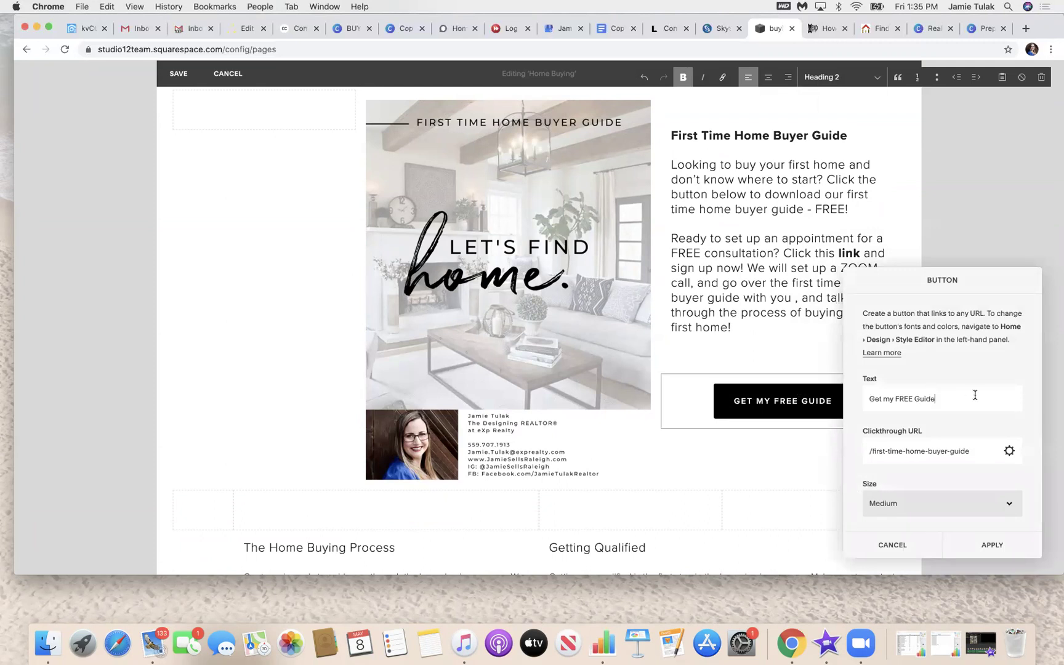
scroll(975, 395, "down", 2)
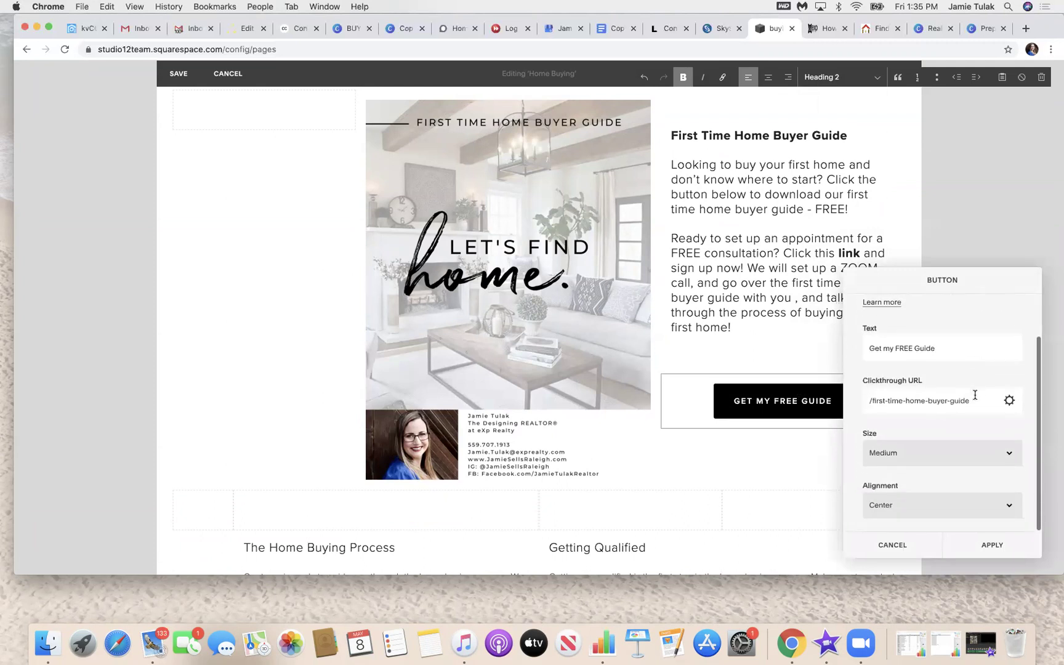
left_click(1009, 402)
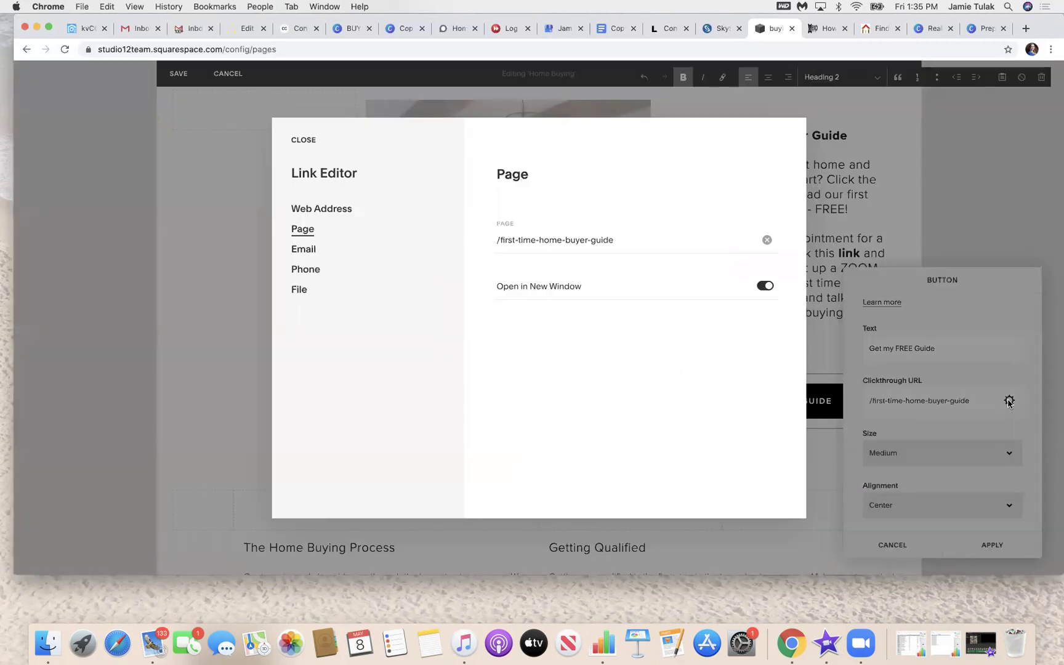
left_click(301, 290)
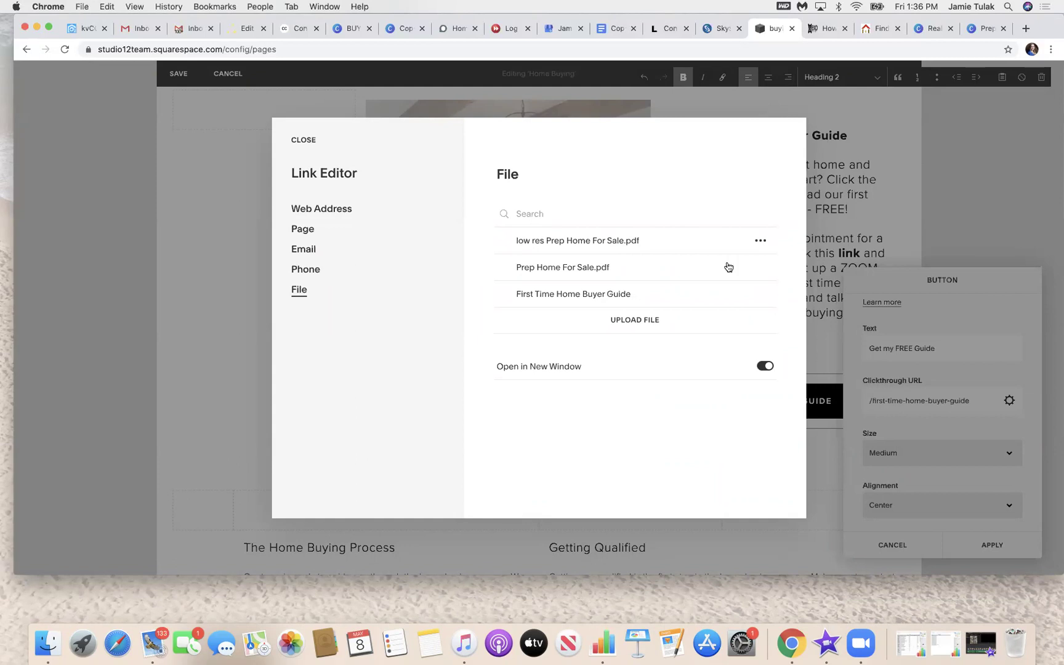
left_click(302, 141)
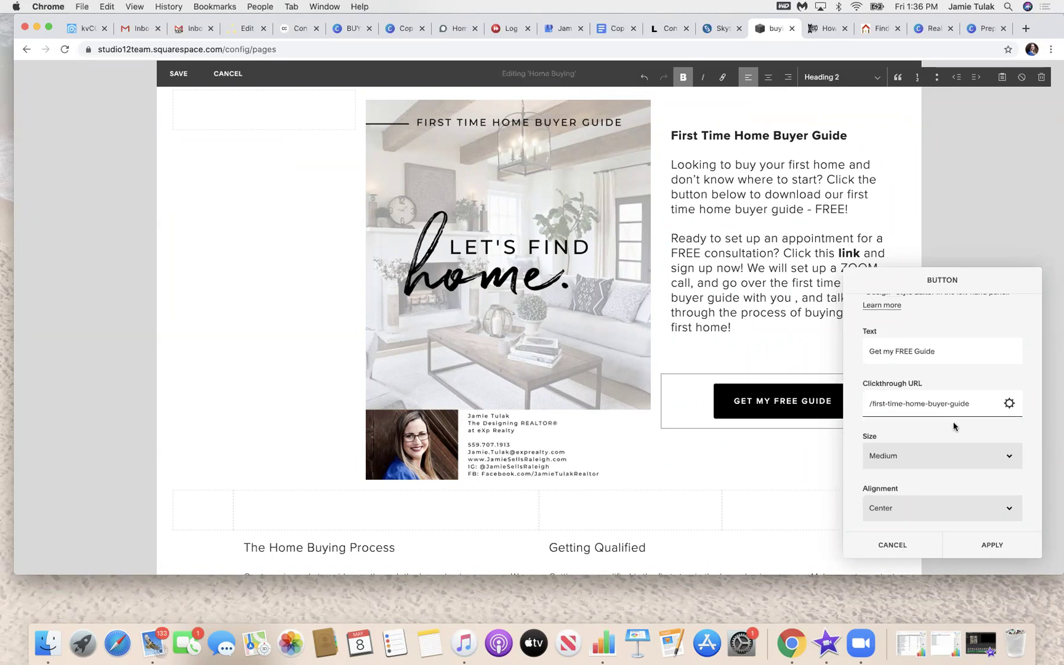
scroll(954, 428, "up", 2)
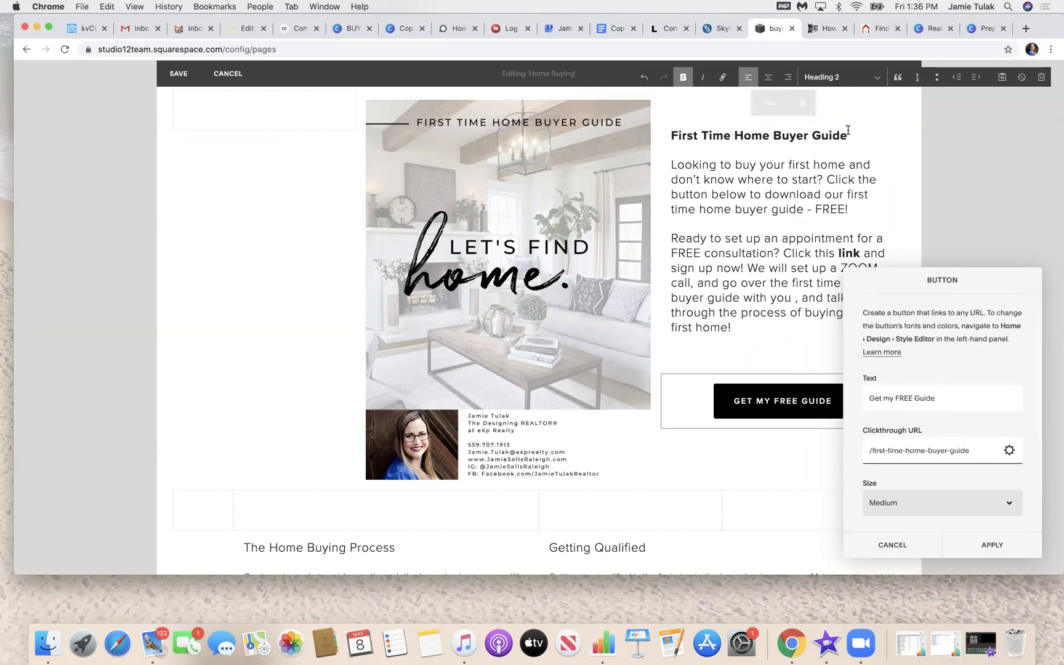
left_click(823, 29)
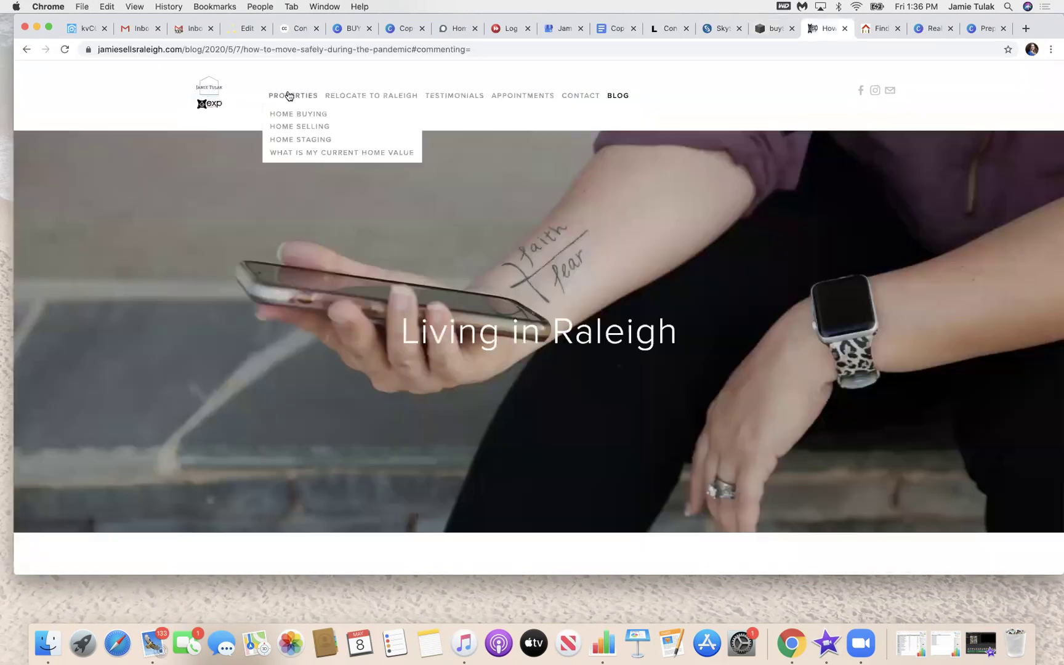
On the live Home Buying page, follow GET MY FREE GUIDE to the signup form, then return to the editor.
left_click(293, 113)
scroll(660, 350, "down", 10)
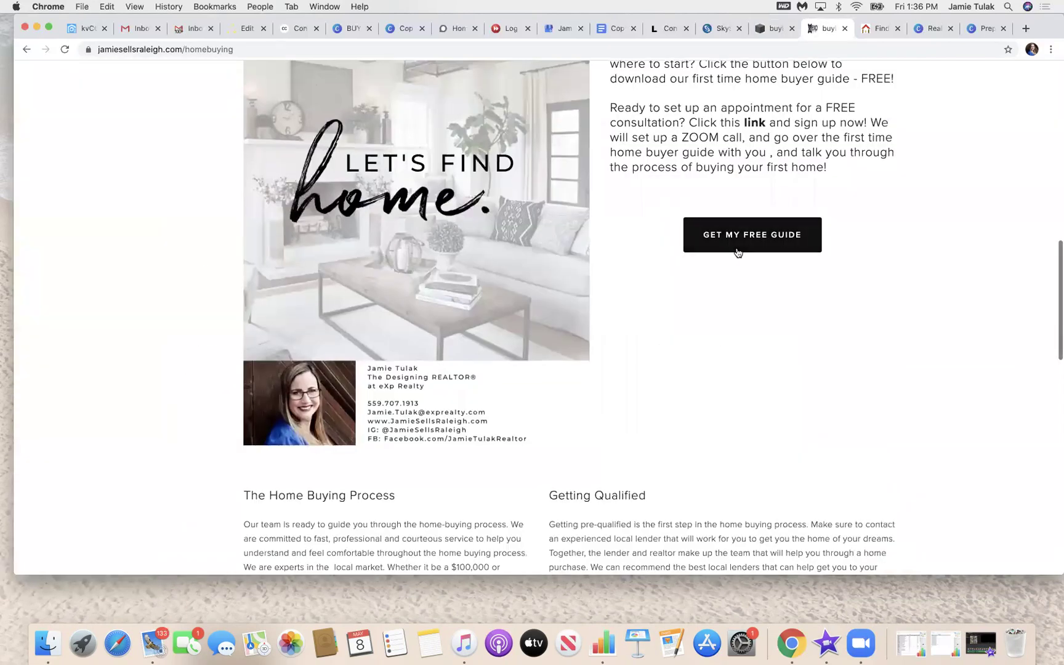
left_click(739, 252)
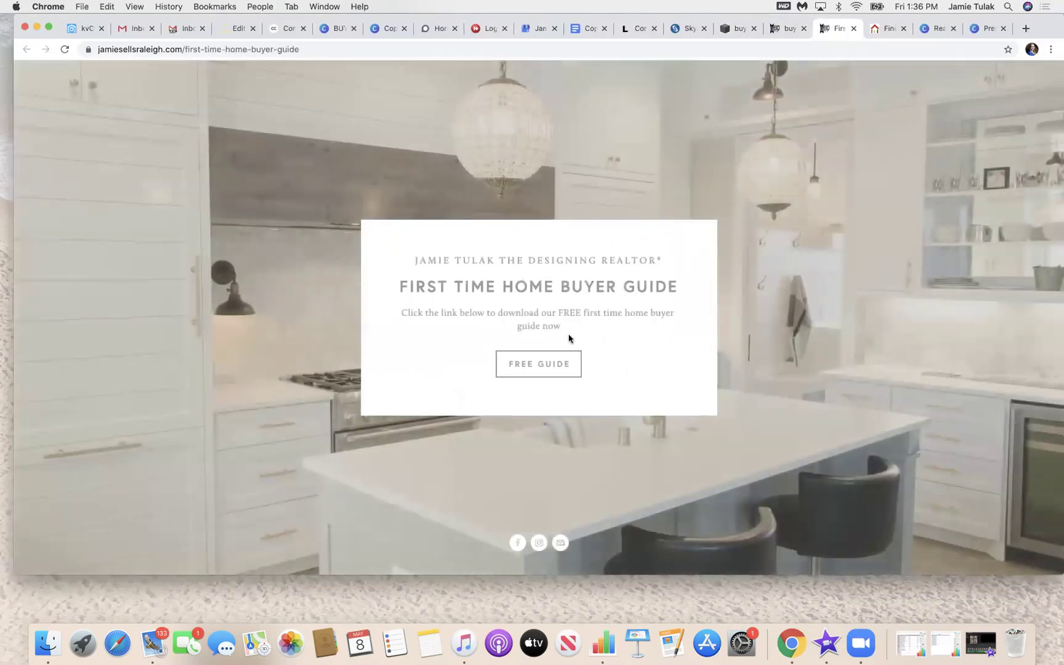
left_click(543, 351)
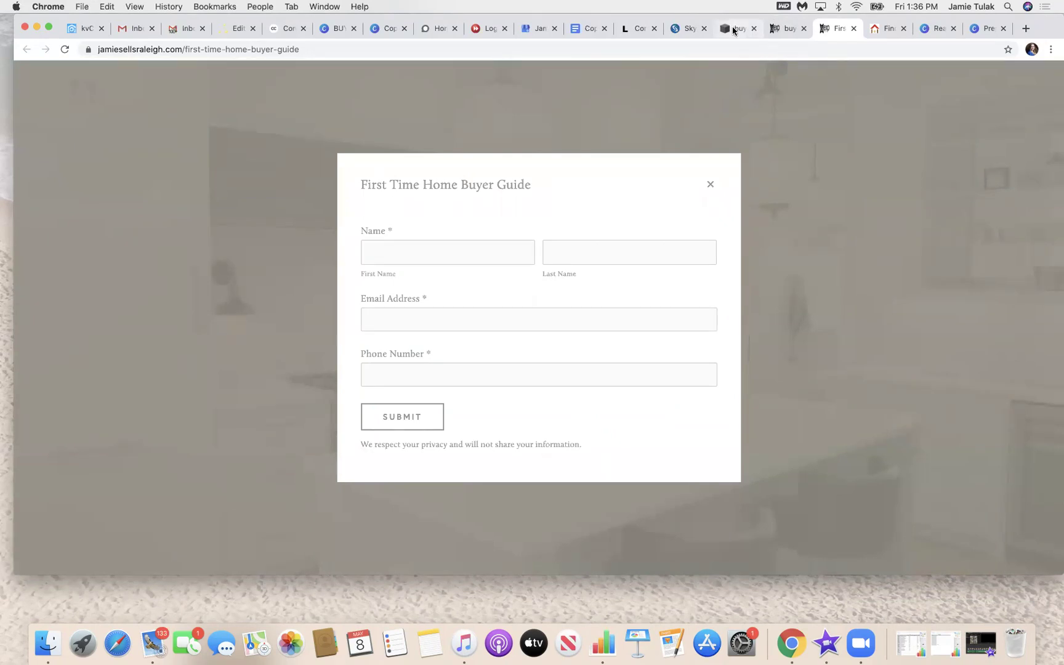
left_click(738, 29)
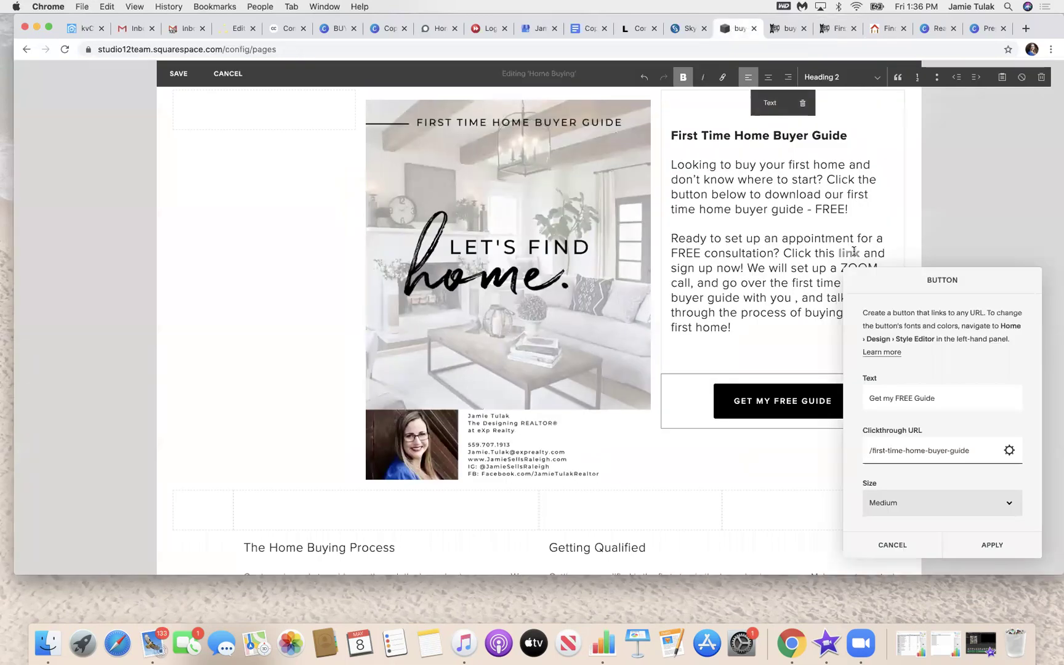
Recheck the button's Clickthrough URL file options, then cancel the Button panel without changes.
left_click(1009, 450)
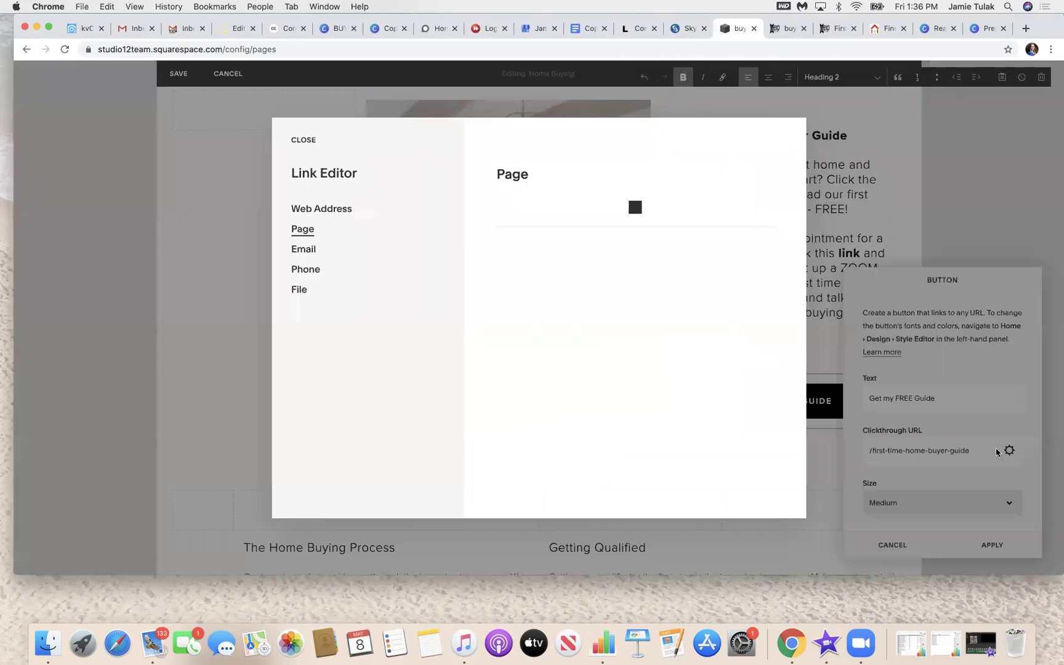
left_click(299, 290)
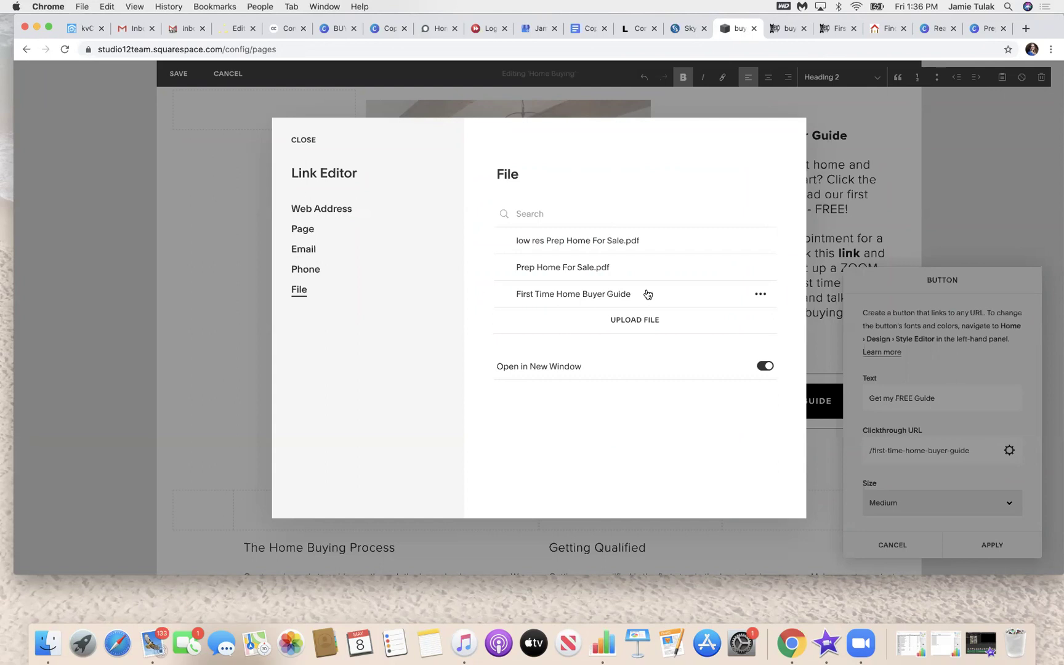
left_click(304, 140)
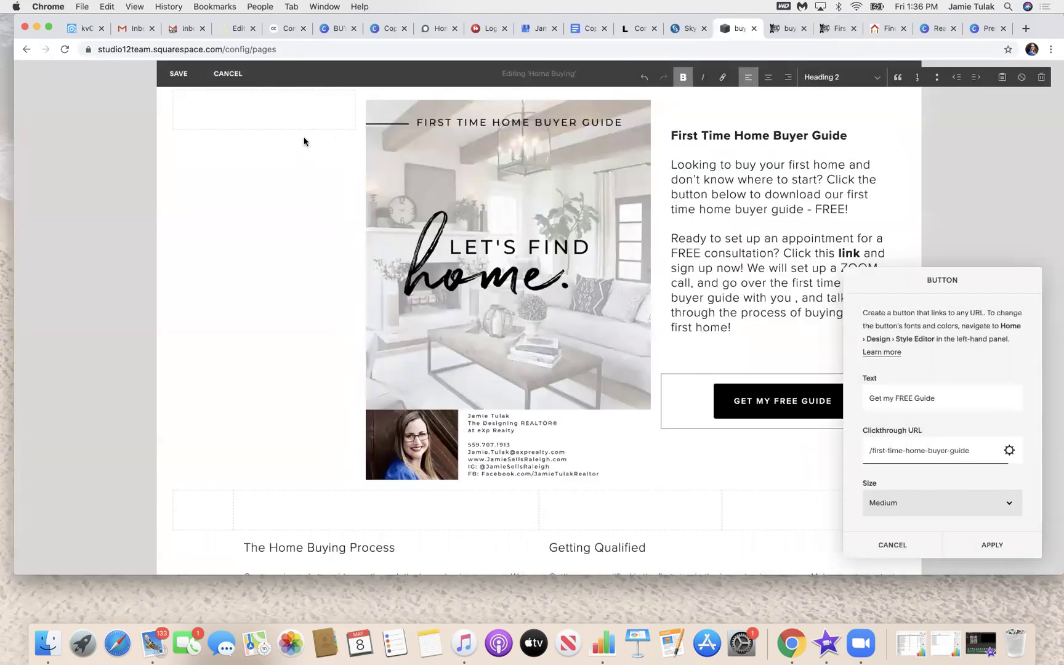
scroll(961, 426, "down", 2)
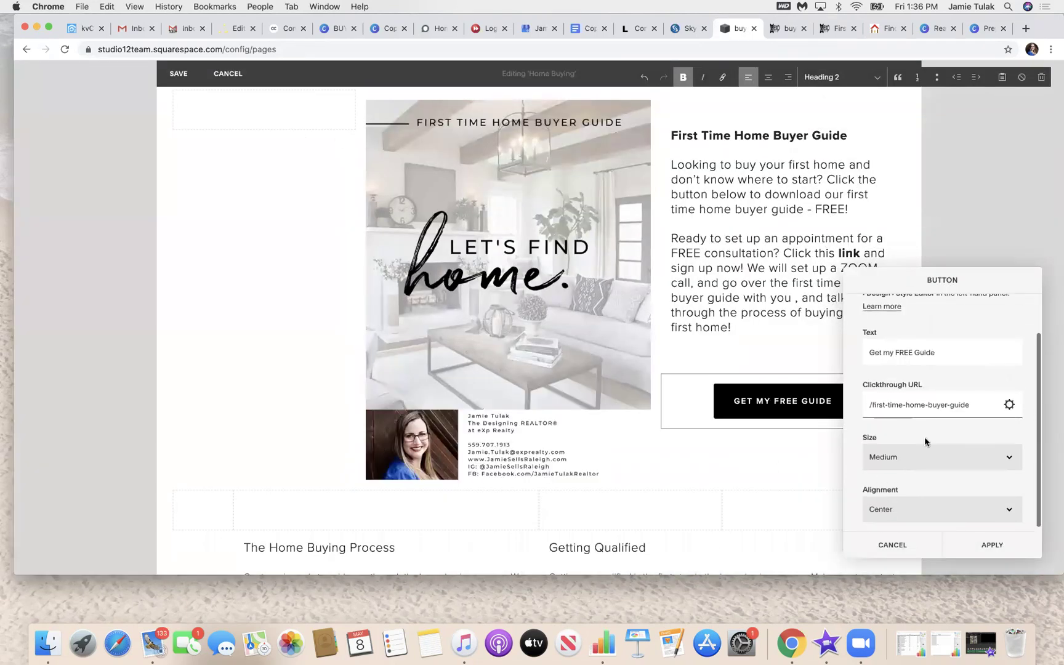
left_click(893, 545)
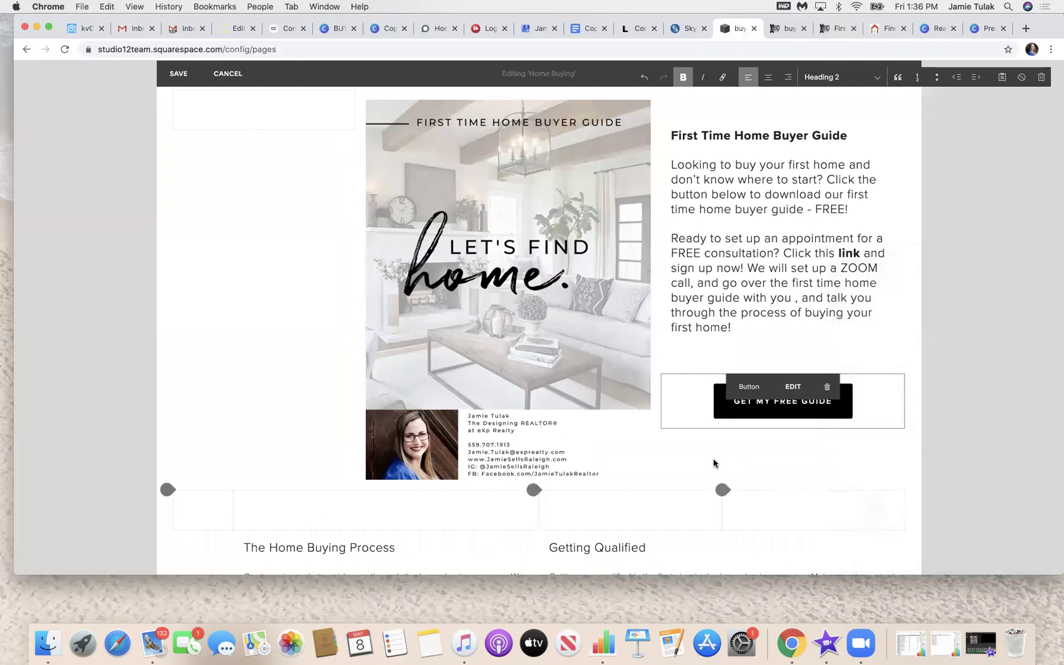
Scroll through the Home Buying page, glance at the live tab, then exit to the discard prompt.
scroll(712, 462, "down", 8)
scroll(714, 459, "up", 3)
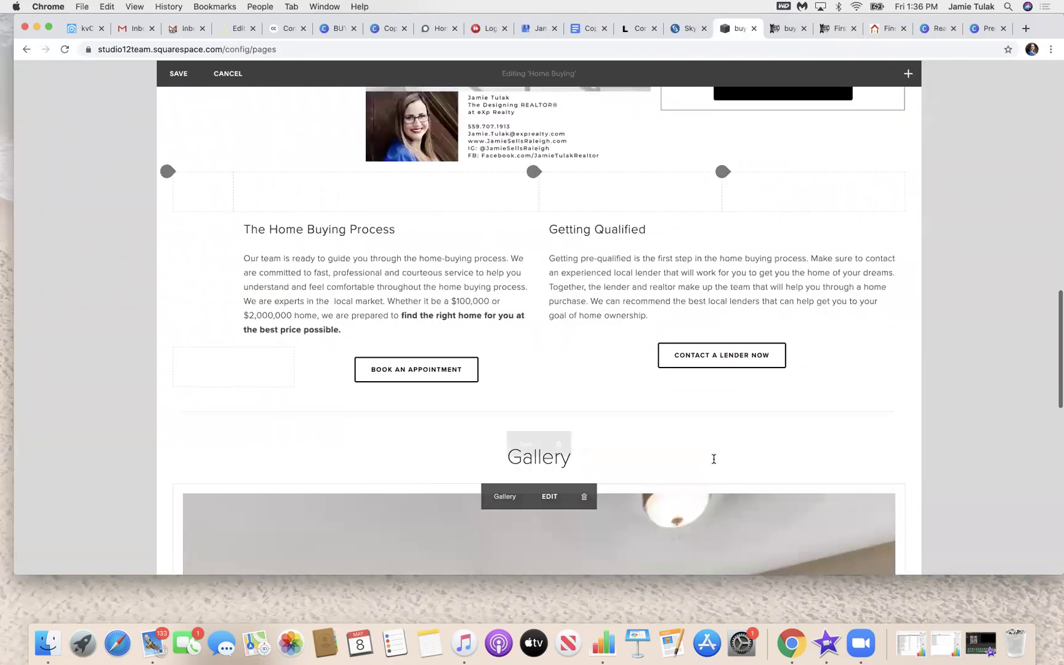
scroll(714, 460, "down", 12)
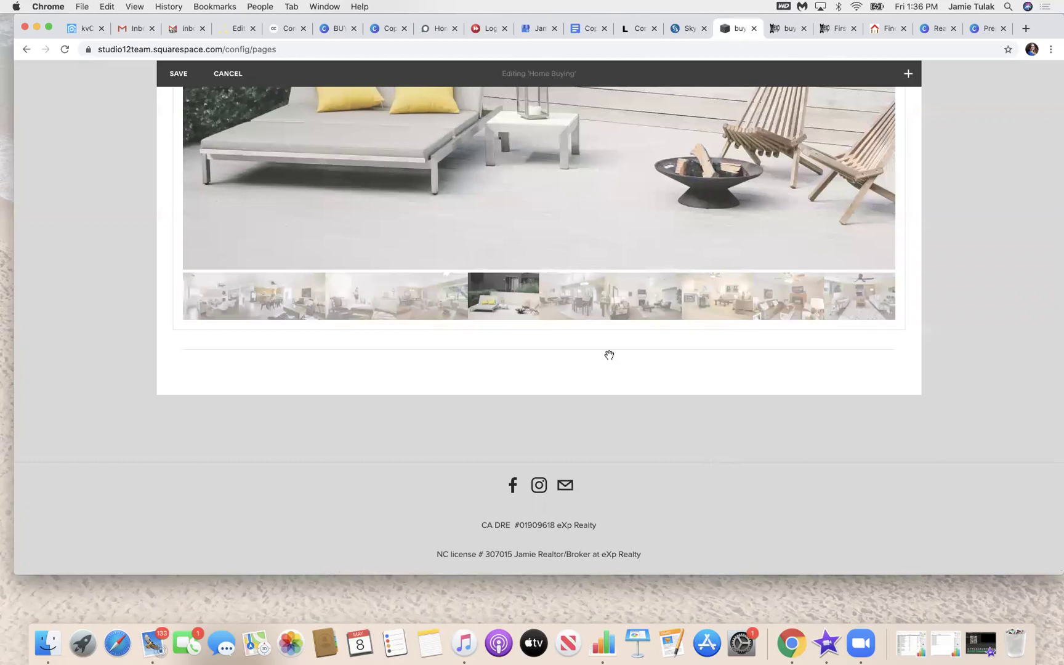
scroll(606, 359, "up", 15)
scroll(606, 364, "up", 10)
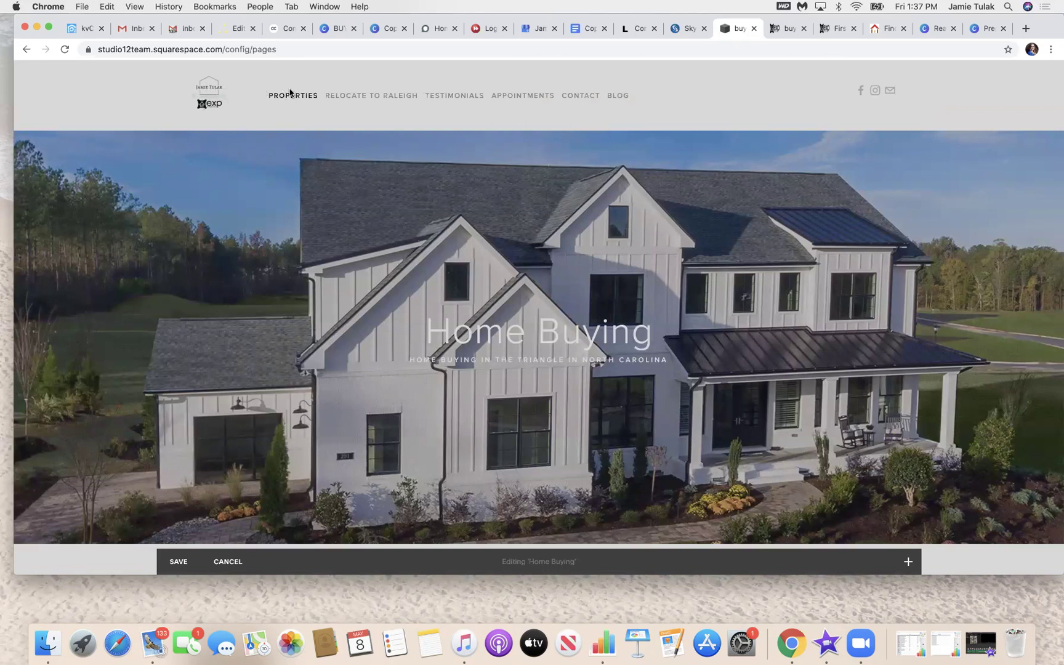
left_click(795, 28)
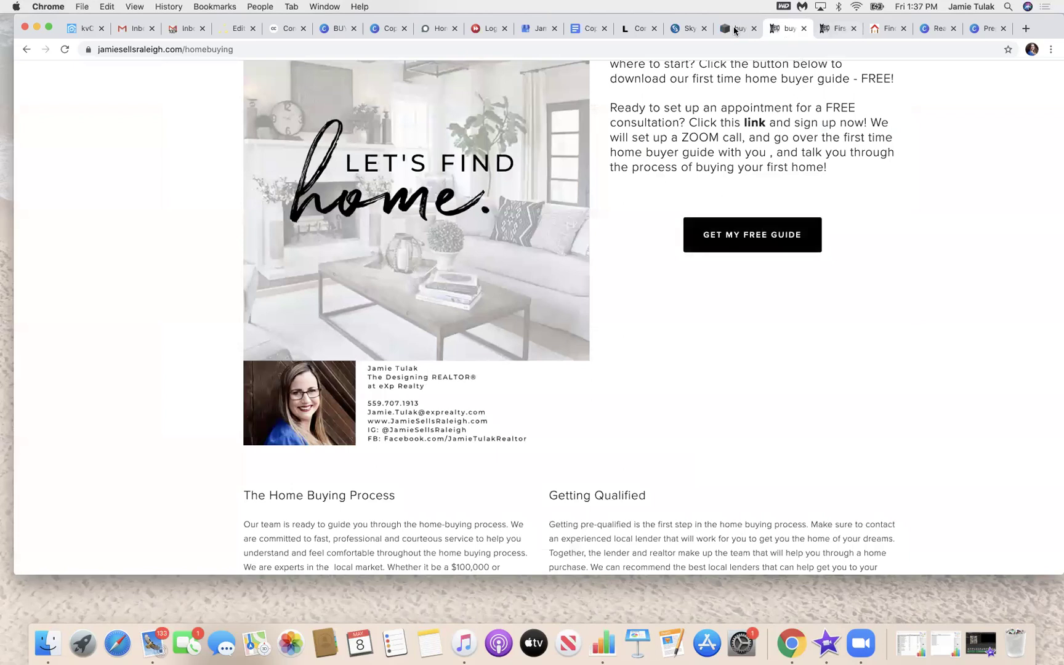
left_click(735, 29)
left_click(27, 49)
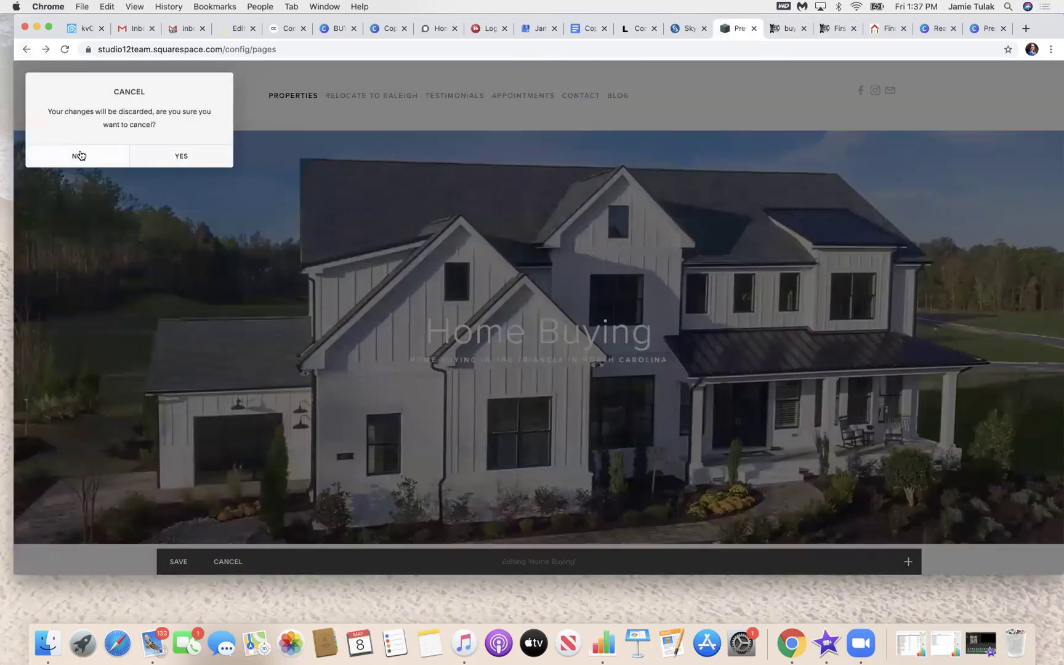
Discard the Home Buying edits, preview the Appointments page, then open Scheduling from the main menu.
left_click(169, 155)
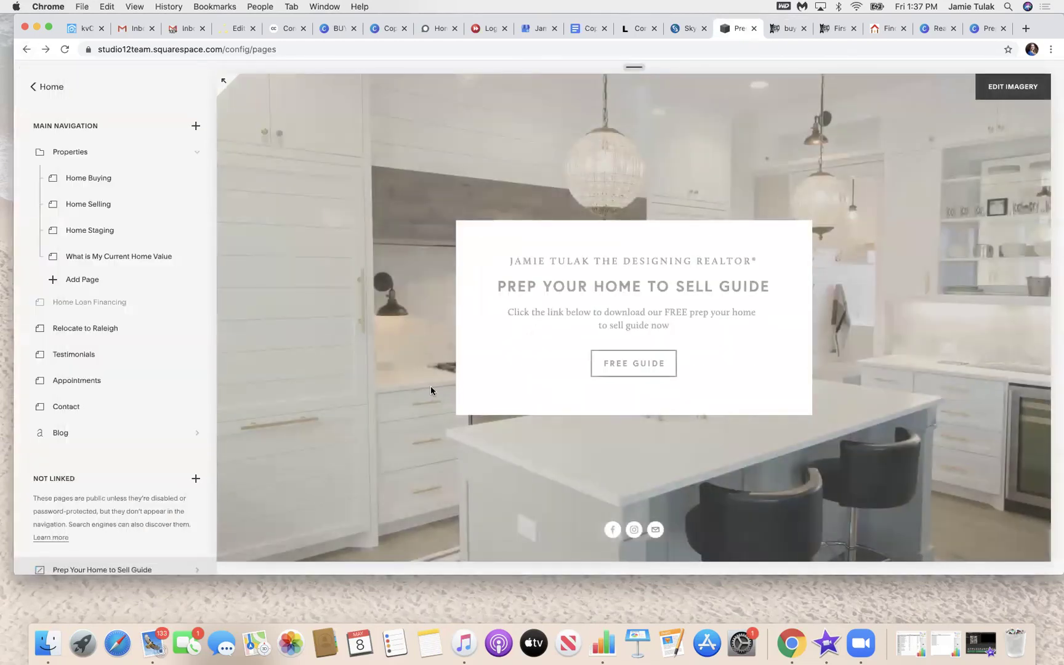
left_click(77, 380)
scroll(546, 373, "down", 6)
scroll(546, 373, "down", 6)
scroll(546, 375, "up", 4)
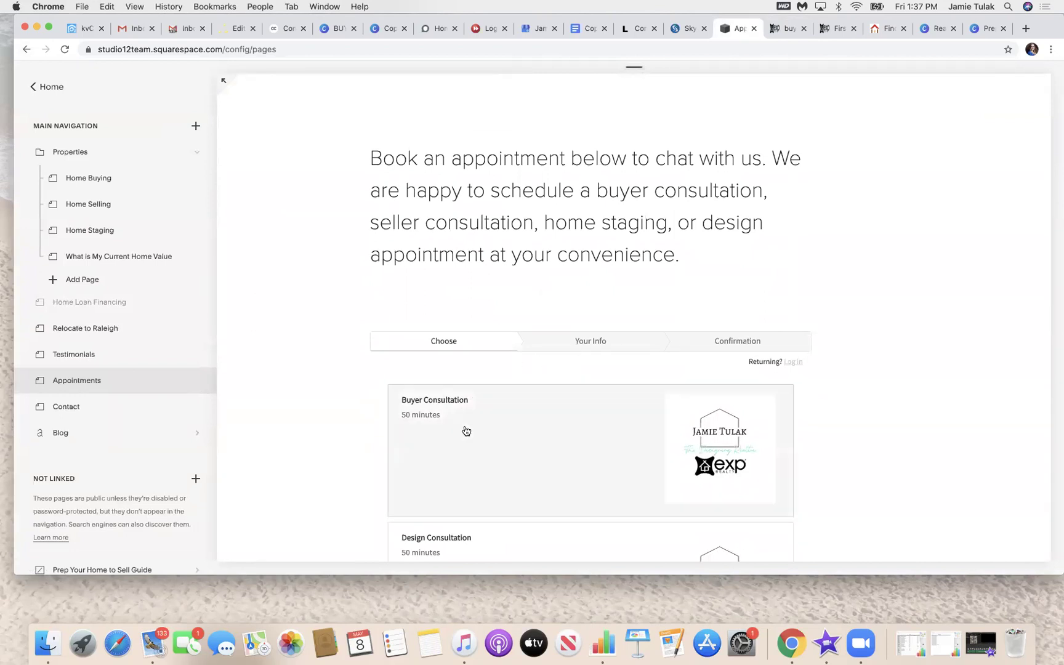
left_click(34, 90)
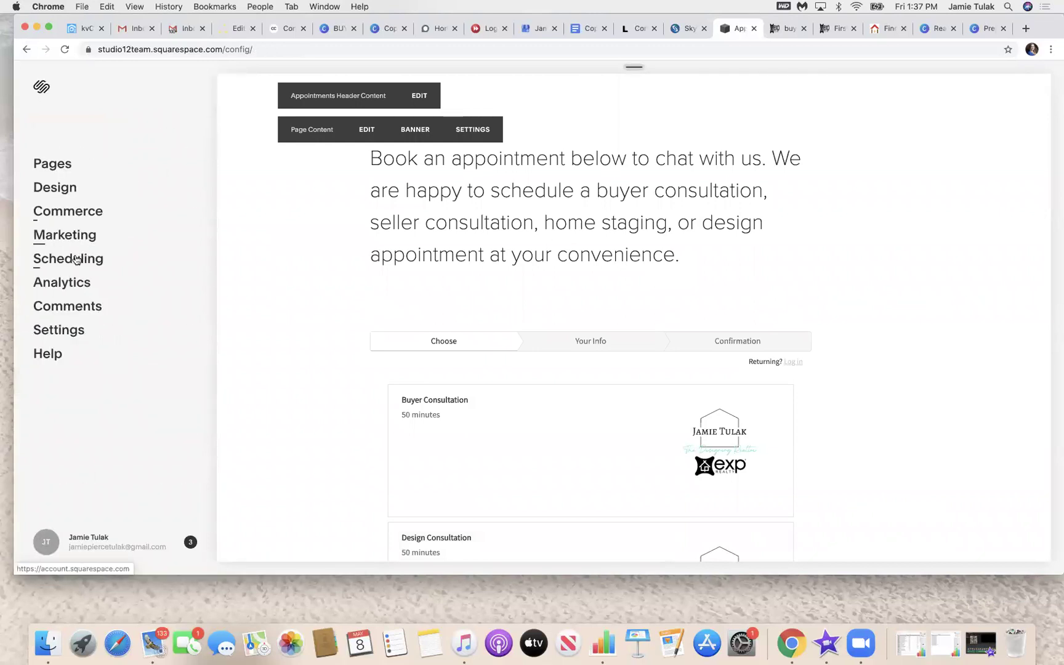
left_click(74, 259)
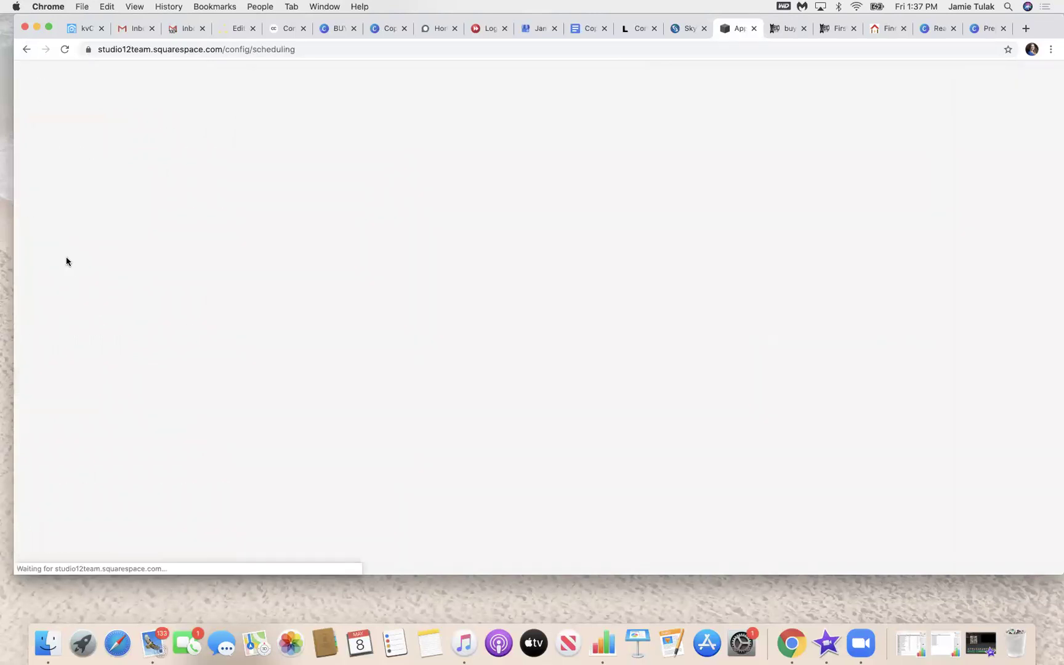
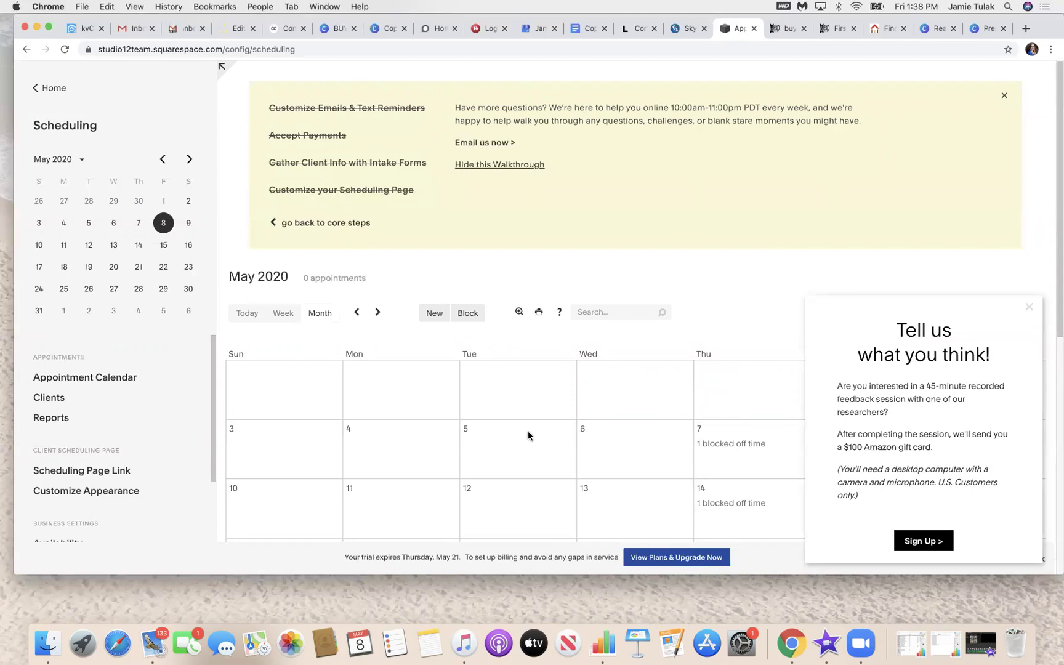
Dismiss the 'Tell us what you think' feedback pop-up and scroll through the Scheduling page.
scroll(529, 436, "down", 3)
left_click(1030, 307)
scroll(152, 371, "down", 1)
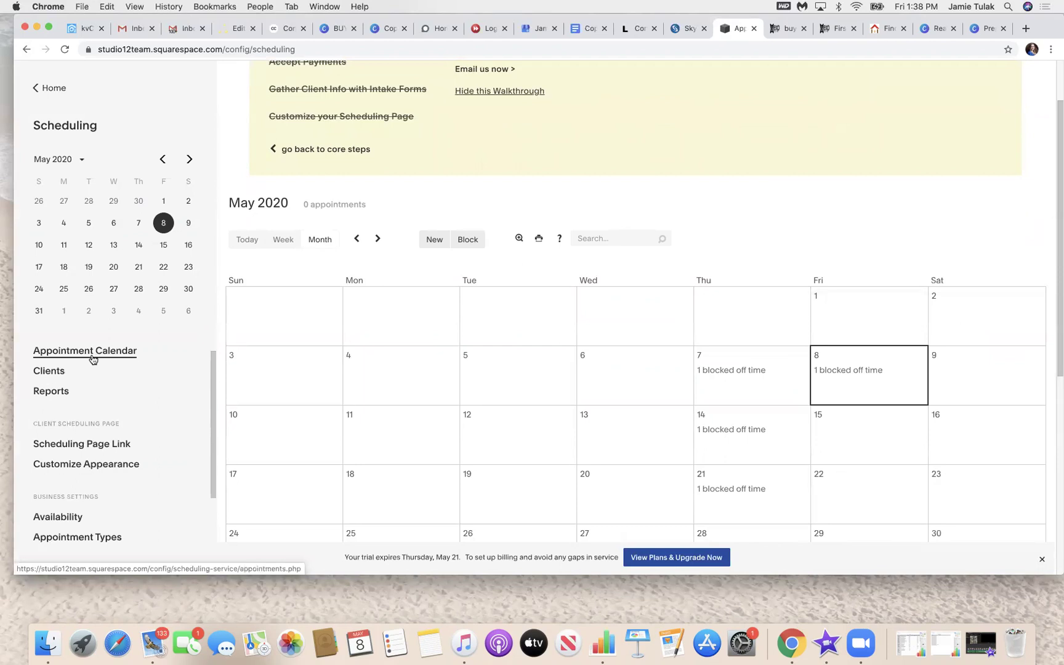
scroll(92, 359, "down", 1)
scroll(304, 133, "up", 3)
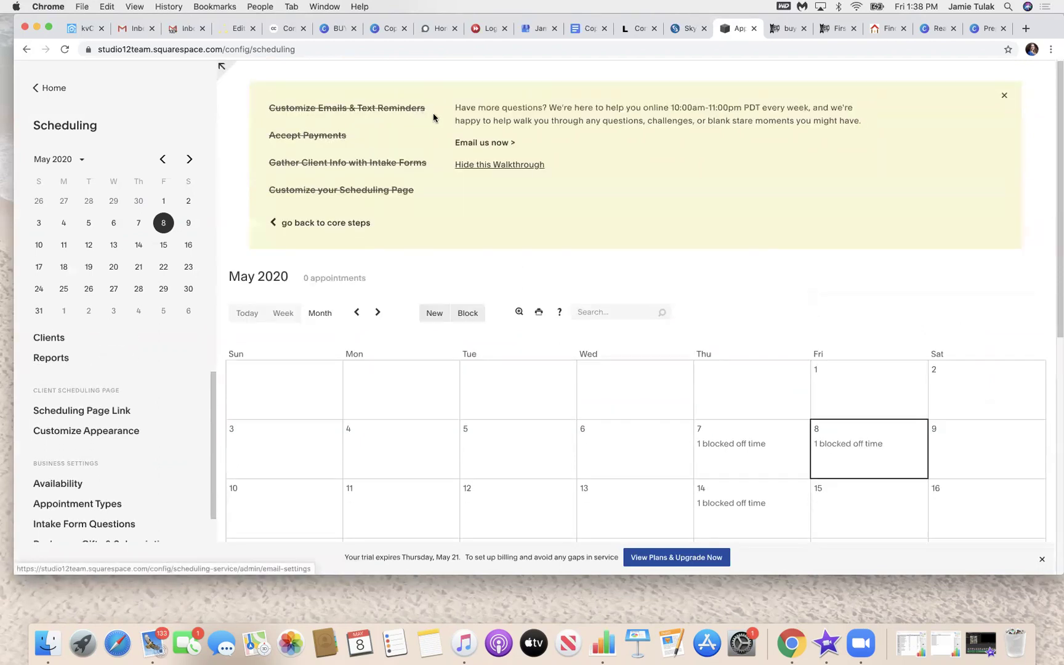
scroll(443, 203, "down", 8)
scroll(444, 203, "down", 3)
scroll(440, 200, "up", 15)
Go back Home, reopen Scheduling, and bring up Sync with Other Calendars.
left_click(26, 50)
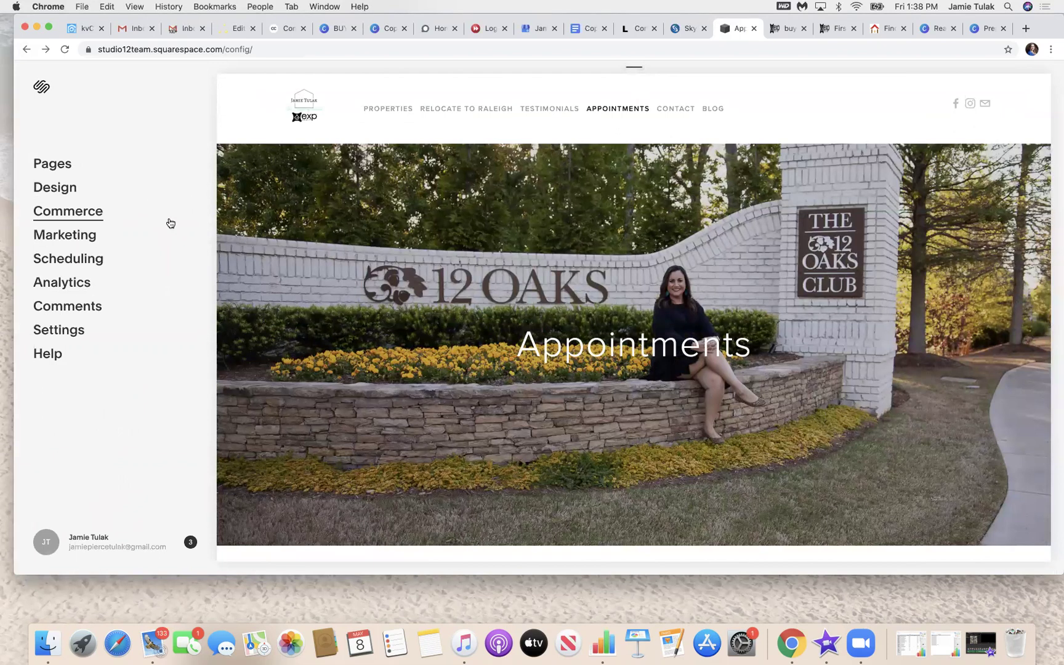
left_click(95, 256)
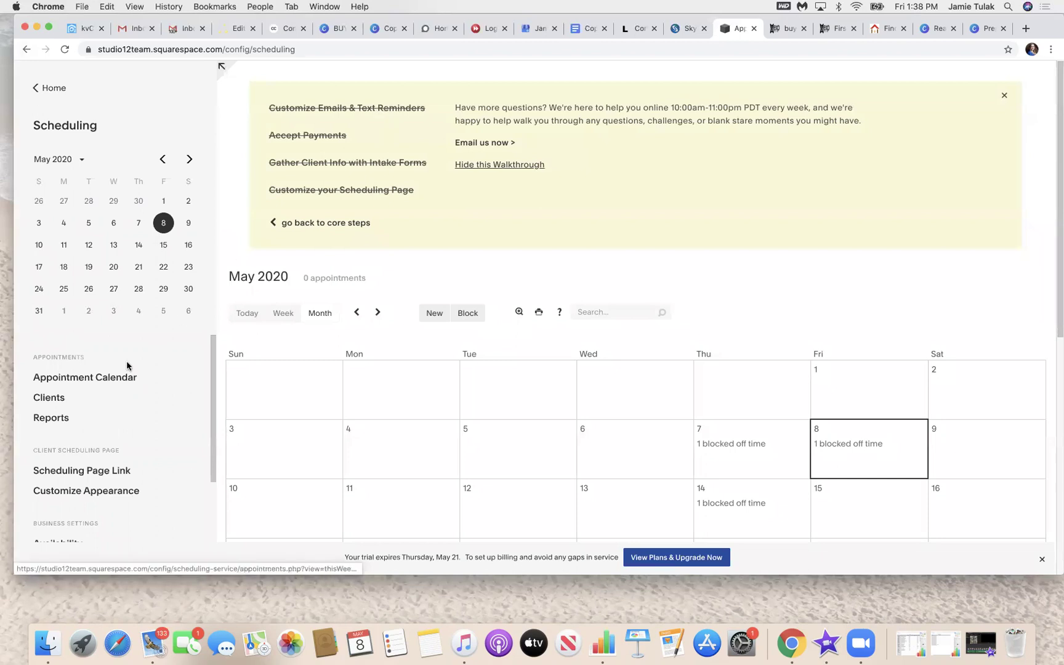
scroll(90, 416, "down", 5)
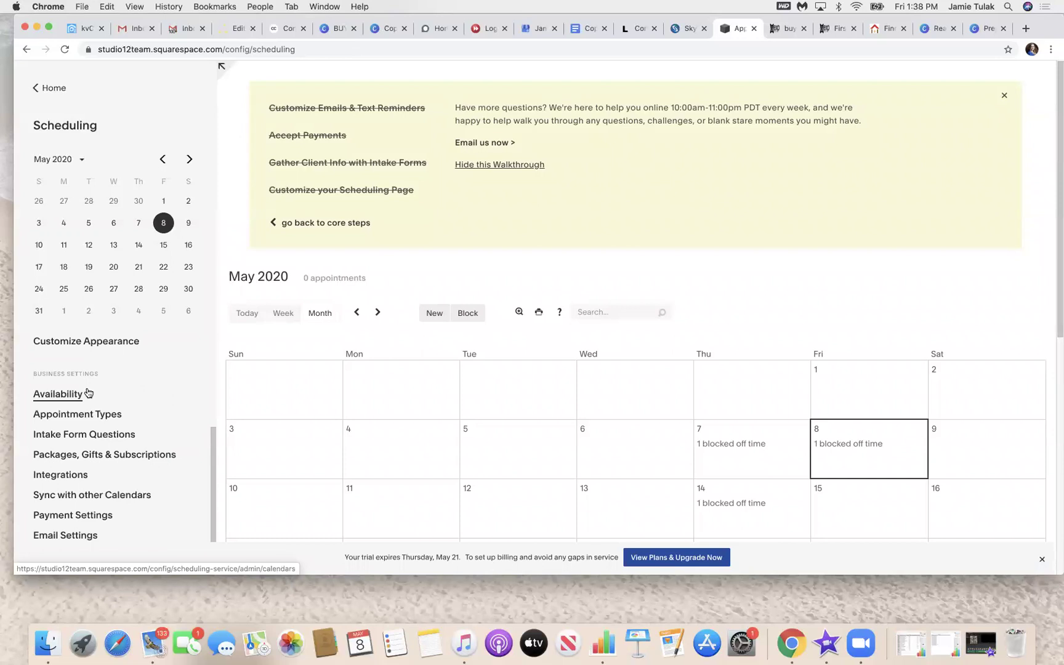
left_click(85, 497)
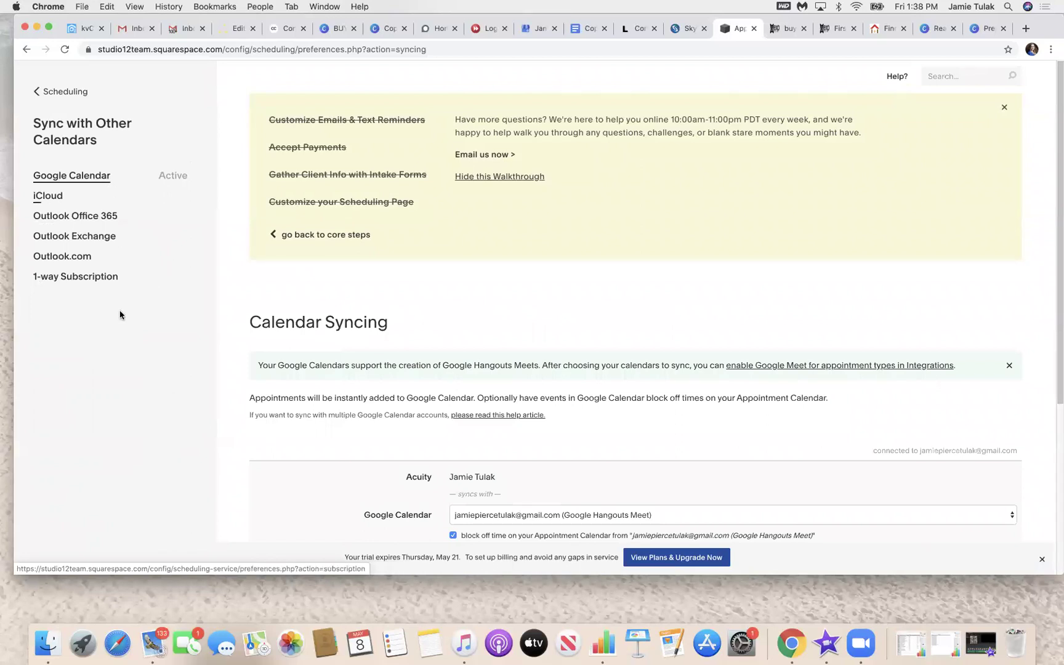
Return to the appointment calendar and scroll through the May 2020 view.
left_click(66, 92)
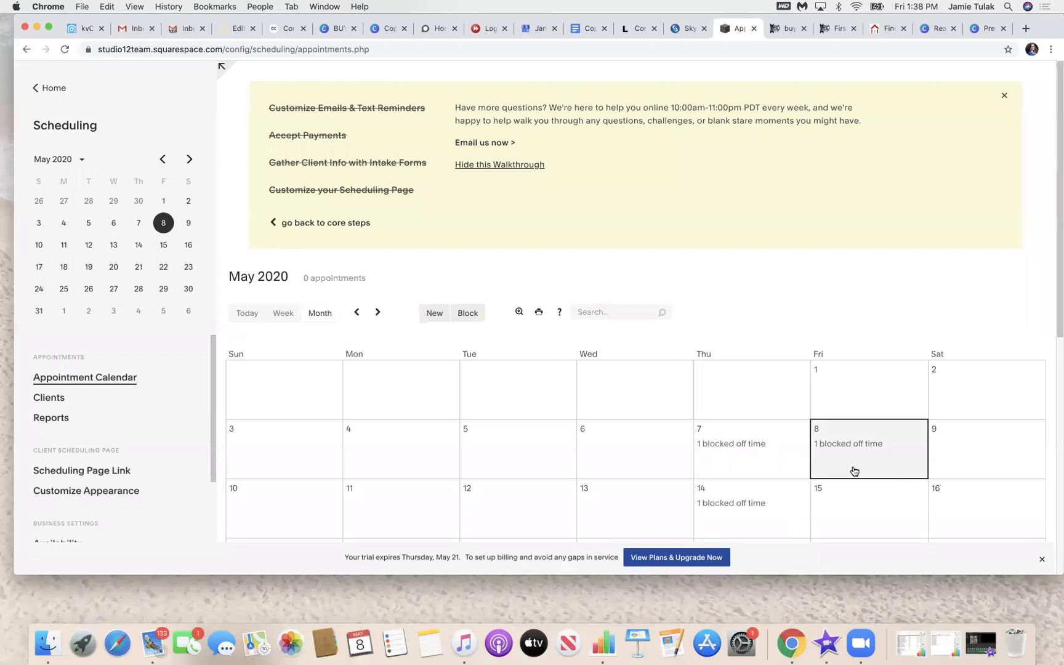
scroll(834, 513, "down", 6)
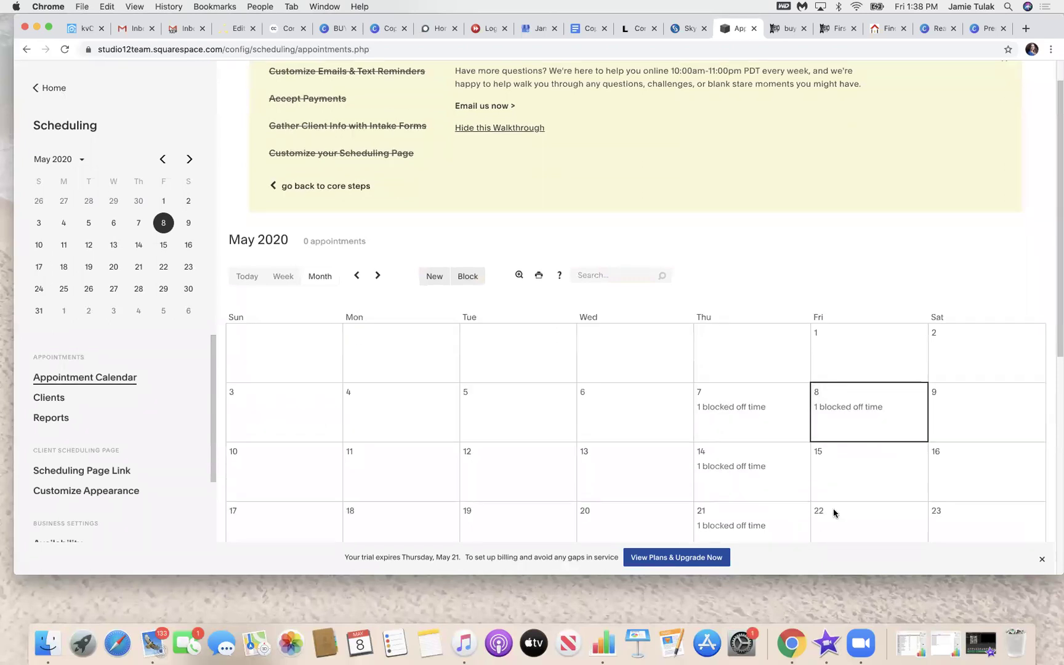
scroll(834, 512, "down", 2)
scroll(831, 511, "up", 8)
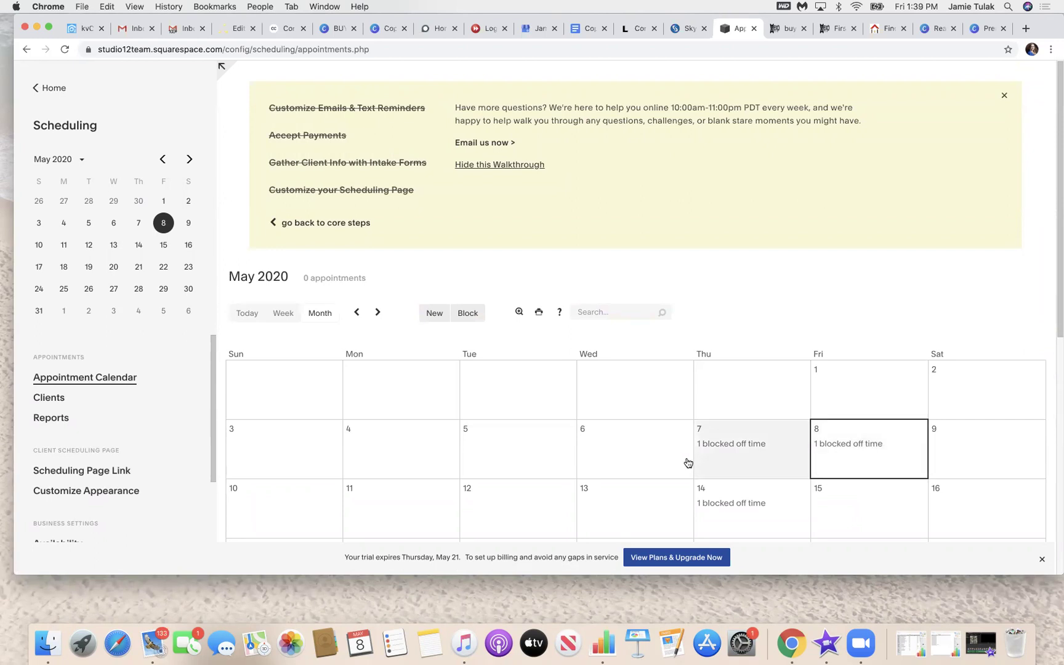
scroll(80, 453, "down", 5)
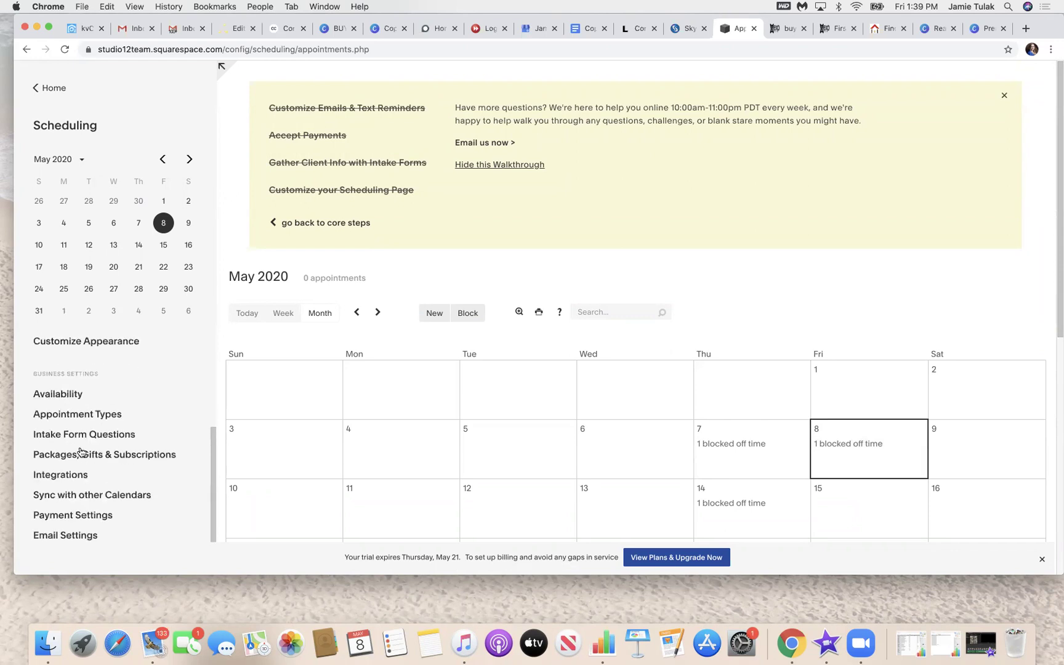
Review the Google Calendar syncing with 45-minute reminders, then return to the calendar.
left_click(91, 504)
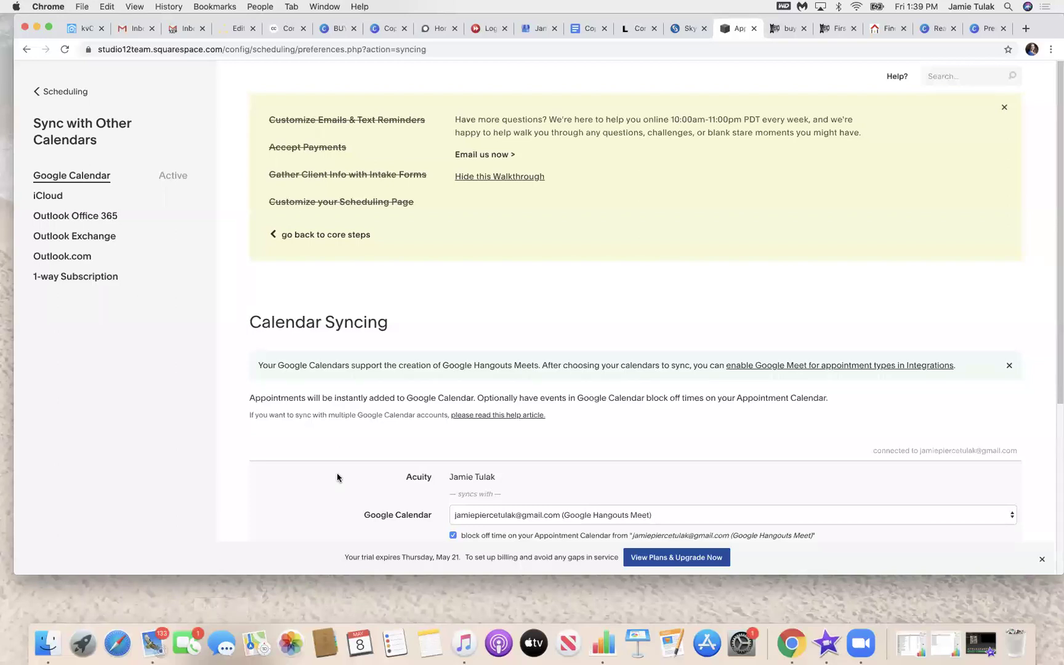
scroll(337, 475, "down", 5)
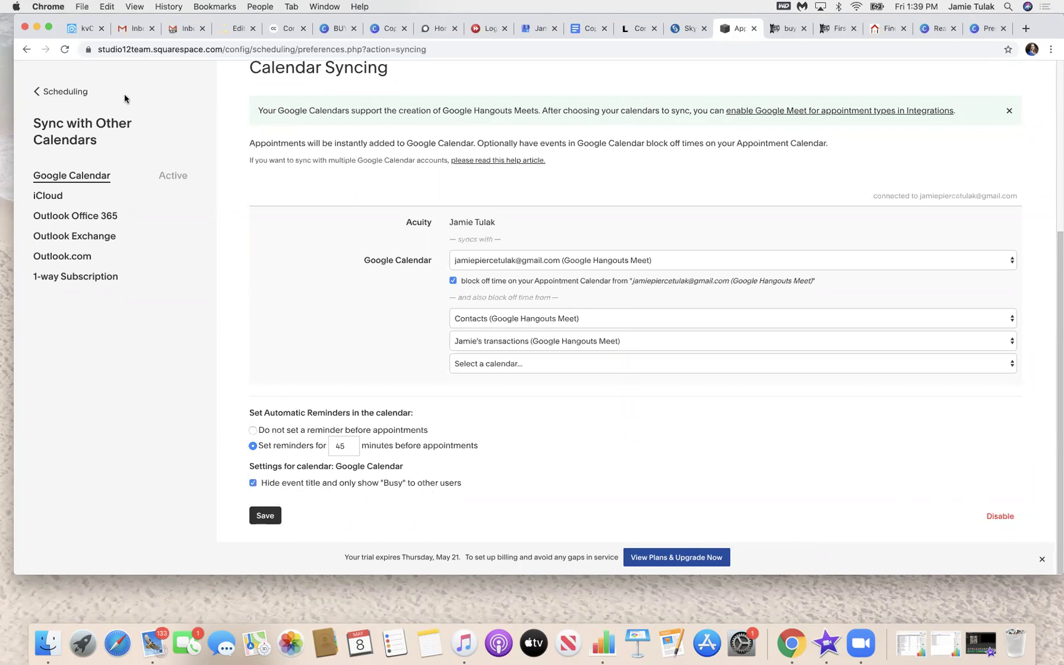
left_click(50, 87)
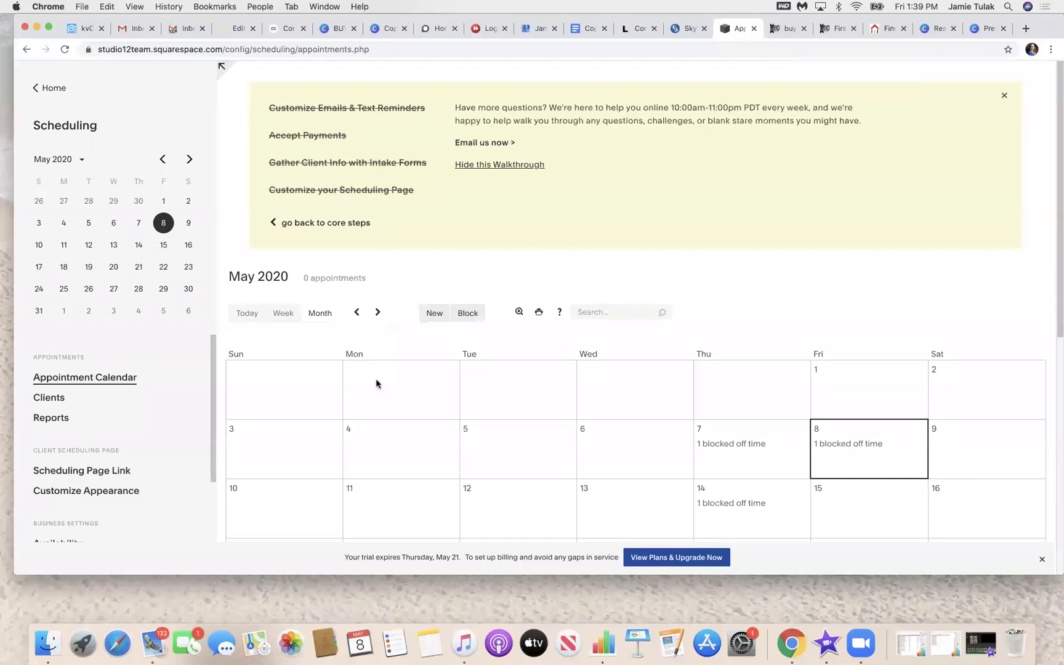
Scroll through the May 2020 calendar, then leave Scheduling for the main site menu.
scroll(373, 382, "down", 1)
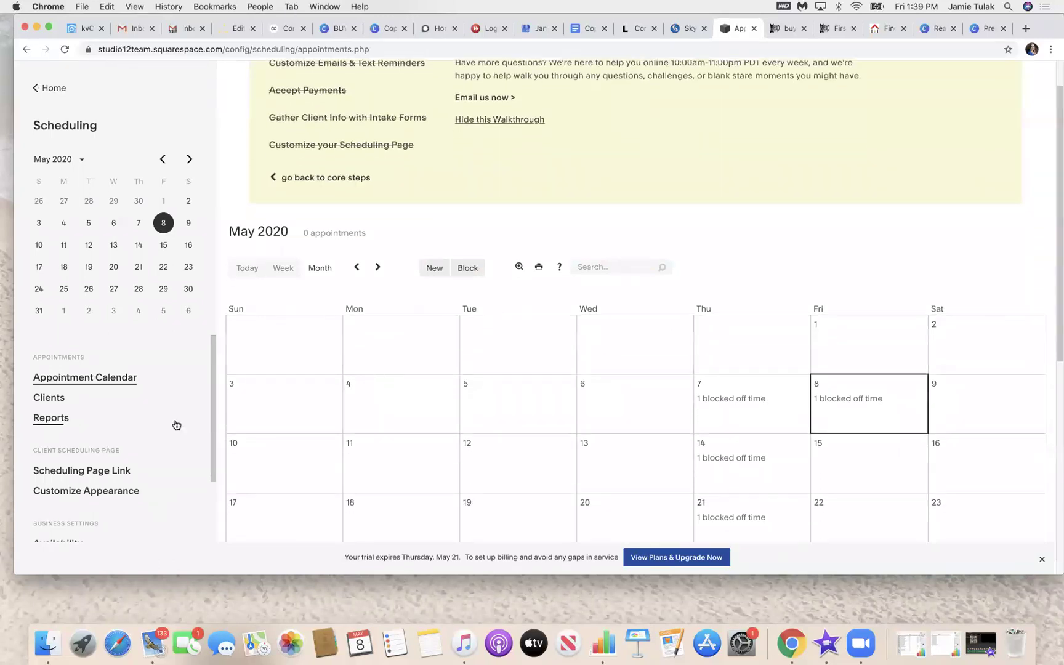
scroll(175, 423, "down", 3)
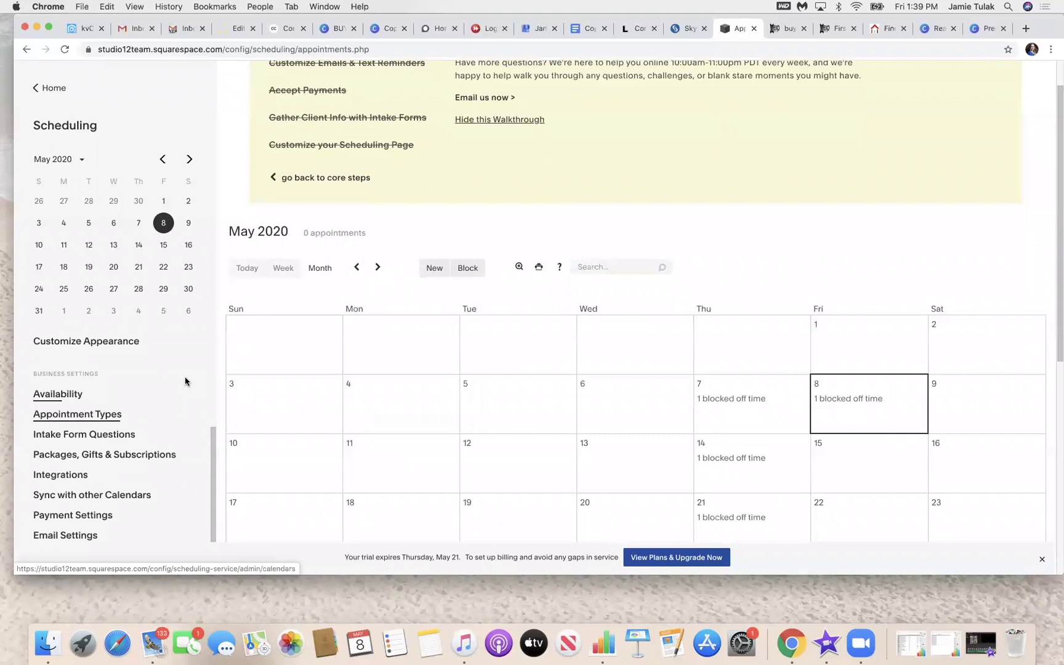
scroll(482, 435, "down", 5)
scroll(482, 435, "down", 3)
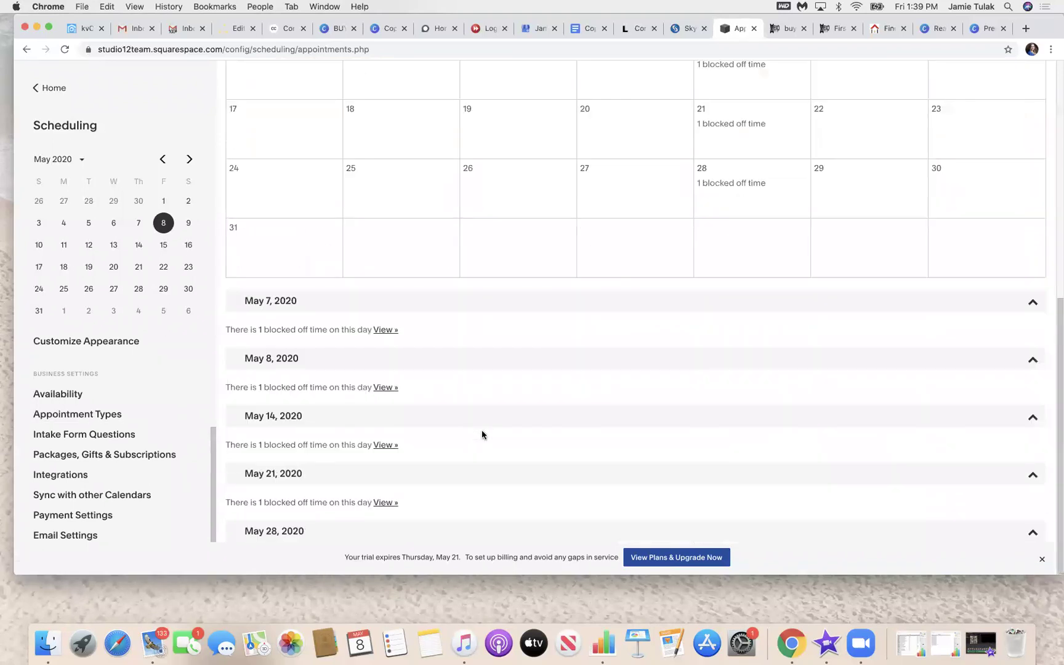
scroll(483, 435, "up", 9)
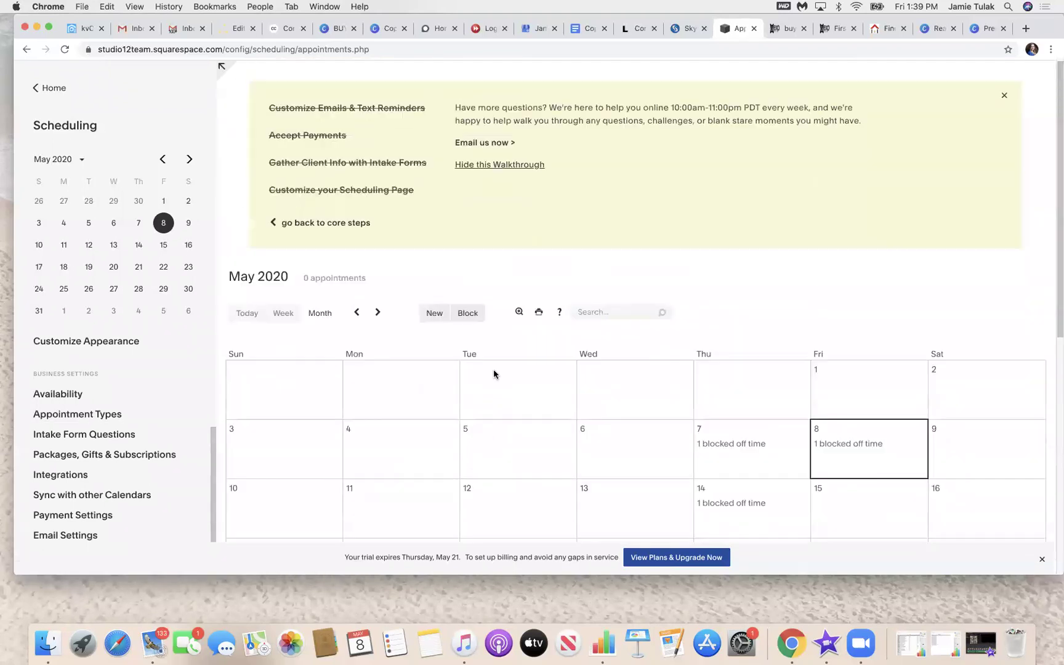
left_click(51, 88)
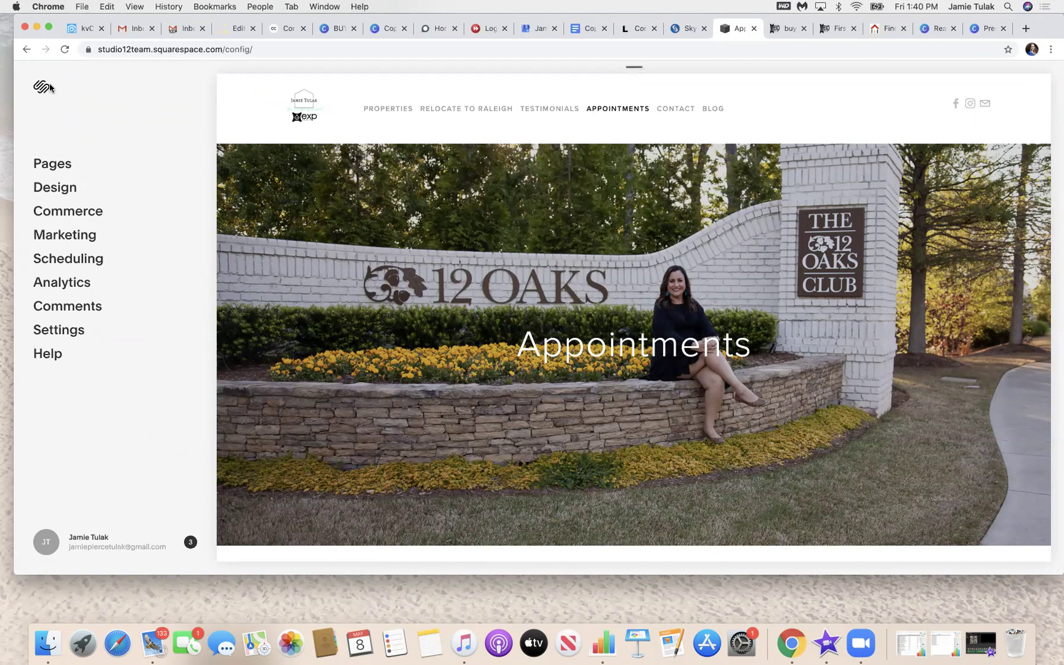
left_click(59, 285)
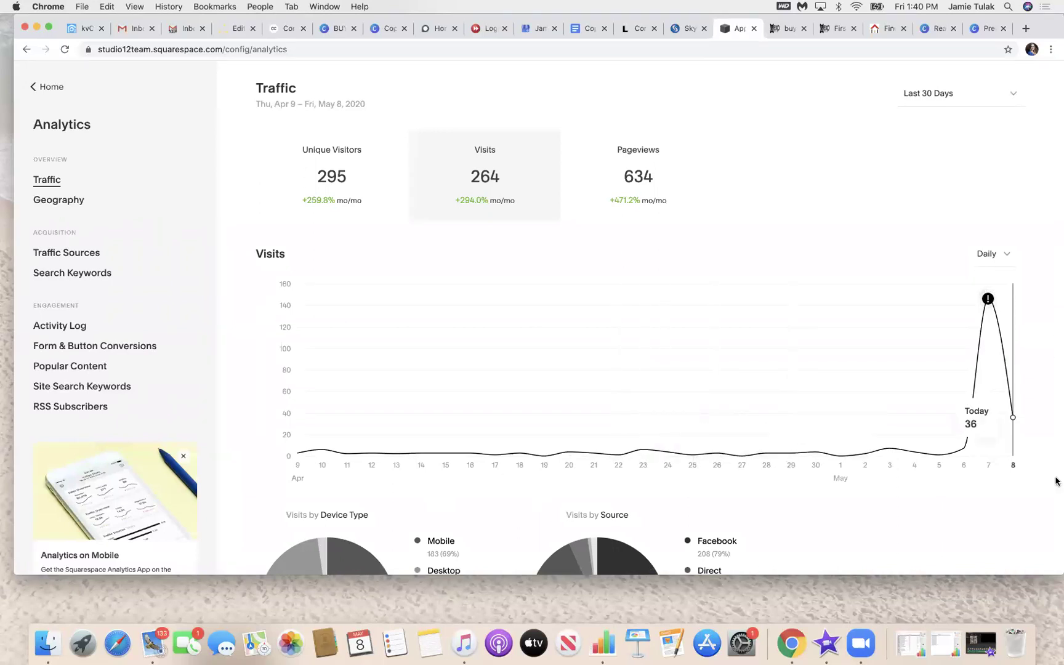
scroll(687, 473, "down", 3)
scroll(687, 475, "down", 2)
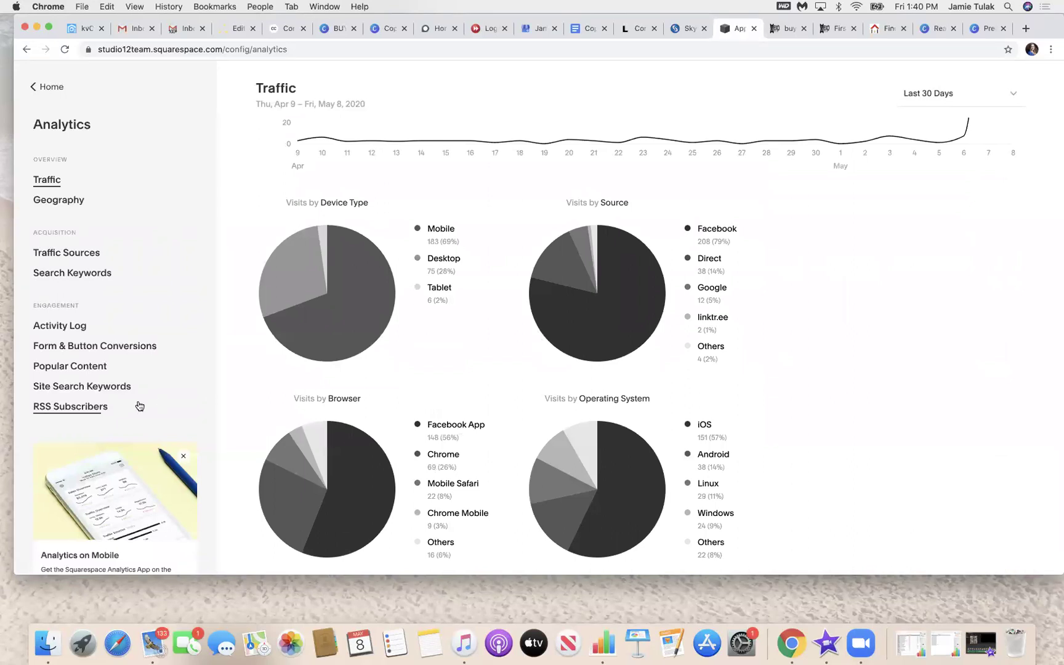
left_click(40, 87)
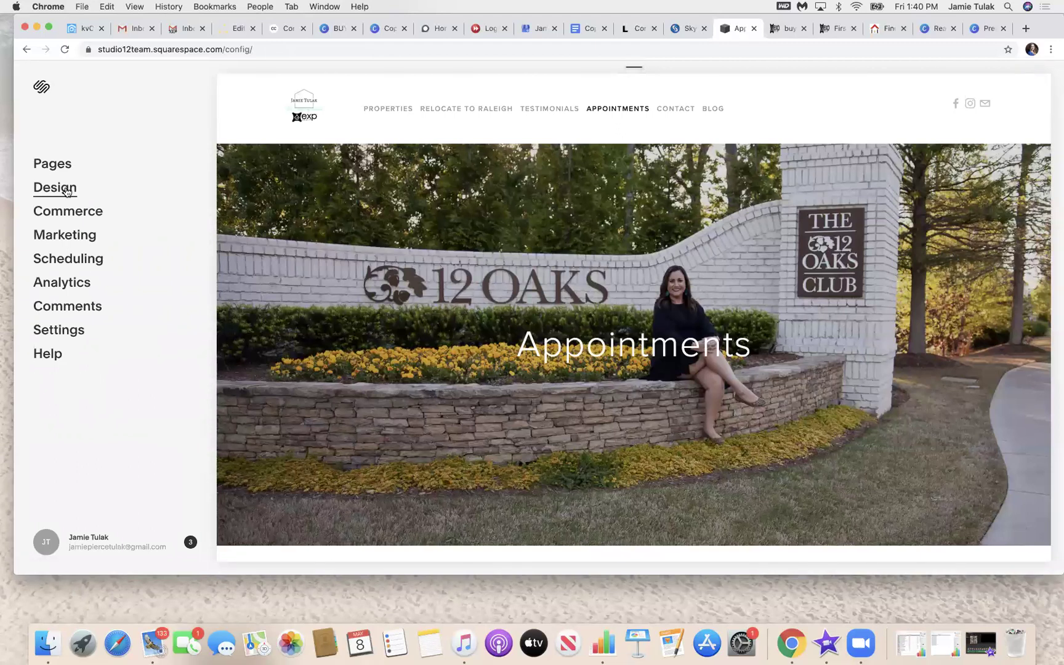
mouse_move(679, 113)
left_click(57, 165)
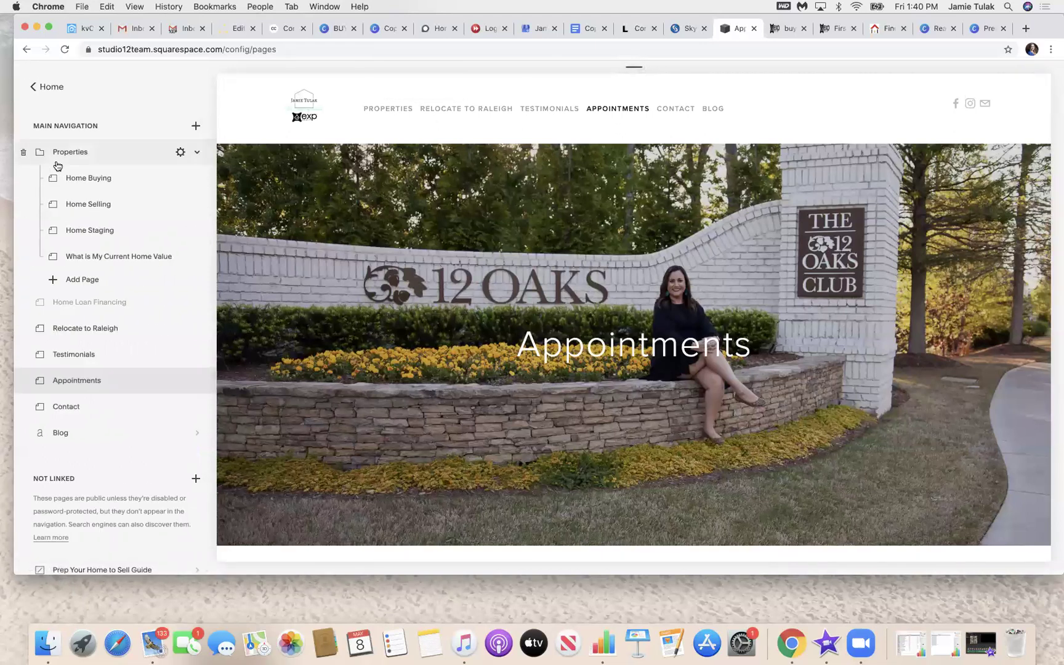
left_click(85, 306)
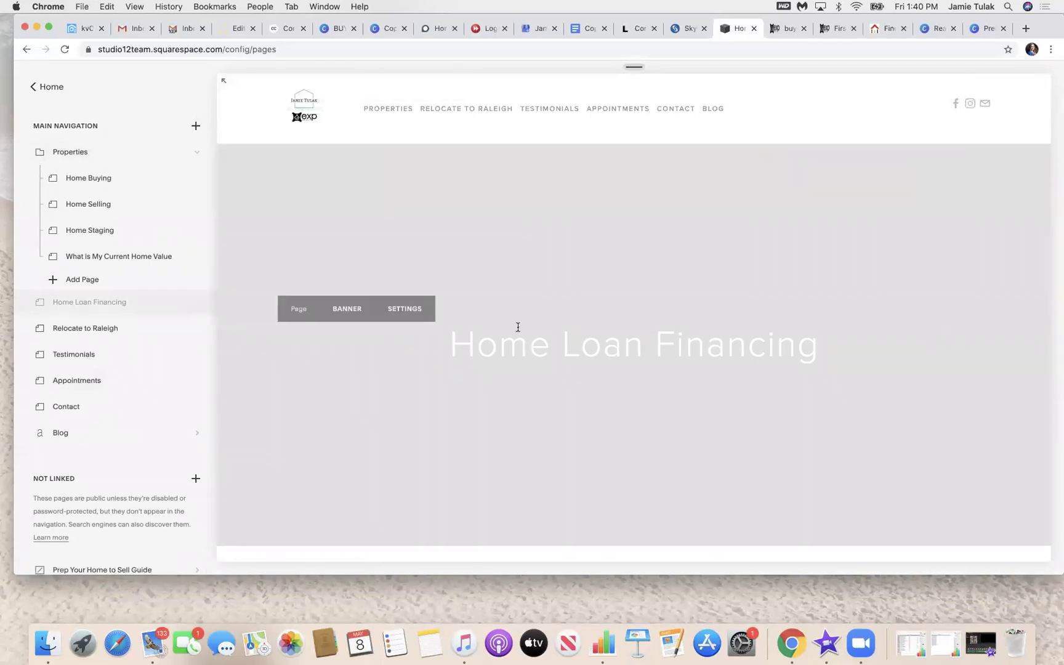
scroll(781, 438, "down", 2)
scroll(781, 435, "down", 10)
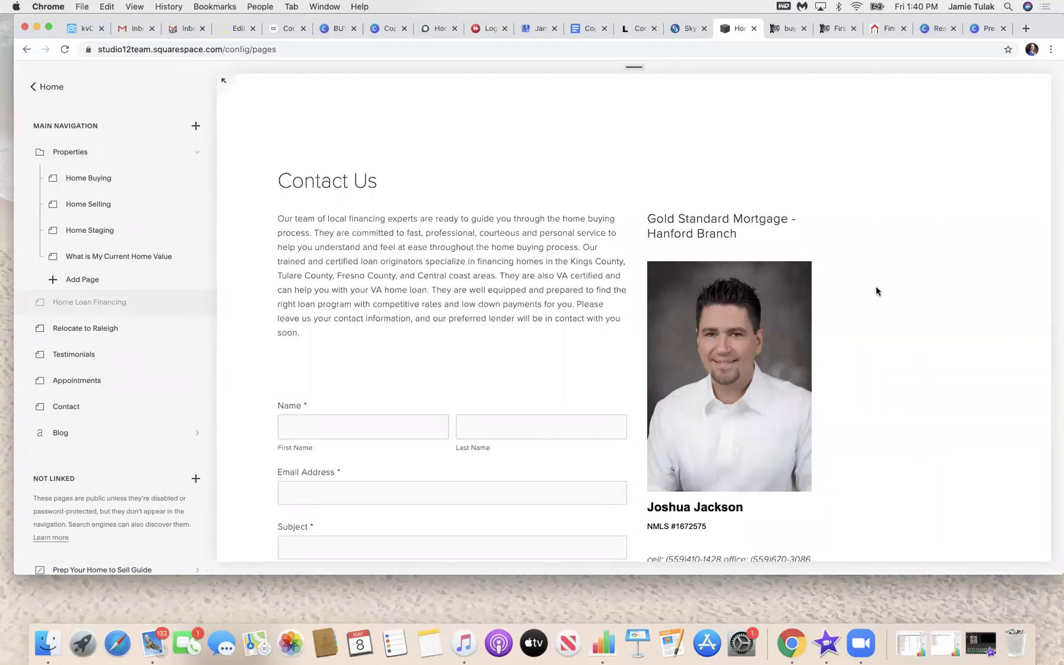
scroll(576, 375, "down", 5)
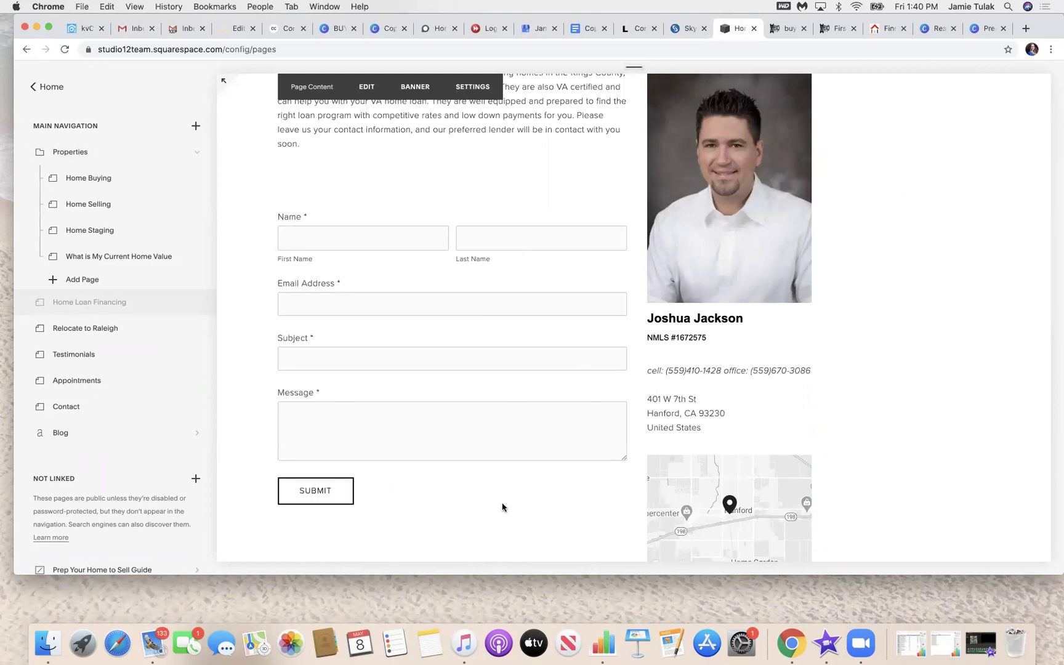
scroll(502, 505, "down", 4)
scroll(502, 505, "up", 5)
scroll(502, 505, "up", 7)
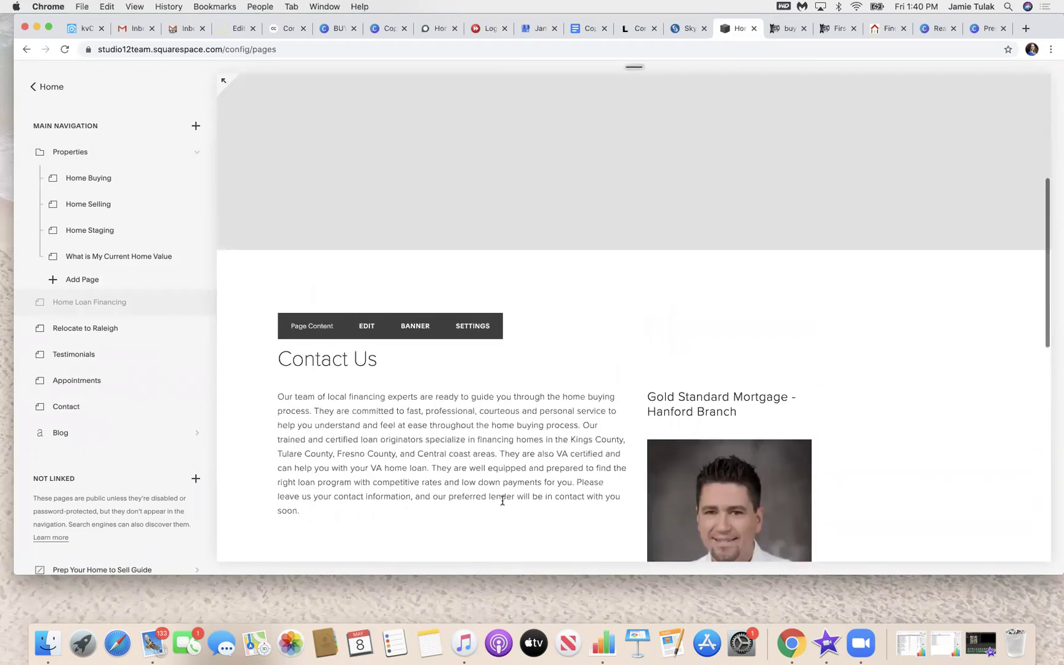
scroll(503, 501, "down", 2)
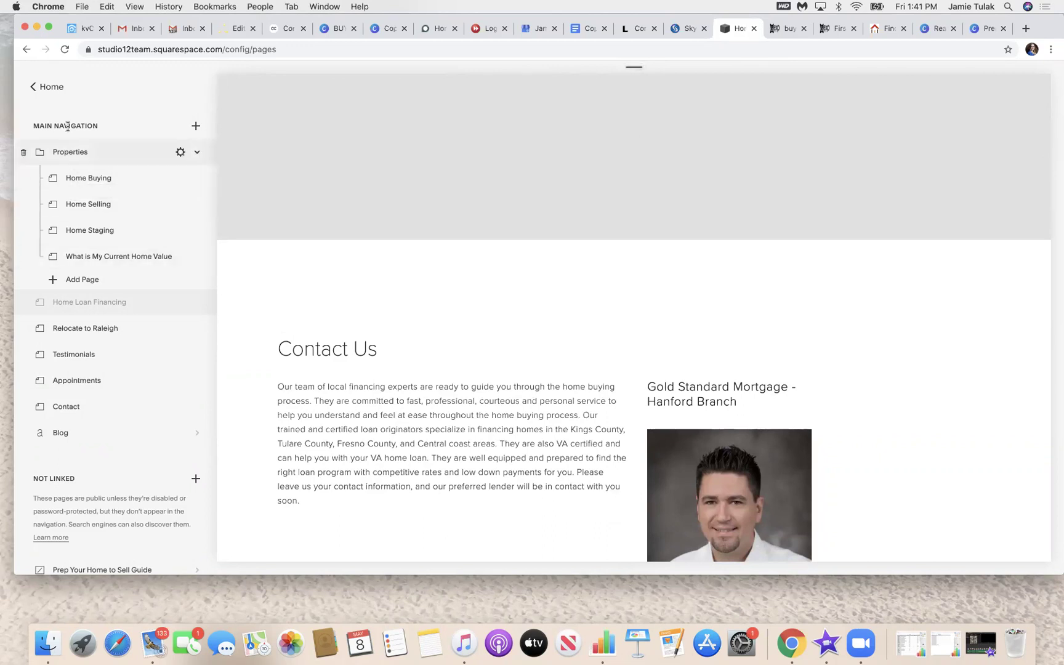
left_click(50, 85)
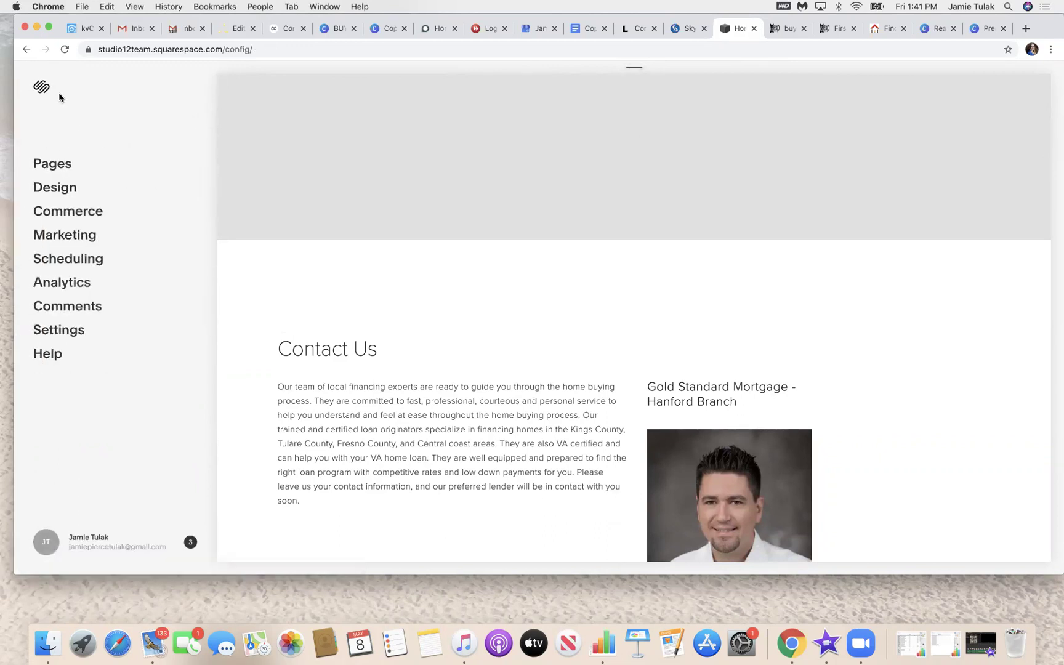
left_click(58, 165)
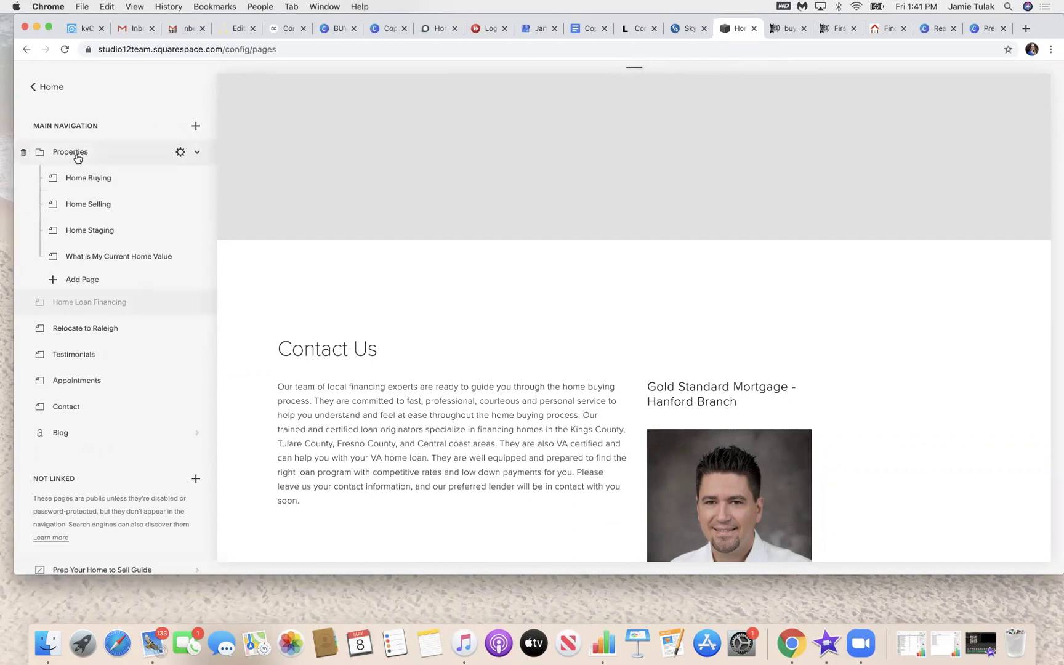
left_click(198, 154)
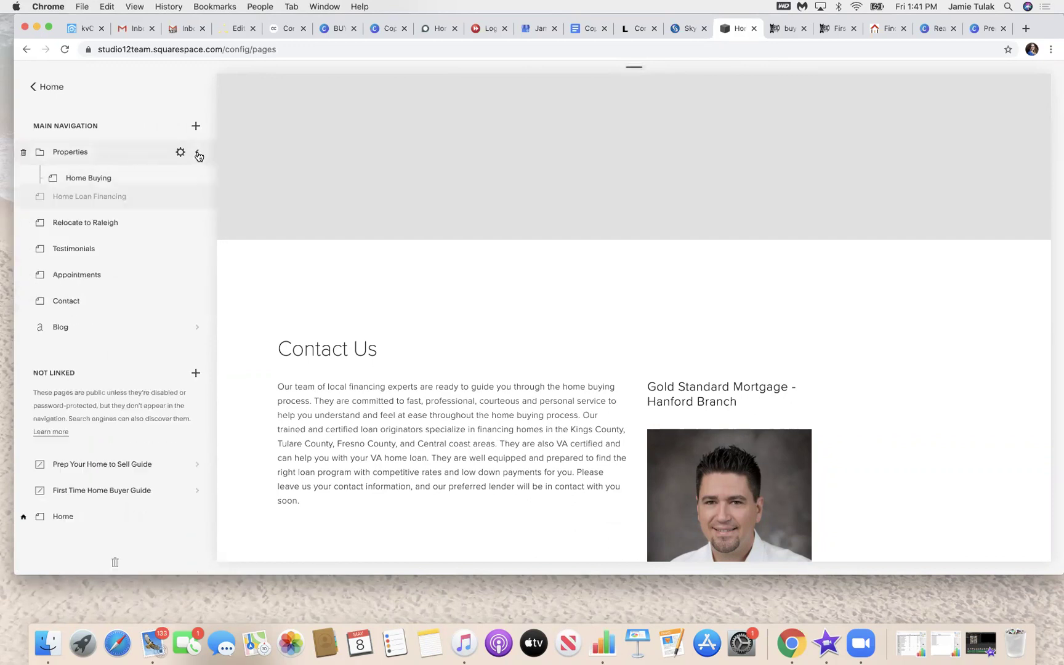
left_click(197, 153)
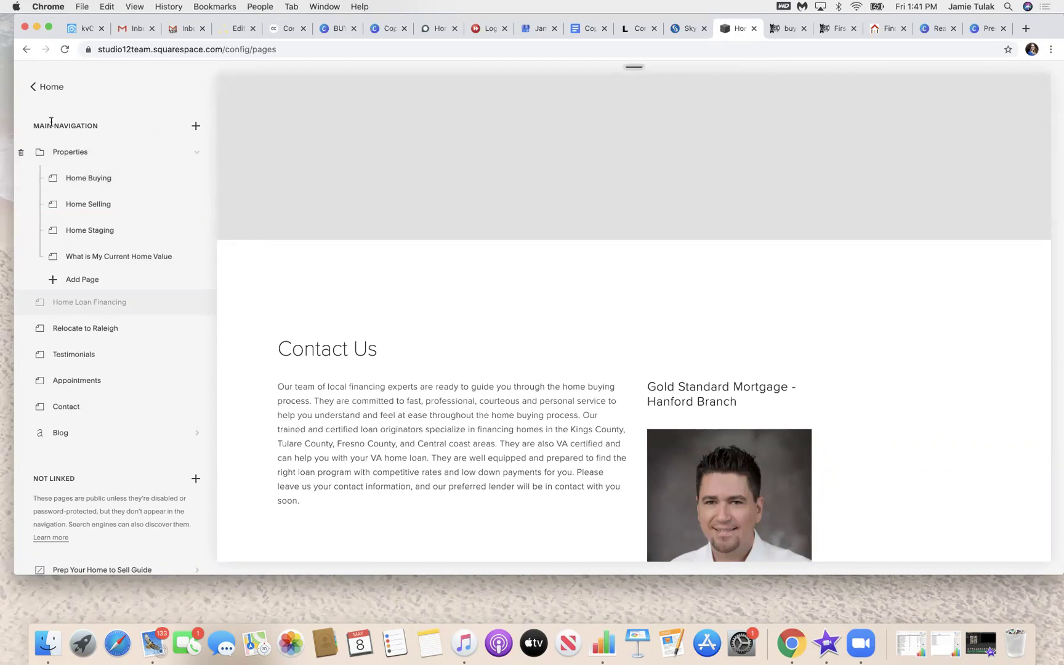
scroll(89, 370, "down", 4)
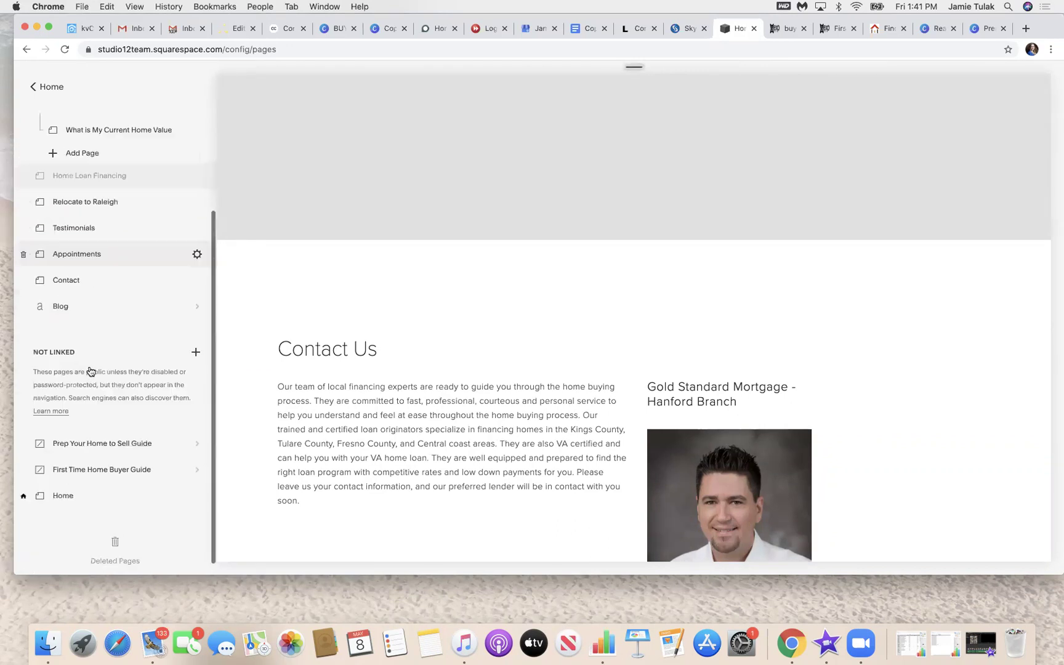
Preview the Home page, then exit the editor to the account's Websites dashboard.
left_click(65, 486)
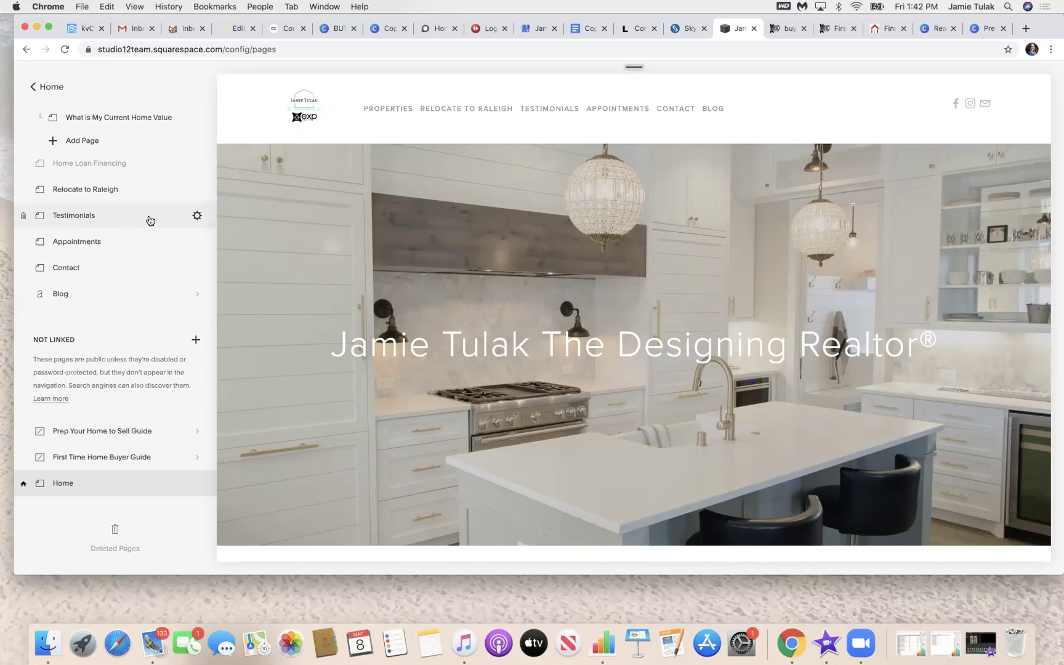
left_click(50, 88)
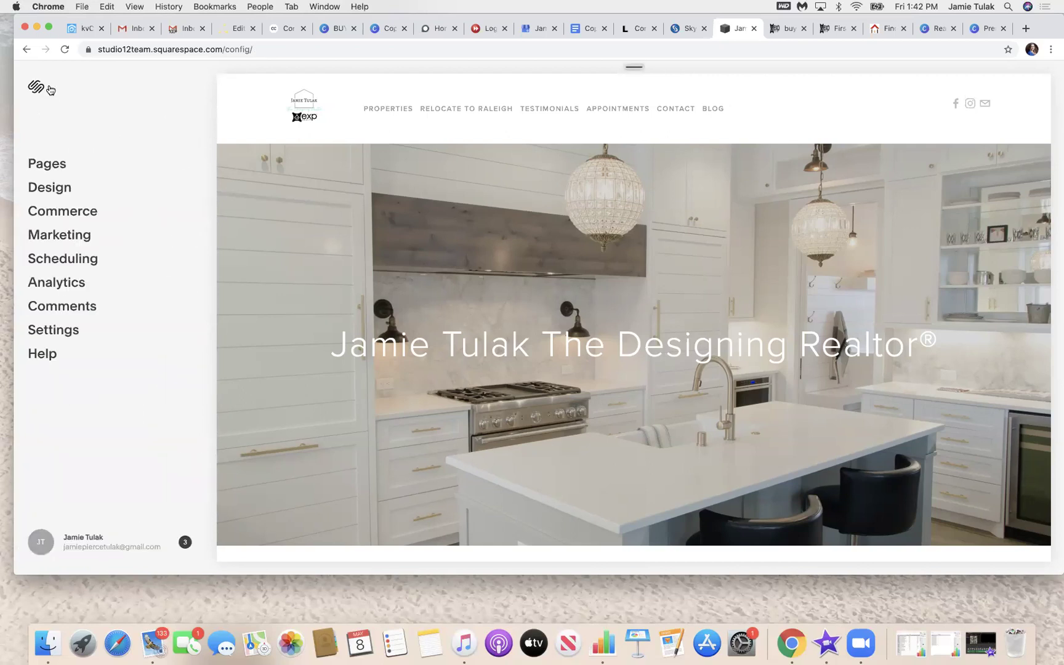
left_click(41, 88)
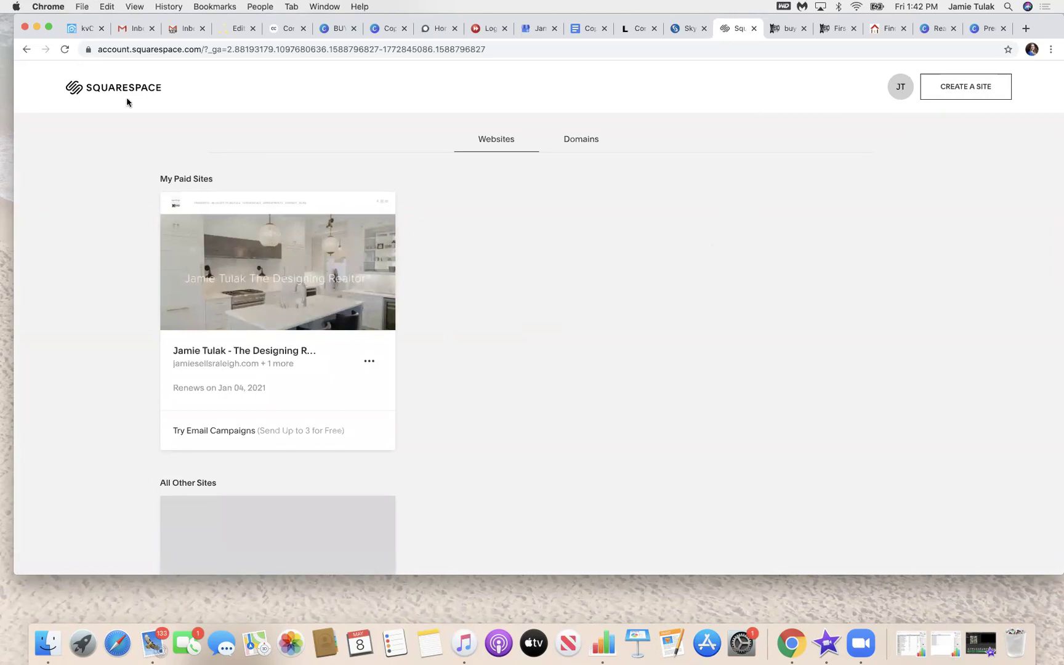
Edit the realtor site, look at Design briefly, then open Marketing's SEO settings.
mouse_move(238, 309)
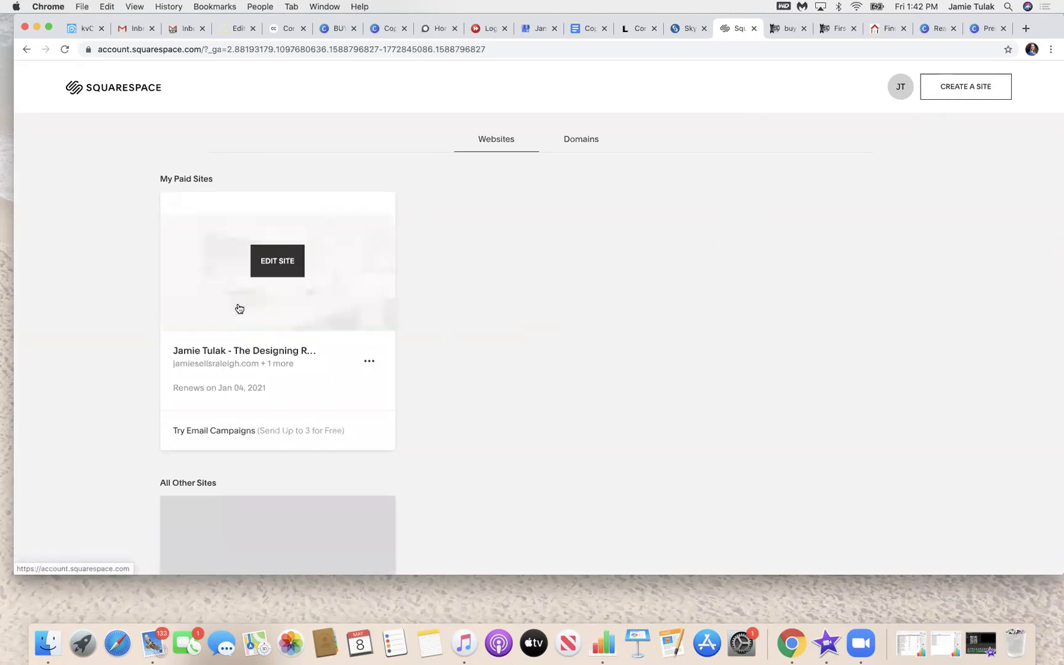
left_click(291, 263)
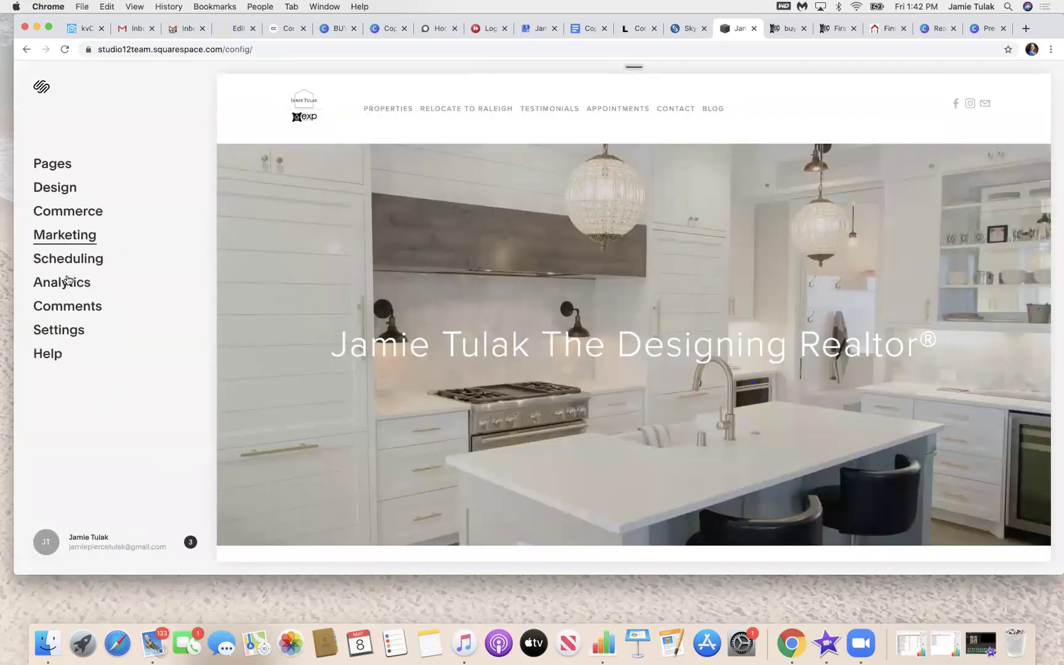
left_click(57, 186)
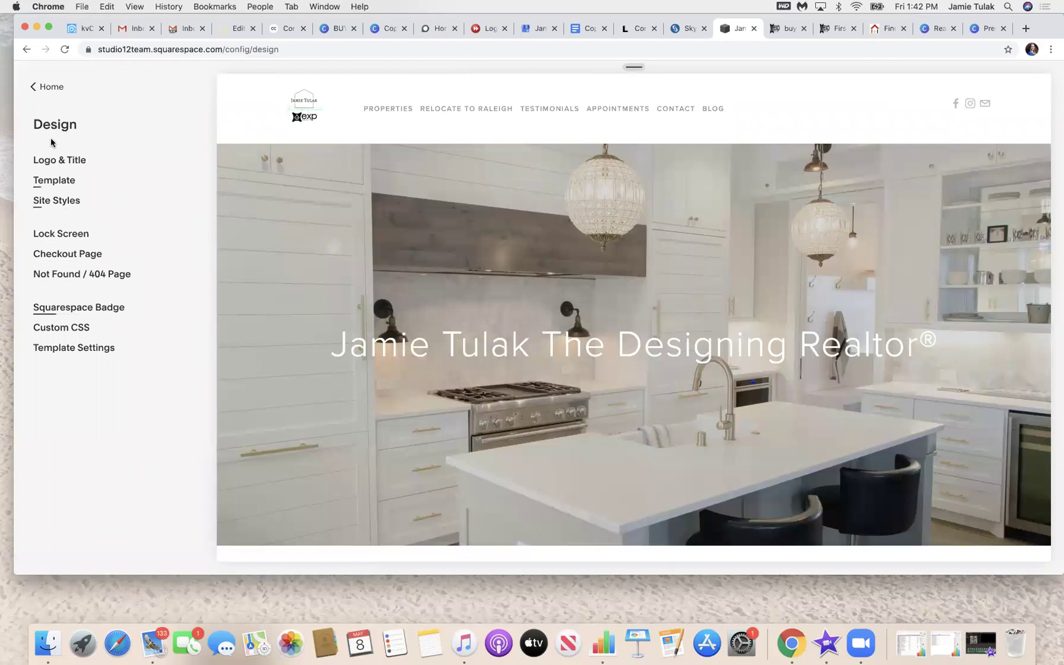
left_click(44, 87)
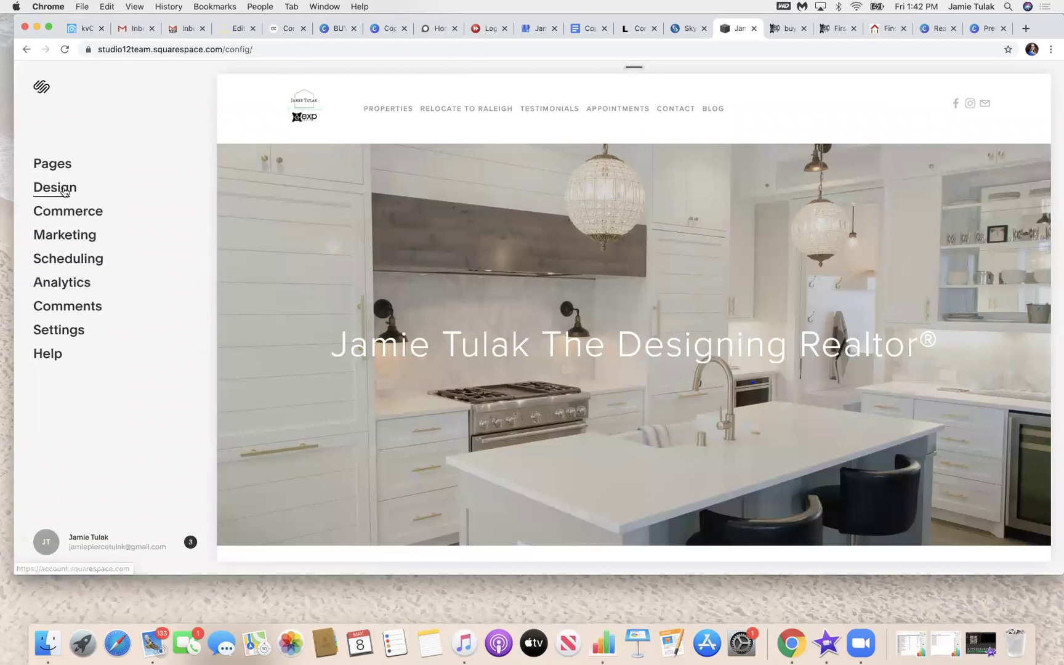
left_click(61, 236)
left_click(45, 216)
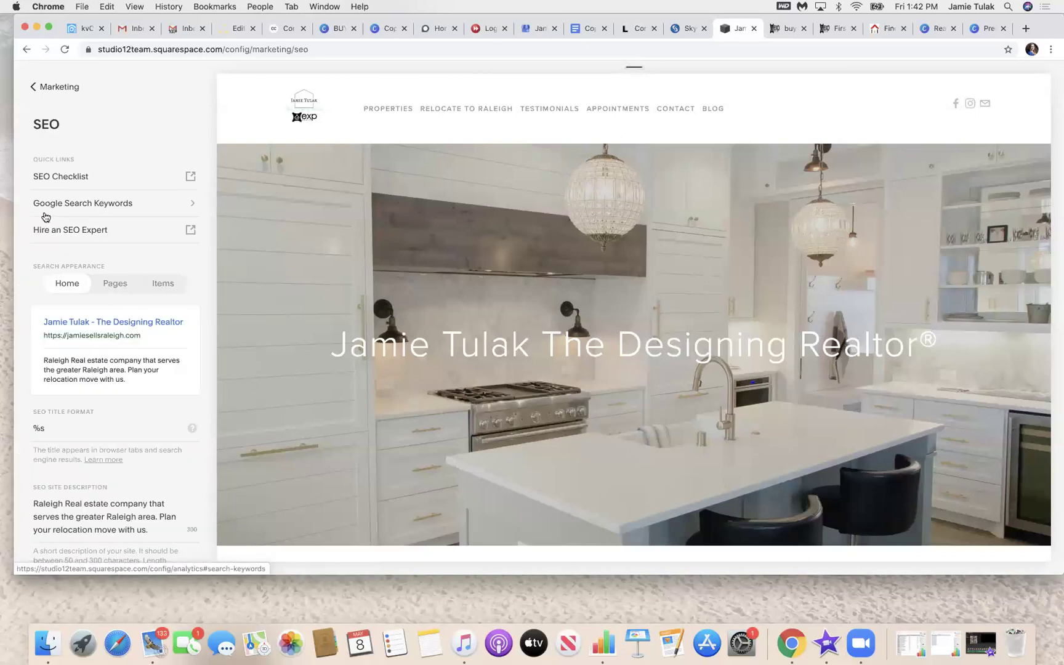
Browse the Hire an SEO Expert marketplace's project types, then close it and return to Marketing.
left_click(79, 237)
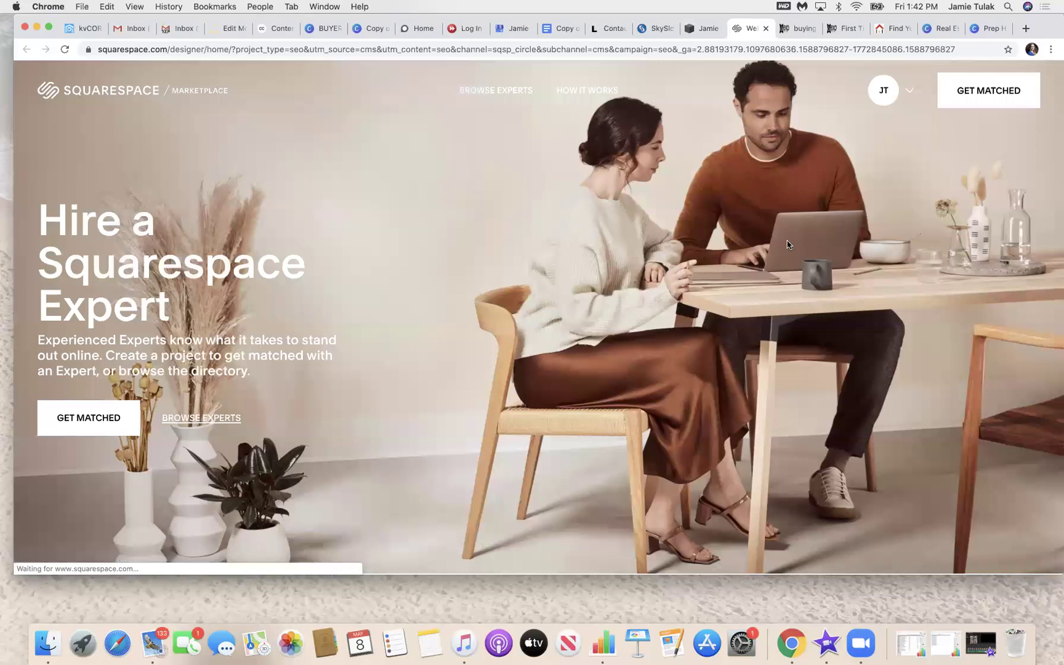
scroll(884, 182, "down", 6)
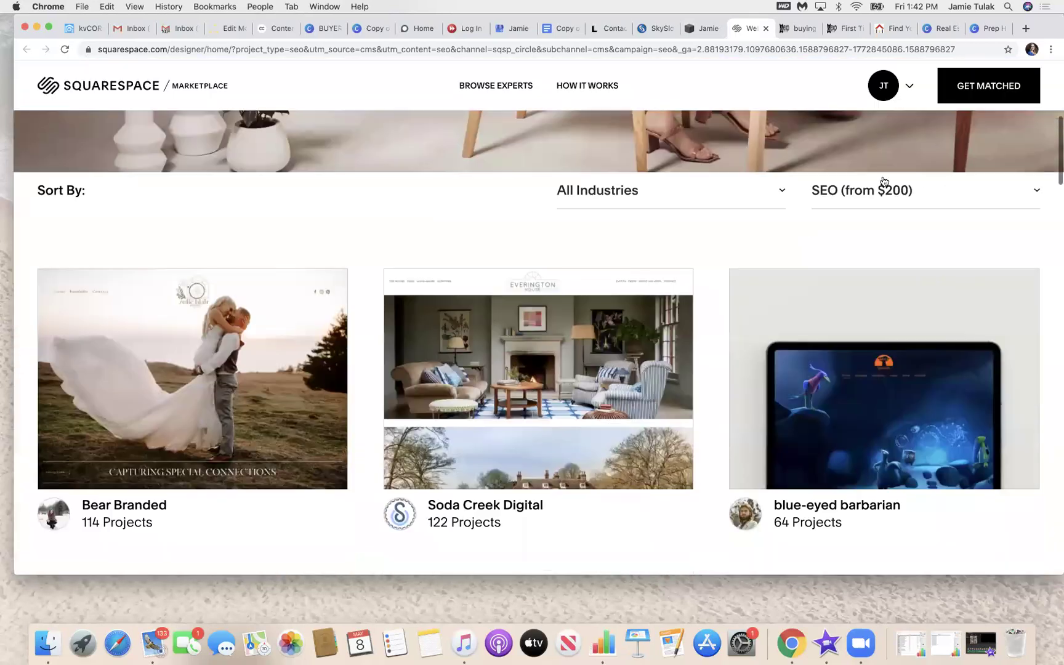
left_click(1039, 193)
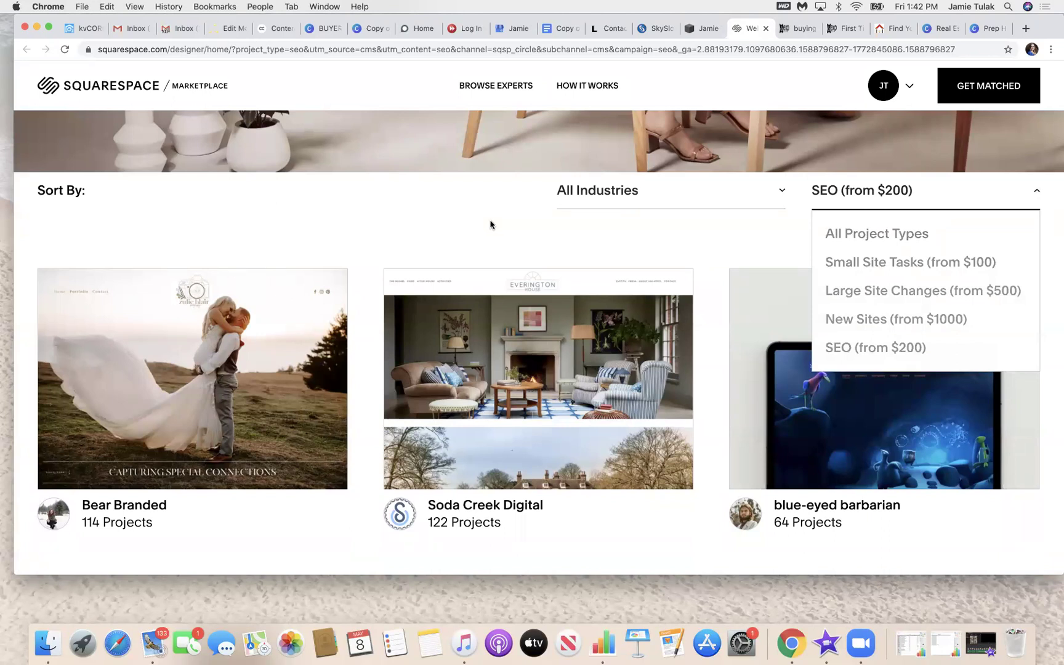
scroll(607, 217, "up", 1)
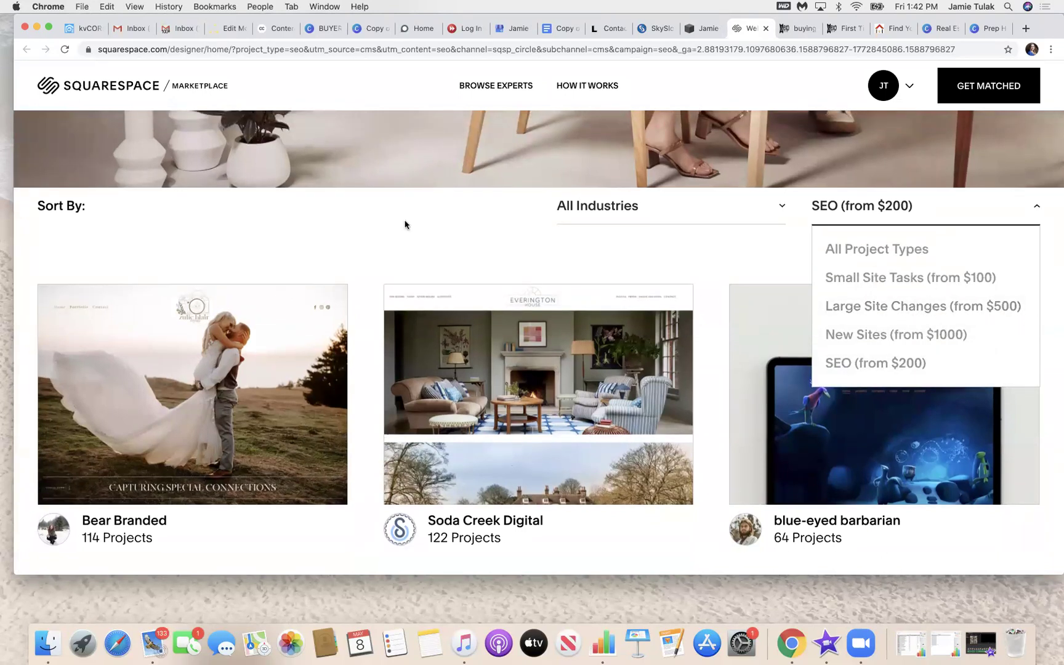
scroll(405, 224, "up", 6)
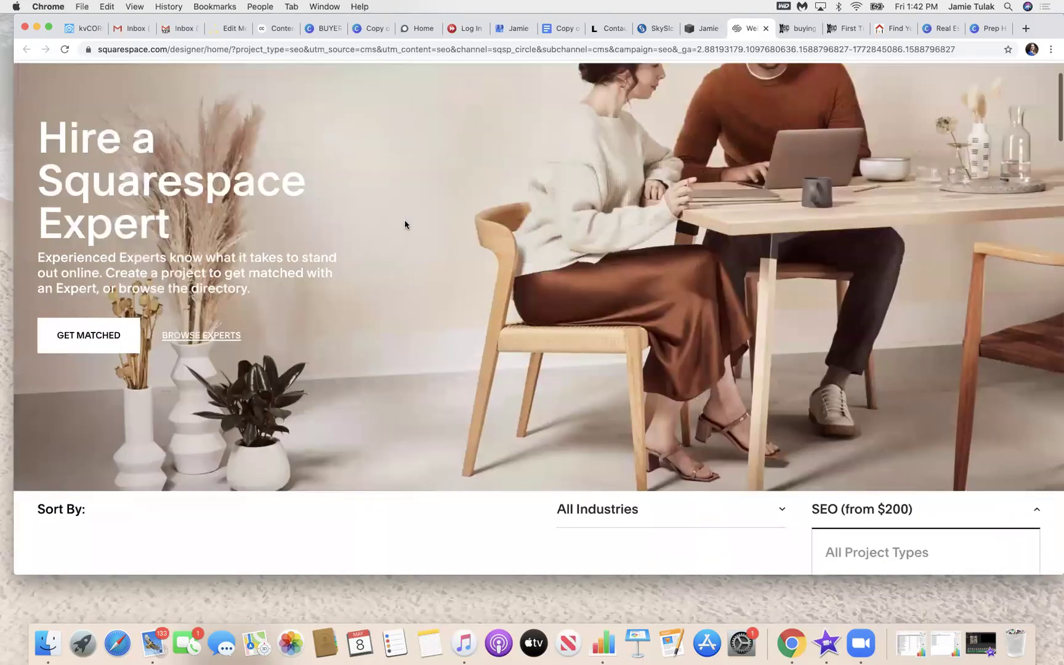
left_click(766, 30)
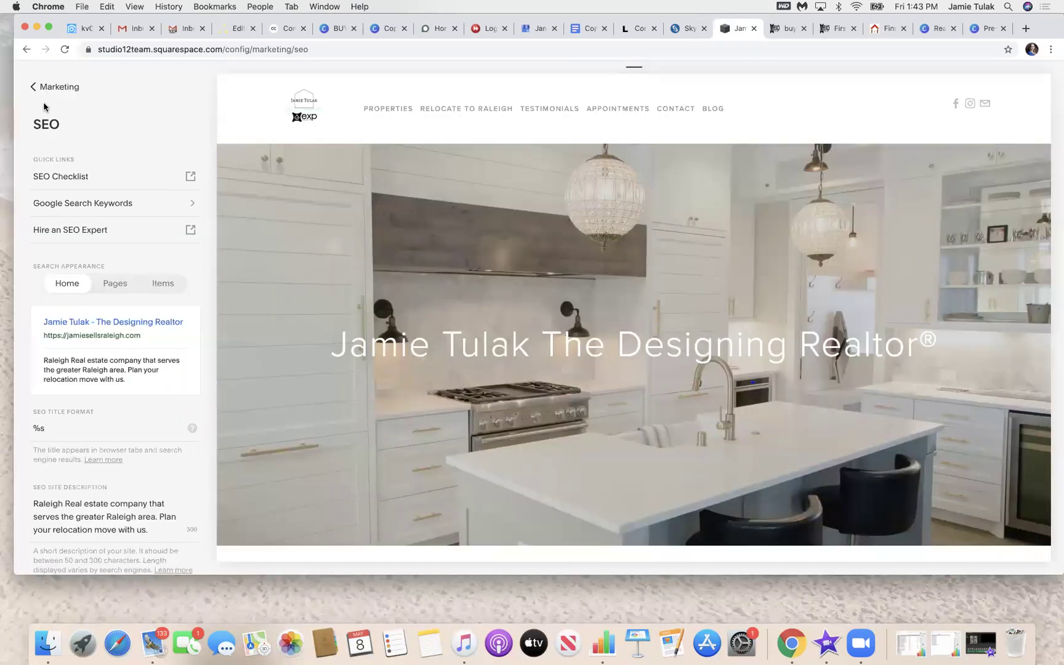
left_click(32, 88)
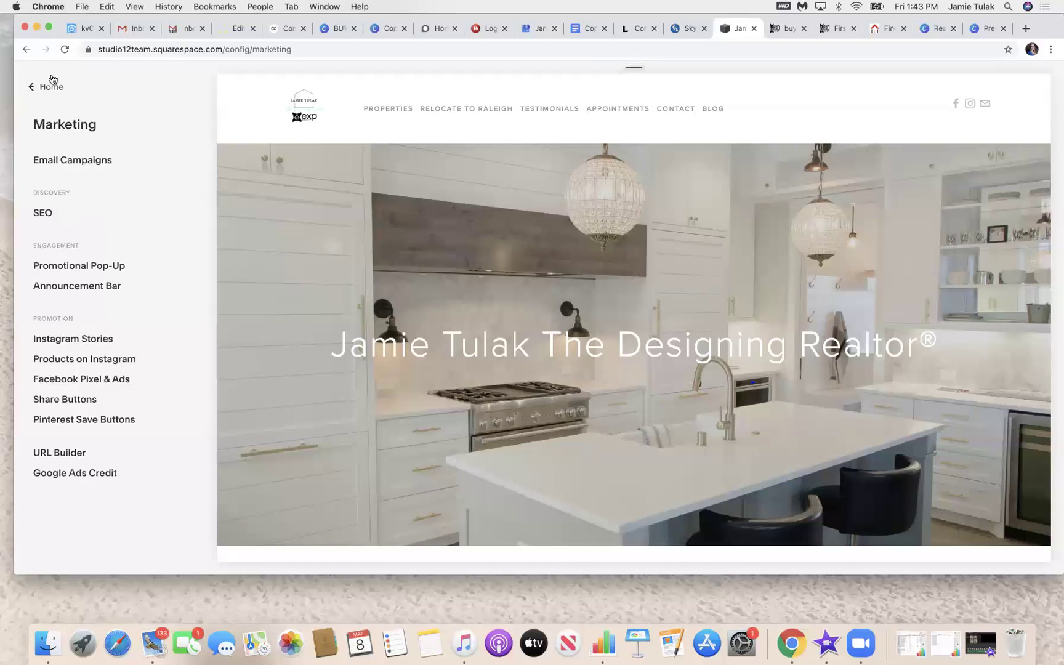
Check the Default mailing list (2 subscribers, 0 unsubscribed) in Email Campaigns, then back out to Marketing.
left_click(78, 162)
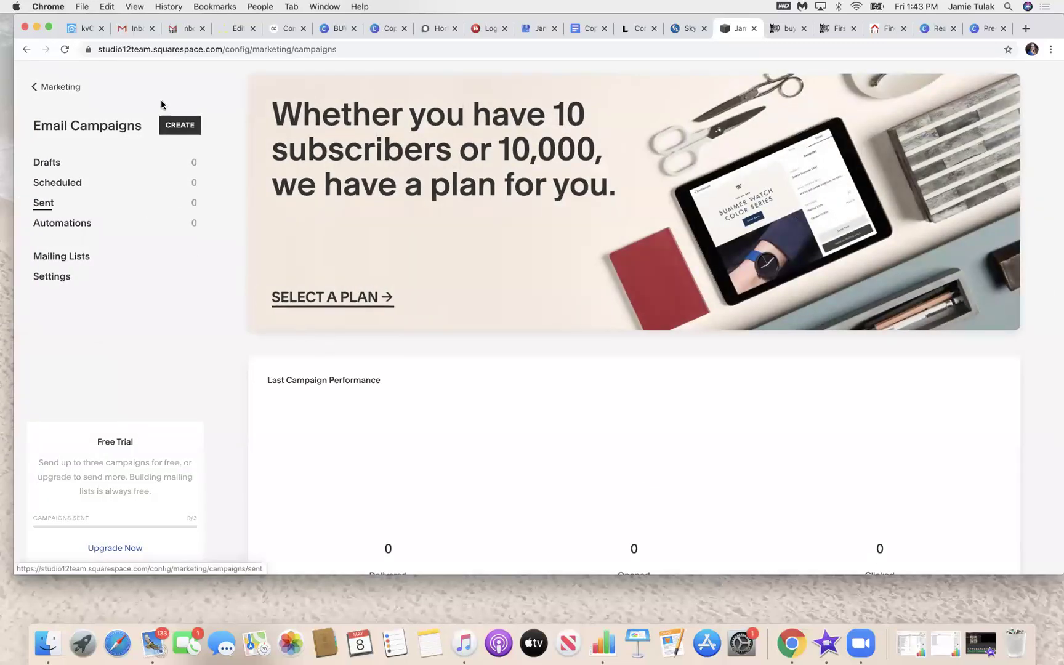
left_click(62, 258)
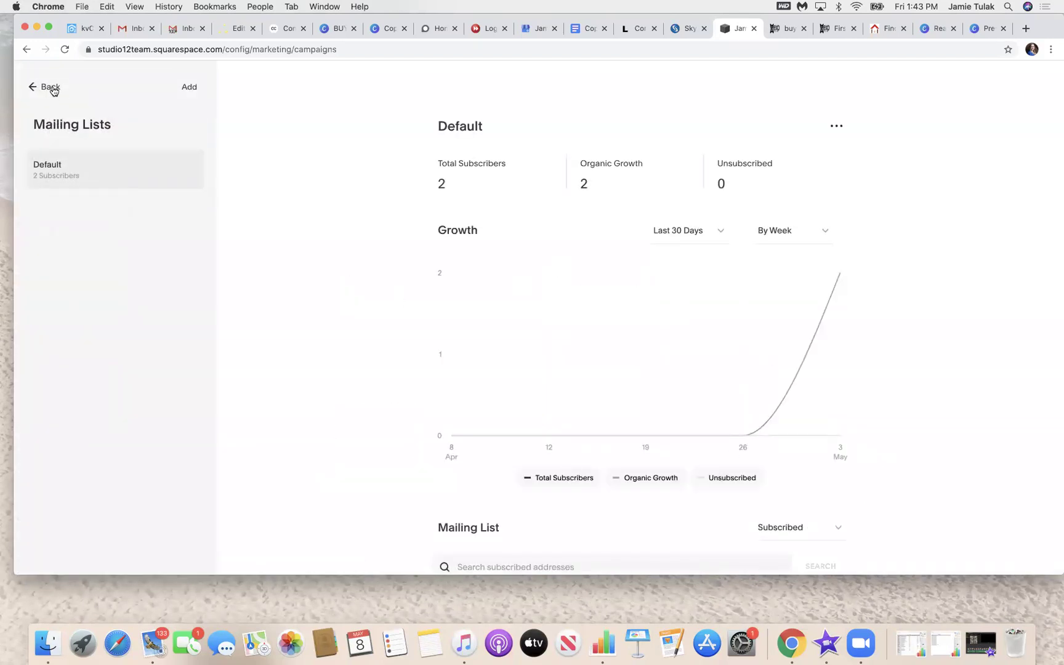
left_click(52, 90)
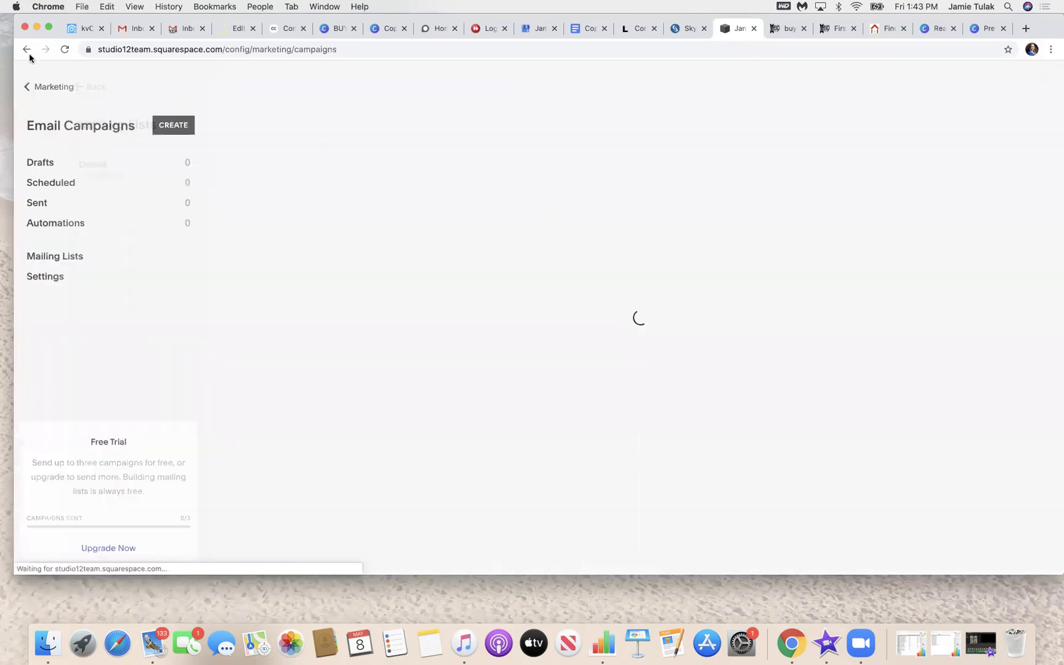
left_click(26, 49)
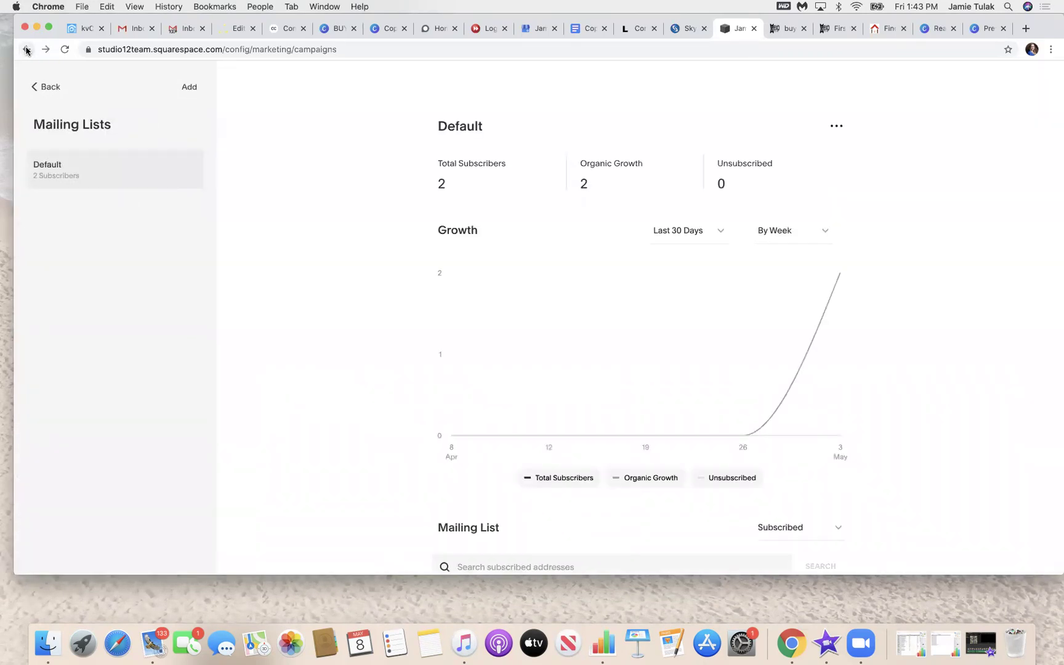
left_click(35, 86)
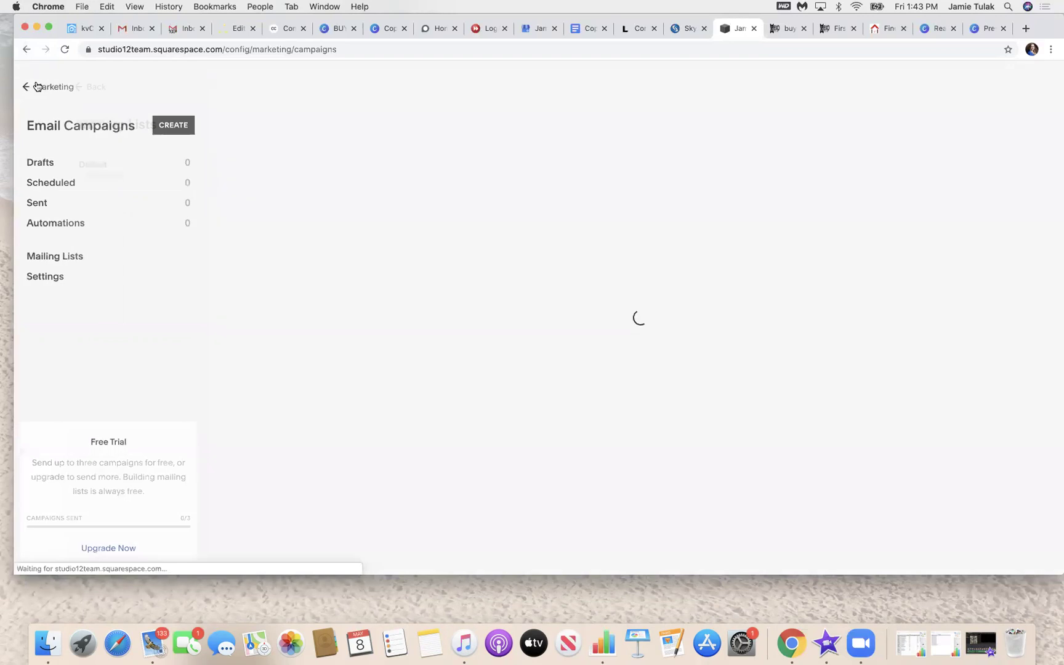
left_click(35, 88)
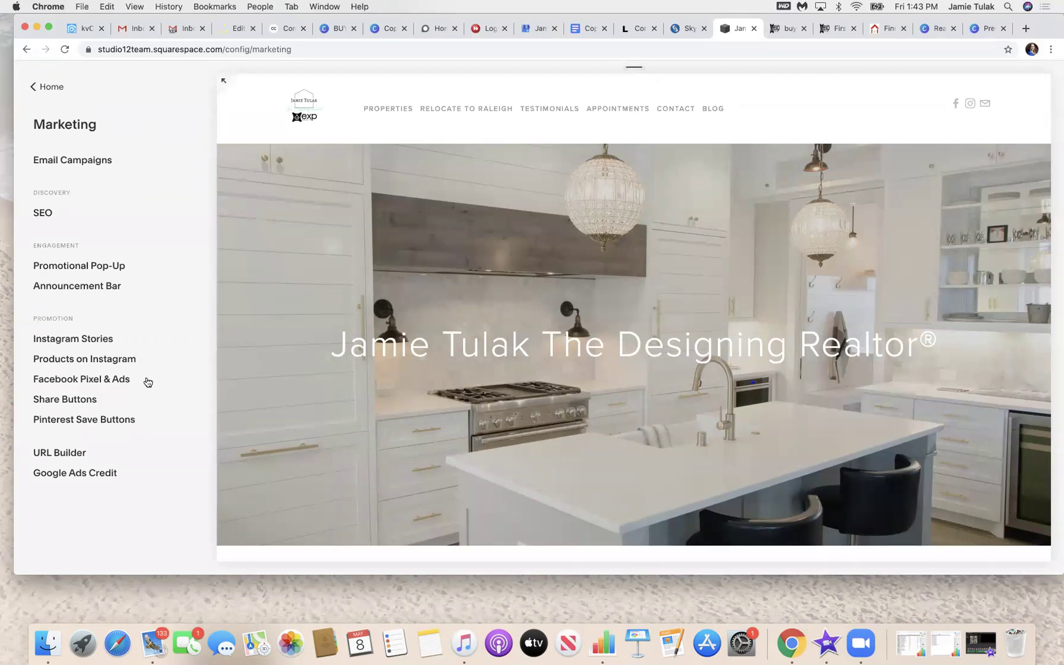
left_click(68, 270)
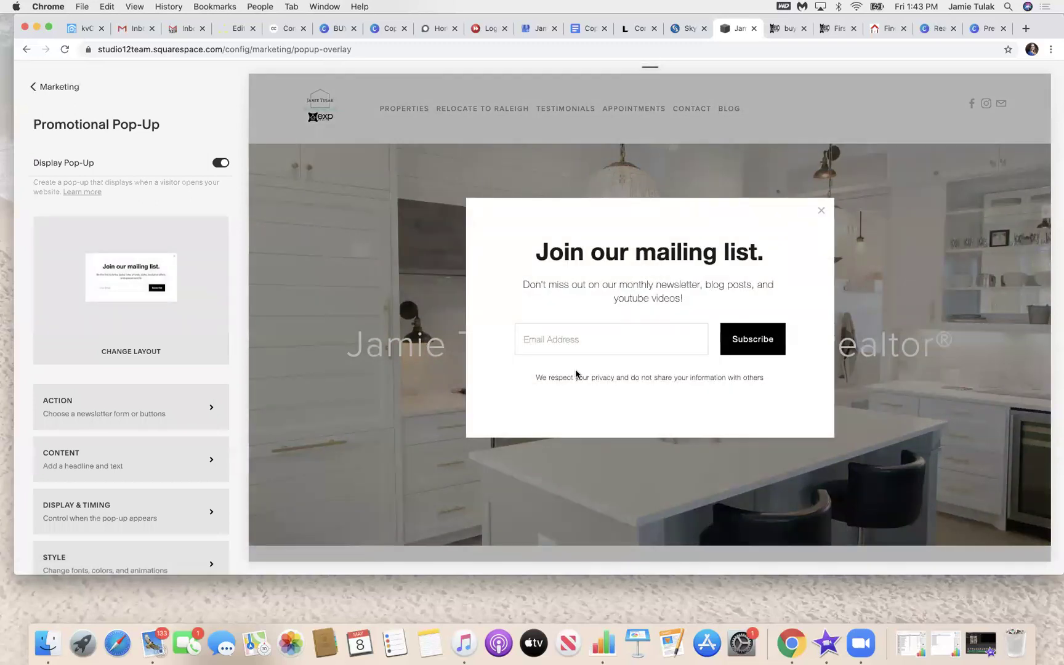
scroll(89, 461, "down", 1)
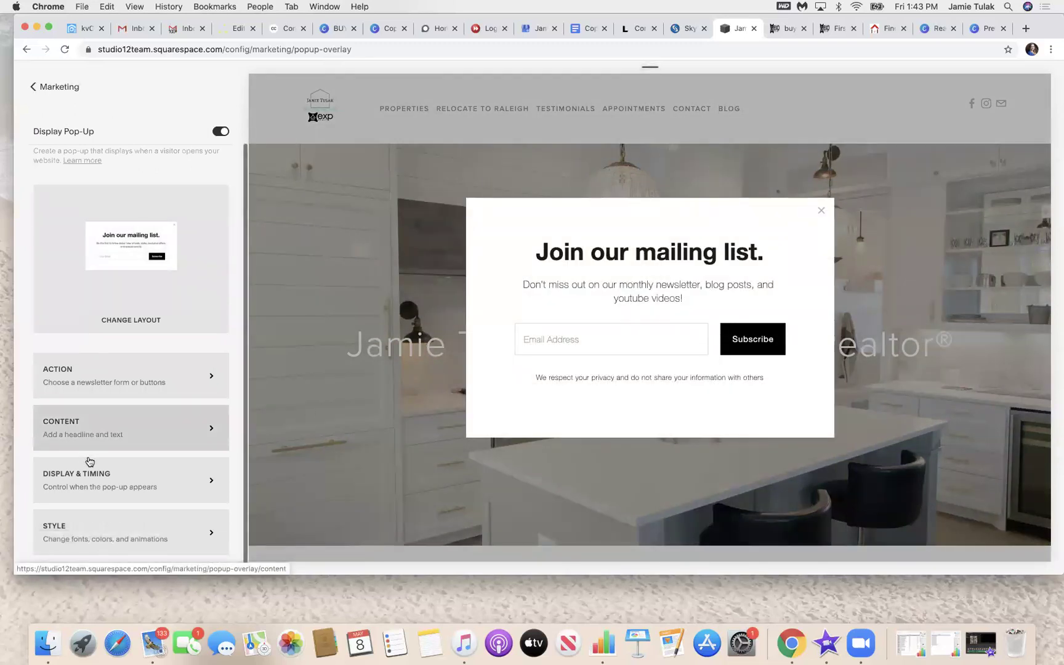
left_click(123, 484)
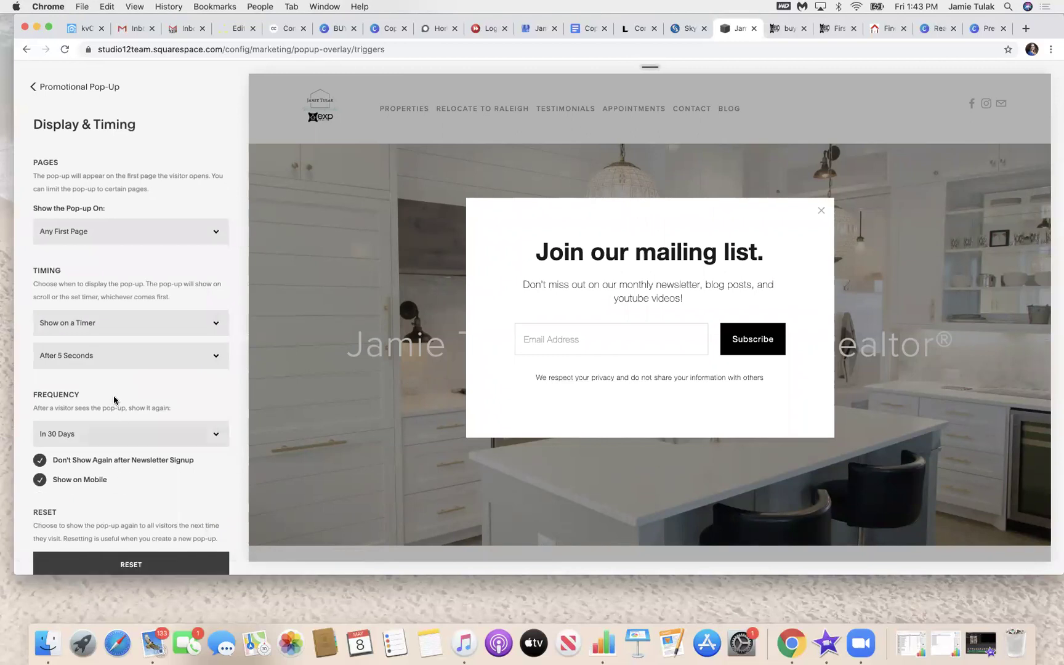
scroll(114, 398, "down", 1)
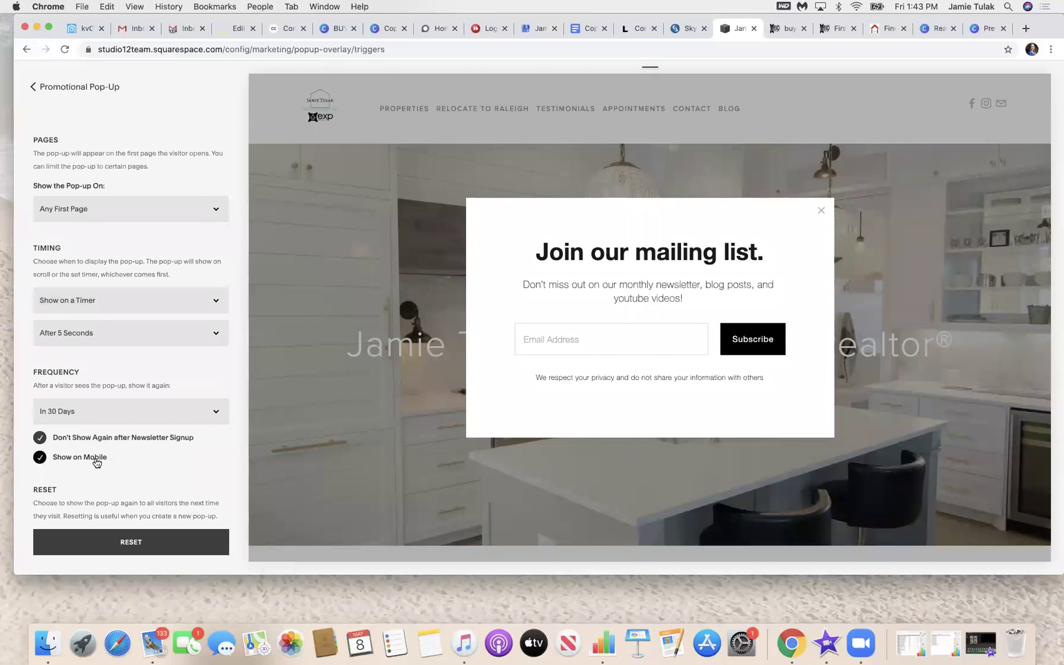
left_click(39, 91)
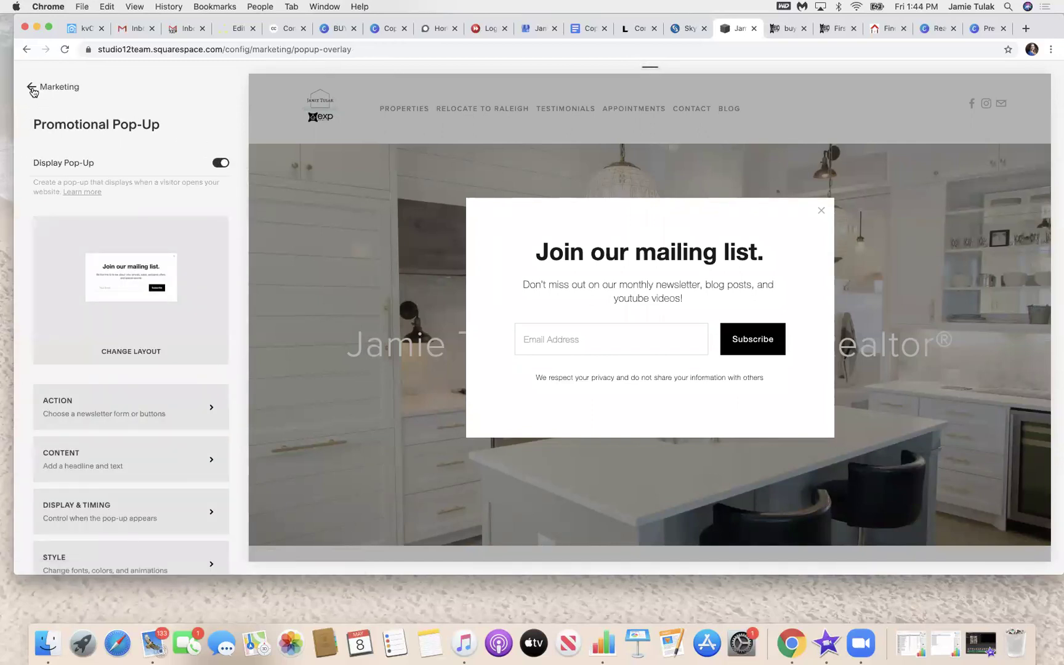
left_click(32, 89)
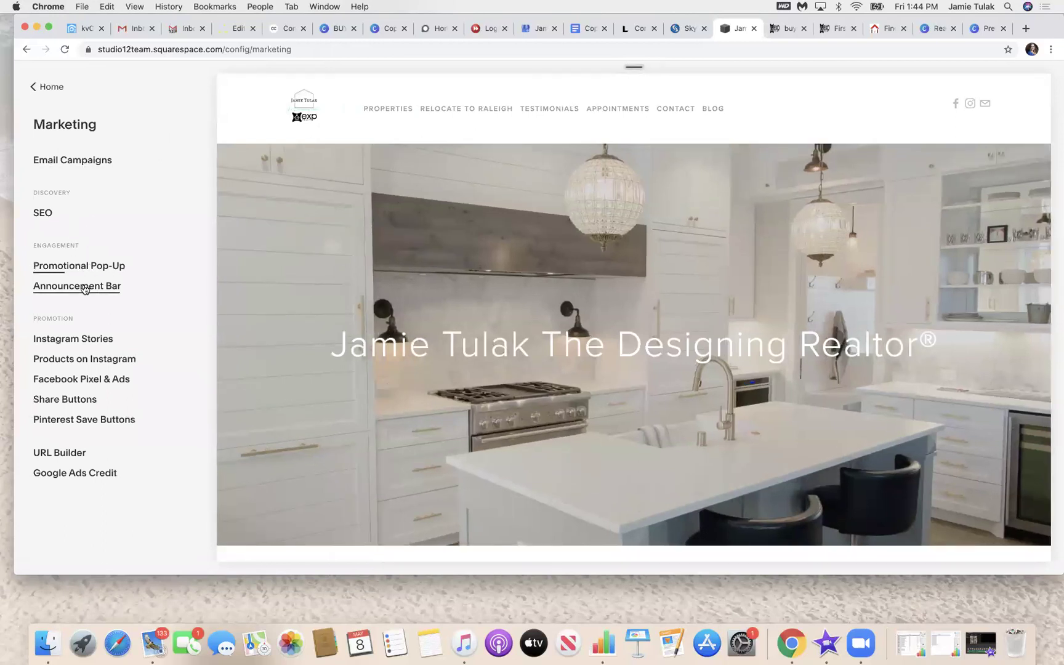
left_click(84, 287)
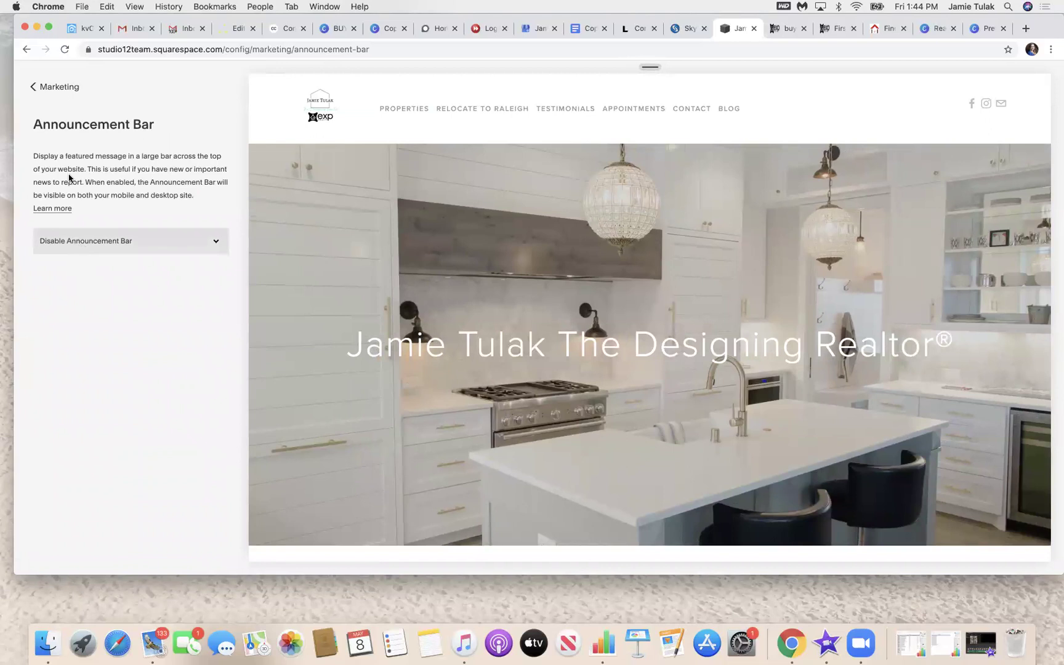
left_click(37, 87)
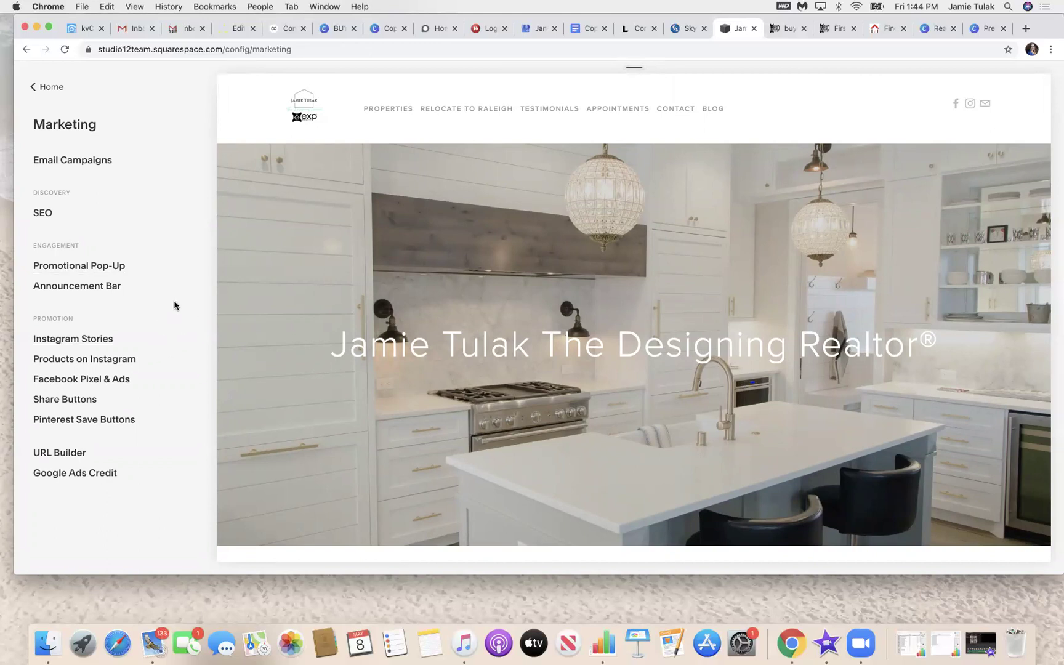
left_click(51, 87)
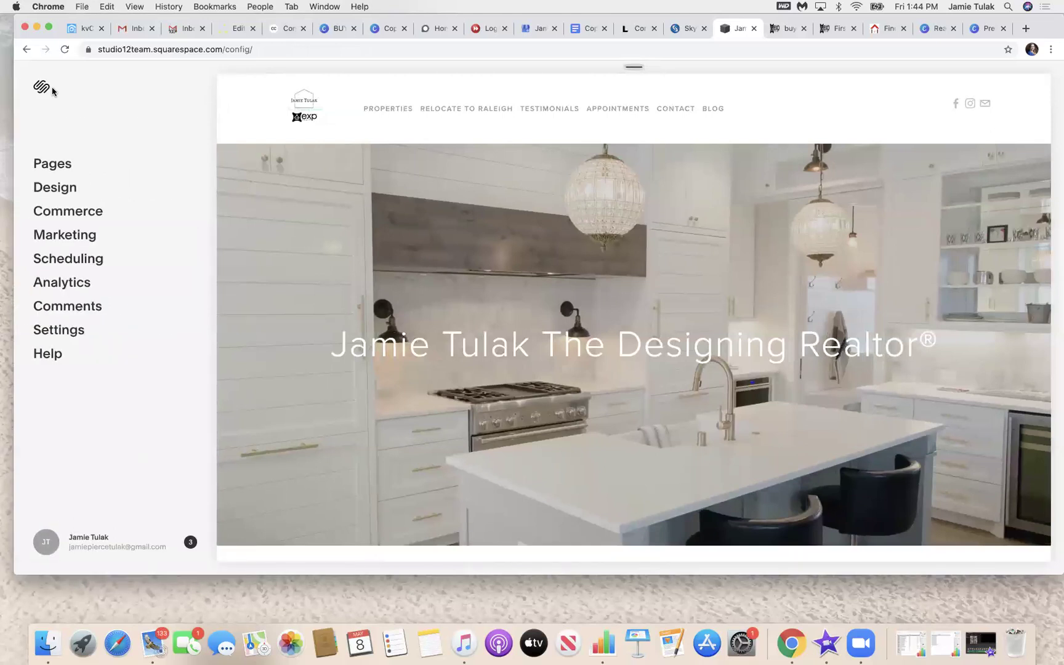
left_click(75, 239)
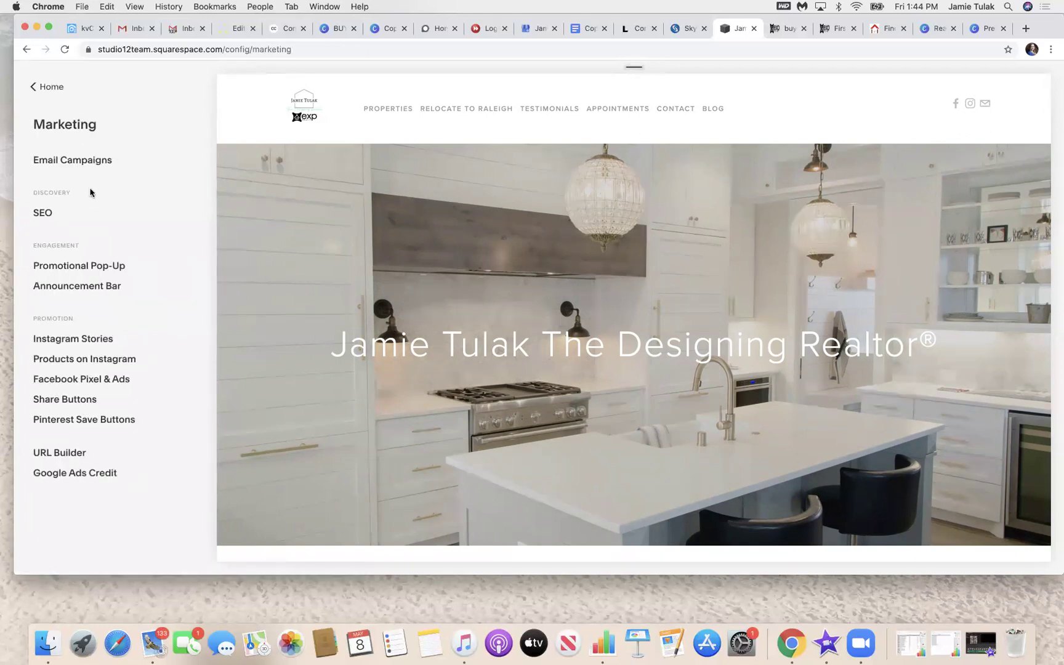
Glance over the Email Campaigns overview, then return to the Marketing settings list.
left_click(98, 162)
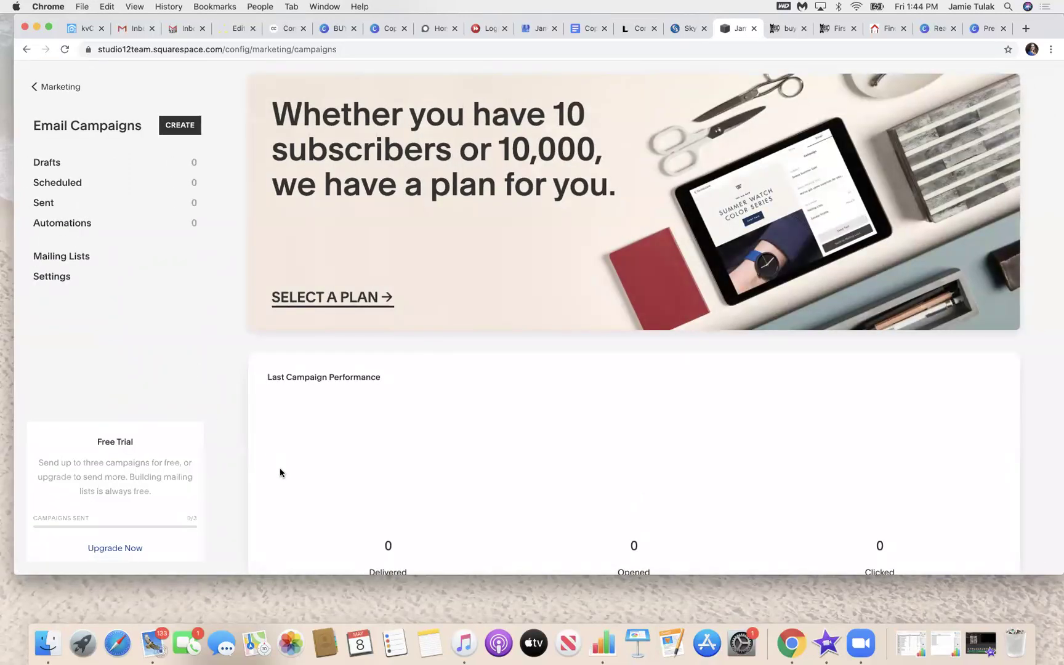
scroll(373, 530, "down", 5)
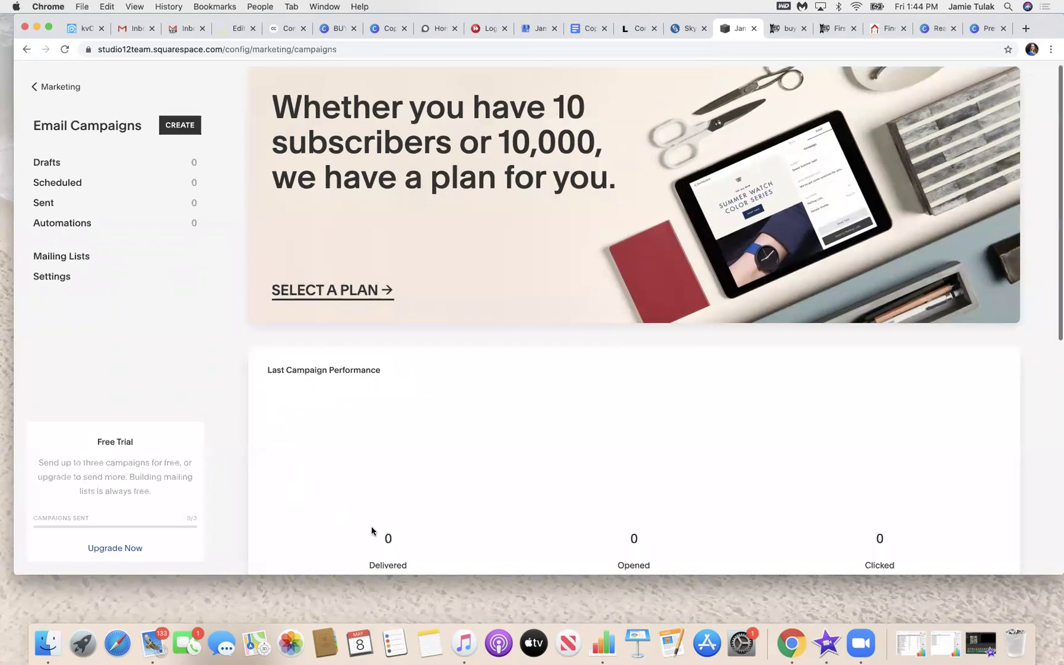
scroll(371, 532, "up", 5)
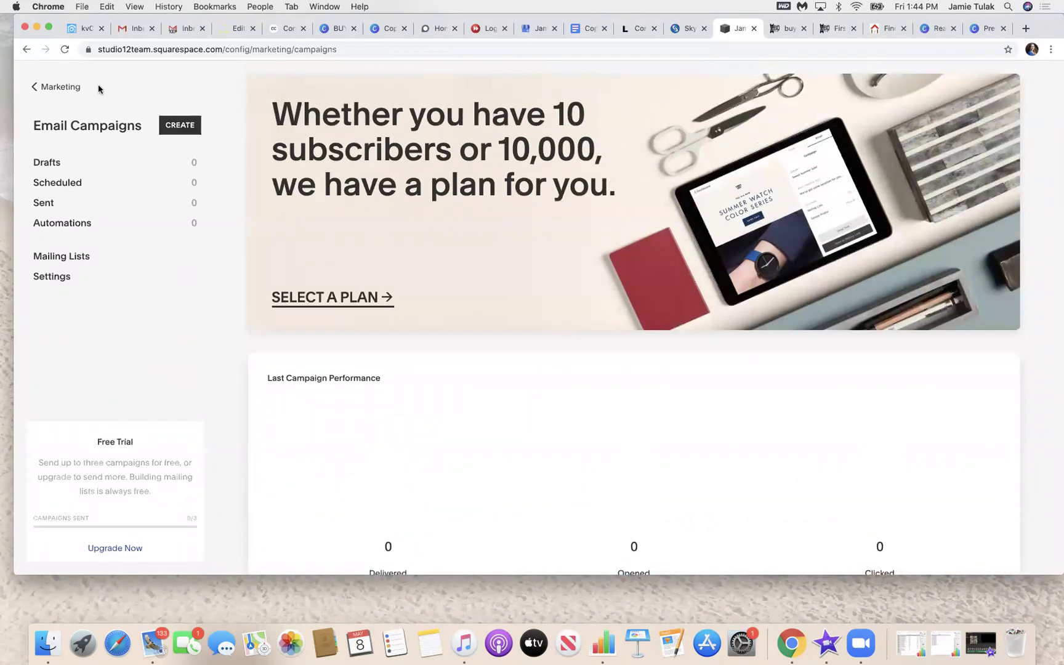
left_click(35, 87)
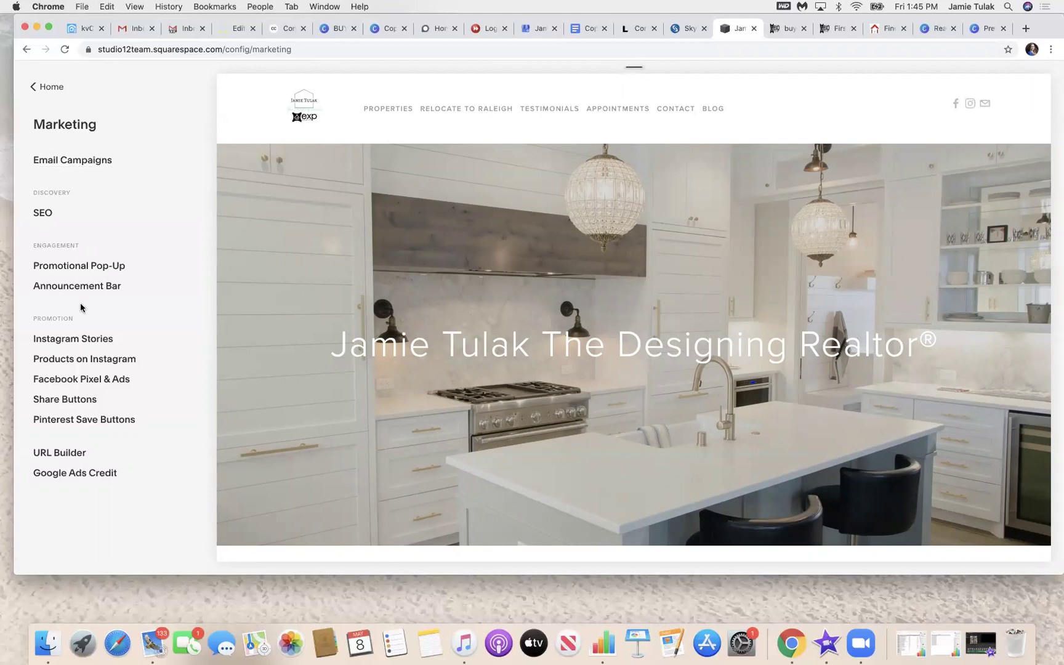
View the Instagram Stories Unfold promotion, close its tab, and return to the site's main menu.
left_click(73, 341)
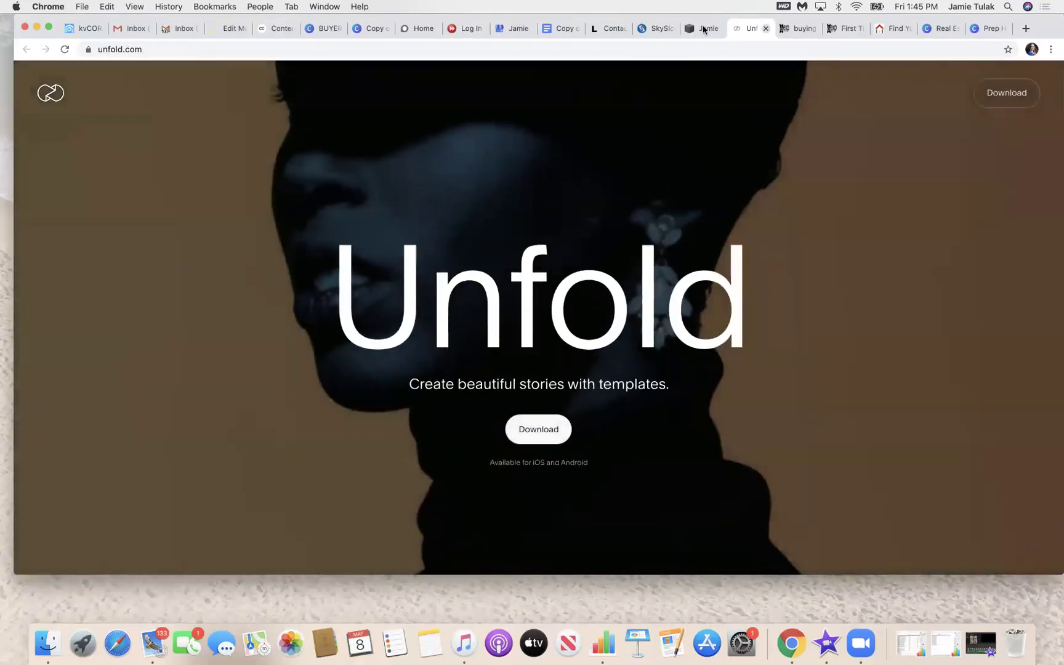
left_click(765, 28)
left_click(55, 87)
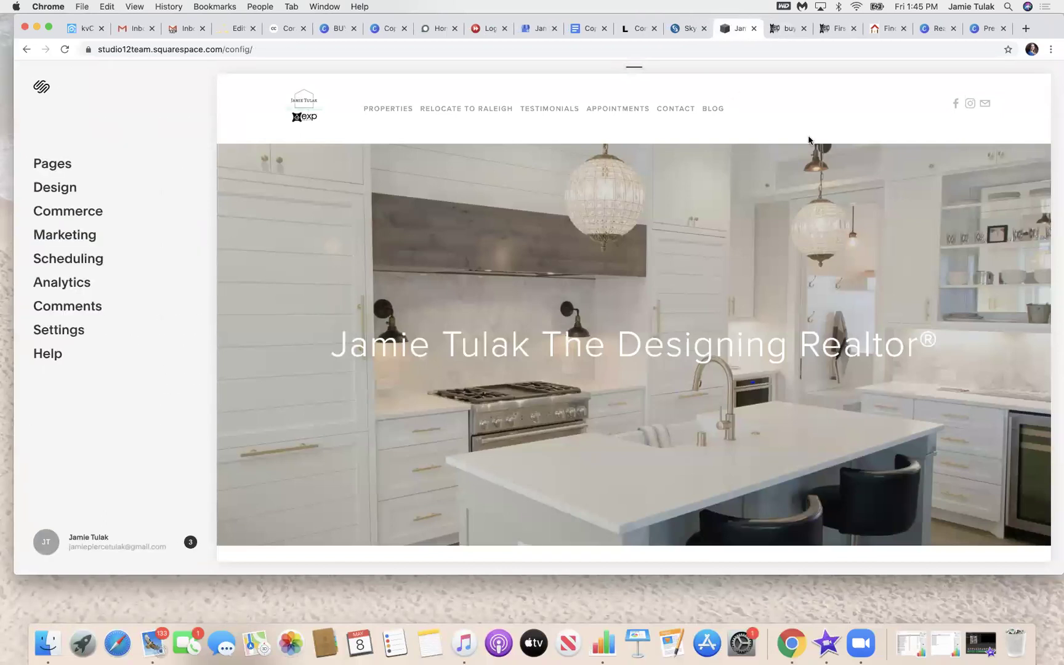
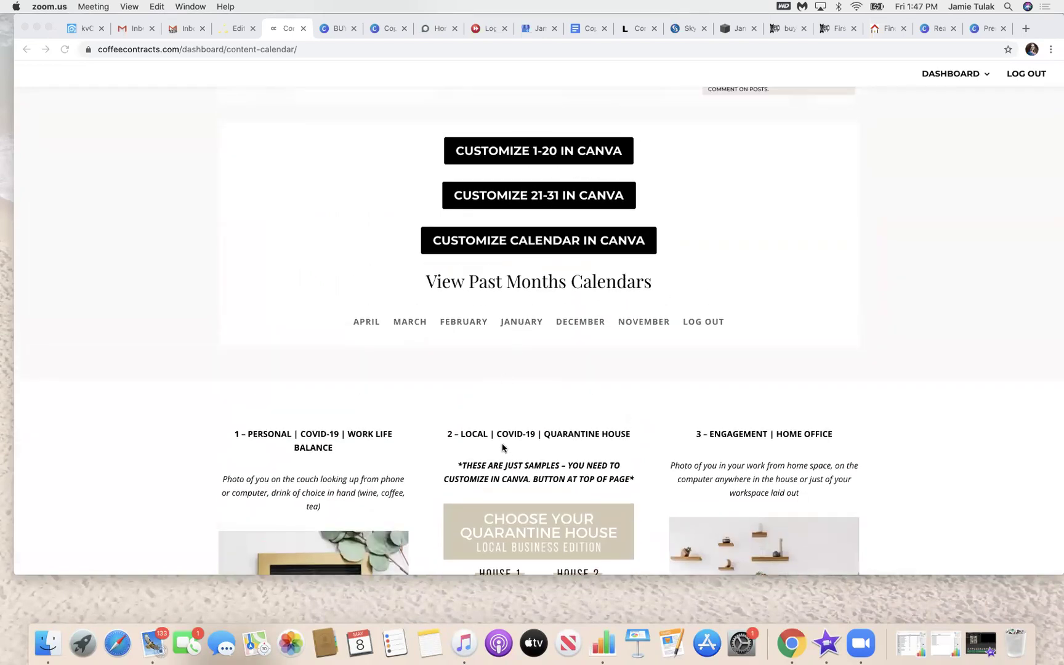
scroll(503, 447, "down", 5)
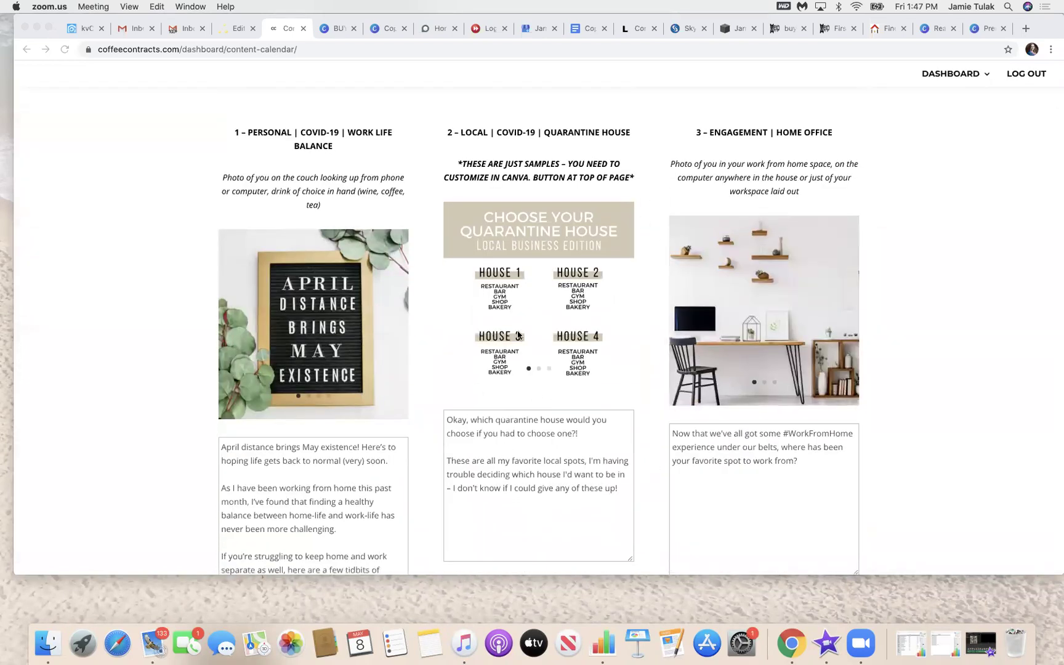
scroll(557, 454, "down", 1)
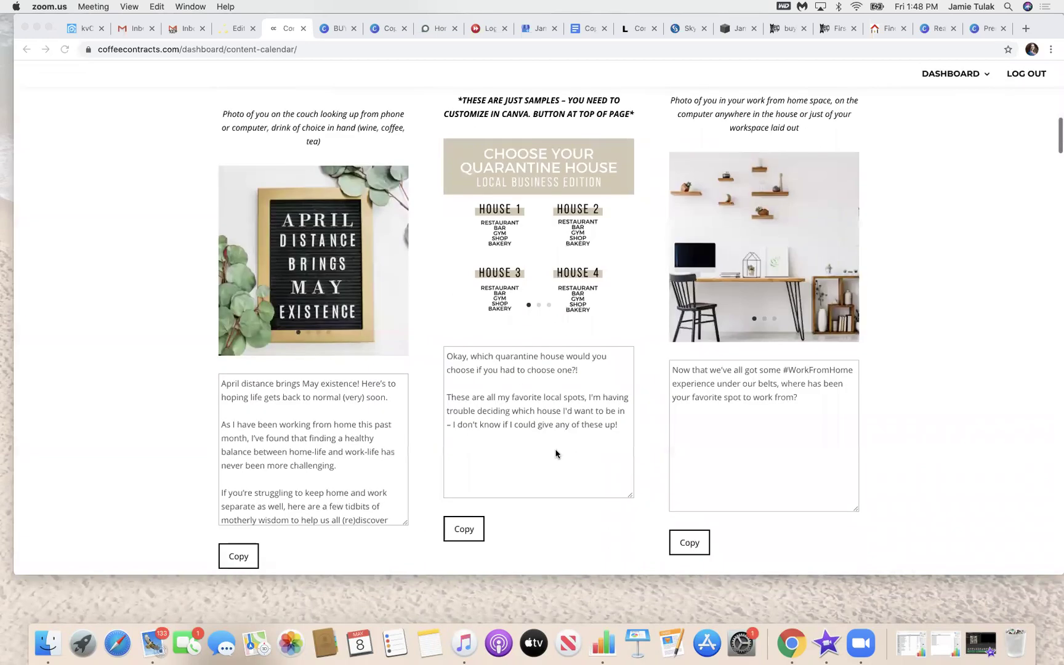
left_click(392, 269)
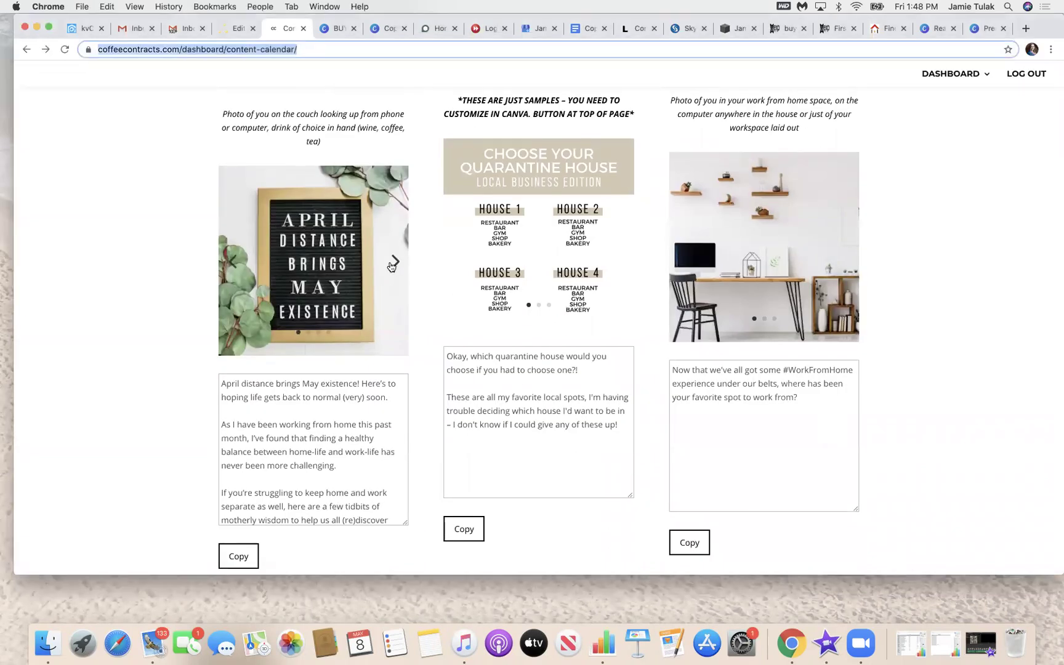
left_click(393, 264)
left_click(393, 264)
left_click(393, 264)
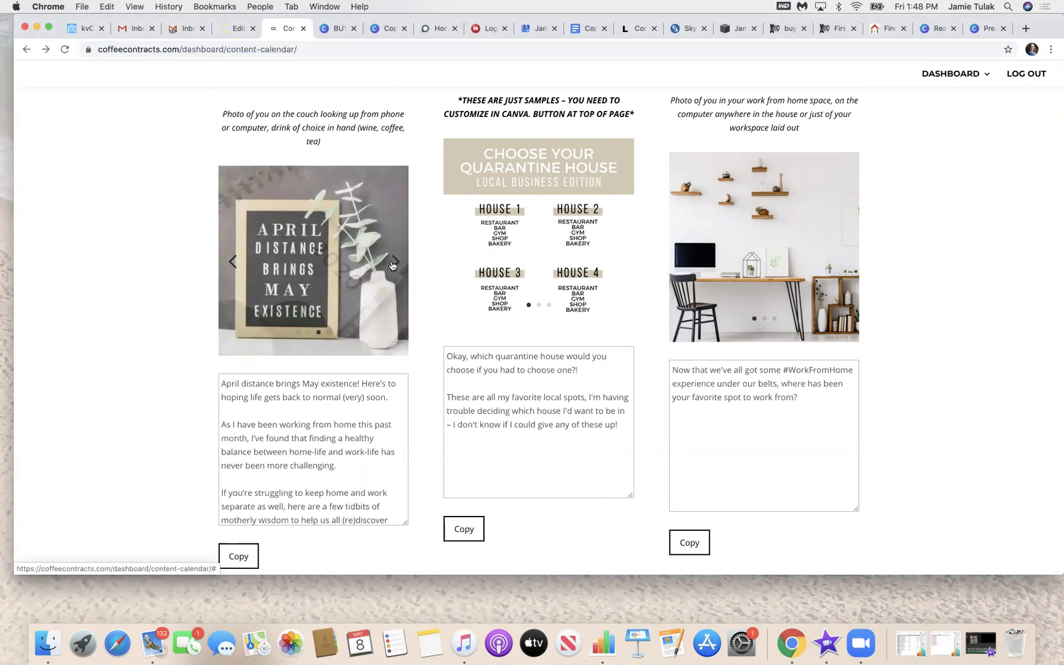
left_click(393, 264)
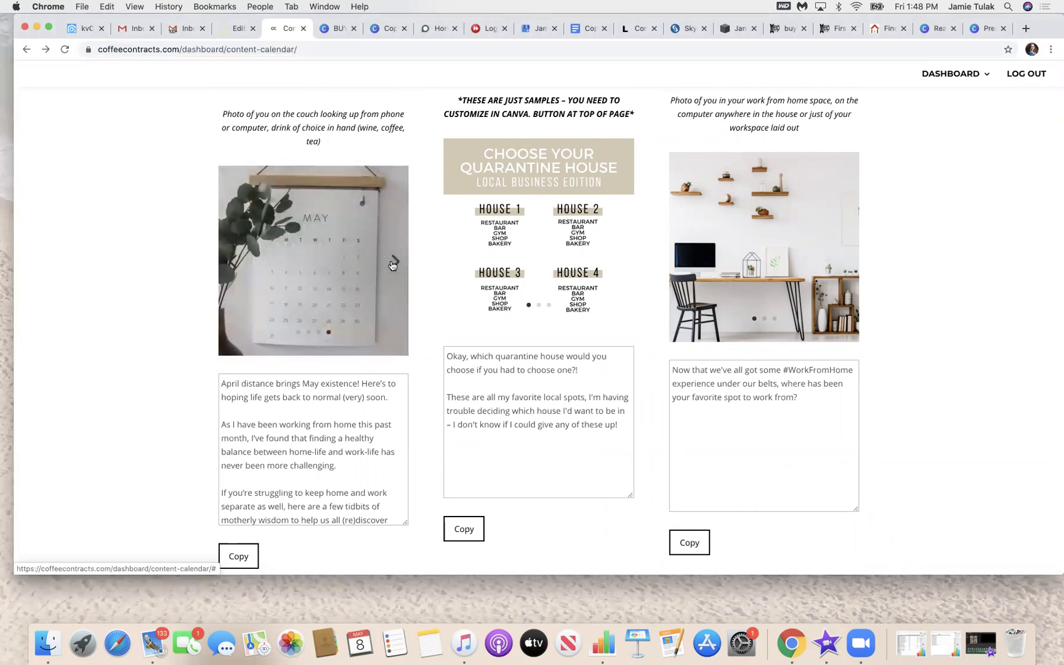
left_click(393, 265)
scroll(393, 456, "down", 1)
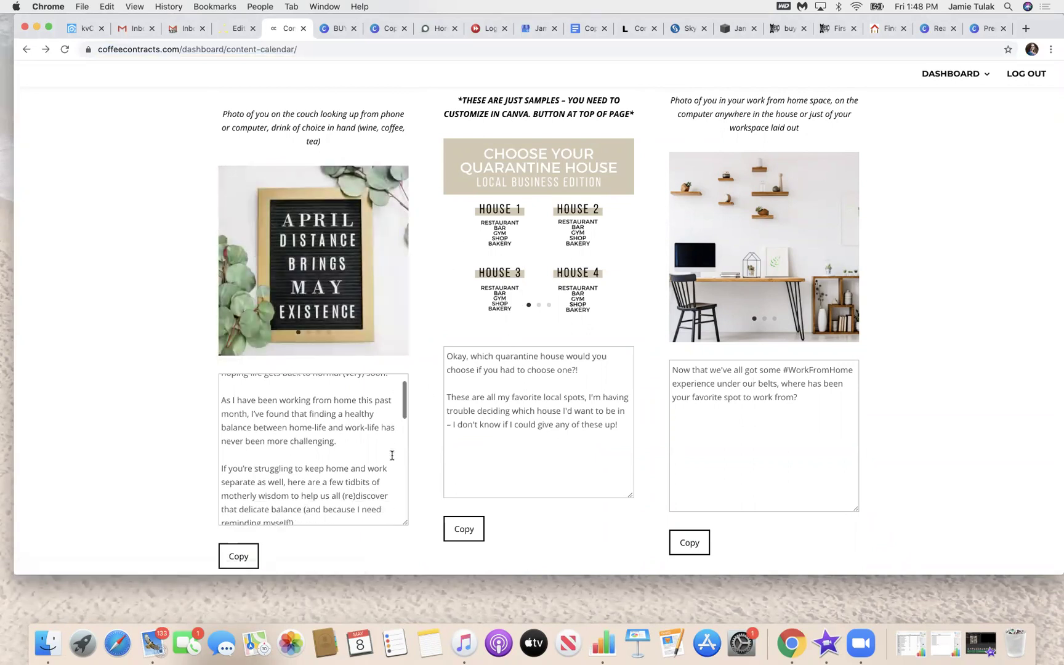
scroll(300, 444, "up", 1)
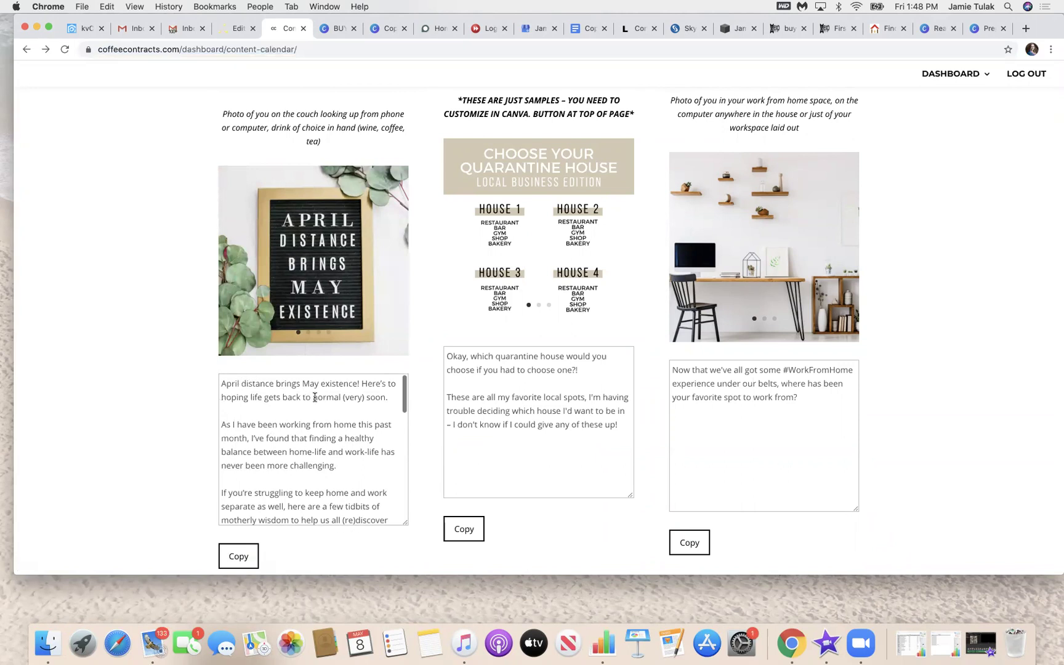
scroll(340, 522, "down", 5)
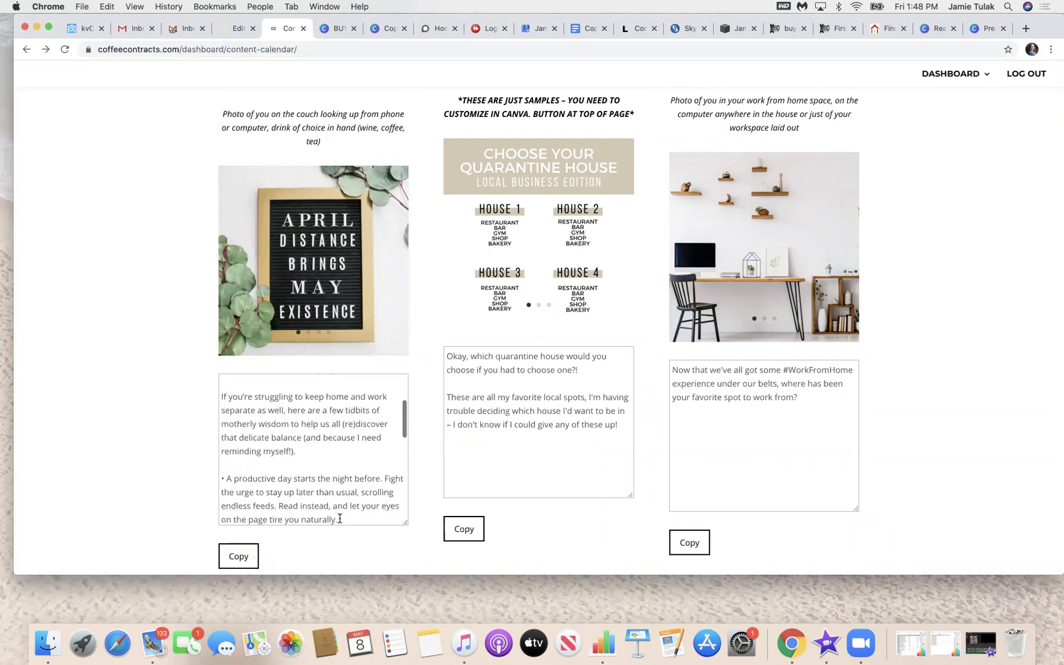
scroll(340, 519, "down", 2)
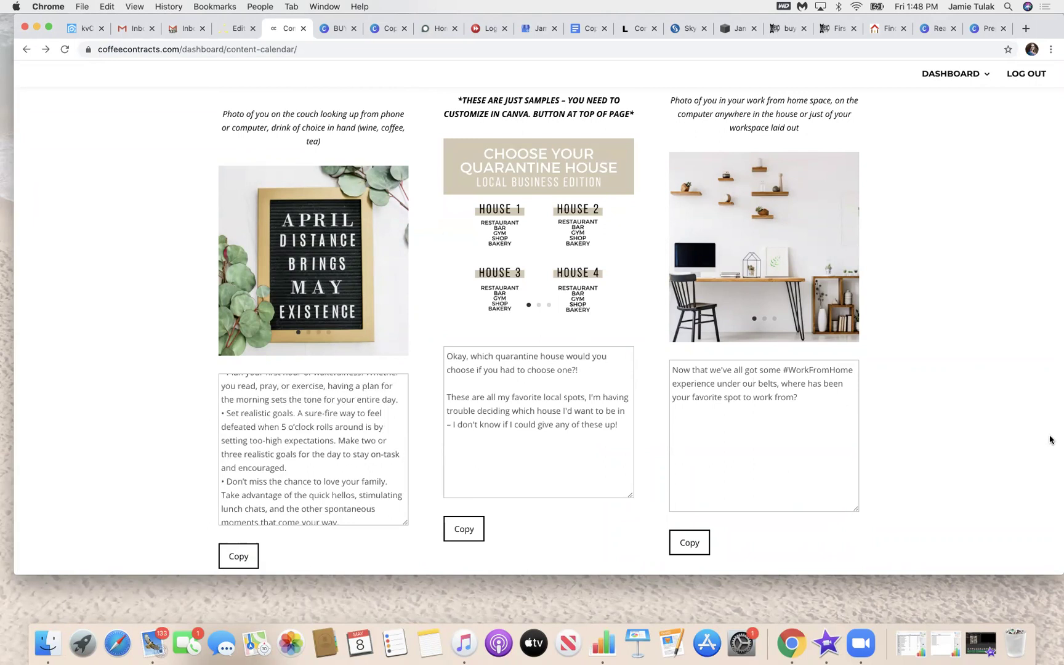
scroll(1051, 440, "up", 15)
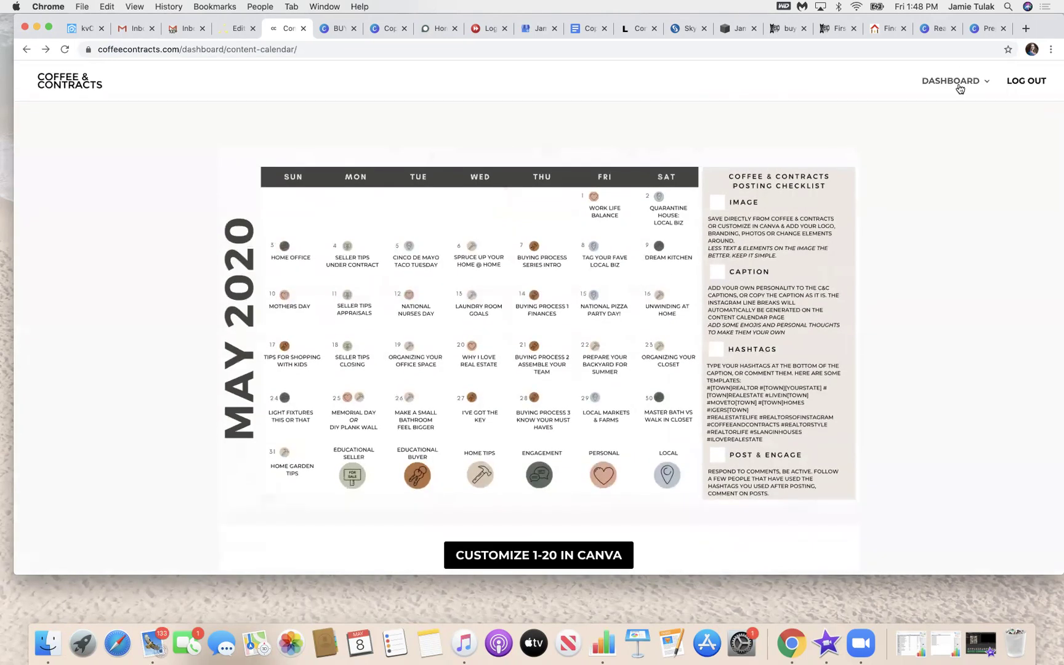
Open the Marketing Guides page from Dashboard > Printables in Coffee & Contracts.
mouse_move(960, 90)
mouse_move(969, 175)
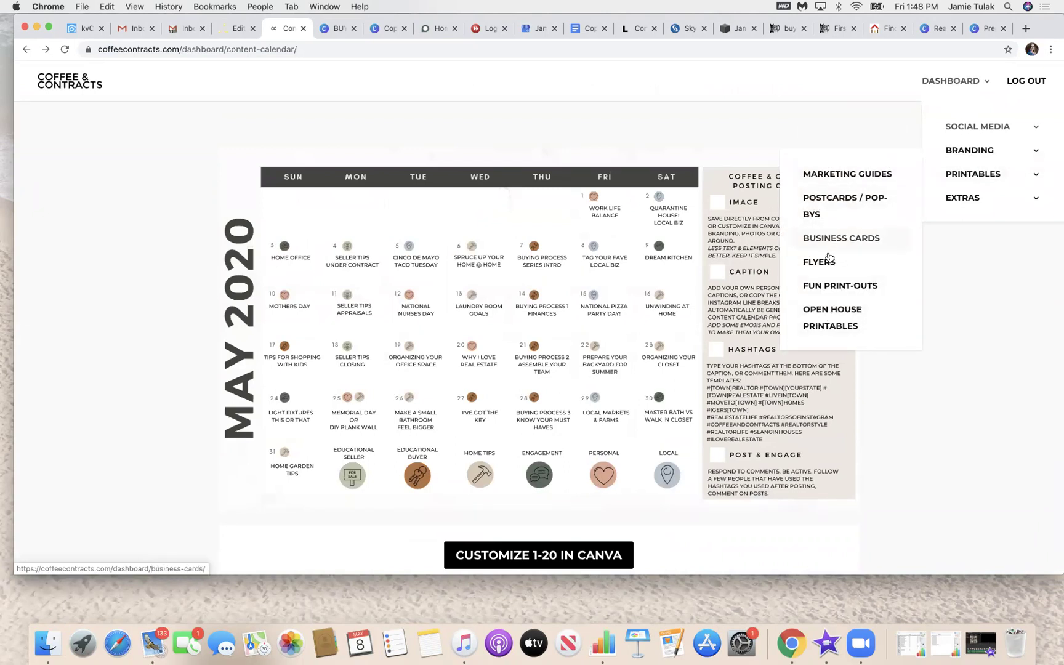
left_click(844, 176)
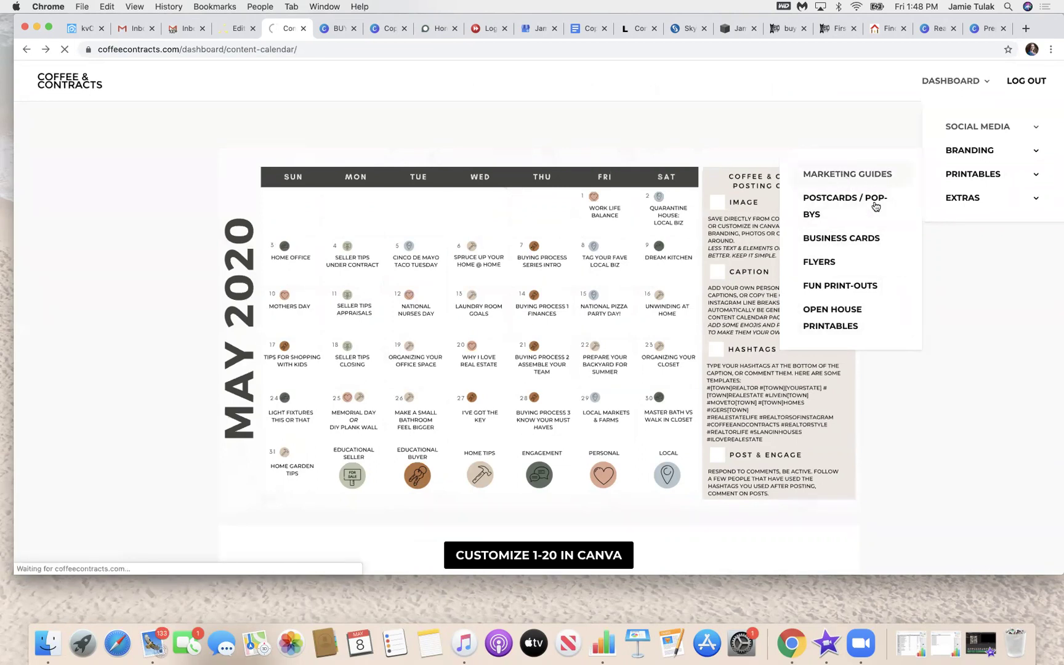
Scroll down the marketing guide list to the FSBO Packet section.
scroll(852, 347, "down", 3)
scroll(851, 347, "up", 3)
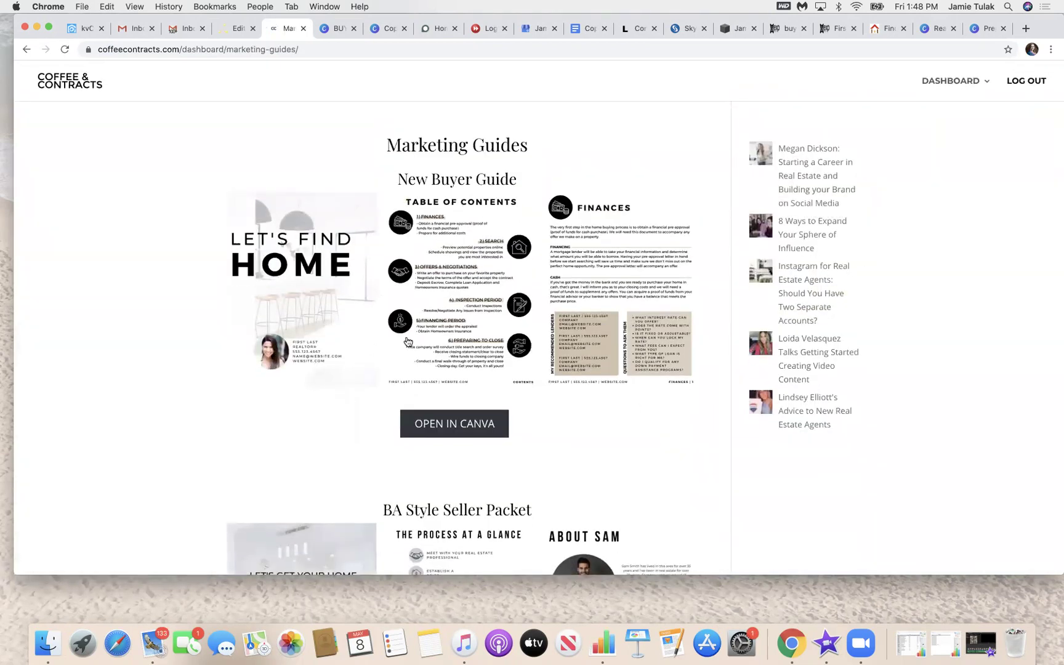
scroll(667, 452, "down", 6)
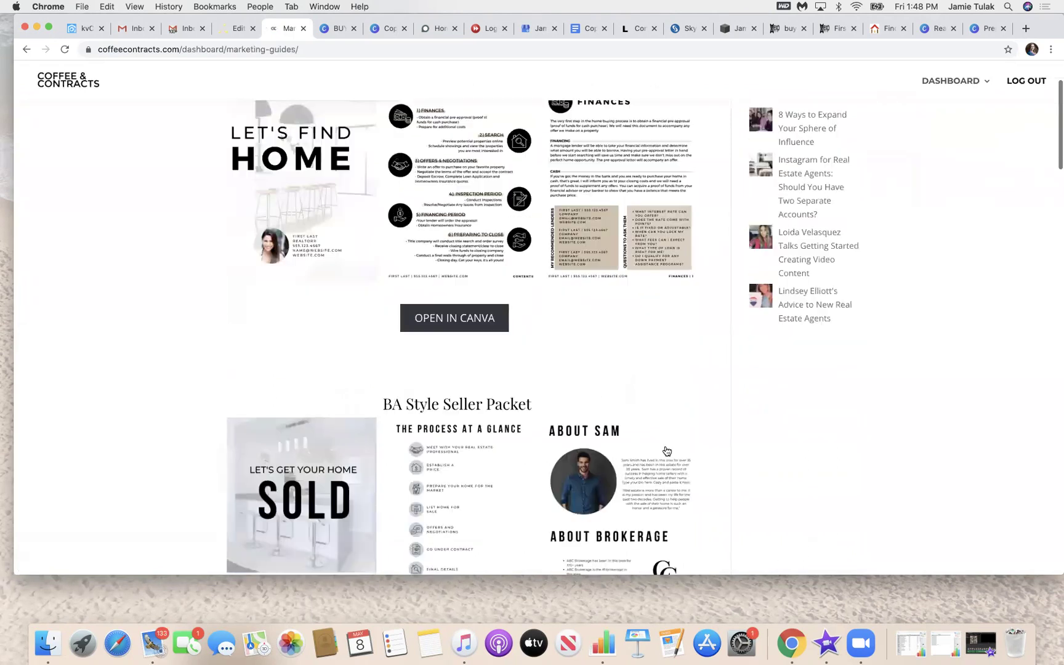
scroll(667, 452, "down", 10)
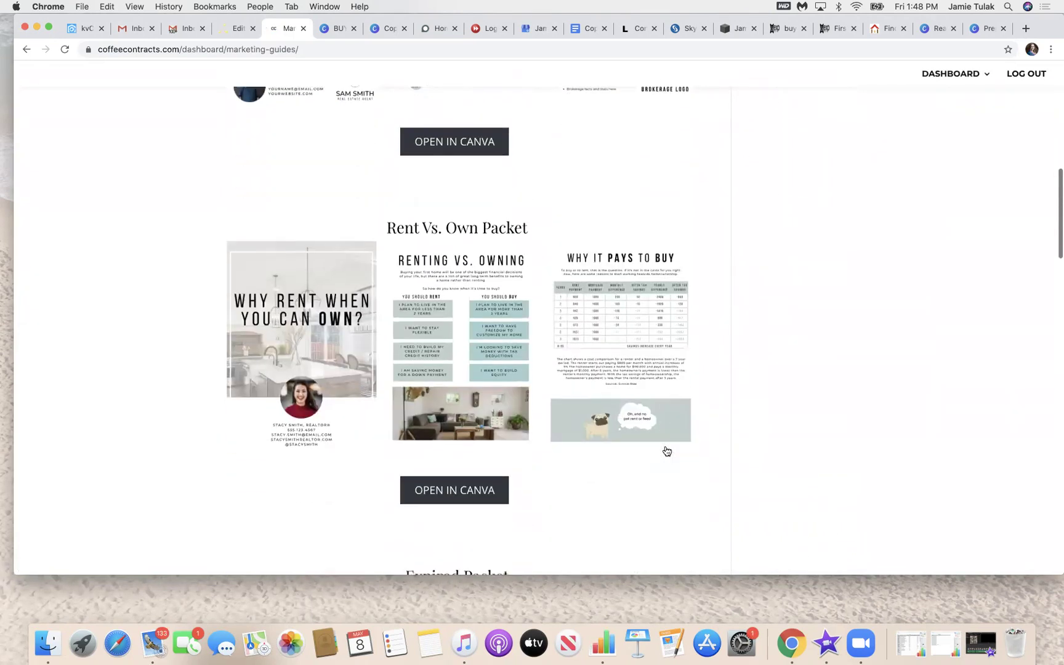
scroll(666, 450, "down", 11)
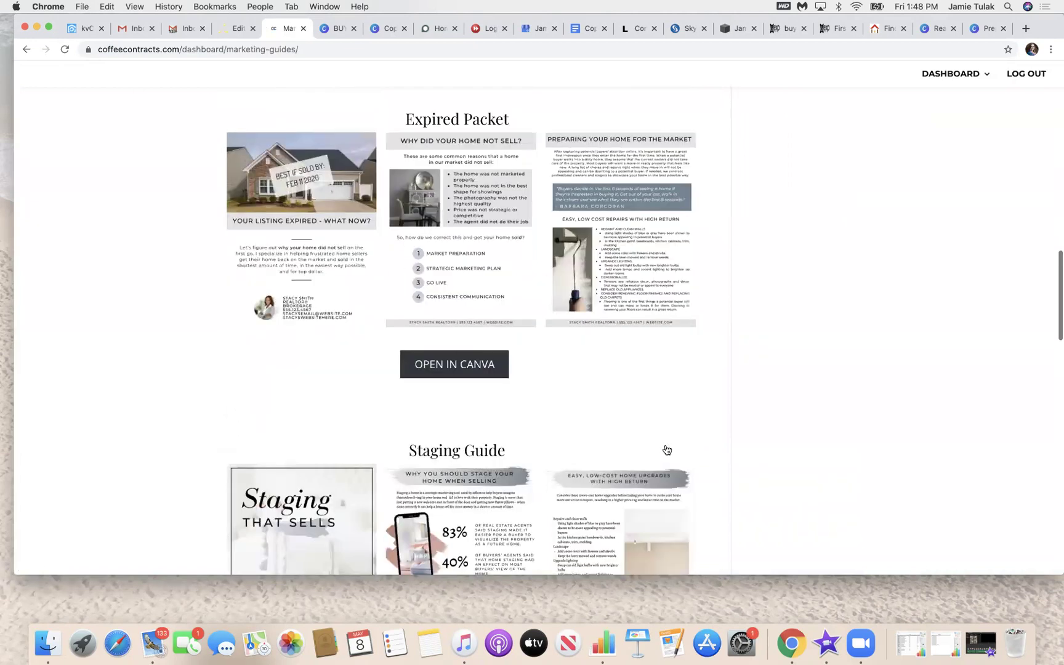
scroll(667, 451, "down", 3)
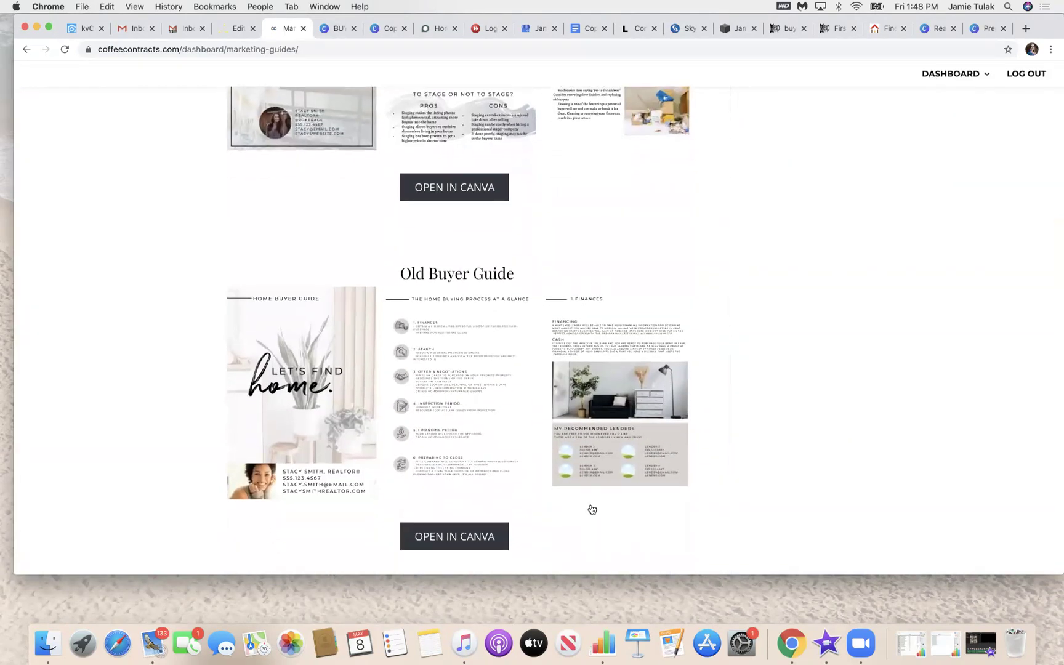
scroll(592, 509, "down", 7)
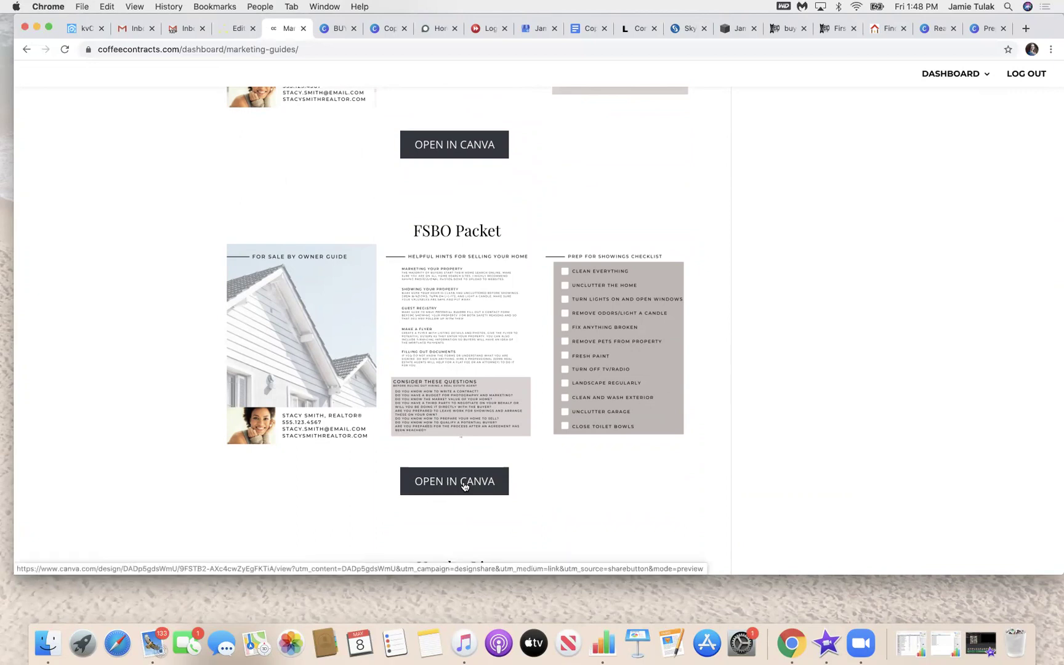
Open the FSBO Packet in Canva, make an editable template copy, and skim its pages.
left_click(464, 484)
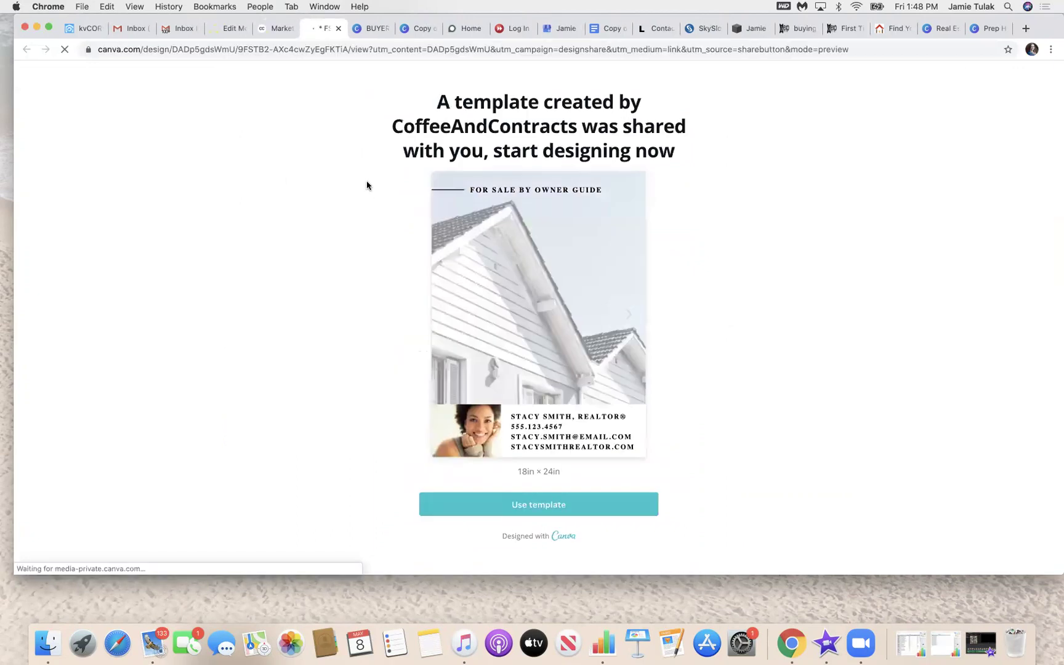
left_click(518, 506)
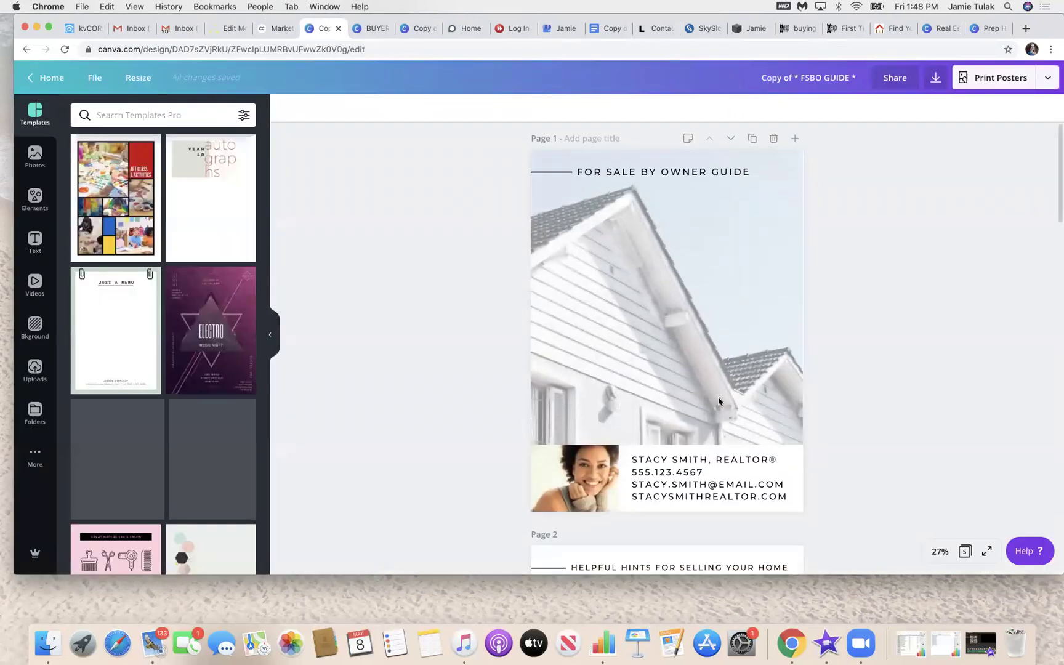
scroll(718, 402, "down", 5)
scroll(718, 402, "down", 10)
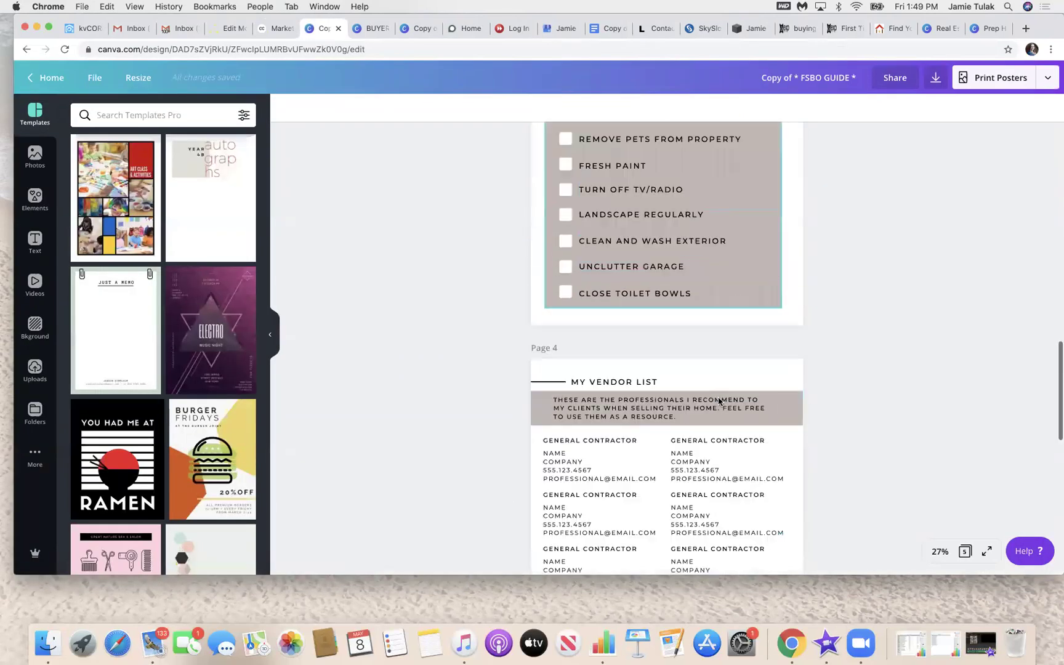
scroll(719, 402, "up", 15)
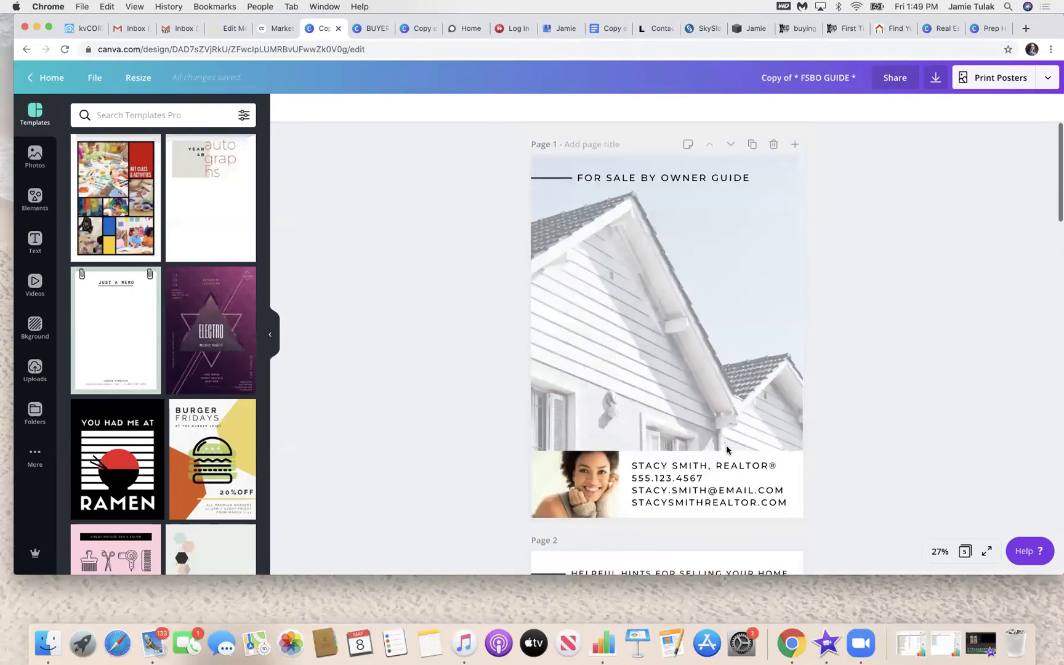
Set the guide download to PNG instead of PDF Standard, exporting only Page 1.
left_click(935, 77)
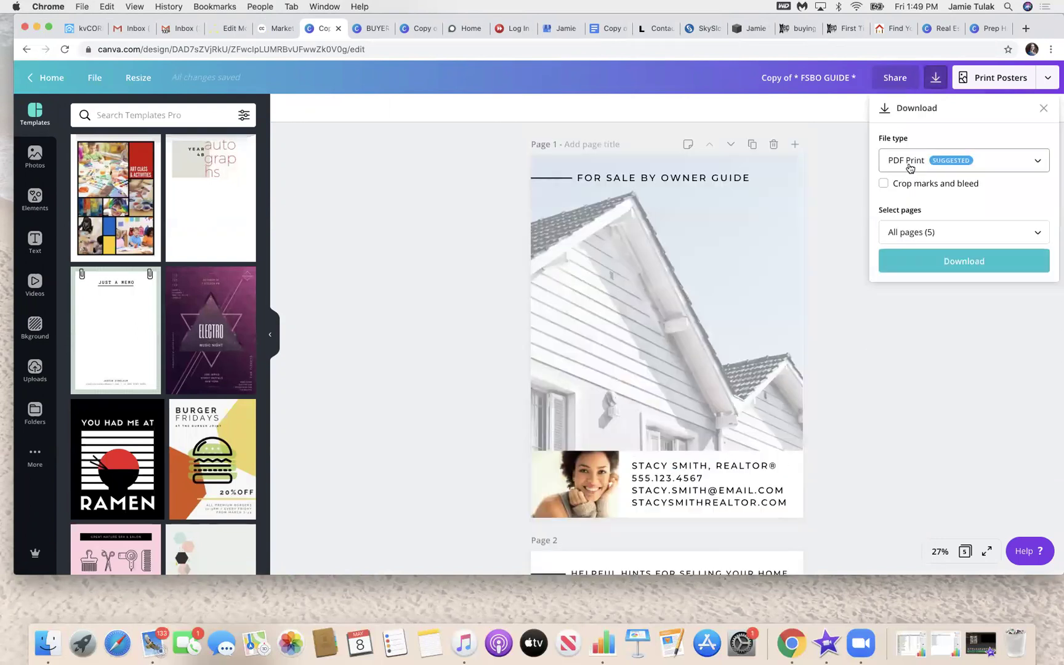
left_click(907, 162)
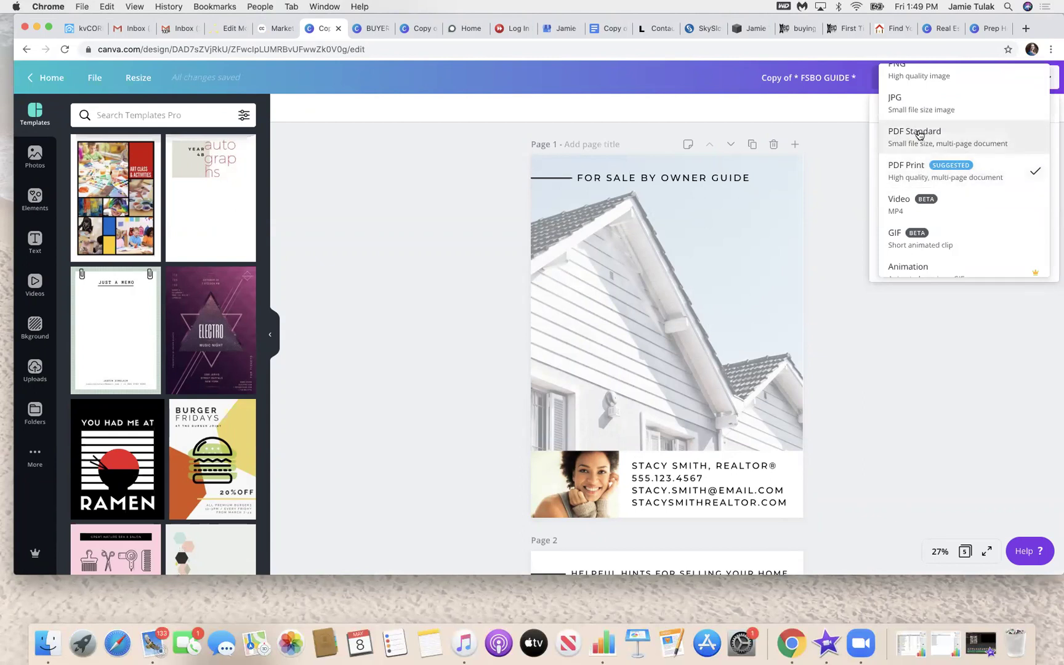
left_click(924, 135)
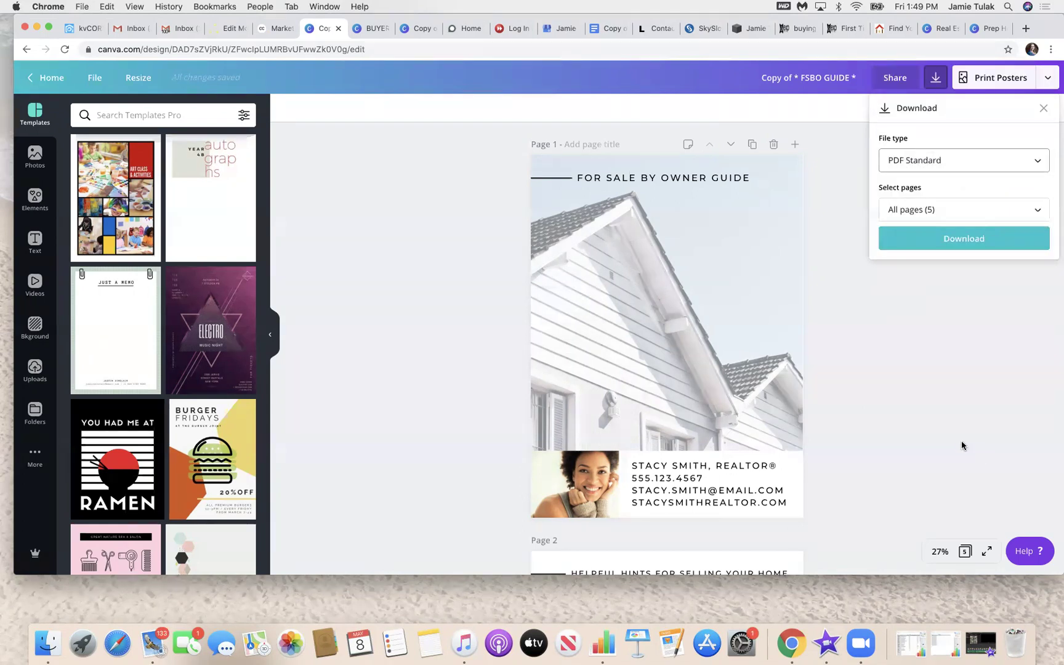
left_click(1040, 165)
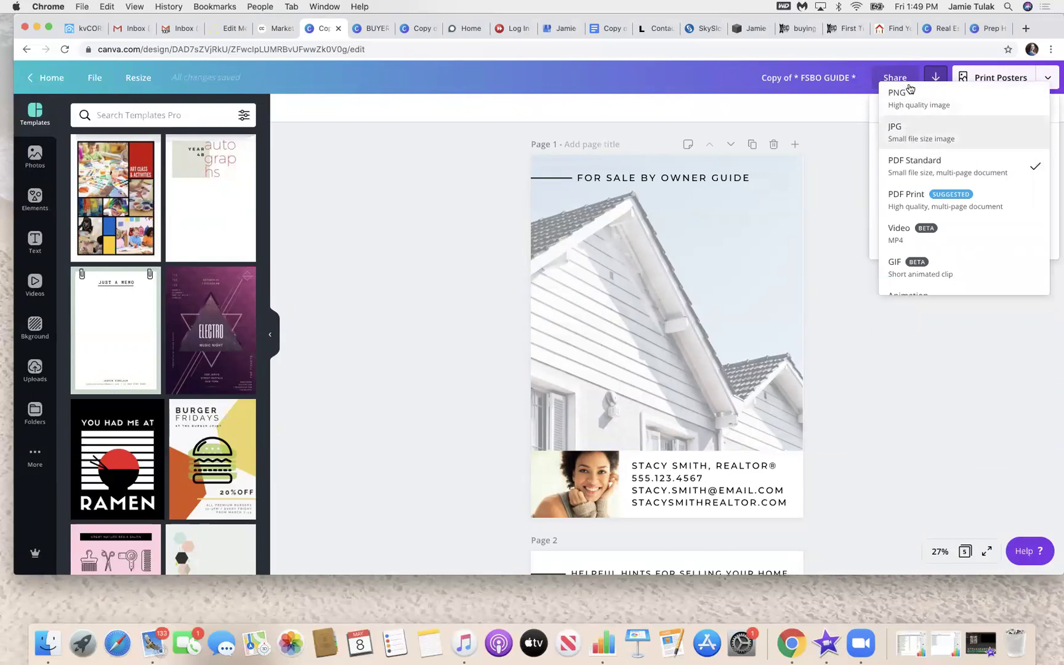
left_click(905, 91)
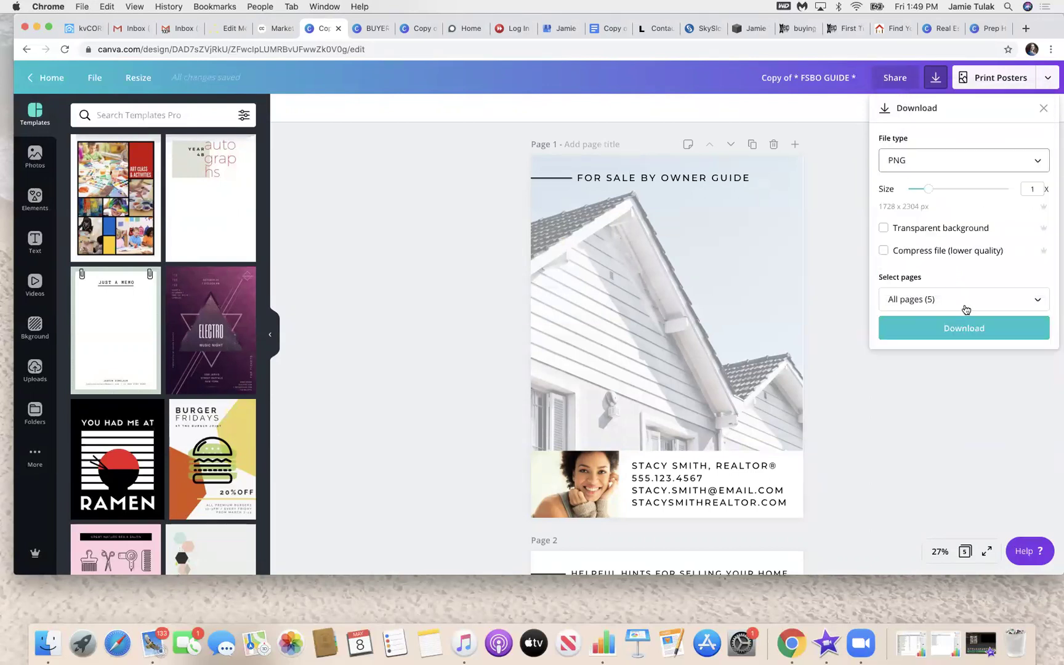
left_click(960, 301)
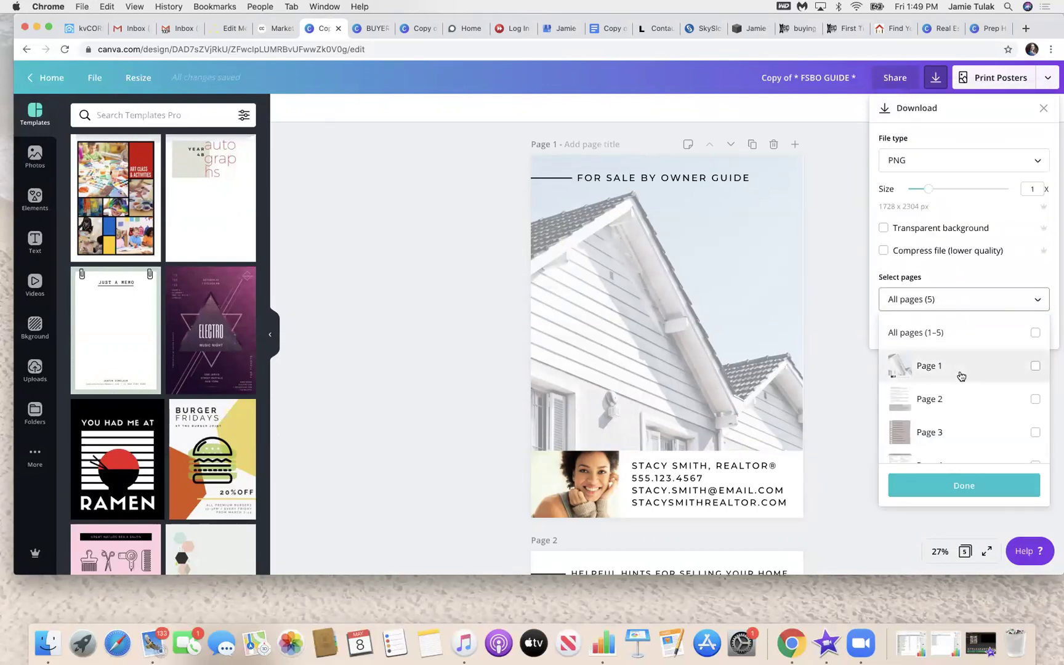
left_click(1034, 366)
left_click(833, 288)
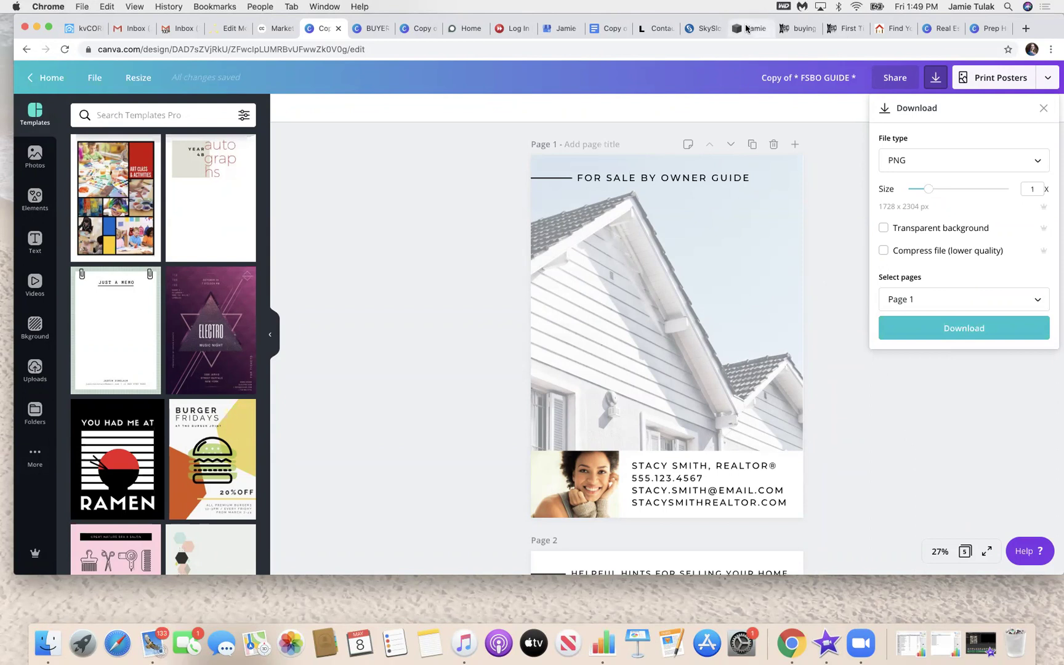
Switch to Squarespace and look over the live Home Buying page.
left_click(766, 34)
scroll(666, 333, "down", 10)
scroll(666, 337, "down", 6)
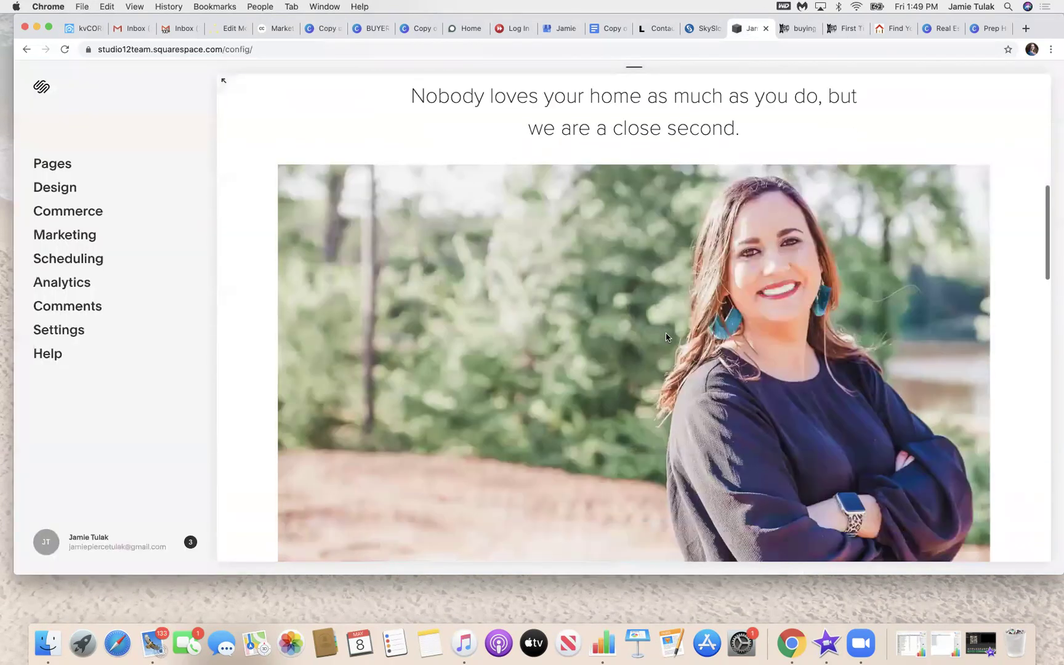
scroll(690, 185, "up", 6)
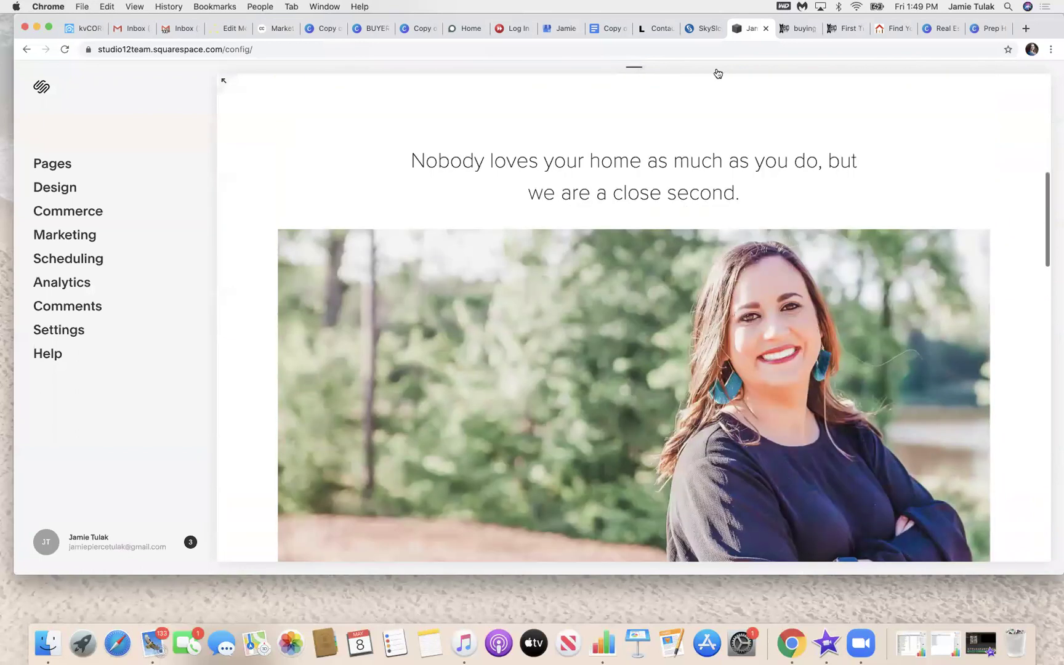
left_click(799, 28)
scroll(486, 229, "up", 3)
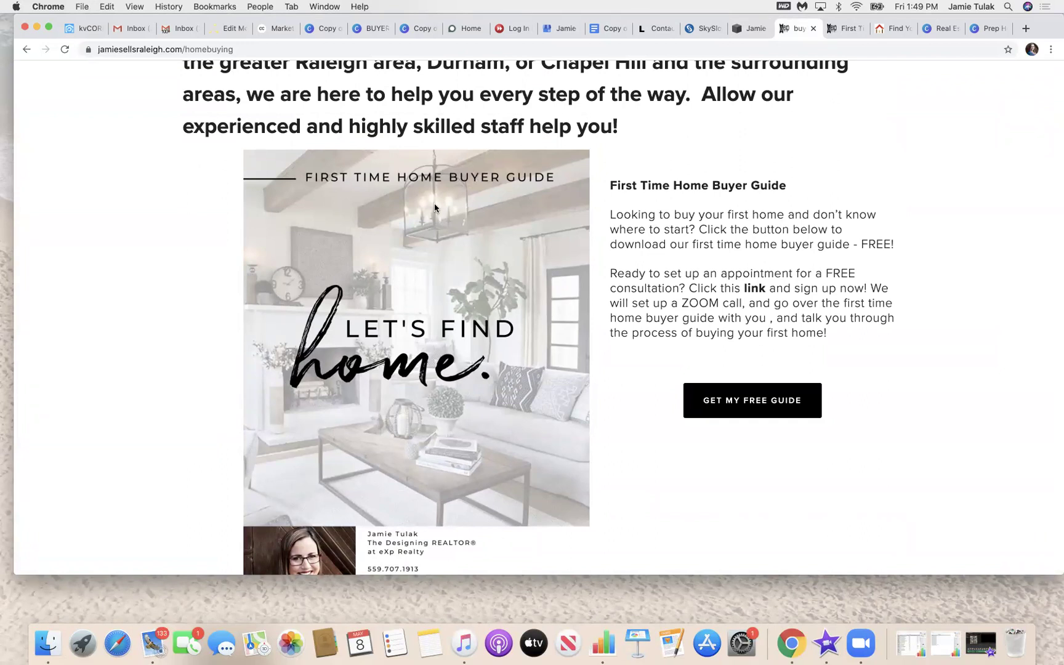
scroll(484, 381, "down", 1)
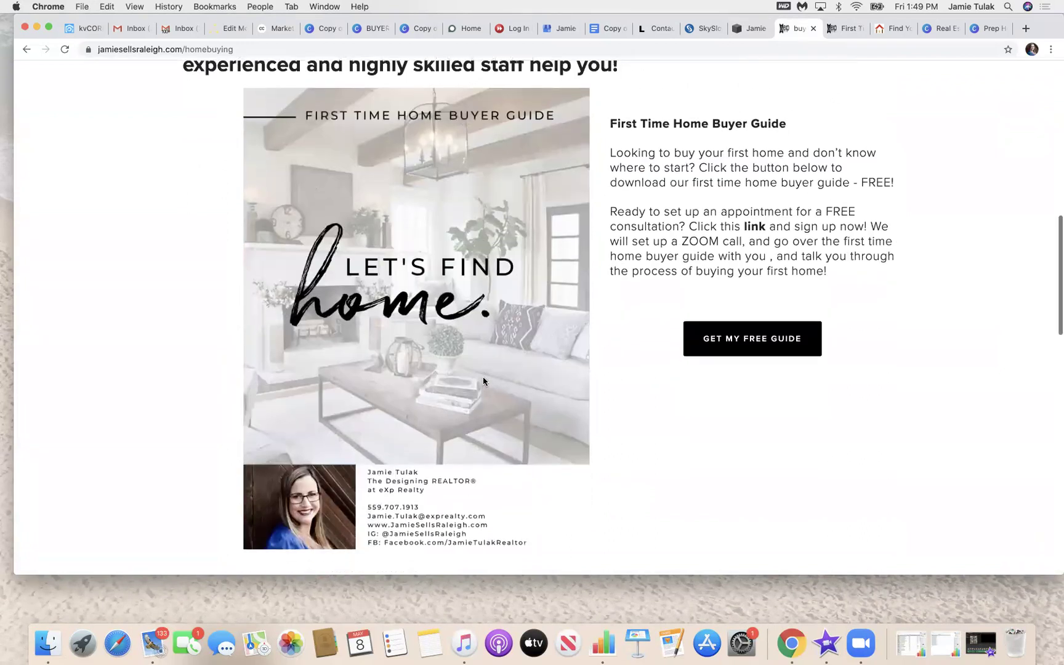
scroll(422, 111, "up", 5)
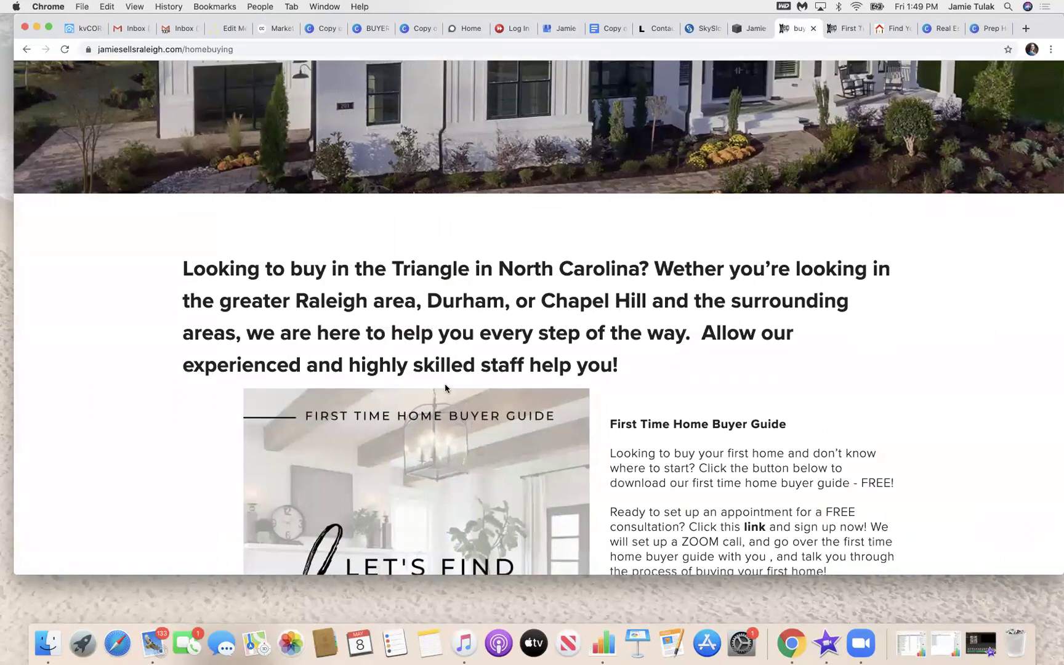
scroll(446, 386, "down", 4)
scroll(445, 385, "up", 4)
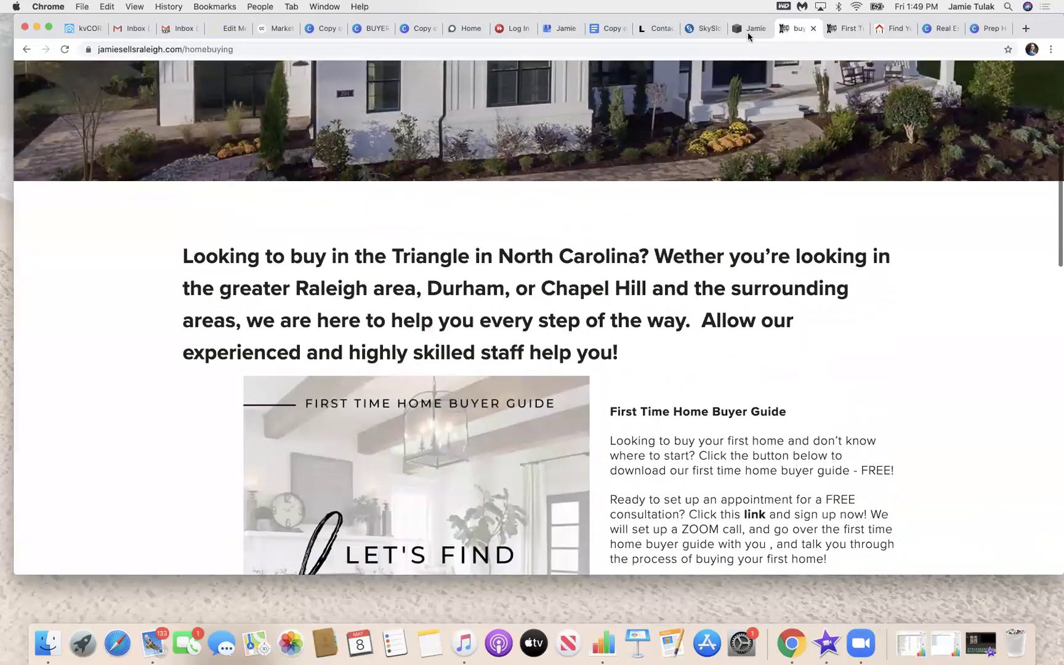
Back in the site editor, select Home Buying from the Pages list.
left_click(748, 33)
left_click(59, 169)
left_click(89, 178)
scroll(860, 426, "down", 8)
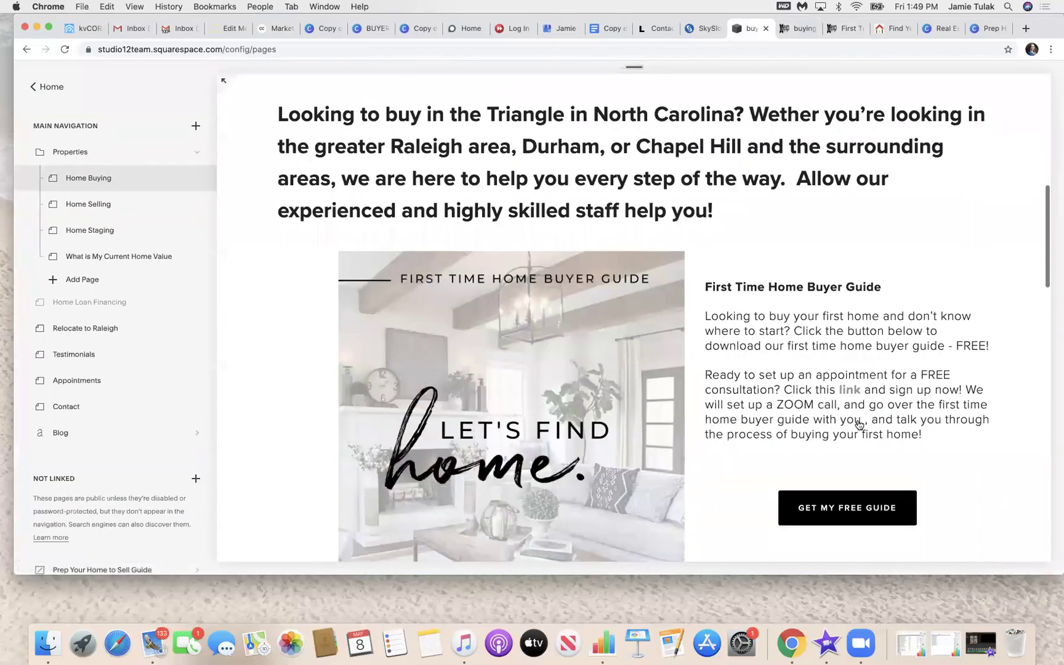
Edit the buyer guide section, view the add-block options, cancel, and return to Home.
scroll(860, 425, "down", 3)
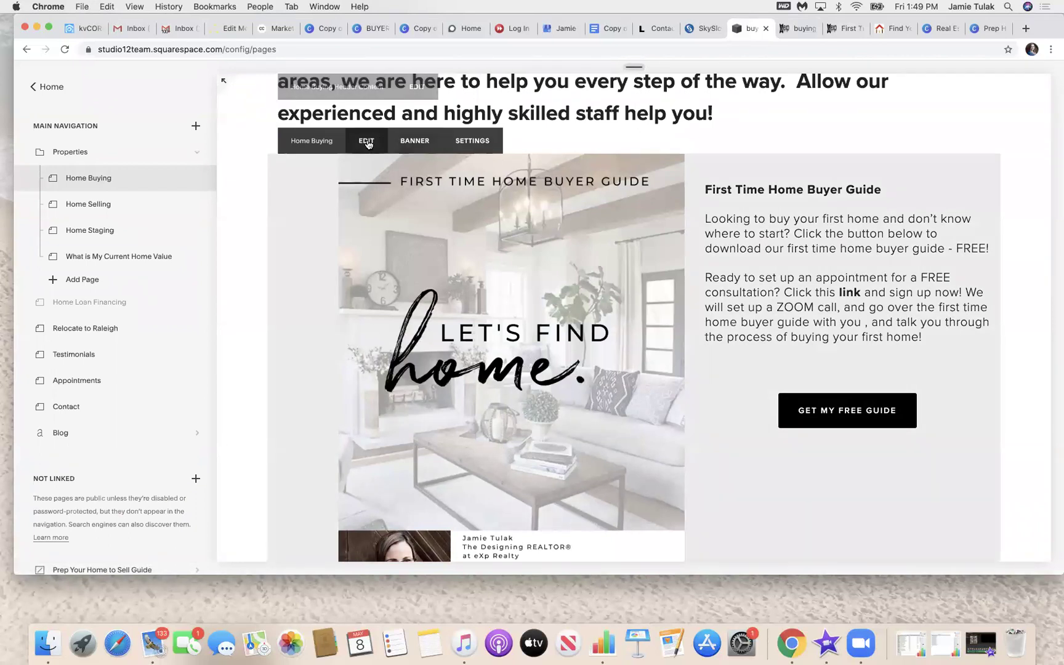
left_click(367, 140)
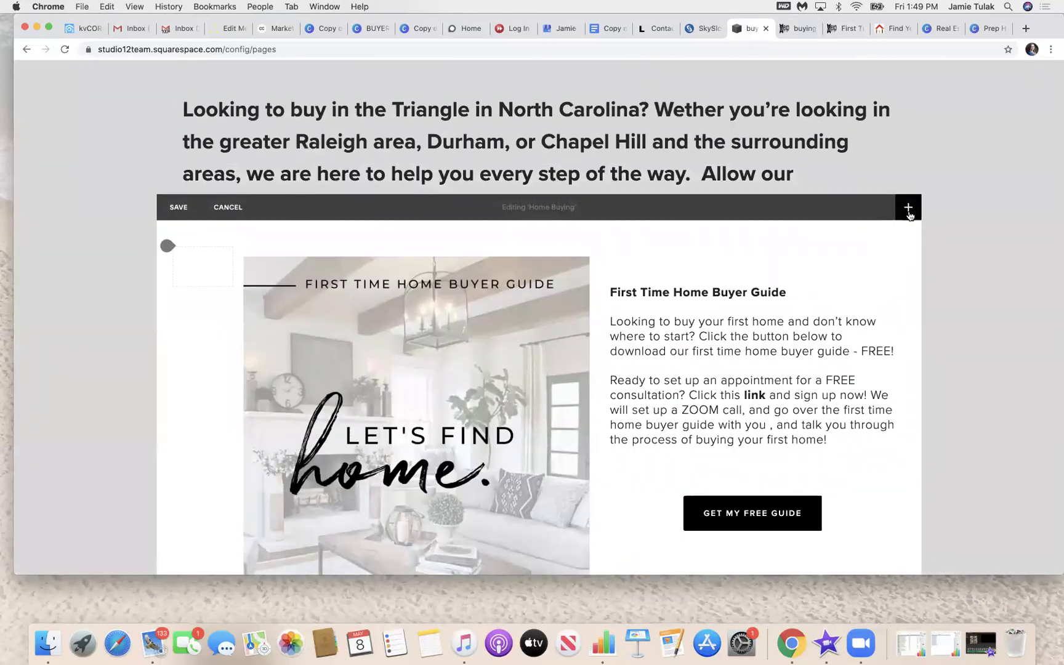
left_click(908, 210)
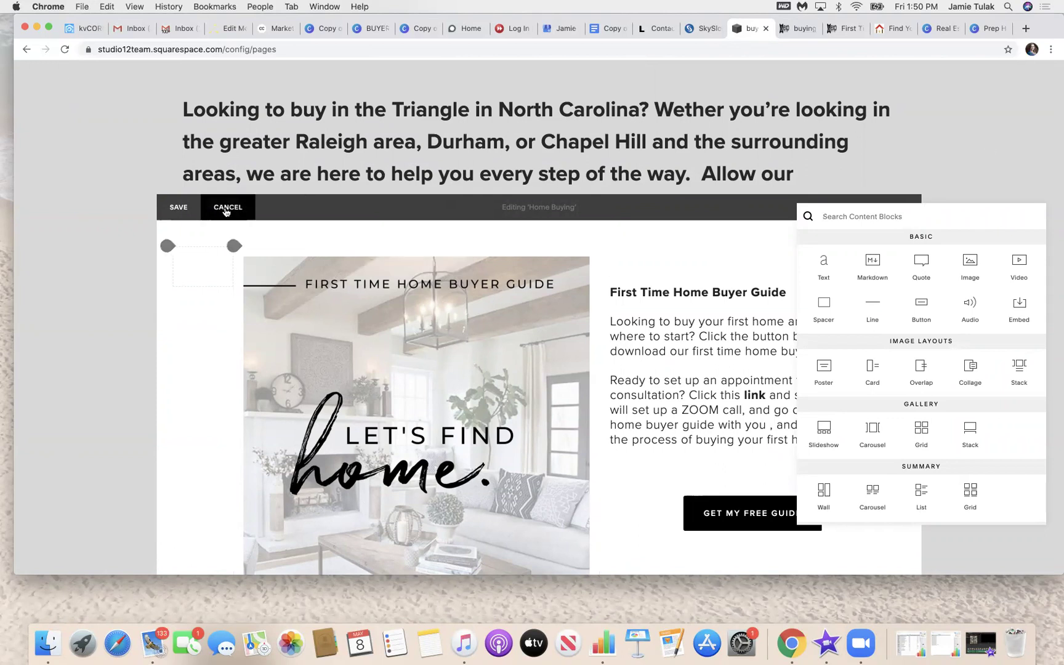
left_click(227, 209)
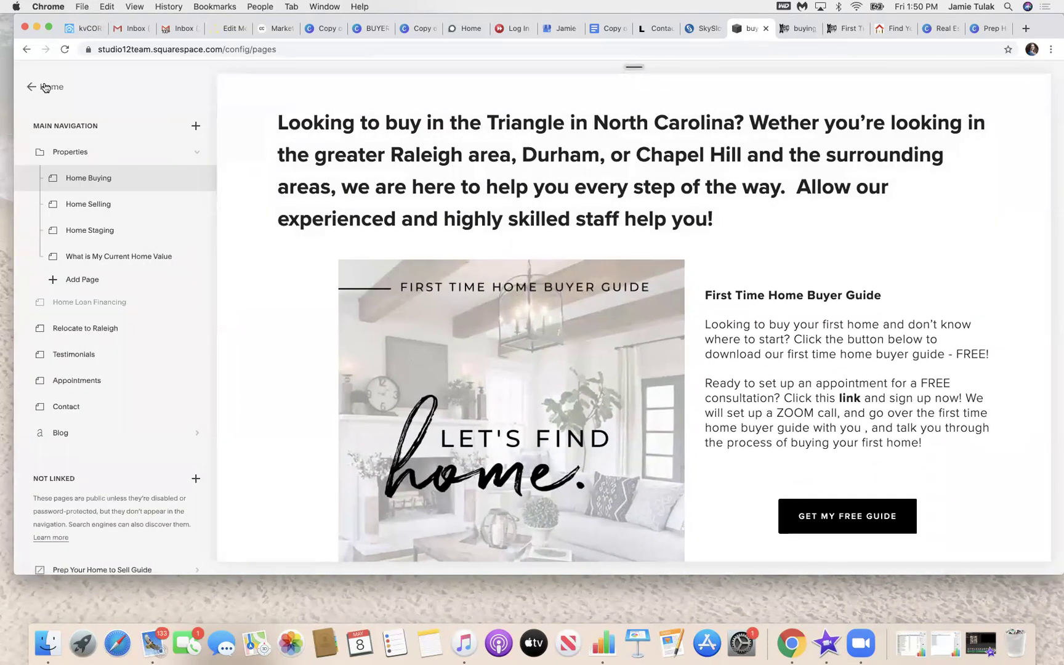
left_click(34, 86)
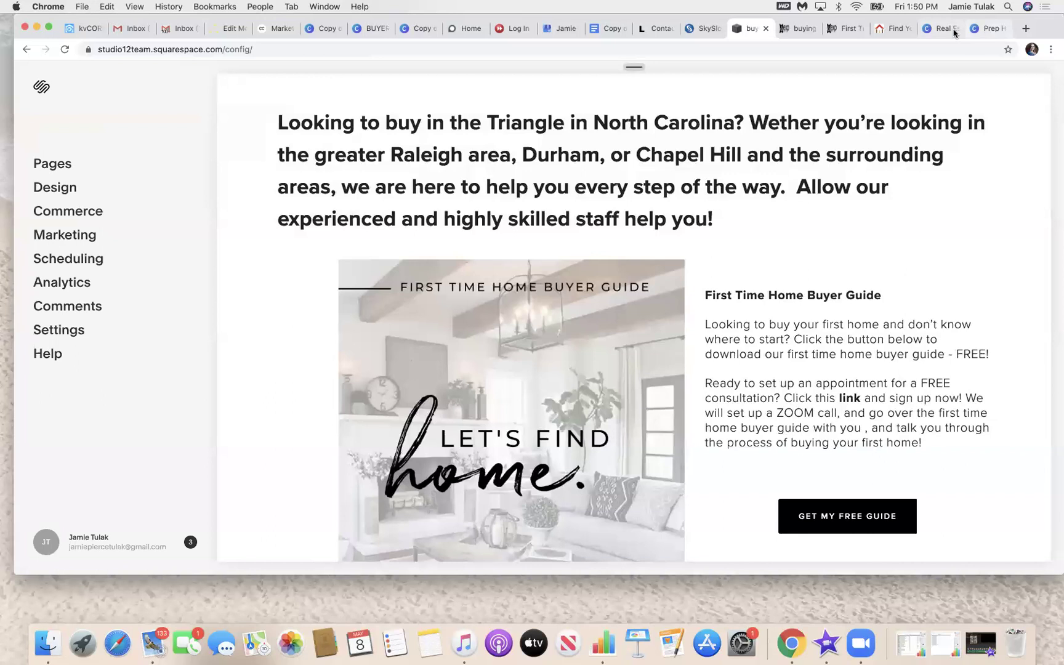
Scroll through the Coffee & Contracts Marketing Guides tab, then bring up Dashboard > Branding.
left_click(276, 29)
scroll(385, 366, "down", 7)
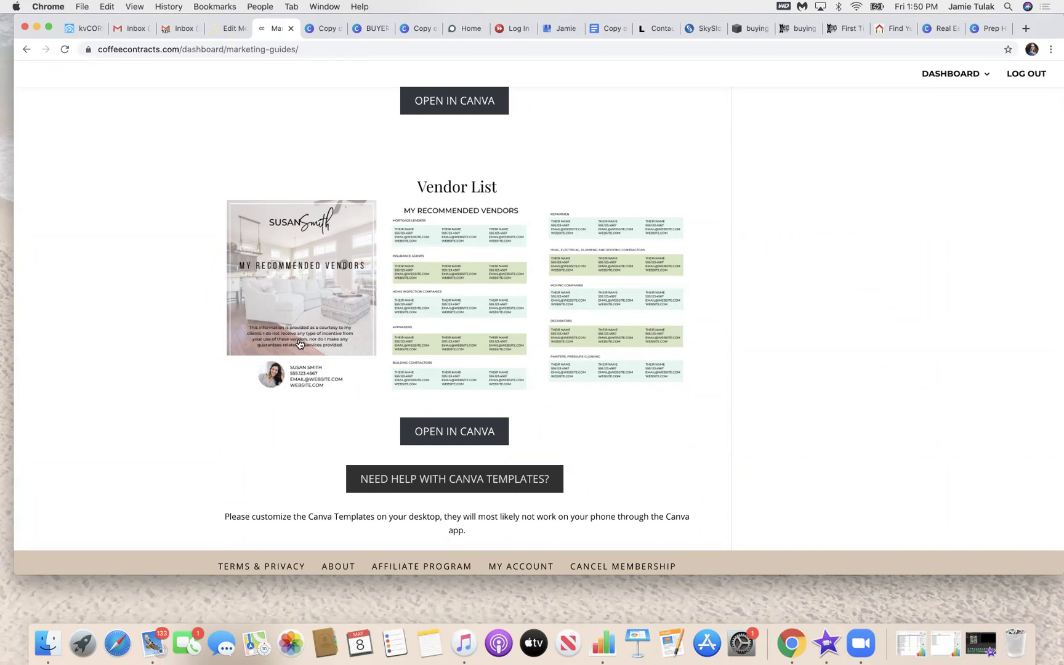
scroll(336, 262, "up", 15)
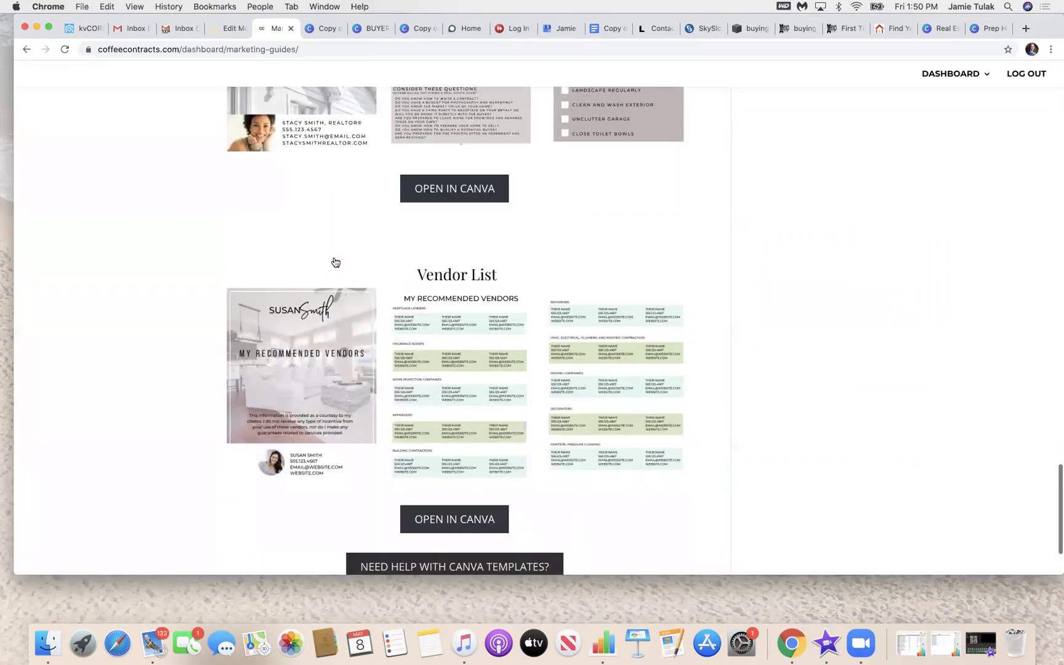
scroll(335, 263, "up", 3)
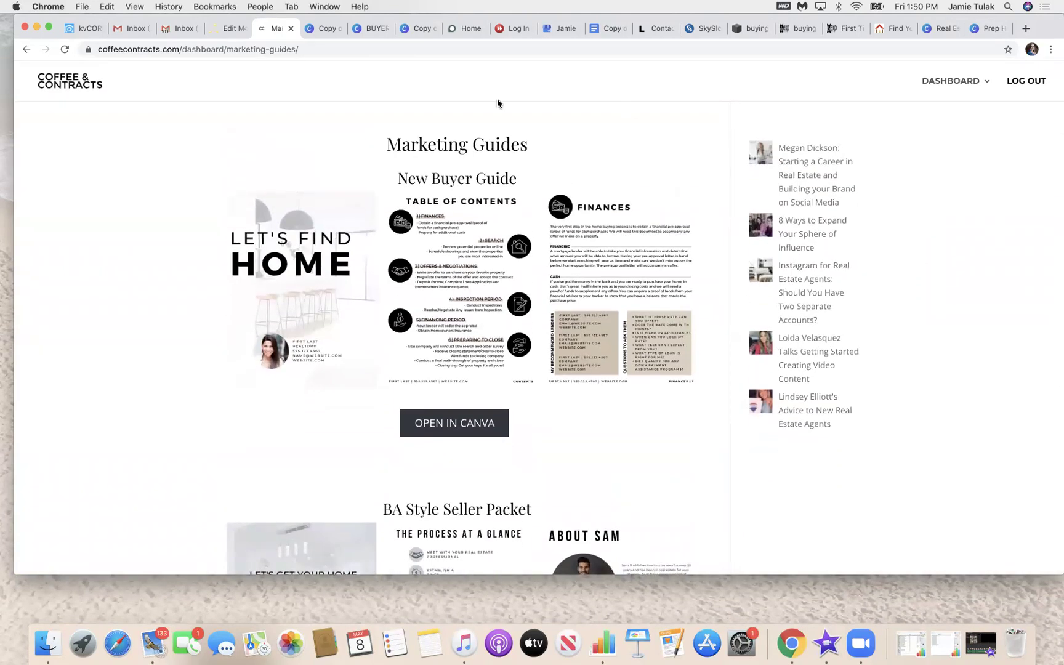
mouse_move(978, 82)
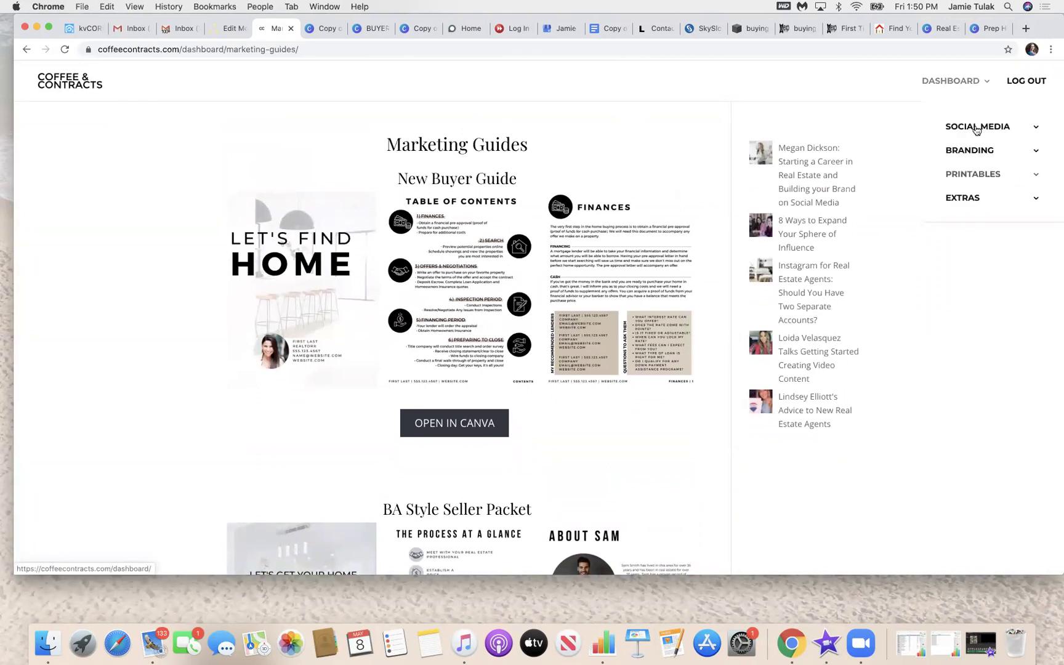
mouse_move(972, 150)
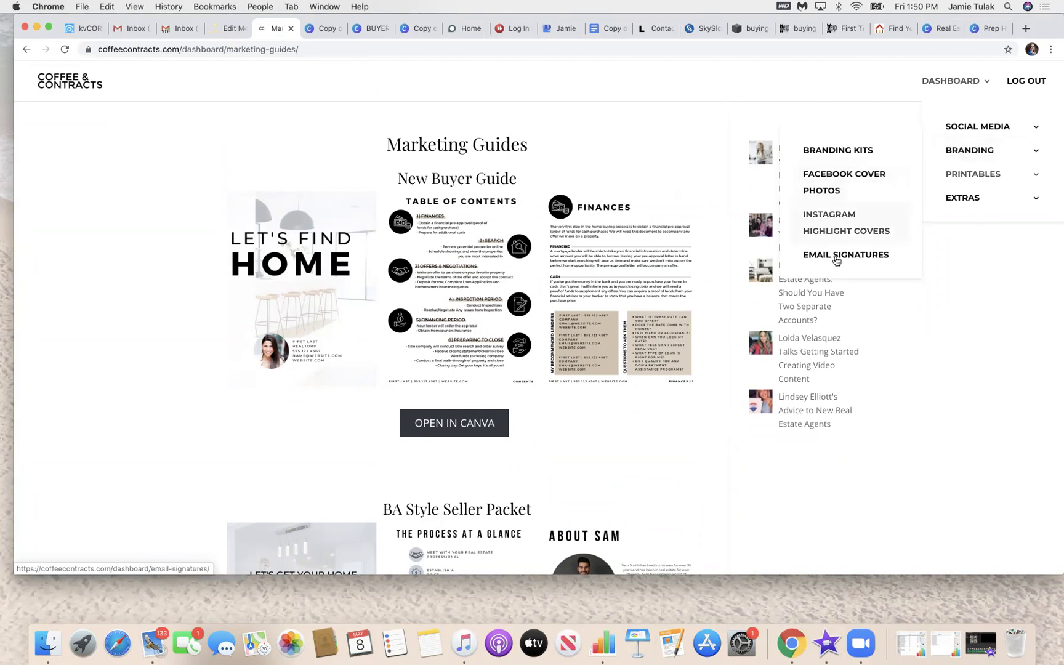
Open the Email Signatures page and look over its templates.
left_click(836, 255)
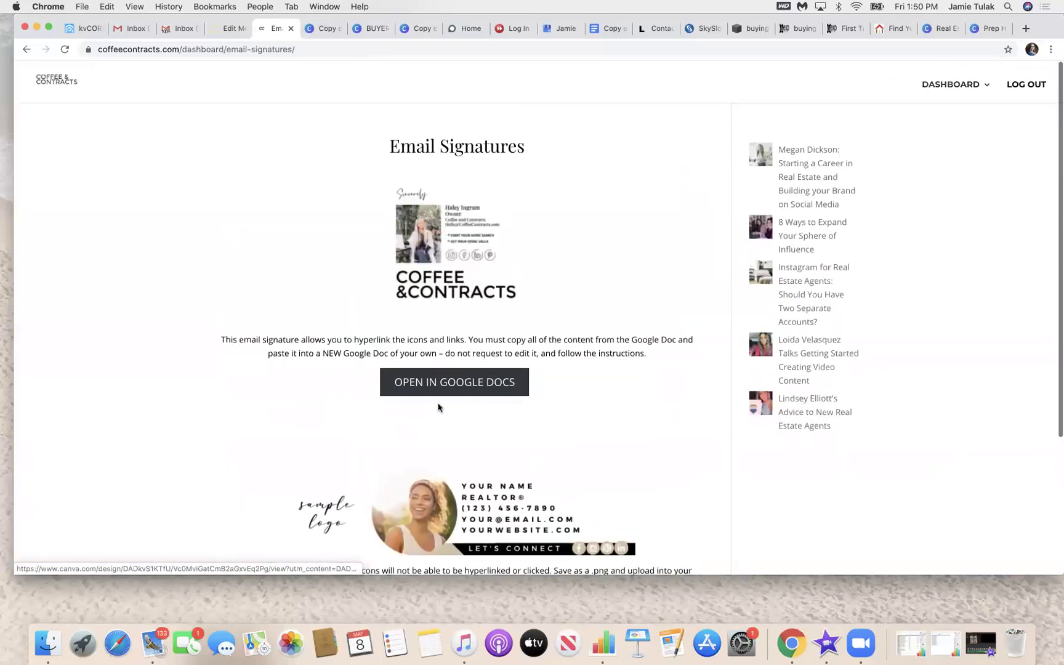
scroll(506, 407, "down", 3)
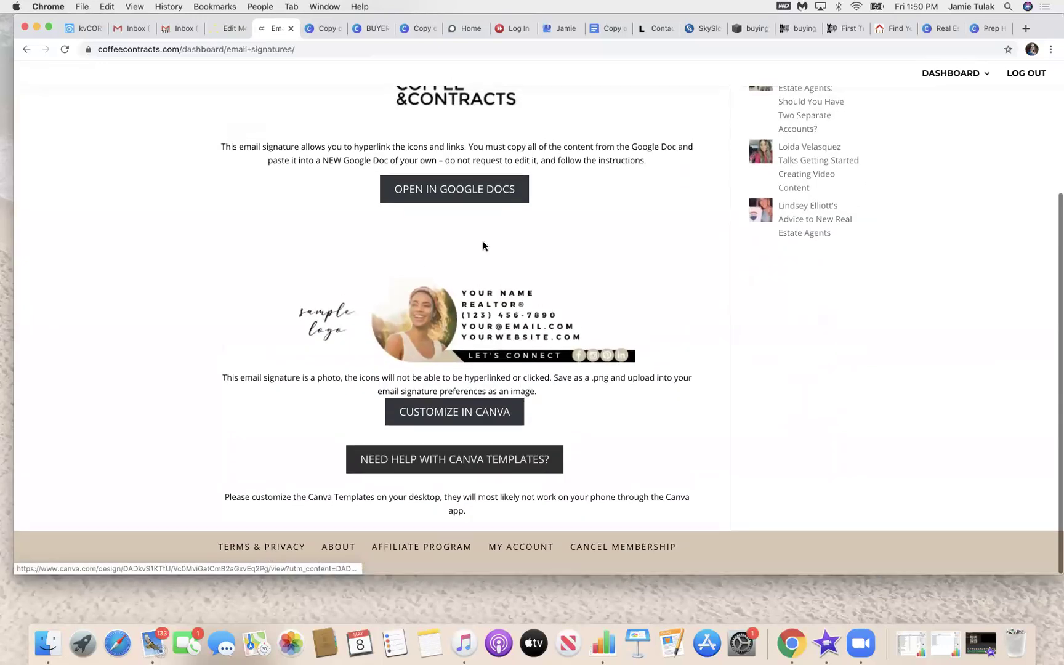
scroll(575, 280, "up", 3)
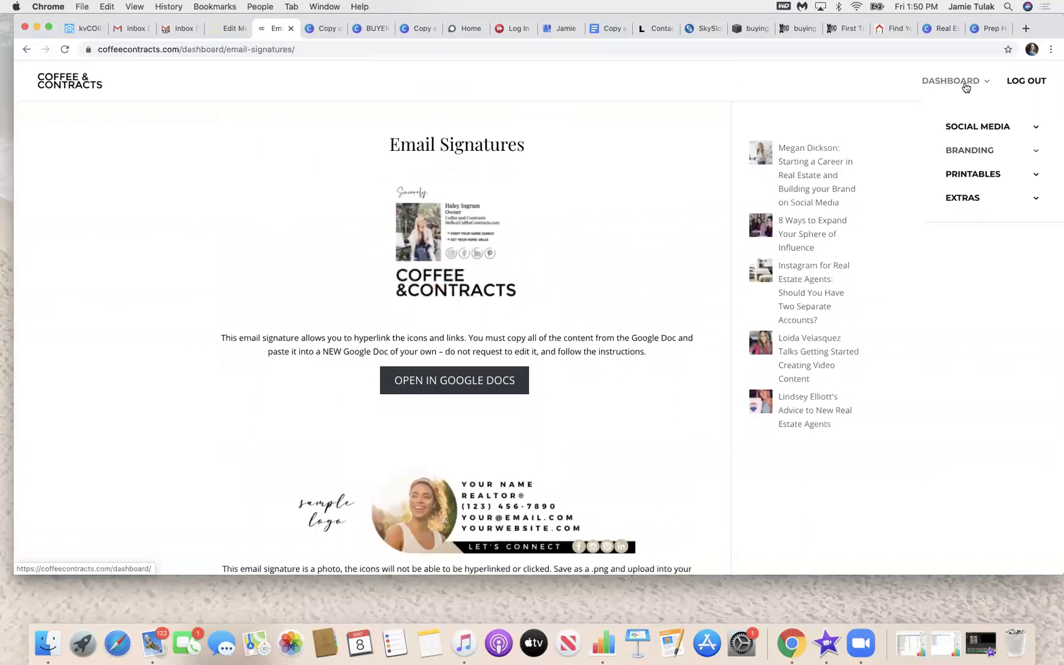
Go to Printables > Blog Posts and scroll through the pandemic moving post.
mouse_move(972, 173)
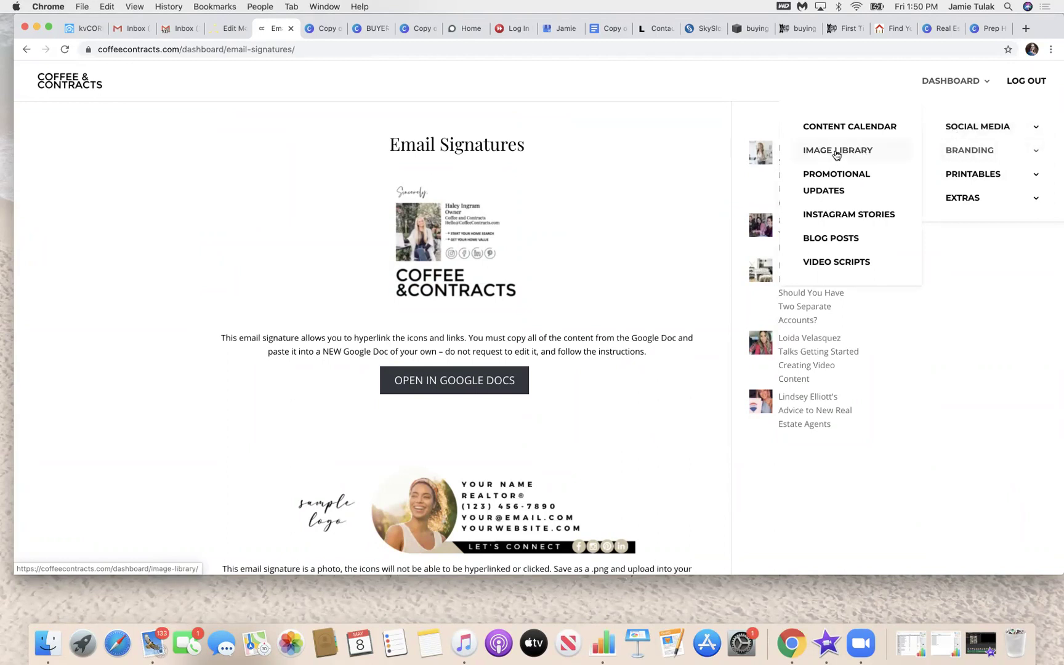
left_click(837, 242)
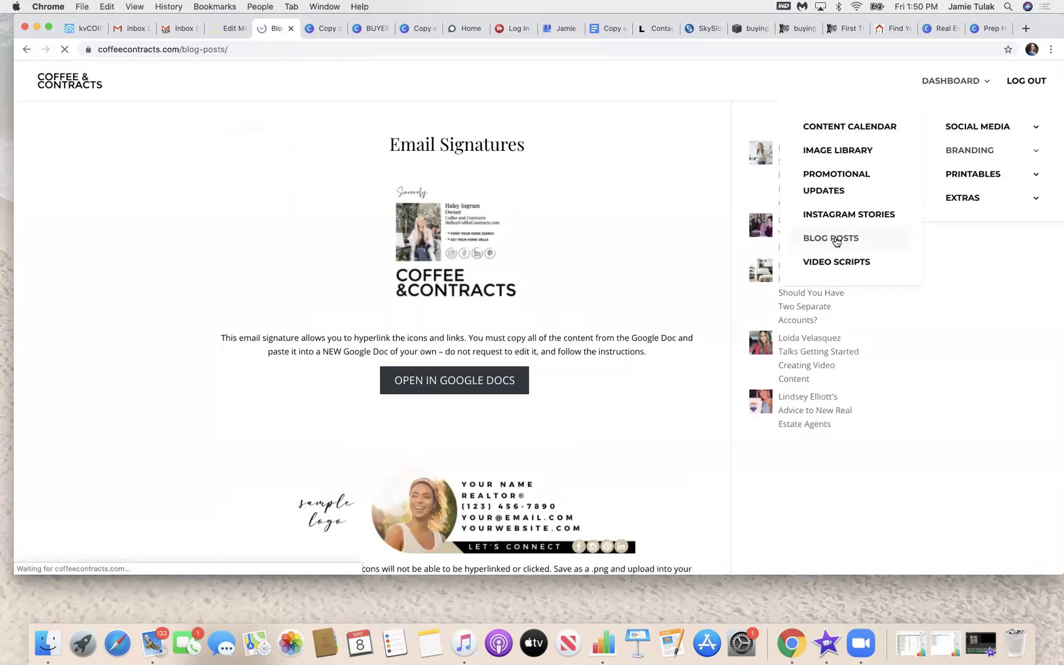
scroll(257, 165, "down", 2)
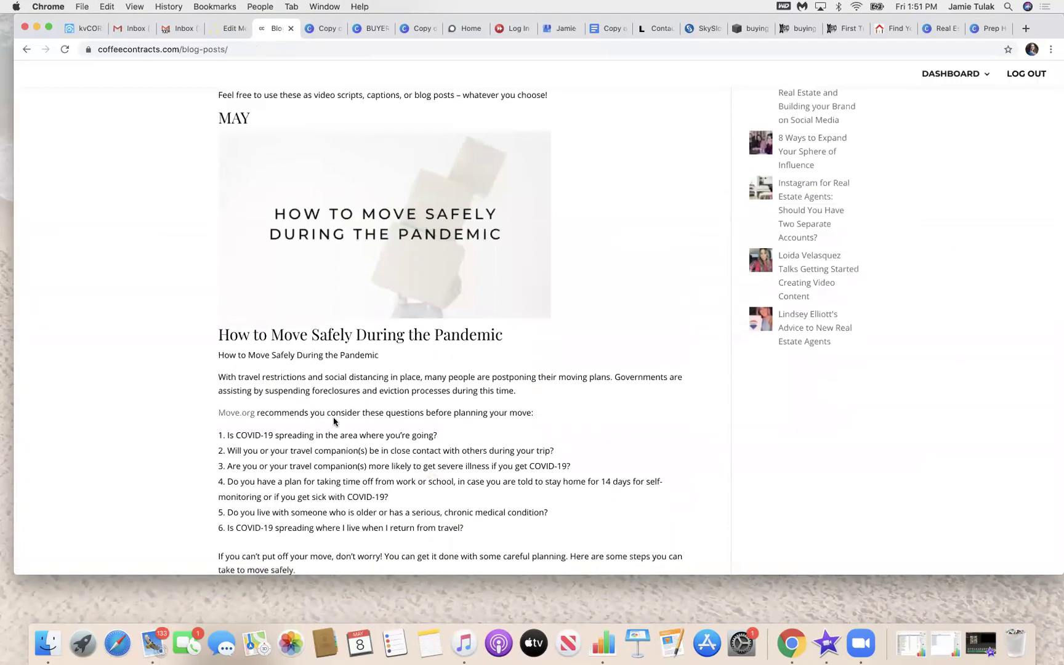
scroll(387, 447, "down", 7)
scroll(390, 448, "up", 3)
scroll(390, 449, "up", 2)
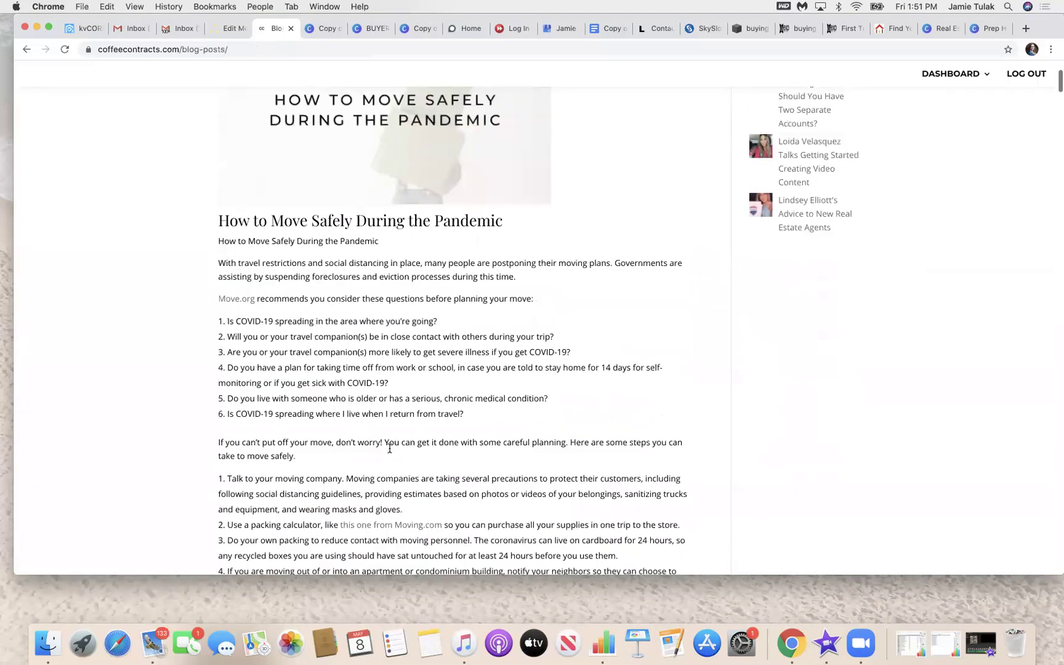
scroll(390, 448, "down", 6)
scroll(431, 308, "up", 7)
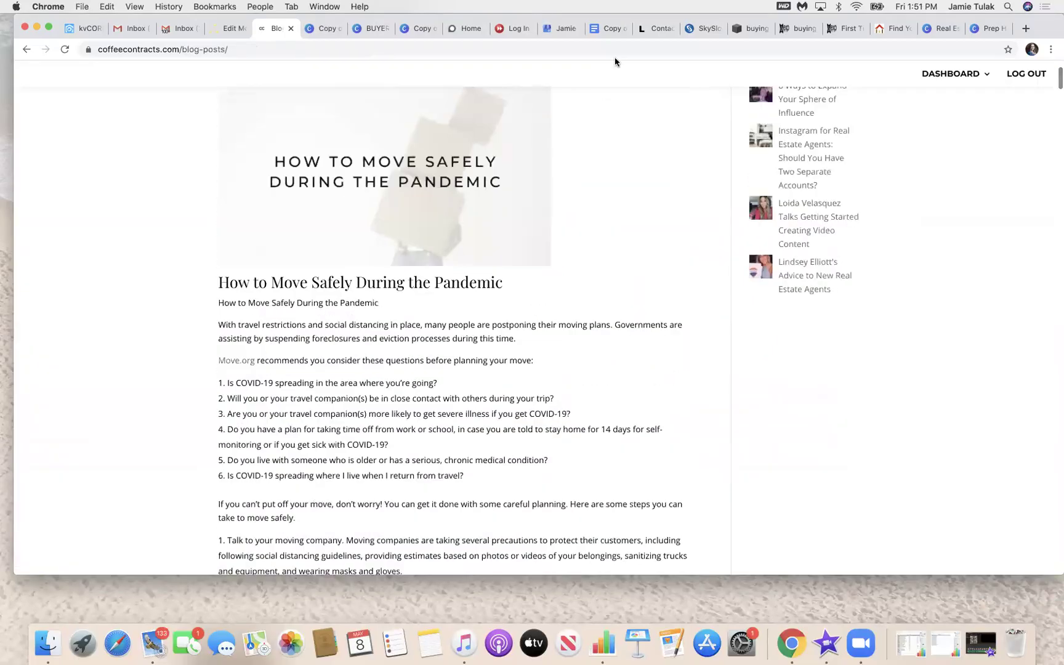
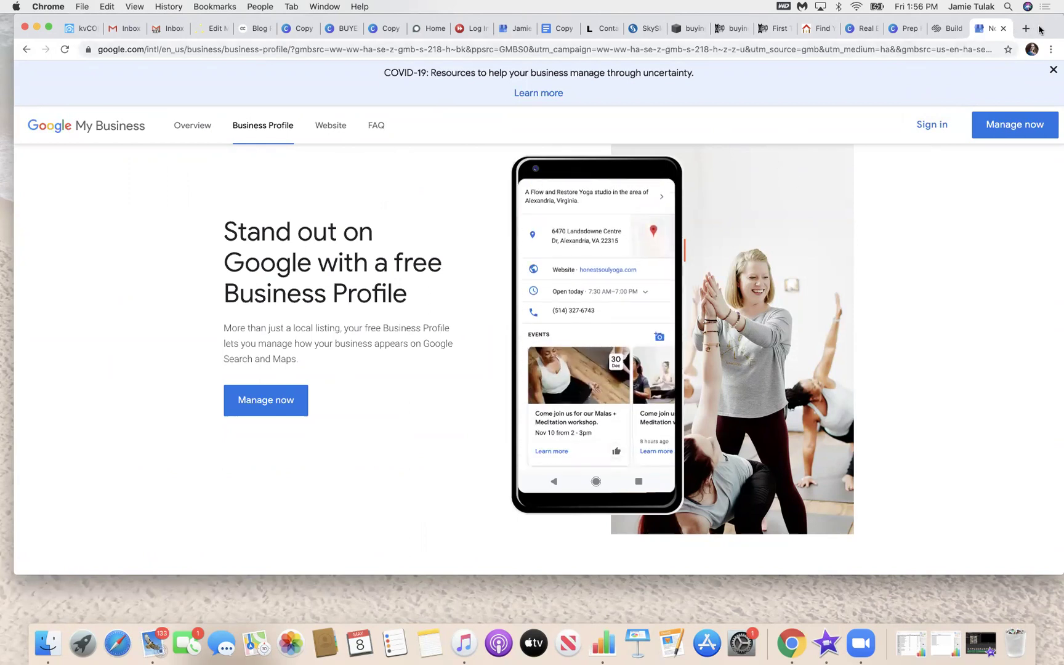
Go to the realtor's business dashboard and open its Posts page.
left_click_drag(1046, 31, 1057, 99)
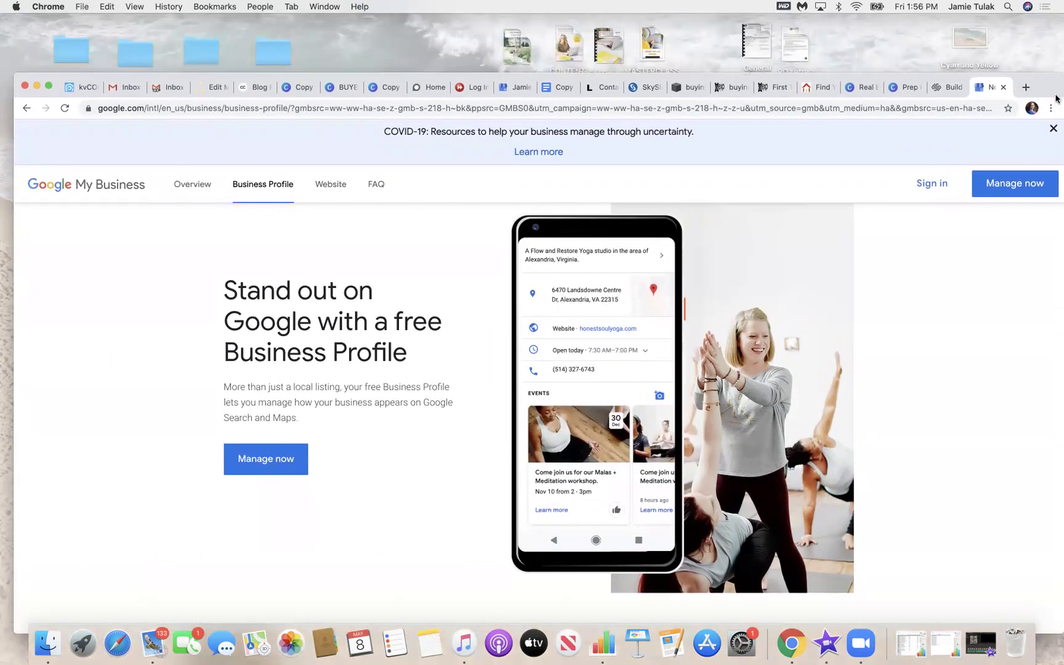
left_click(509, 90)
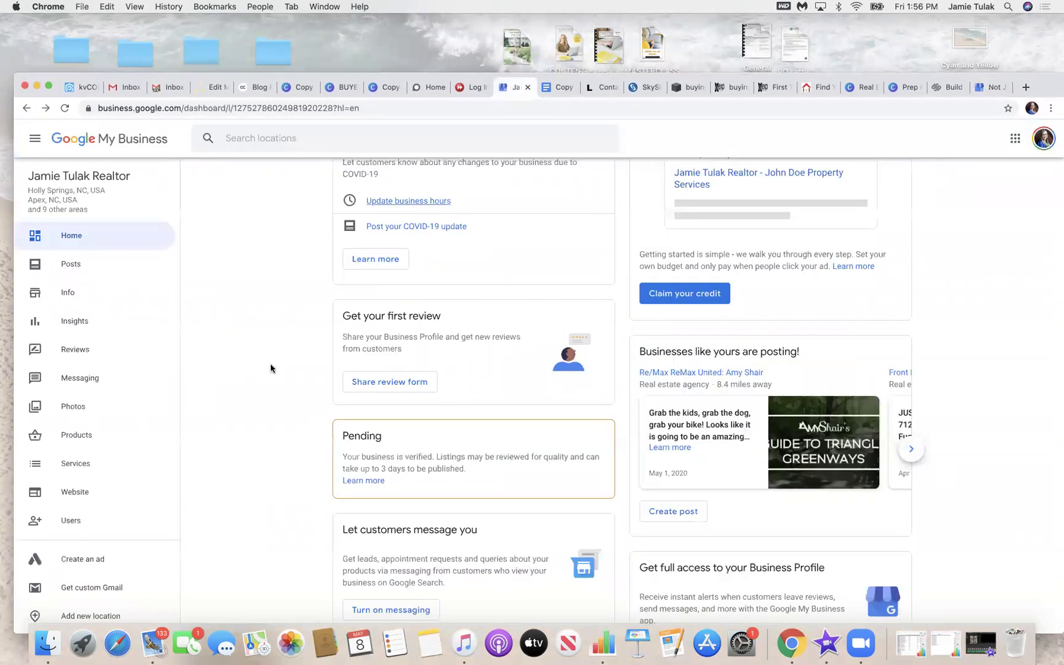
scroll(204, 322, "up", 2)
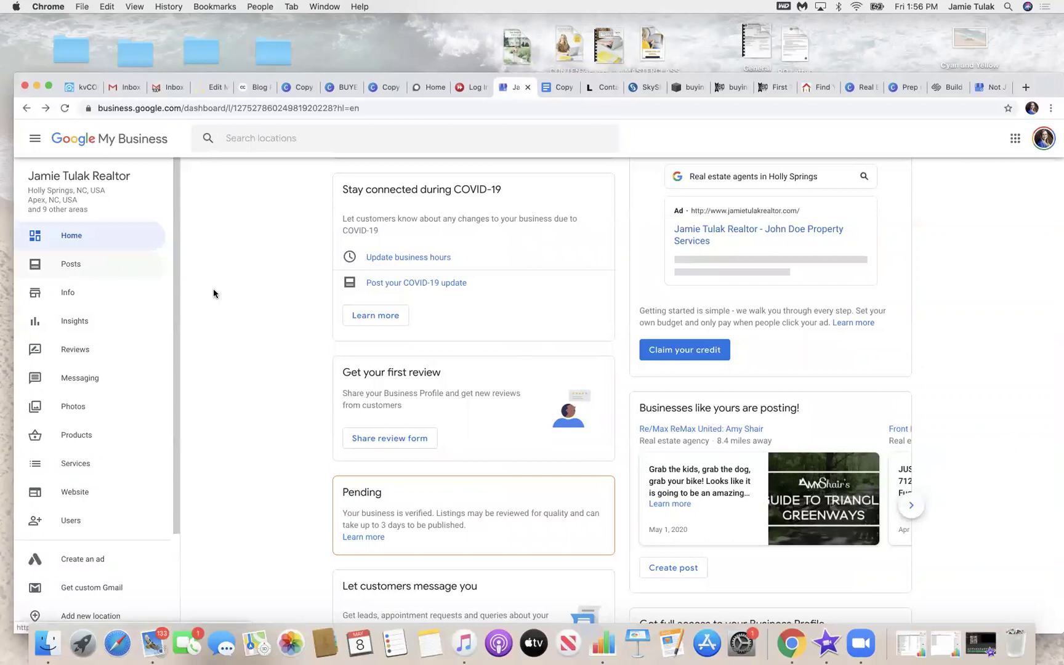
scroll(215, 295, "up", 5)
left_click(68, 266)
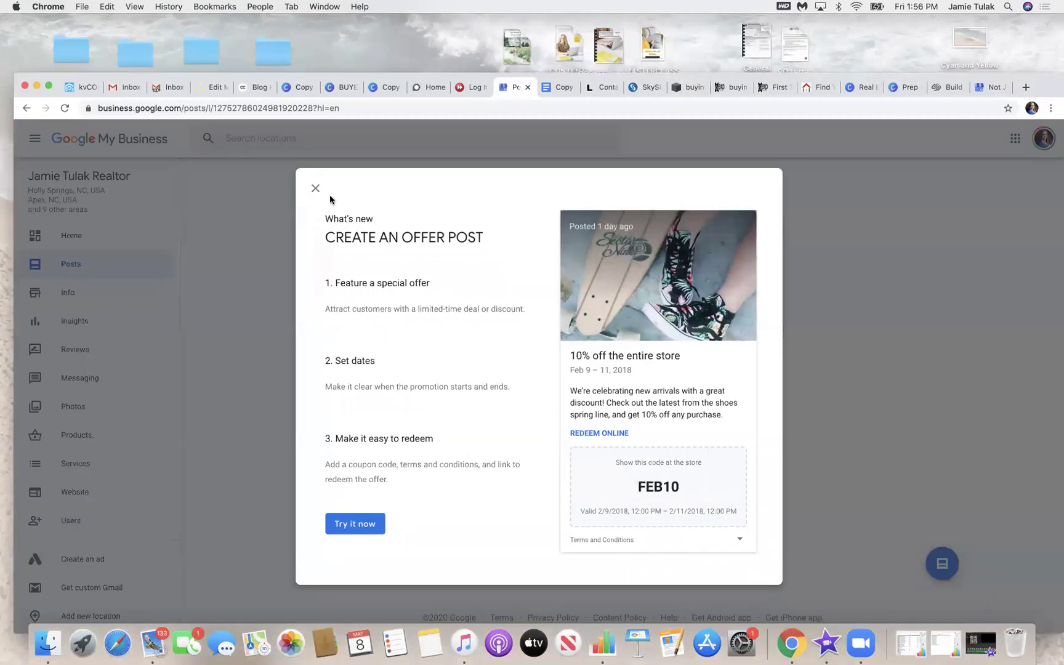
Dismiss the offer-post introduction and open the Website section showing 15 visitors.
left_click(315, 189)
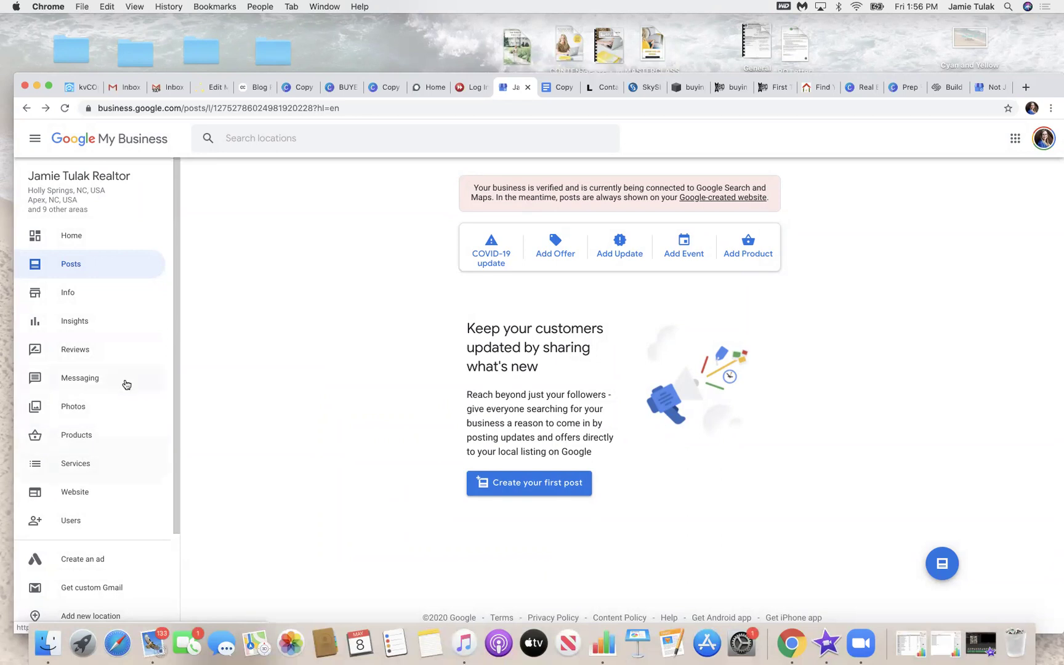
left_click_drag(1053, 84, 1050, 44)
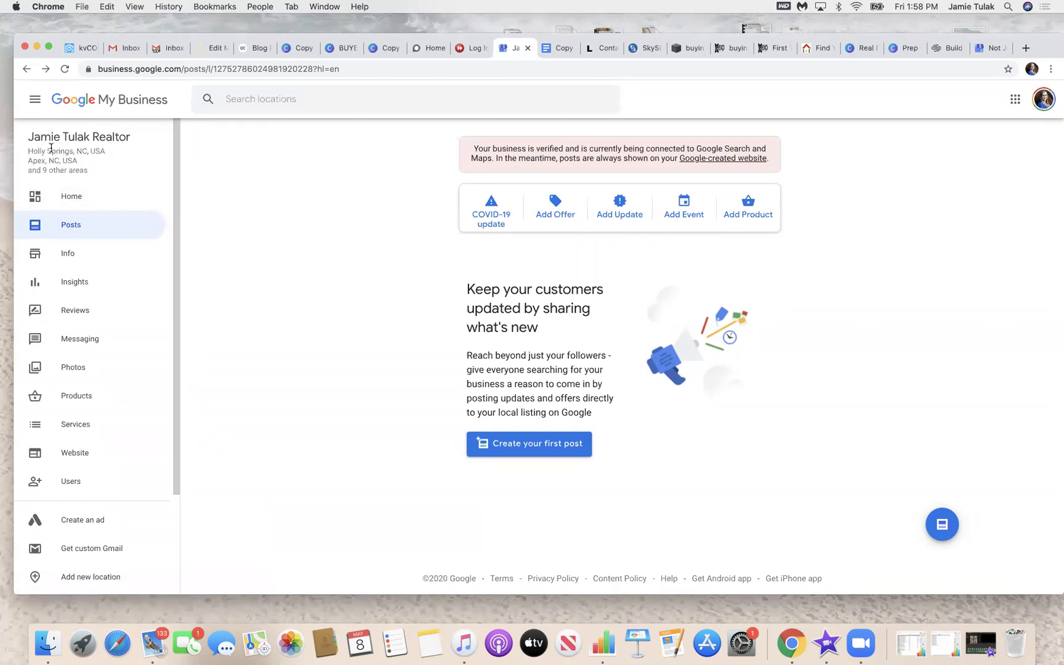
scroll(130, 314, "down", 5)
scroll(129, 321, "up", 5)
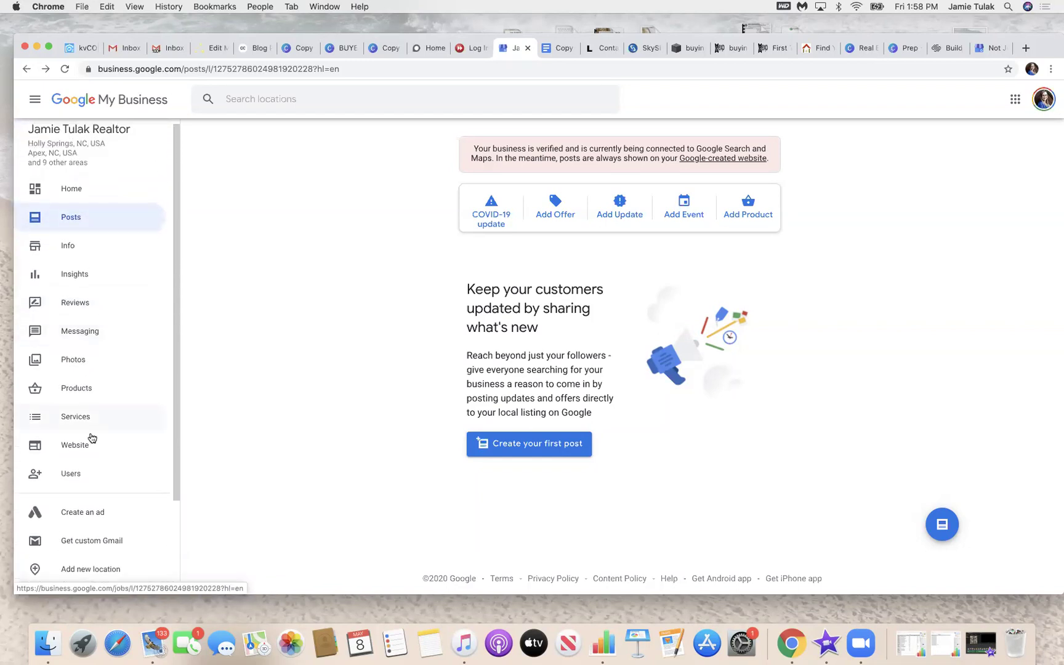
left_click(81, 445)
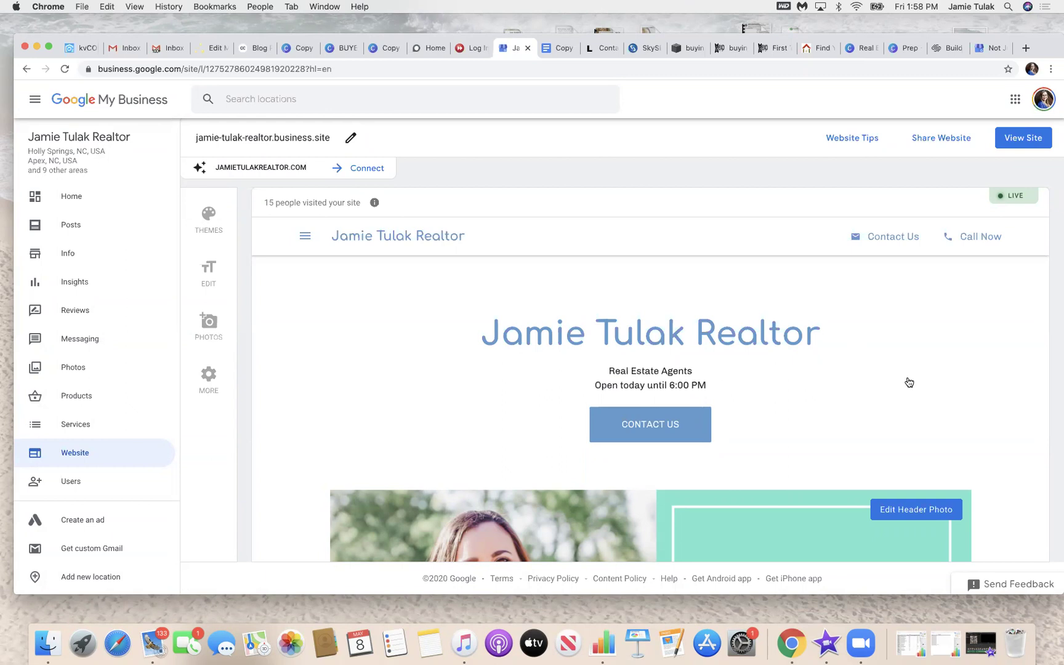
scroll(910, 383, "down", 2)
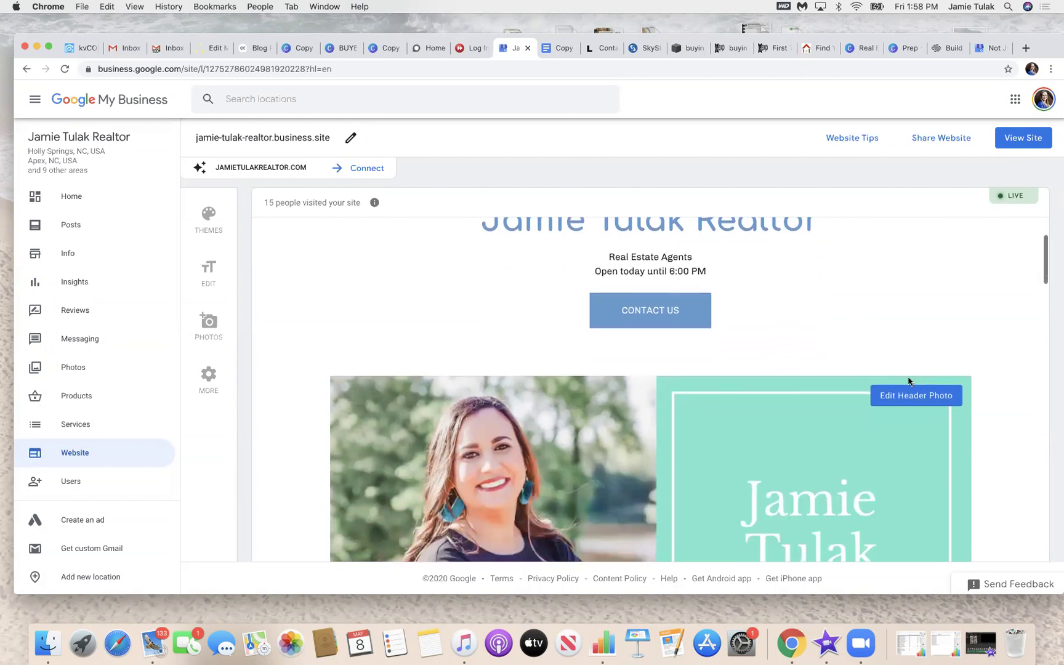
scroll(909, 382, "down", 3)
scroll(909, 382, "up", 5)
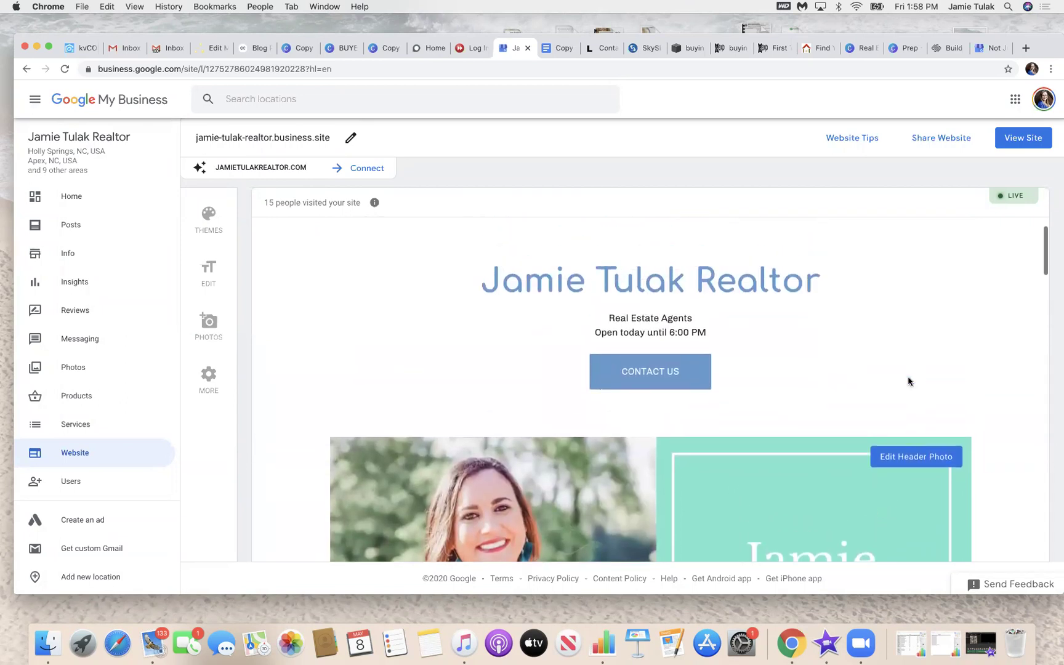
scroll(909, 382, "down", 3)
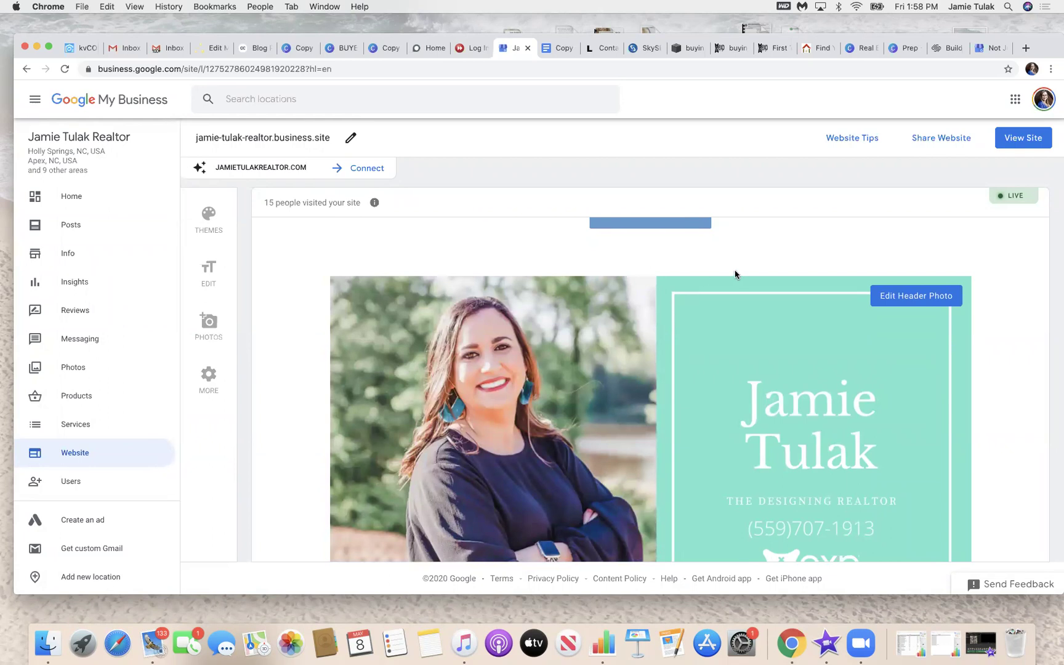
scroll(736, 273, "up", 4)
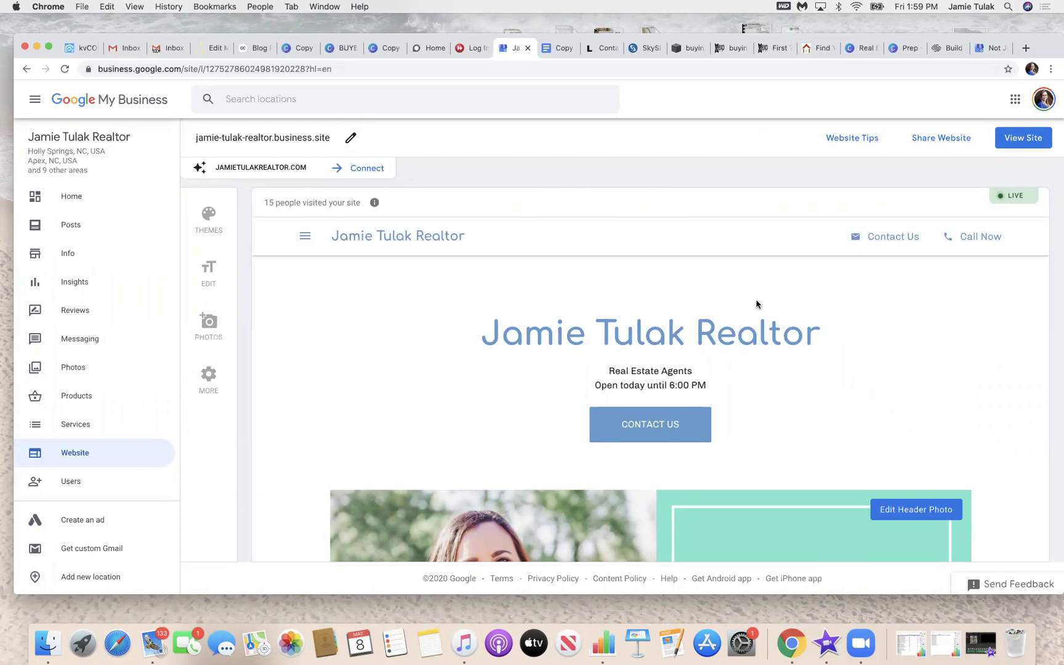
Search Google for 'plumber in holly springs' in a new tab.
left_click(1026, 48)
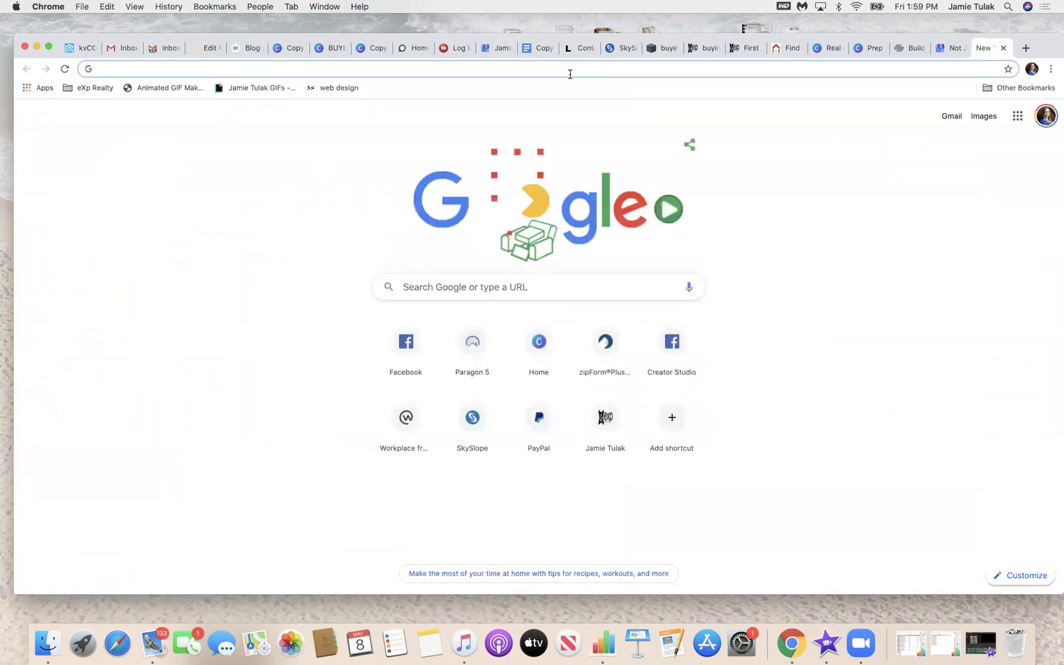
type("pl")
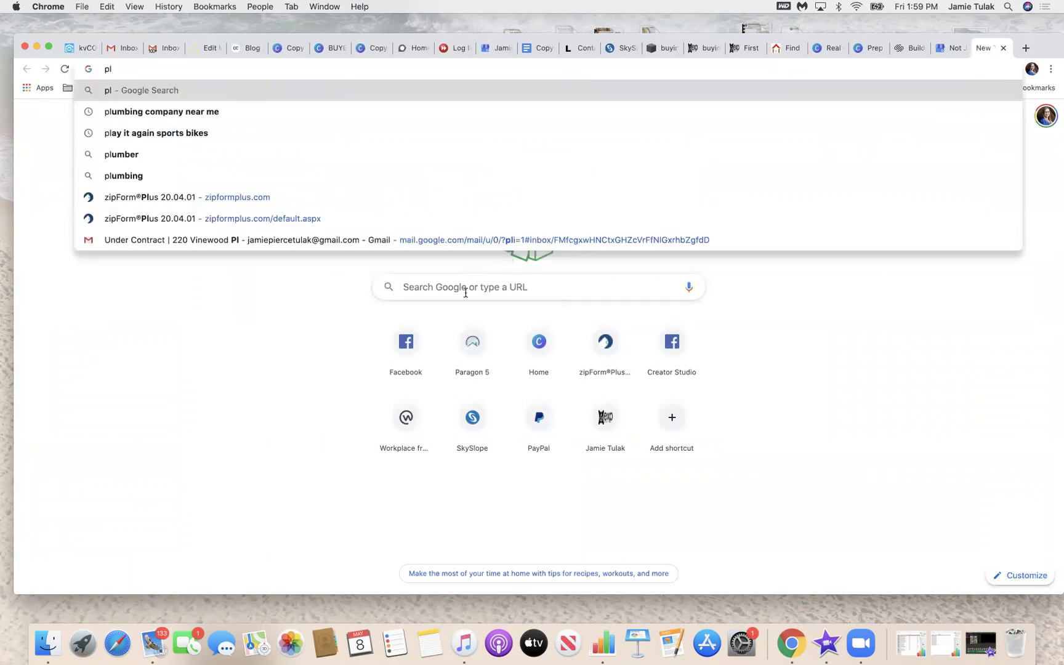
left_click(466, 293)
type("plumber")
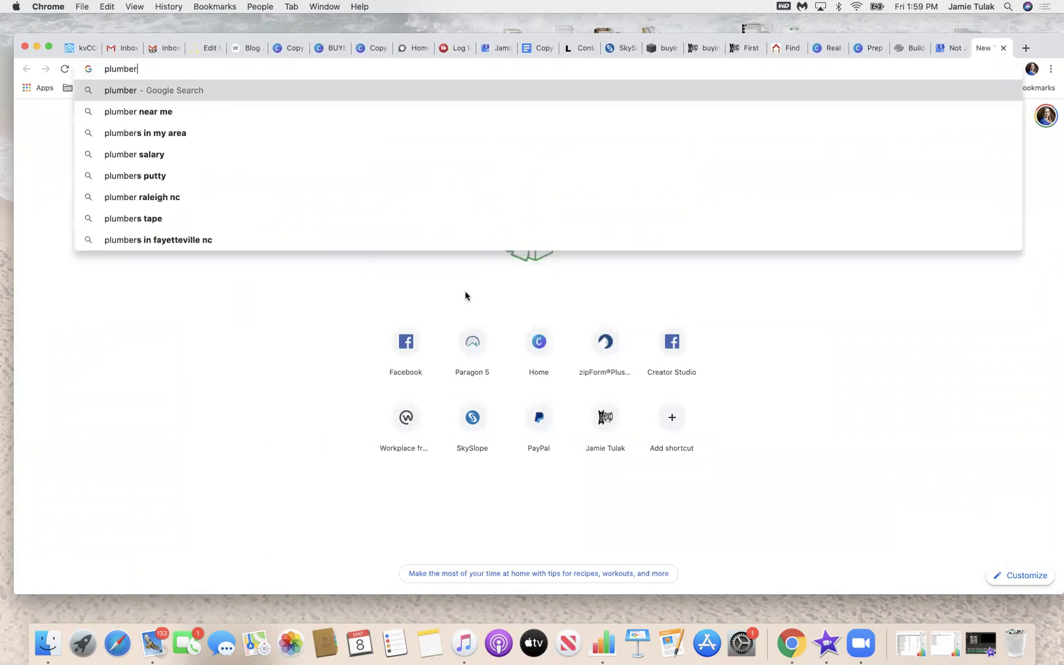
type(" in holly springs nc")
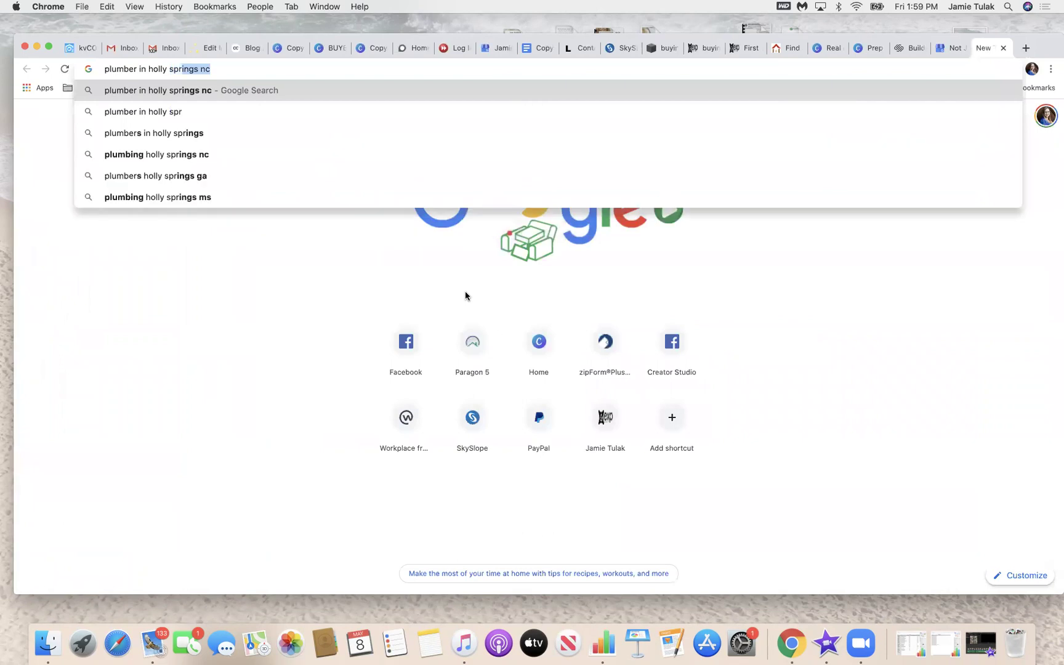
key("Return")
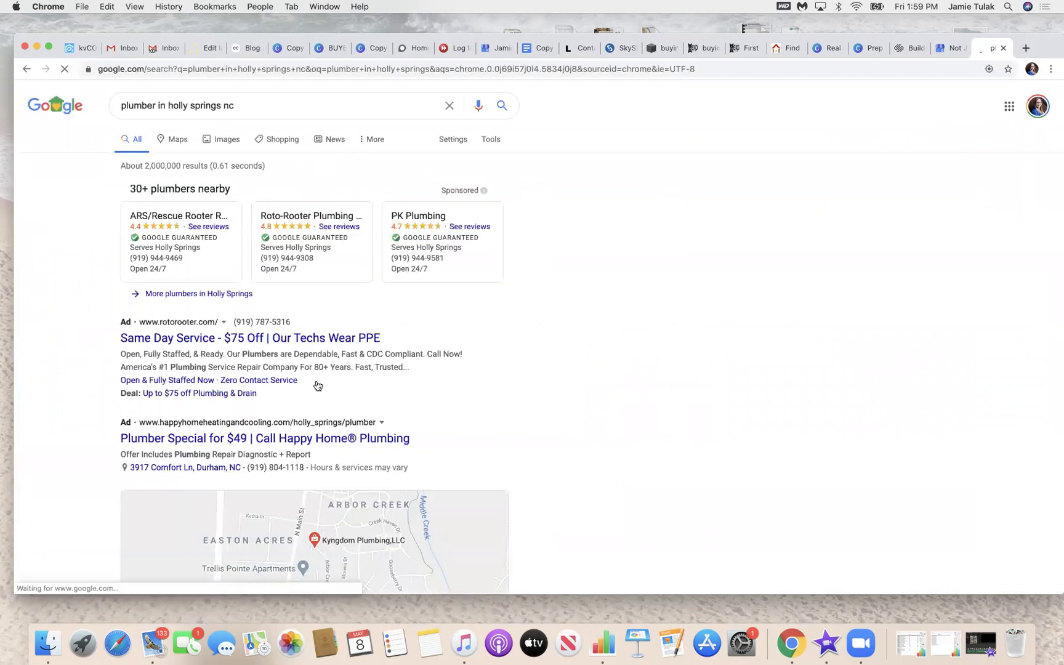
Open the full local plumber list and view Alexander Heating's listing (4.8, 354 reviews).
scroll(316, 384, "down", 5)
left_click(294, 289)
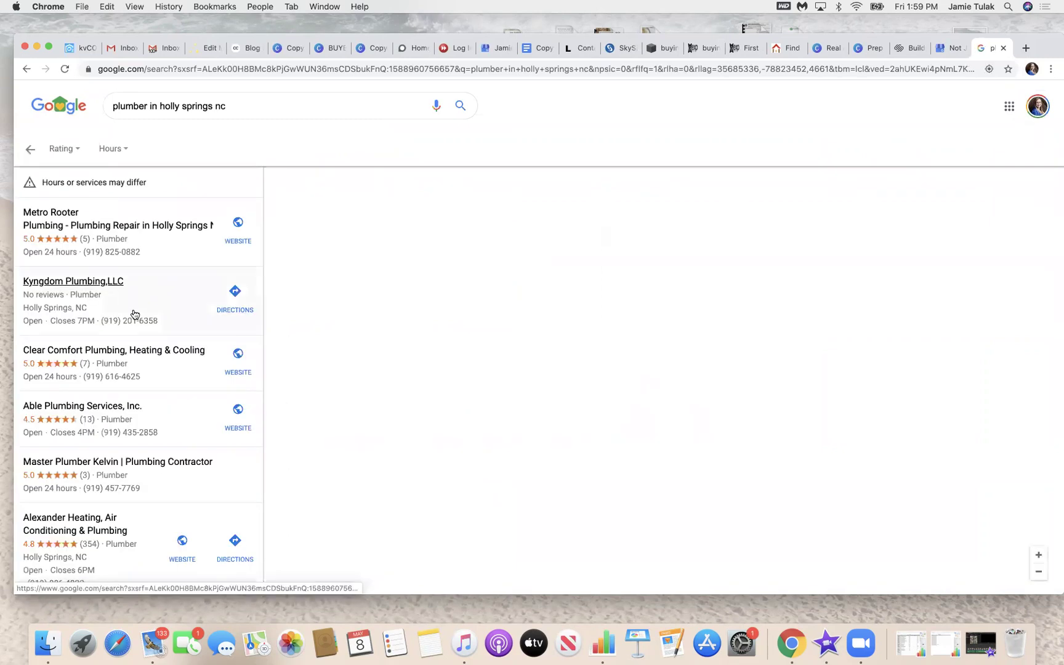
scroll(136, 319, "down", 1)
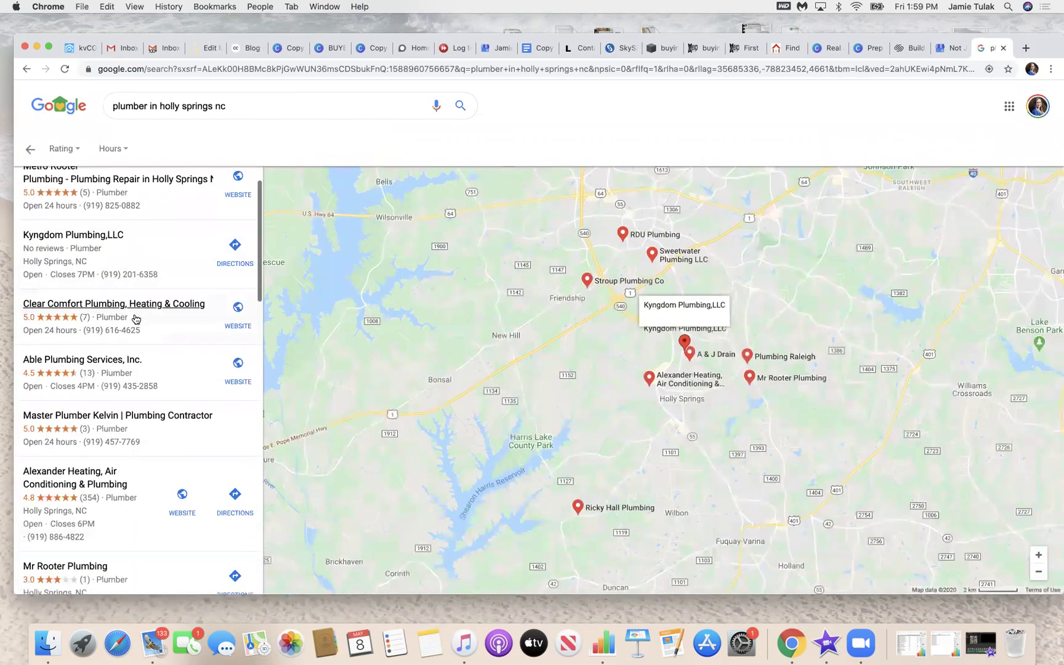
left_click(650, 379)
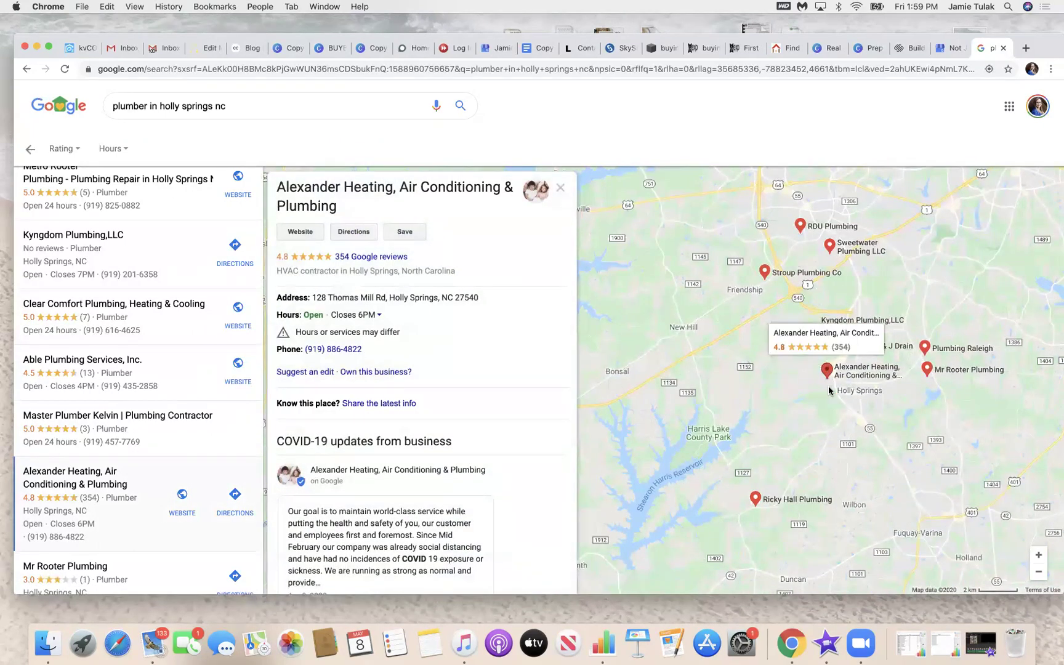
scroll(406, 465, "down", 1)
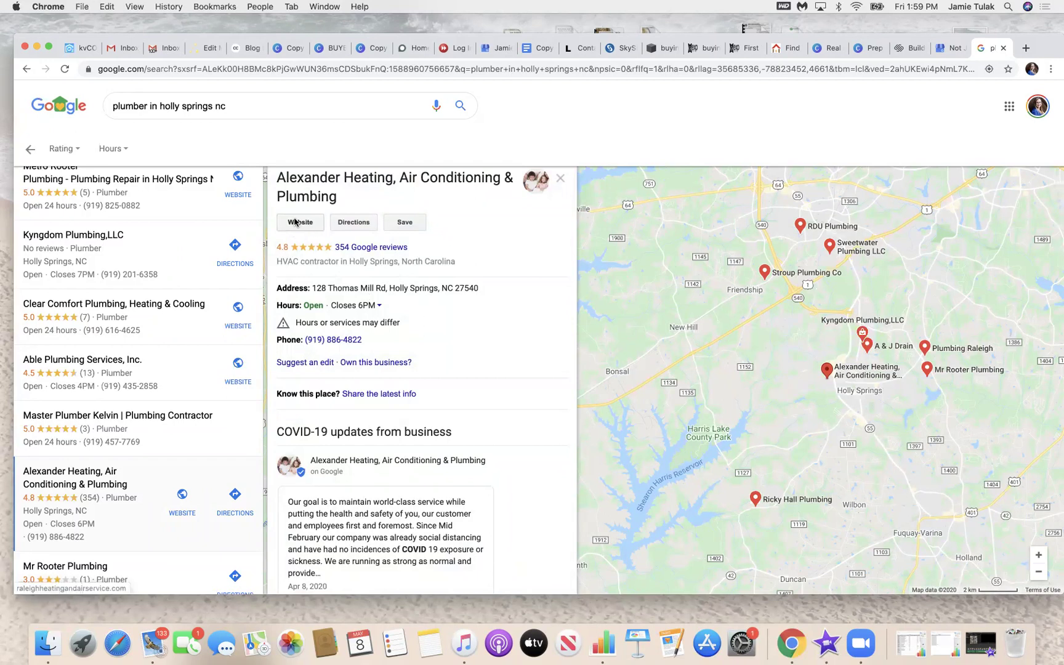
left_click(949, 49)
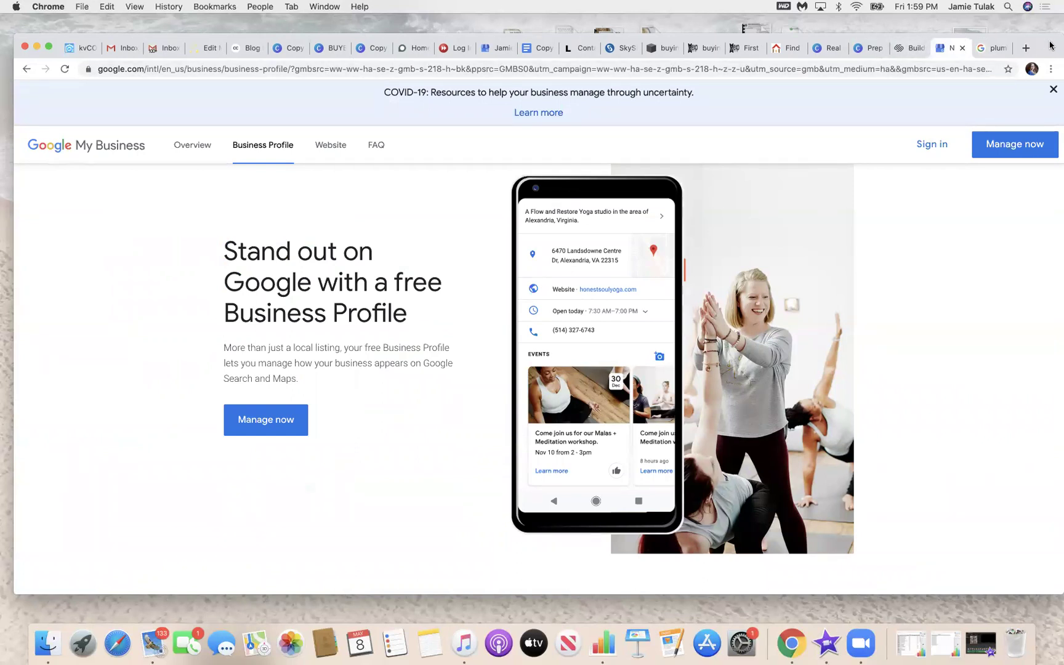
Scroll the realtor's website preview down to Testimonials, then return to the plumber results.
left_click_drag(1050, 45, 1050, 74)
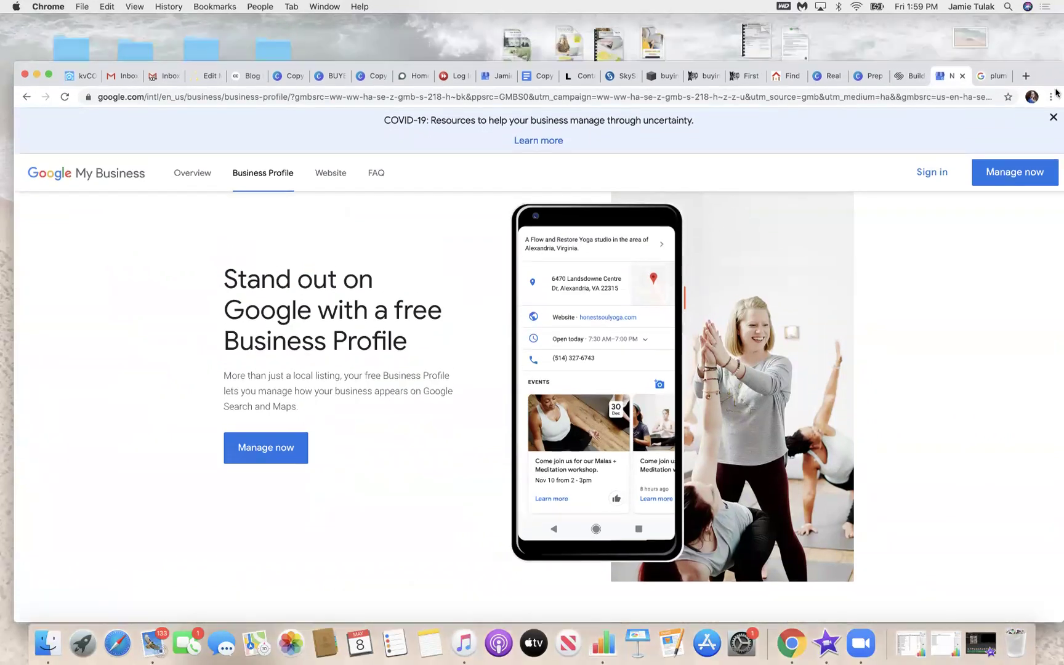
left_click(500, 76)
scroll(546, 390, "down", 3)
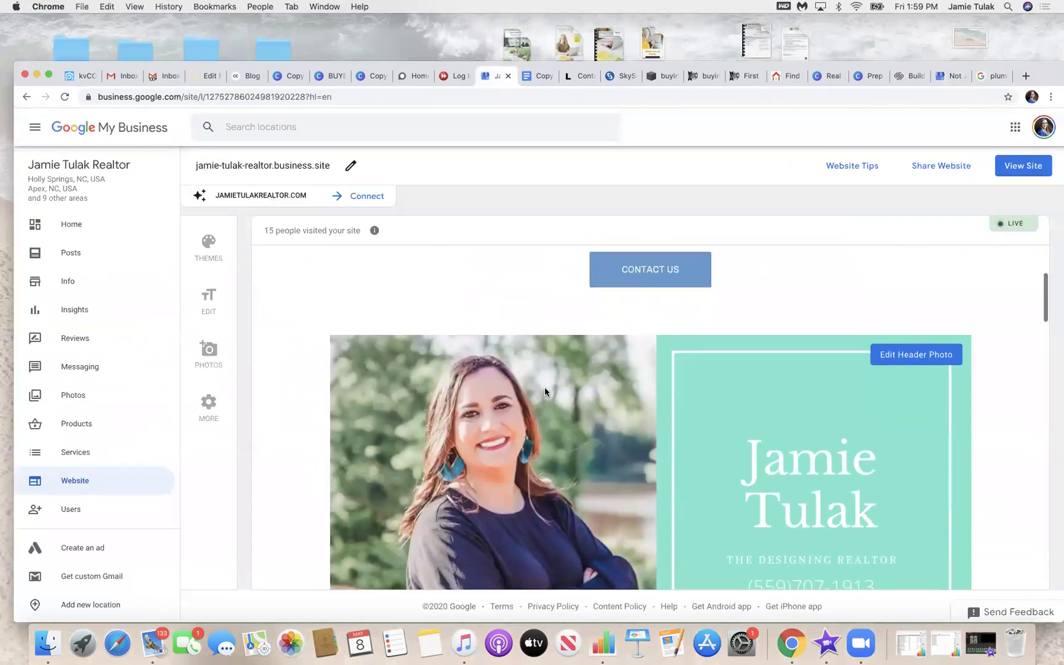
scroll(544, 392, "down", 10)
scroll(544, 392, "down", 5)
scroll(545, 392, "up", 3)
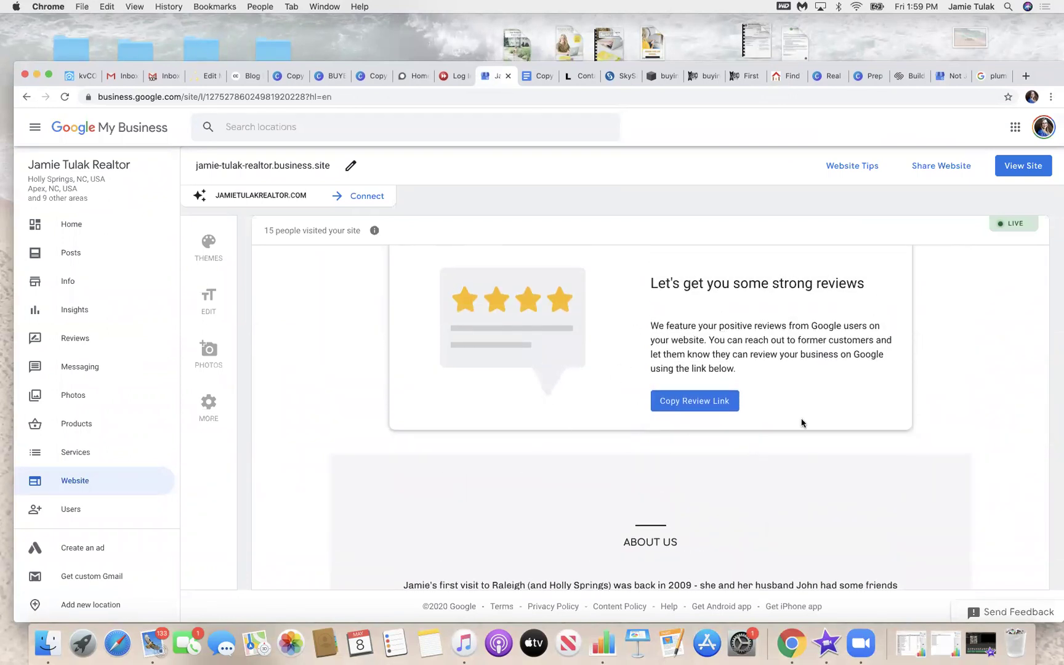
scroll(640, 338, "up", 3)
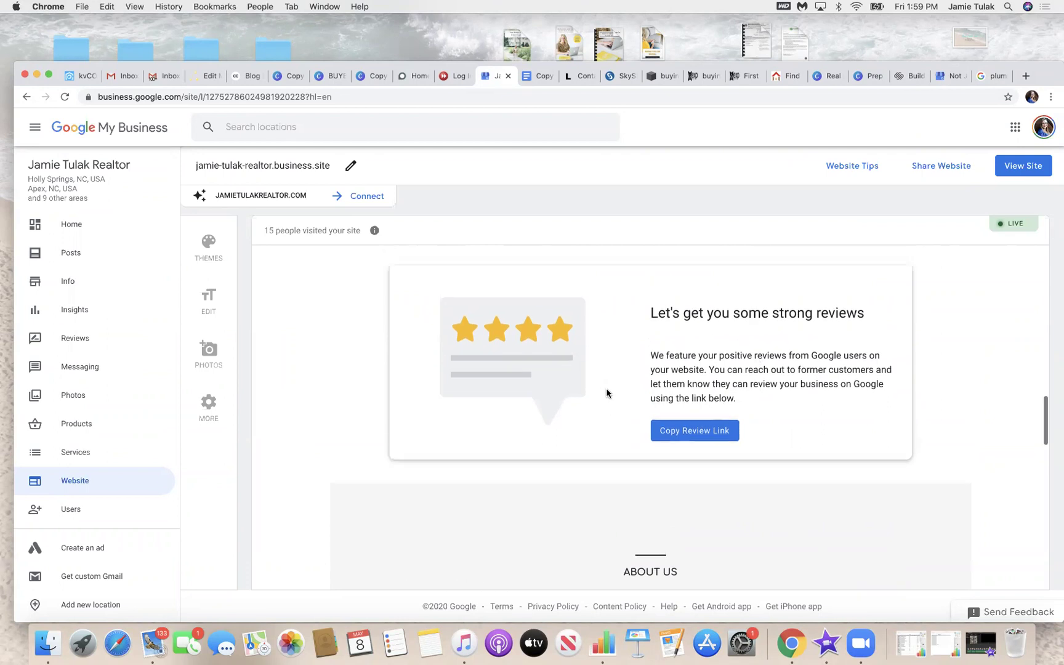
left_click(992, 75)
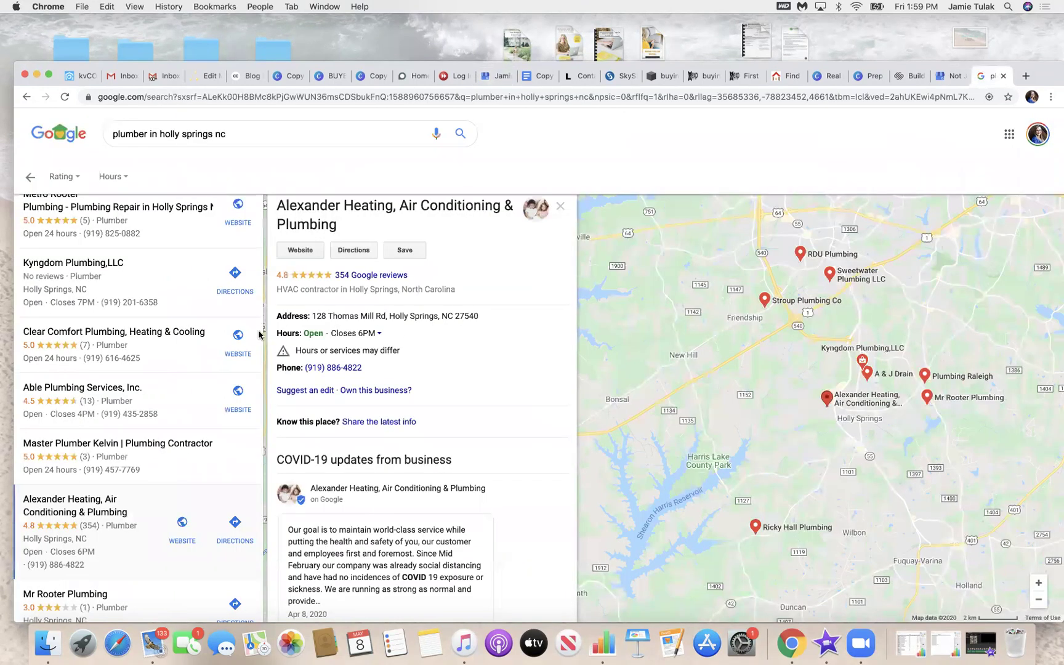
Scroll the local plumber list, then go back to the main 'plumber in holly springs nc' results.
scroll(255, 333, "up", 1)
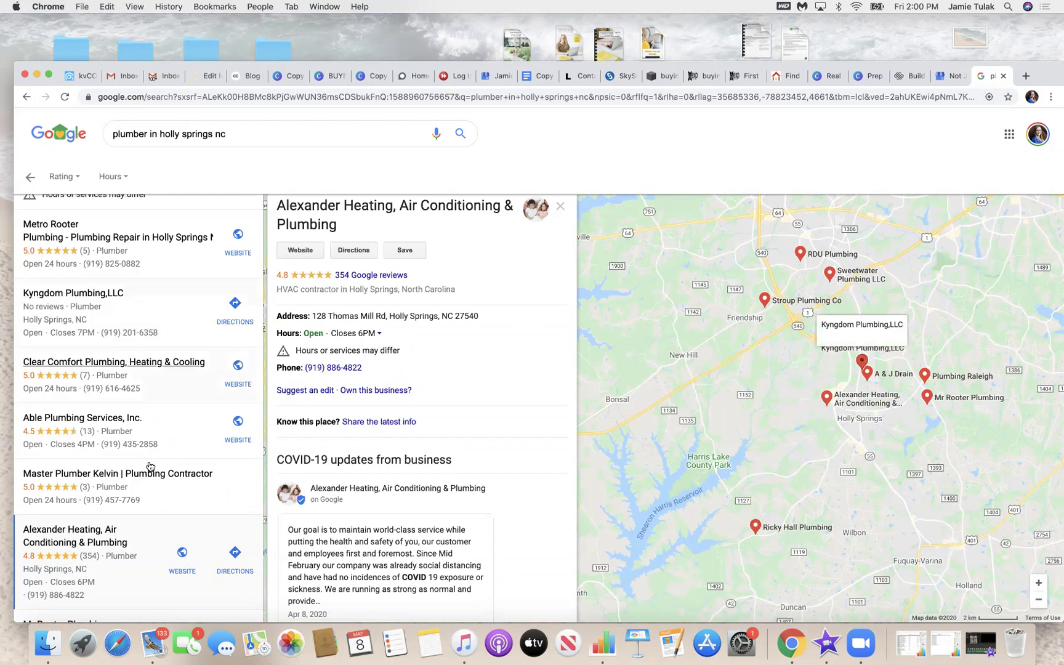
scroll(147, 465, "up", 1)
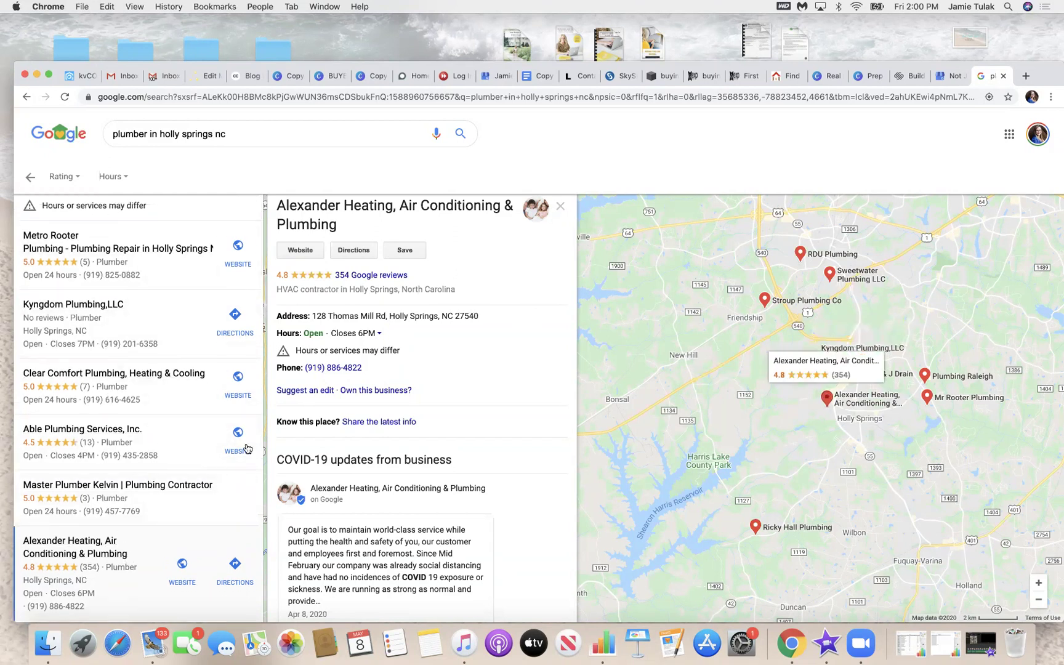
scroll(123, 493, "down", 5)
scroll(240, 448, "up", 5)
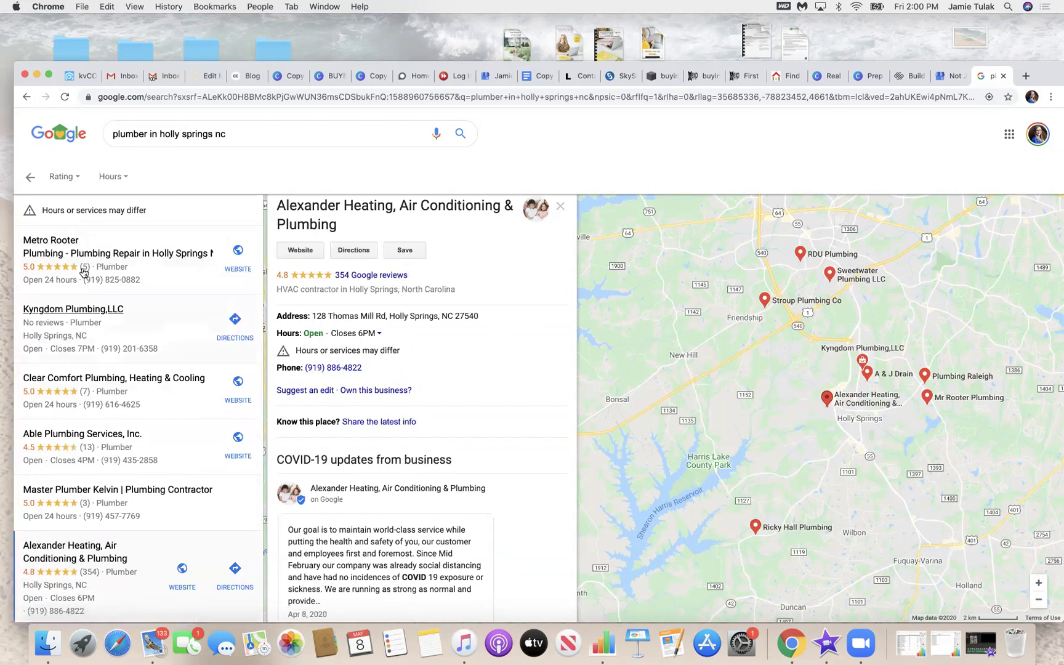
left_click(32, 178)
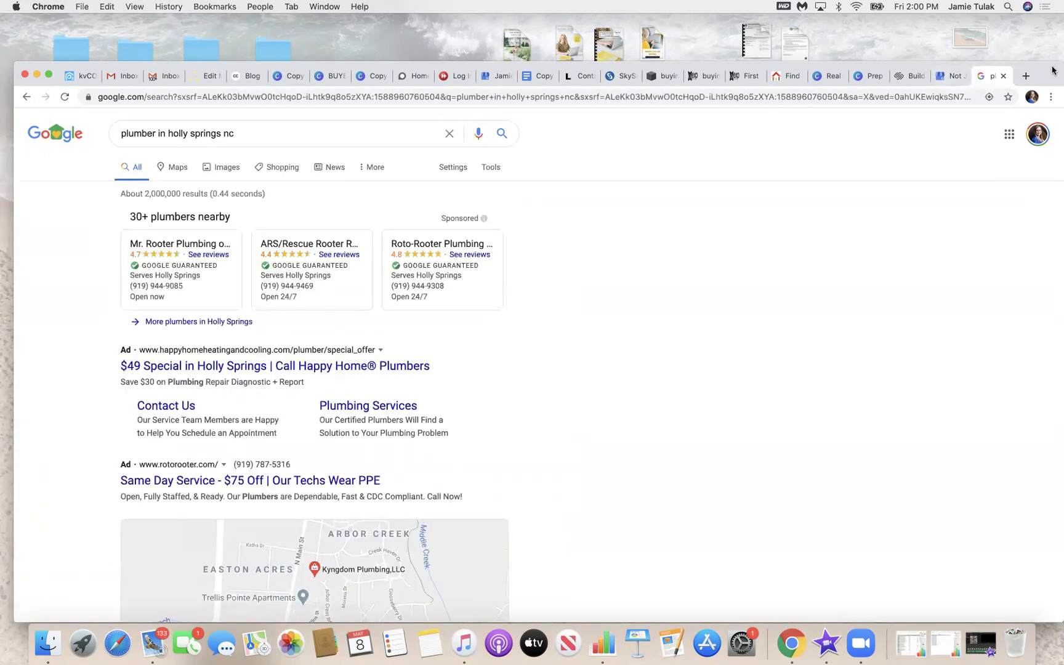
Close the Google My Business profile tab and switch to the Squarespace home-buying page.
left_click(947, 80)
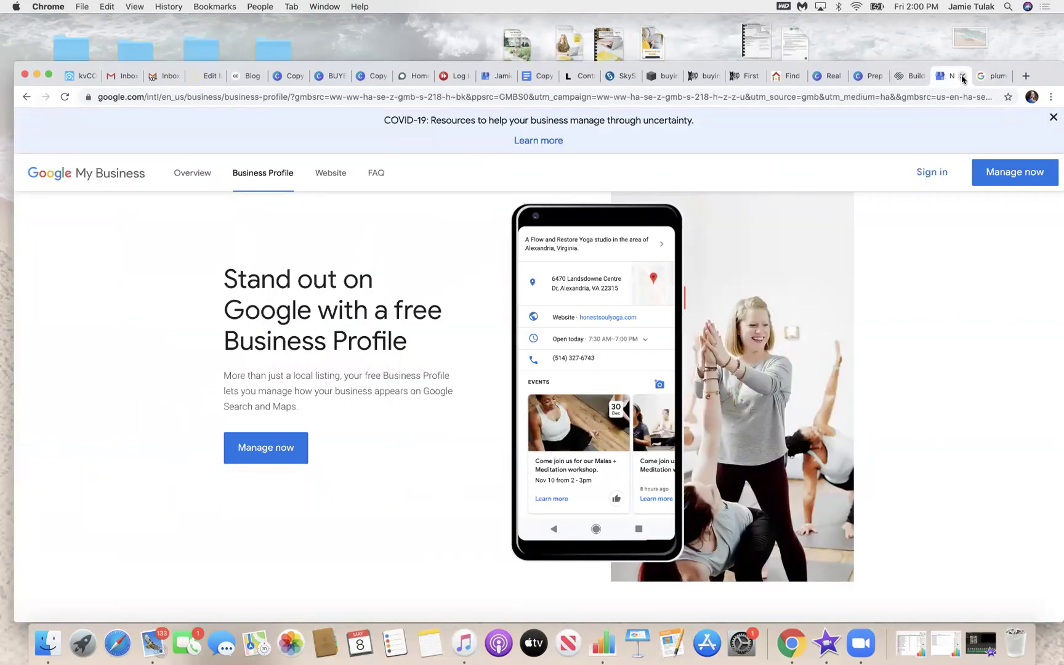
left_click(963, 77)
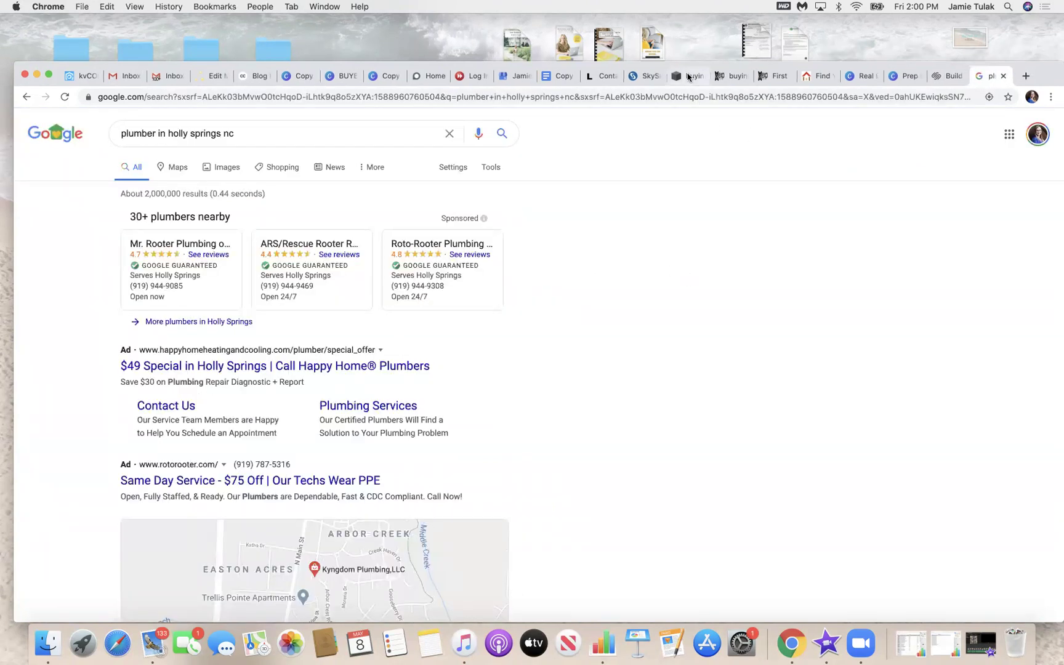
left_click(688, 77)
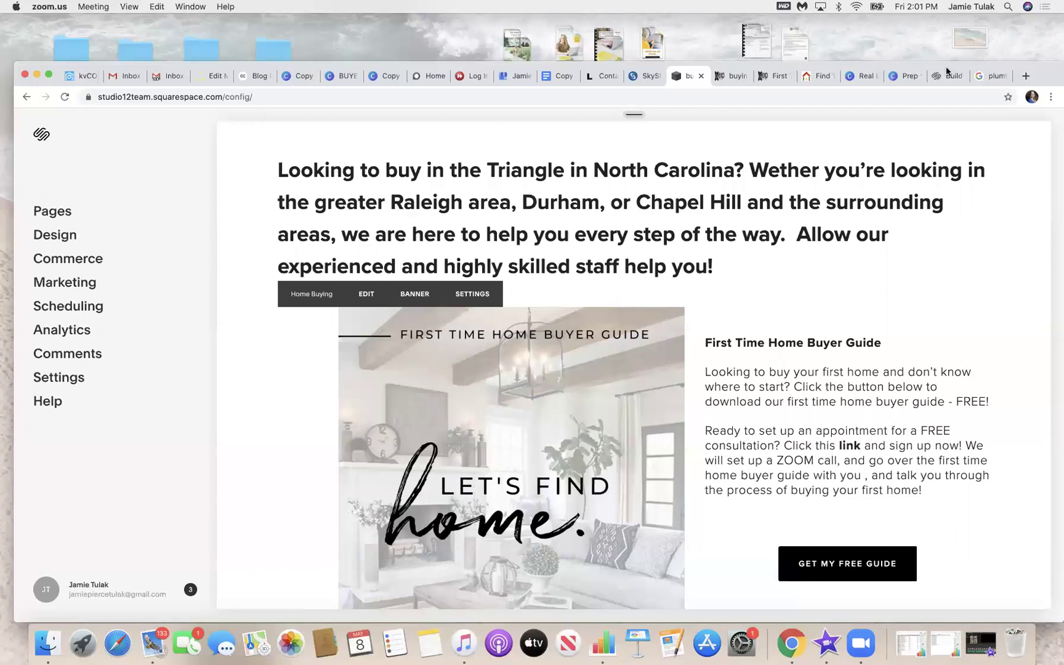
Scroll through the realtor's website preview and return to its heading, hours and contact button.
left_click(521, 76)
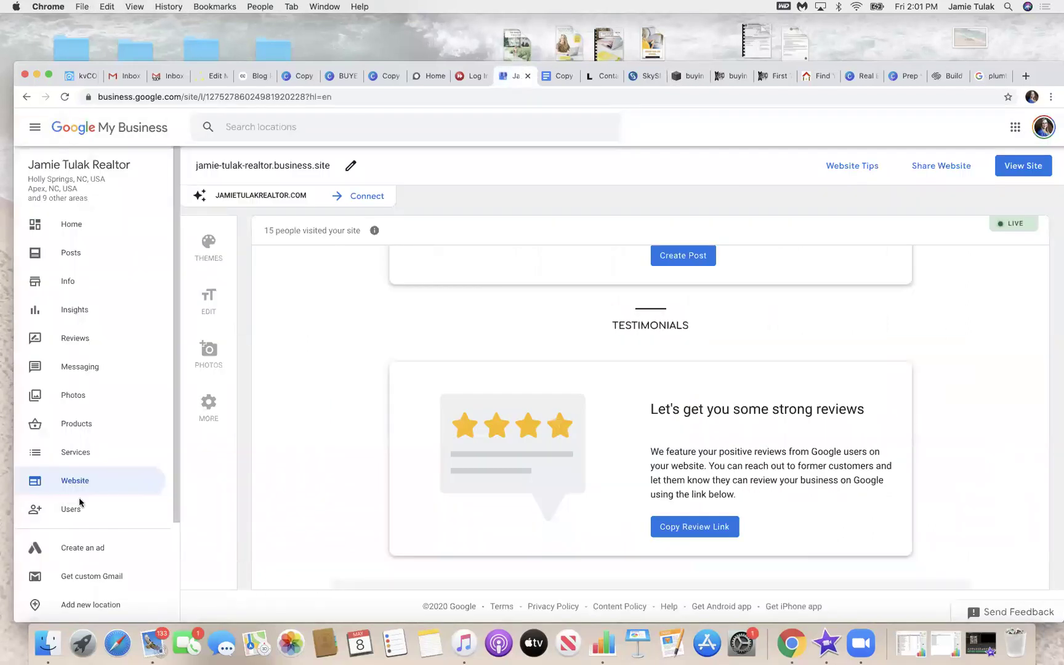
scroll(400, 344, "up", 15)
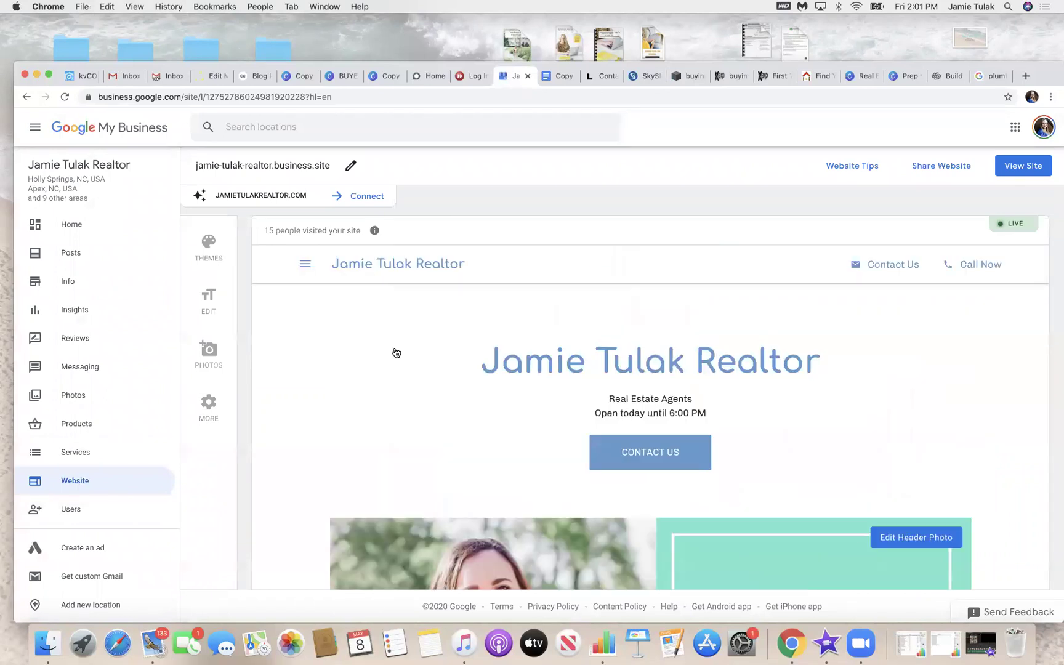
scroll(396, 353, "down", 3)
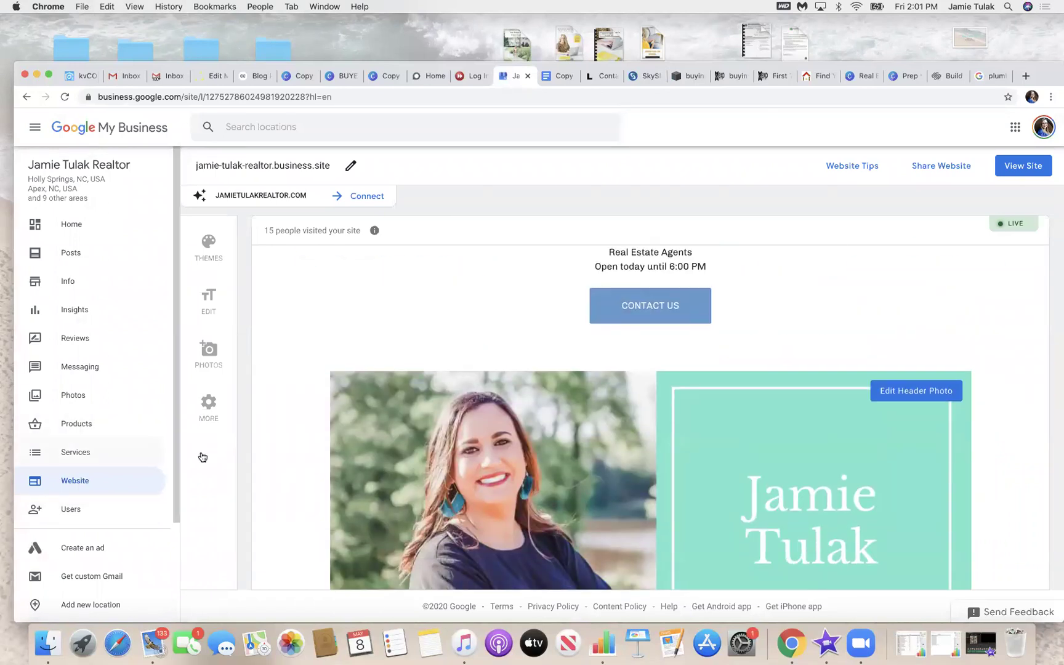
scroll(571, 462, "down", 12)
scroll(572, 462, "down", 5)
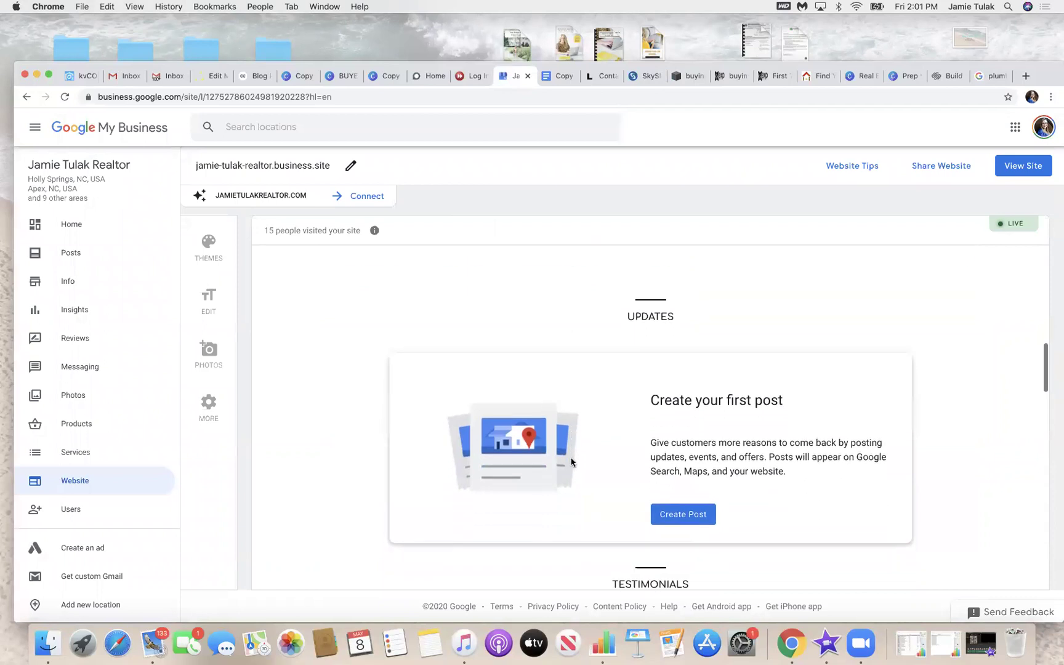
scroll(571, 462, "up", 15)
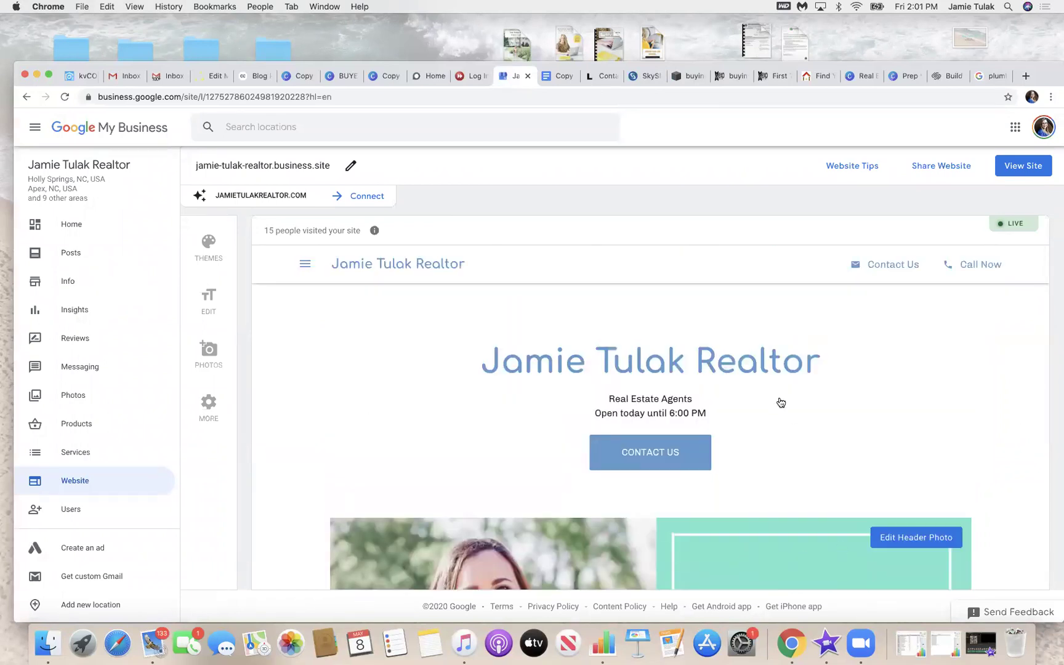
scroll(781, 402, "down", 5)
scroll(779, 400, "up", 5)
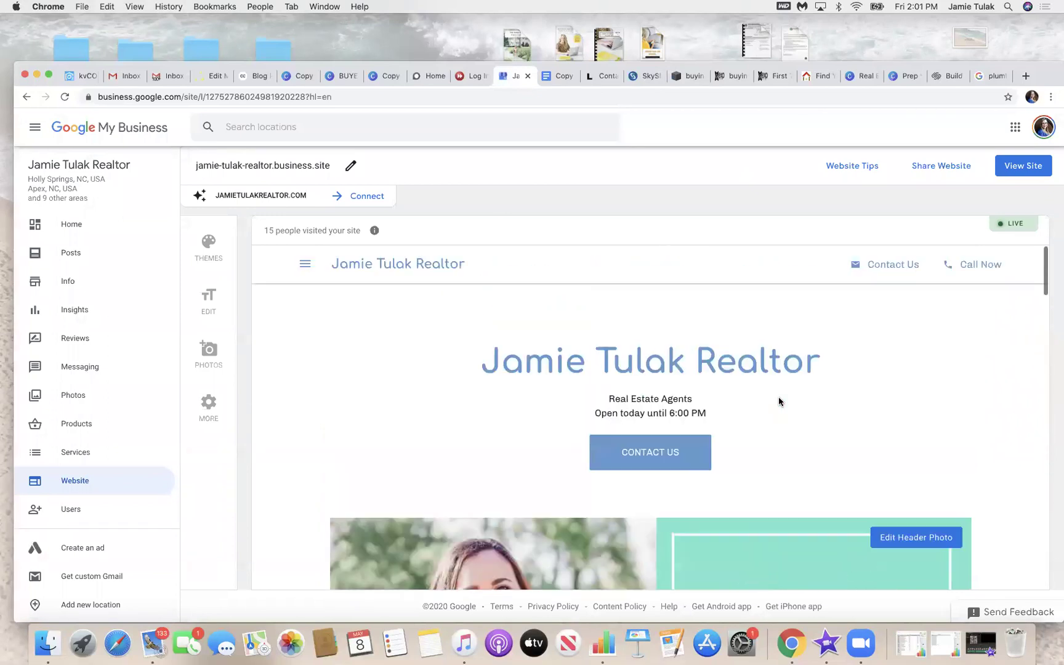